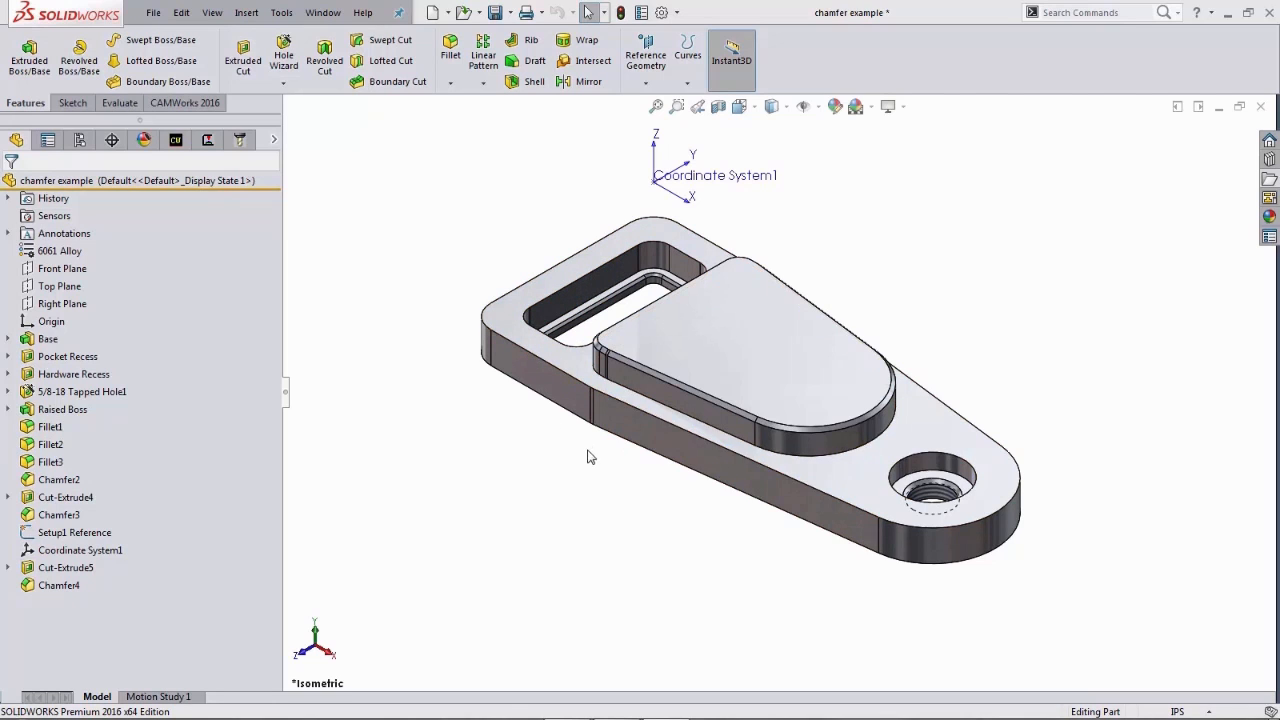
- Zoom in and inspect the chamfer dimension on the raised boss's top edge
scroll(623, 372, "down", 4)
left_click(626, 336)
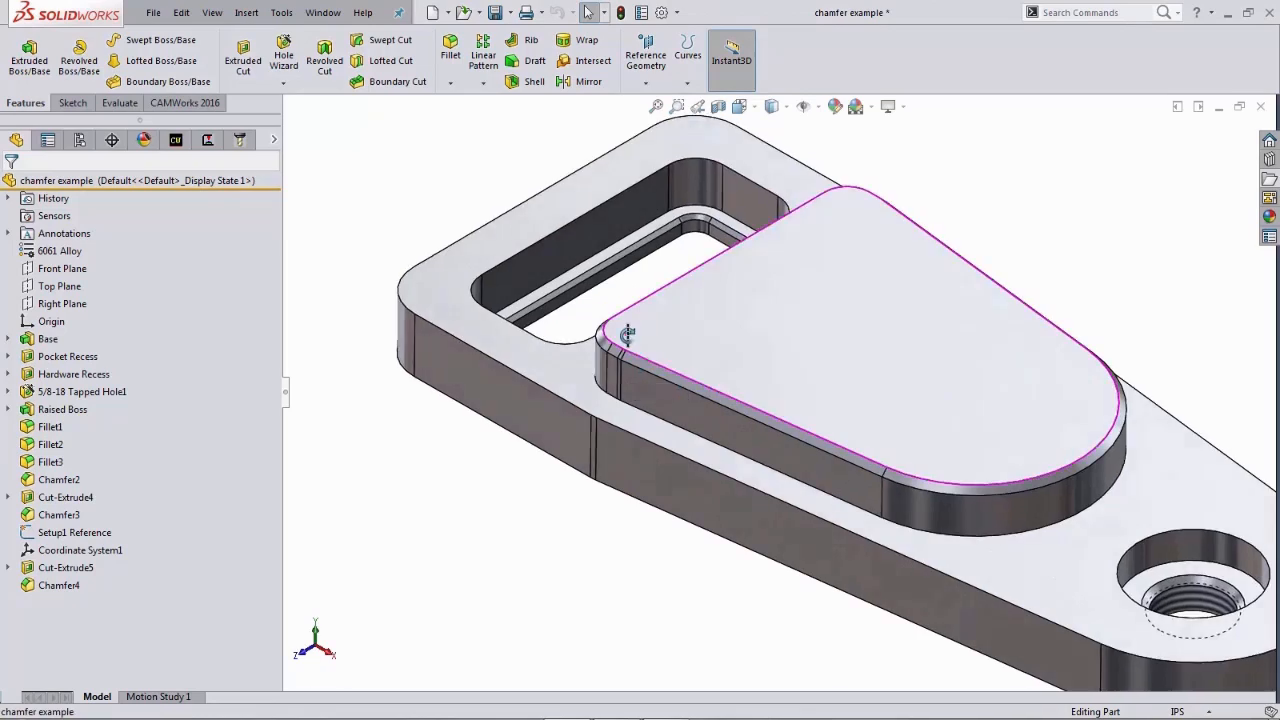
scroll(628, 337, "down", 2)
middle_click_drag(660, 361, 593, 326)
left_click(607, 345)
left_click_drag(683, 230, 727, 158)
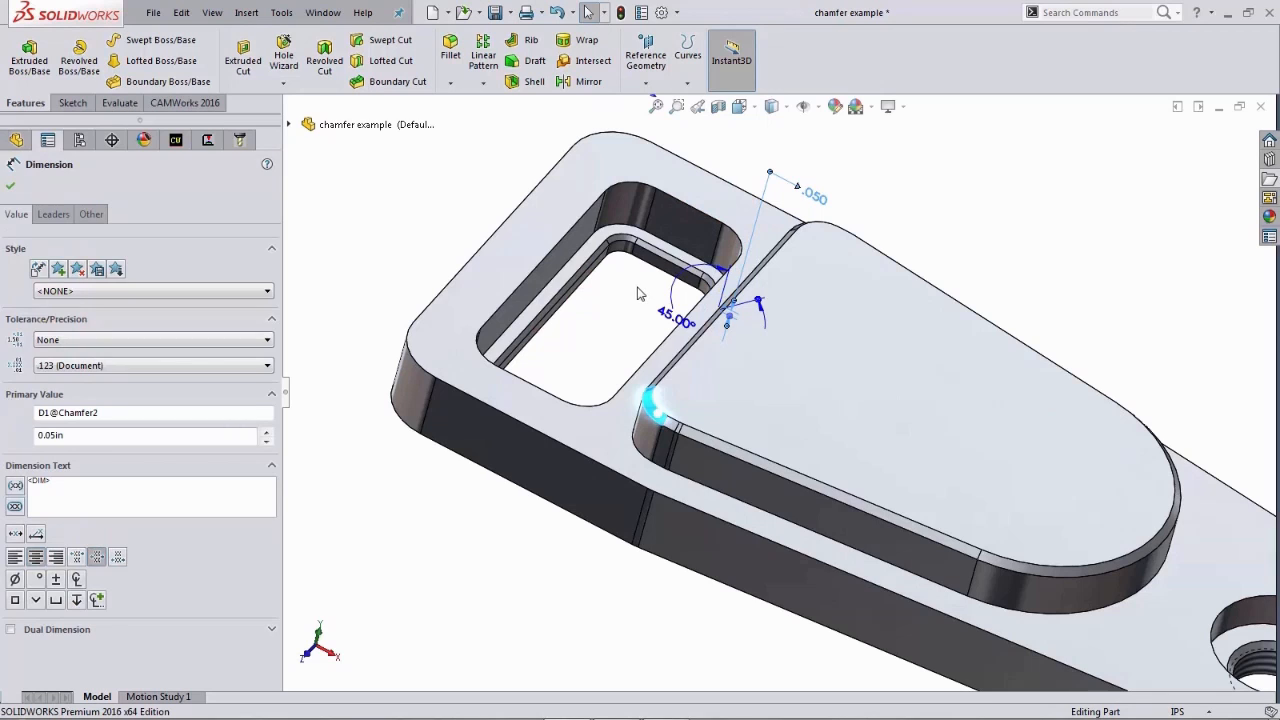
key("Escape")
- Inspect the chamfer dimension on the rectangular pocket's inner edge
middle_click_drag(631, 291, 614, 271)
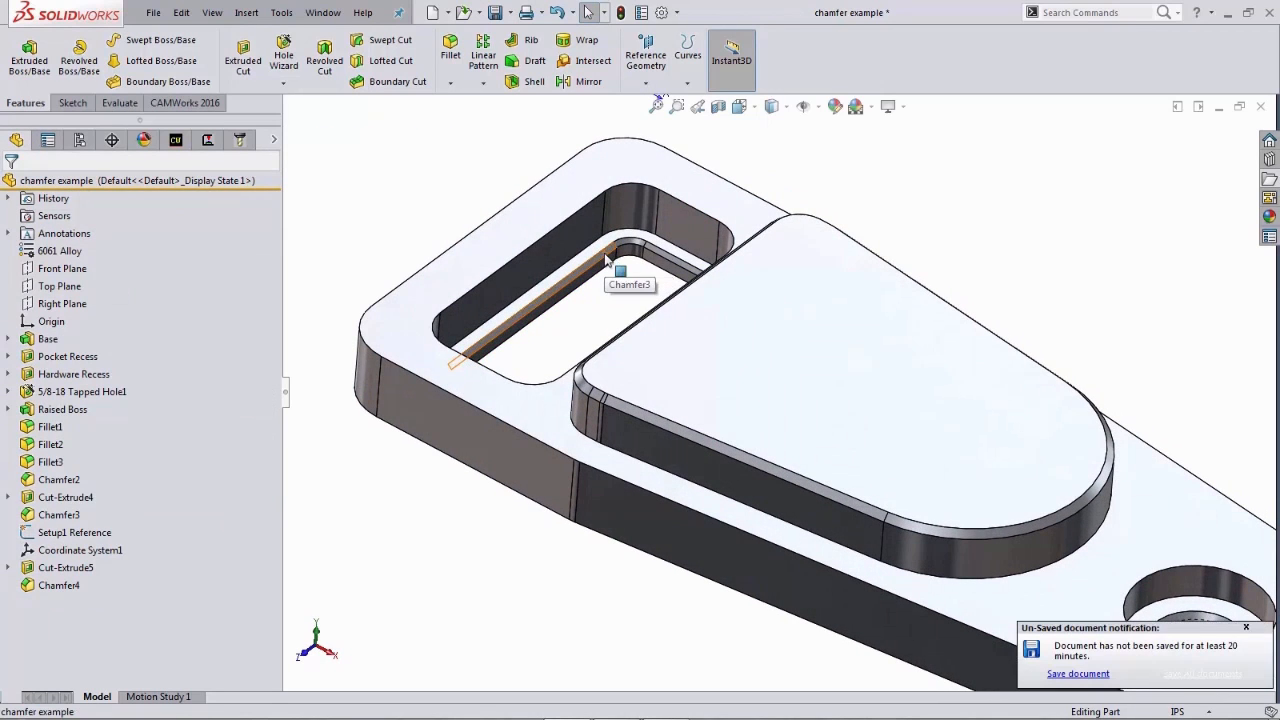
left_click(607, 258)
mouse_move(607, 258)
middle_mouse_down()
mouse_move(623, 291)
mouse_move(621, 260)
middle_mouse_up()
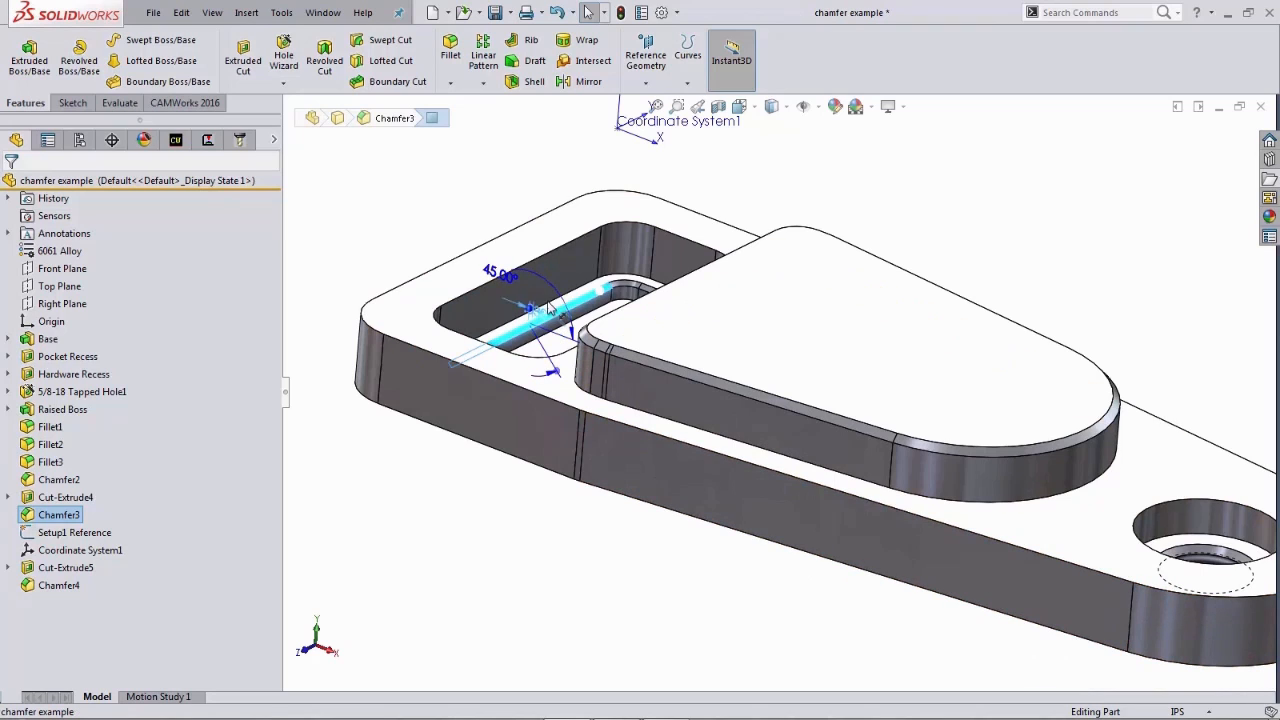
left_click_drag(548, 308, 468, 204)
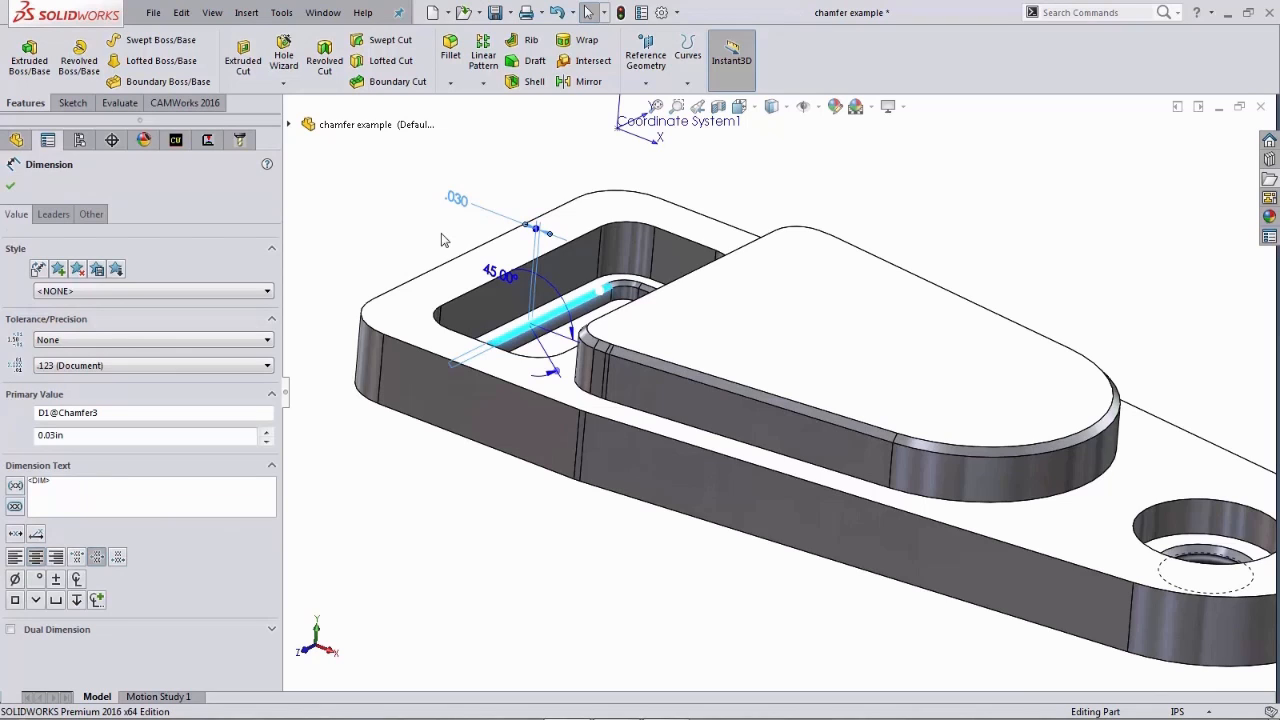
key("Escape")
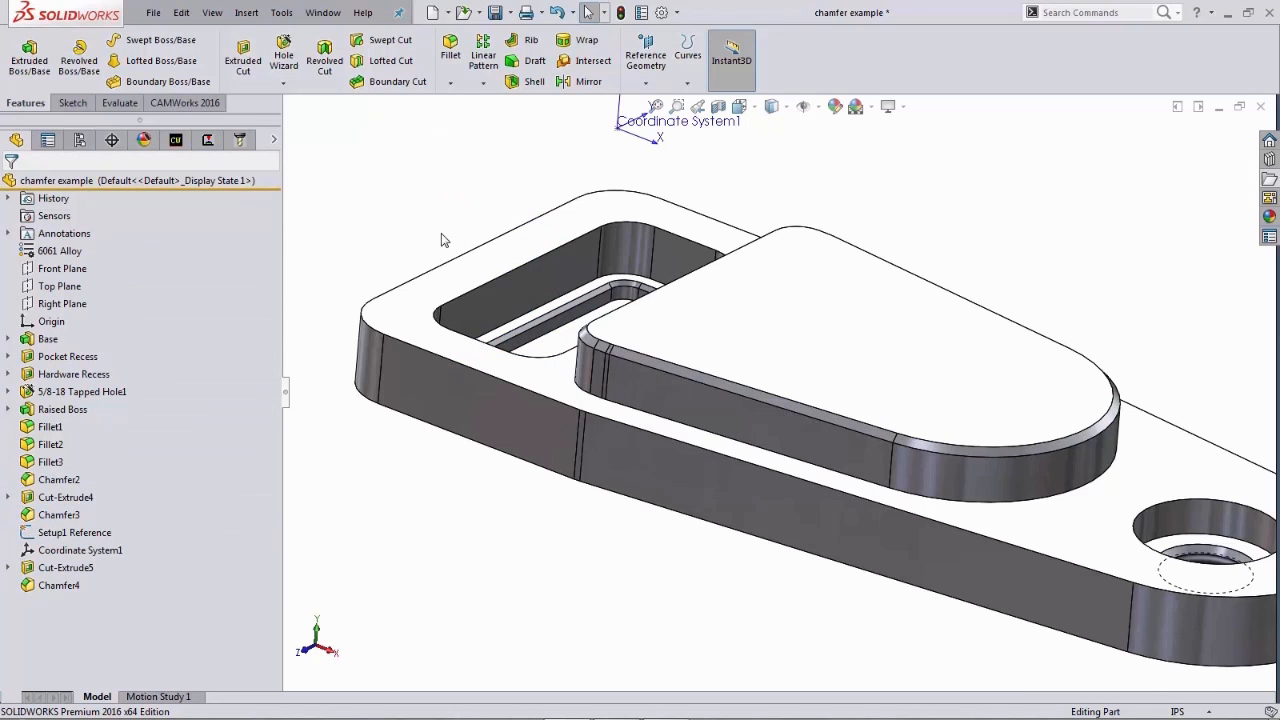
- Return to the isometric view and start a toolpath simulation for Mill Part Setup2 in the CAMWorks operation tree
key("space")
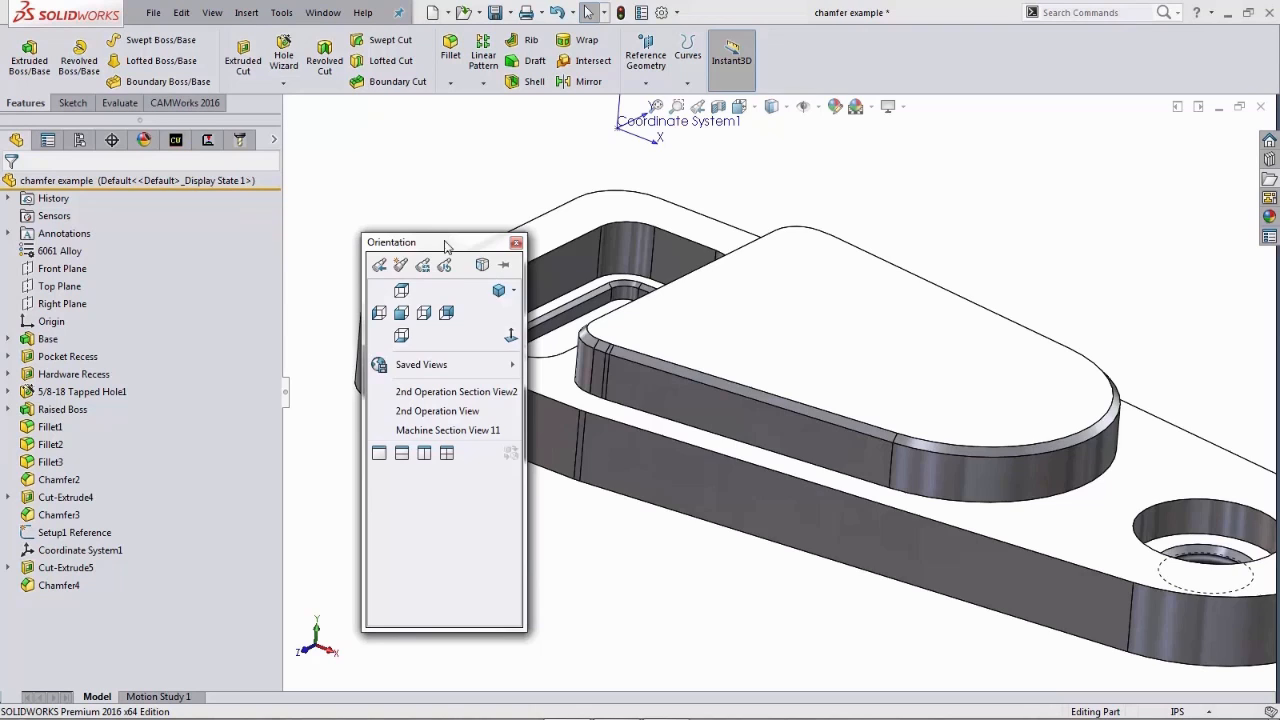
left_click(497, 288)
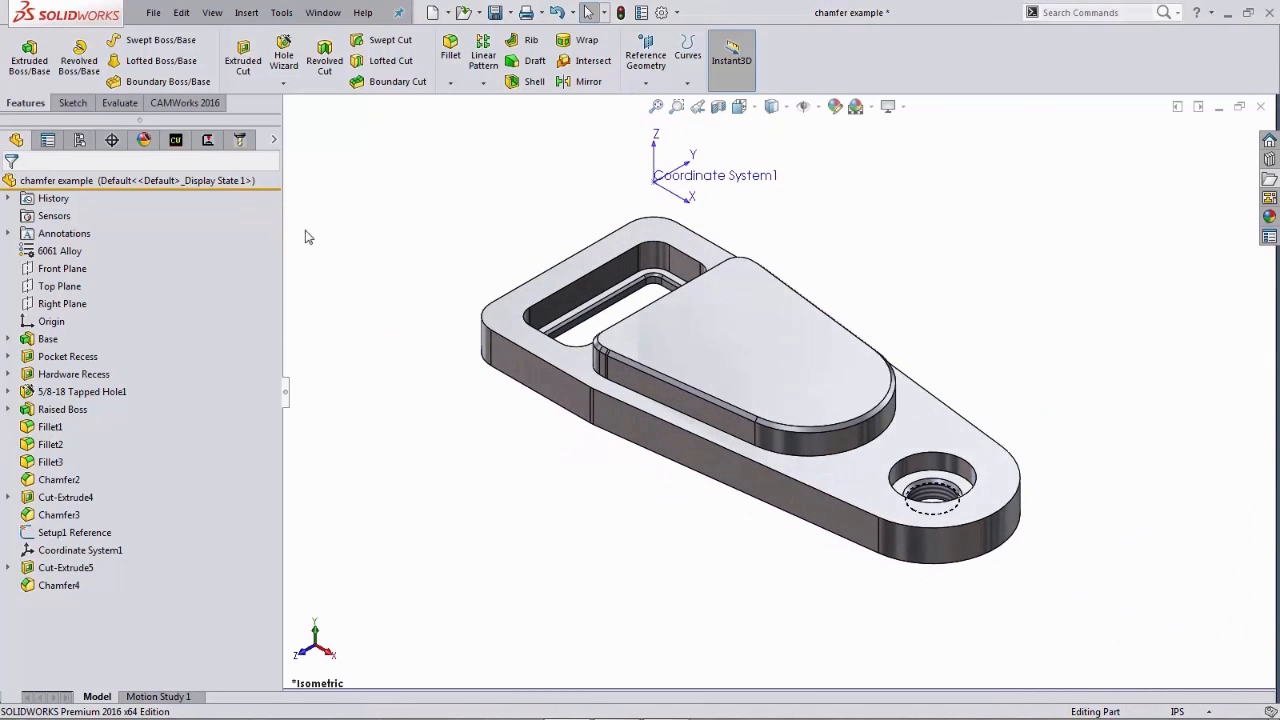
left_click(176, 140)
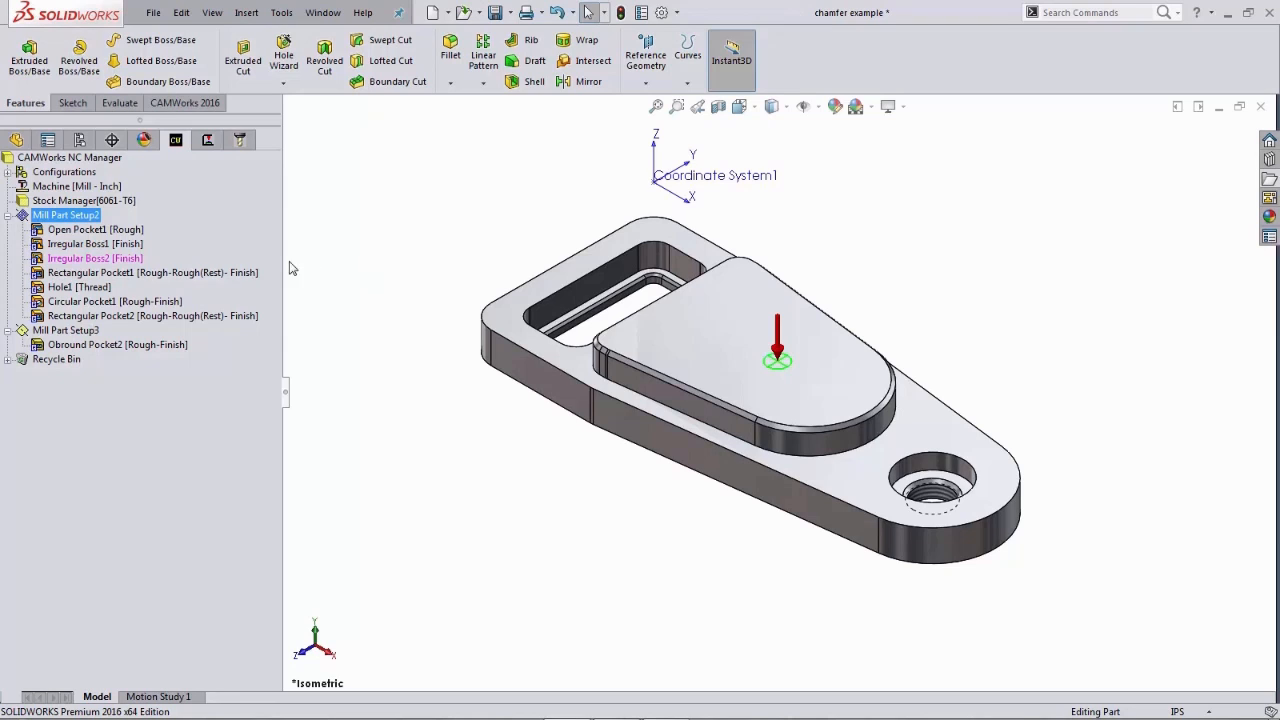
left_click(207, 140)
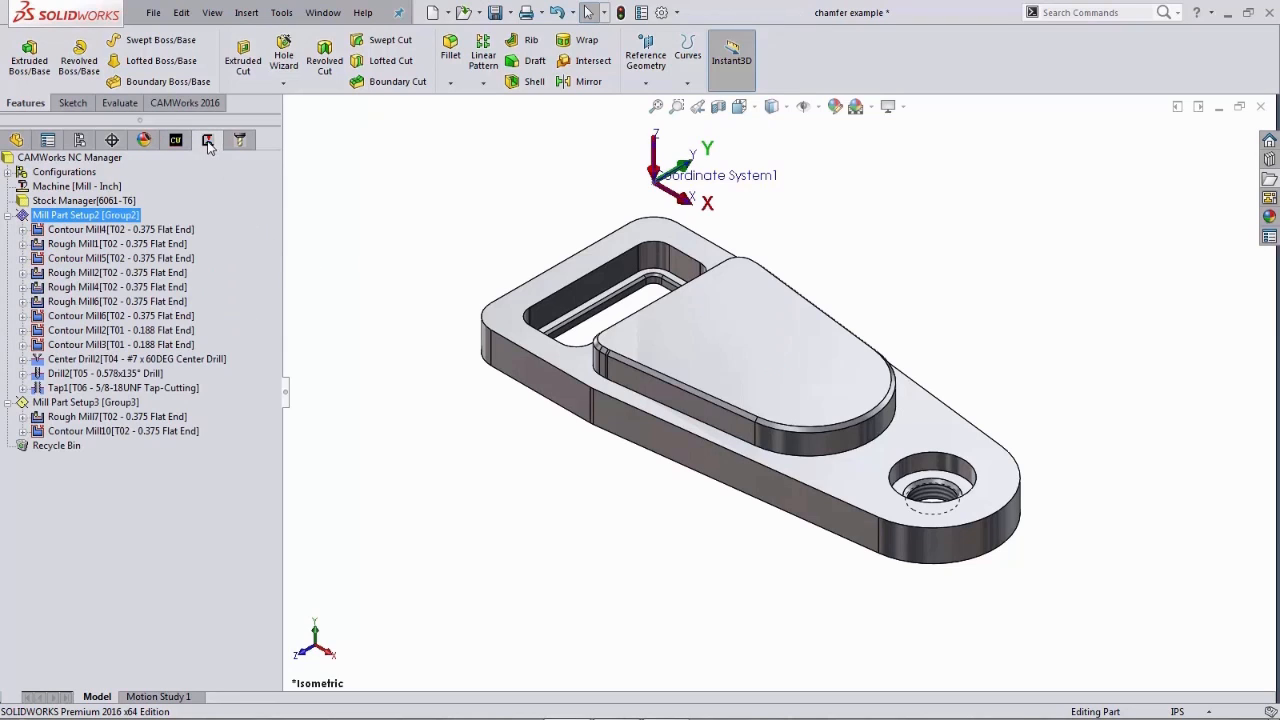
right_click(128, 219)
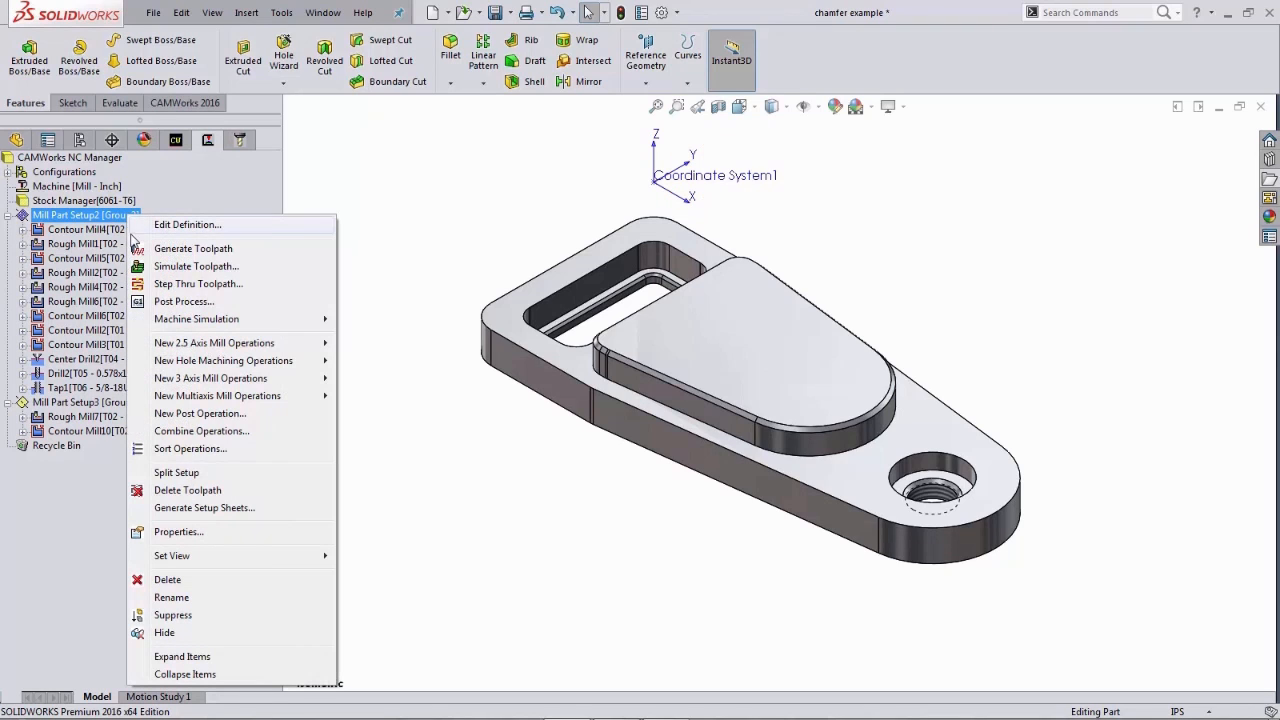
left_click(142, 268)
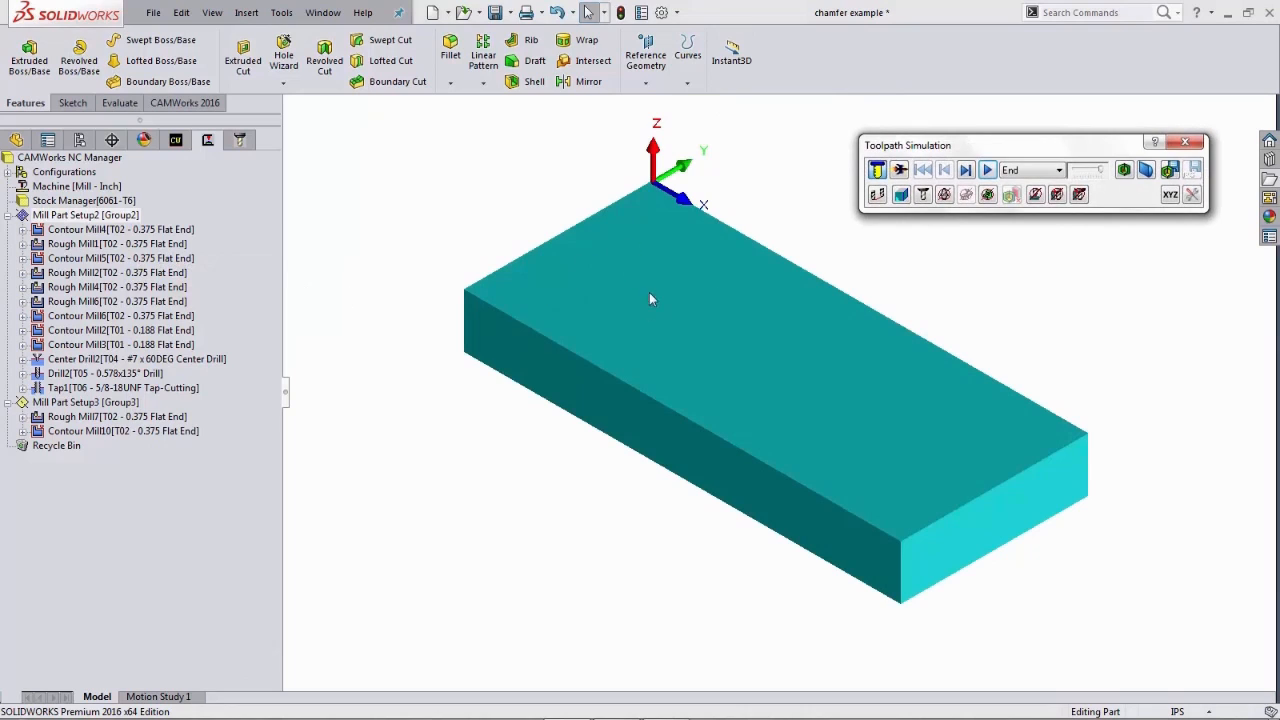
- Run the toolpath simulation, display the difference comparison against the design part, and close the simulation
left_click(966, 171)
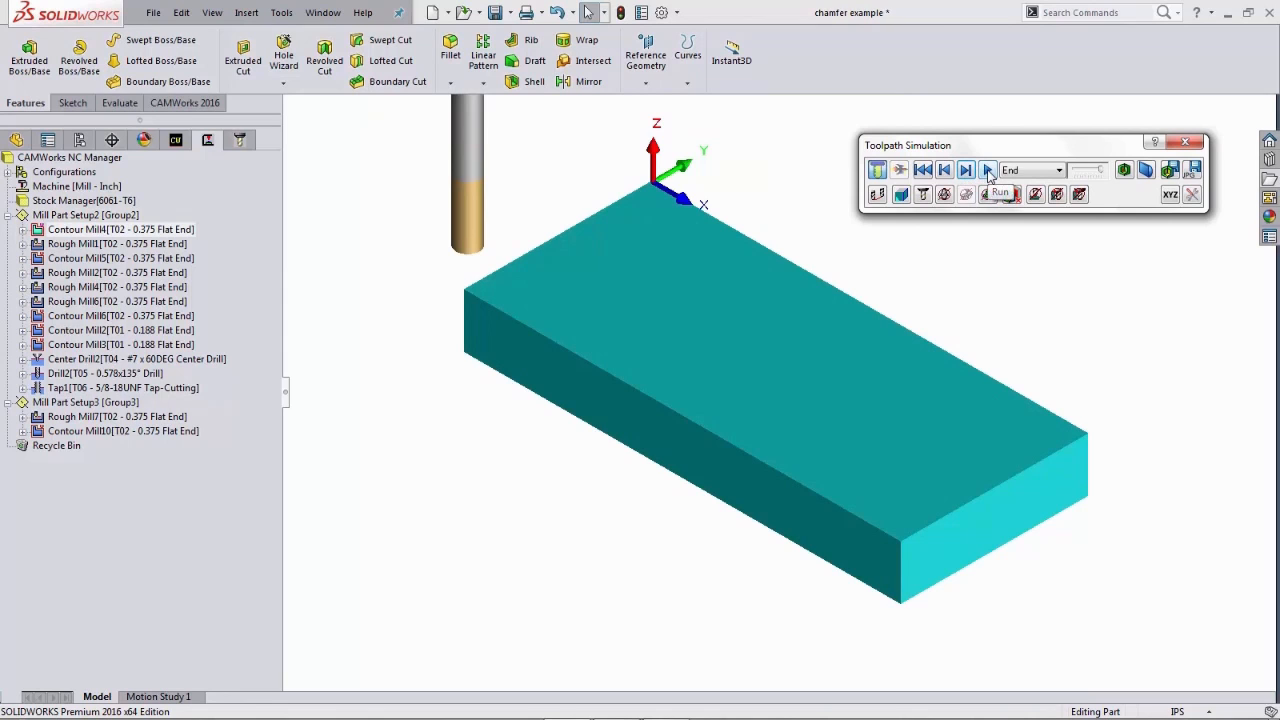
left_click(988, 171)
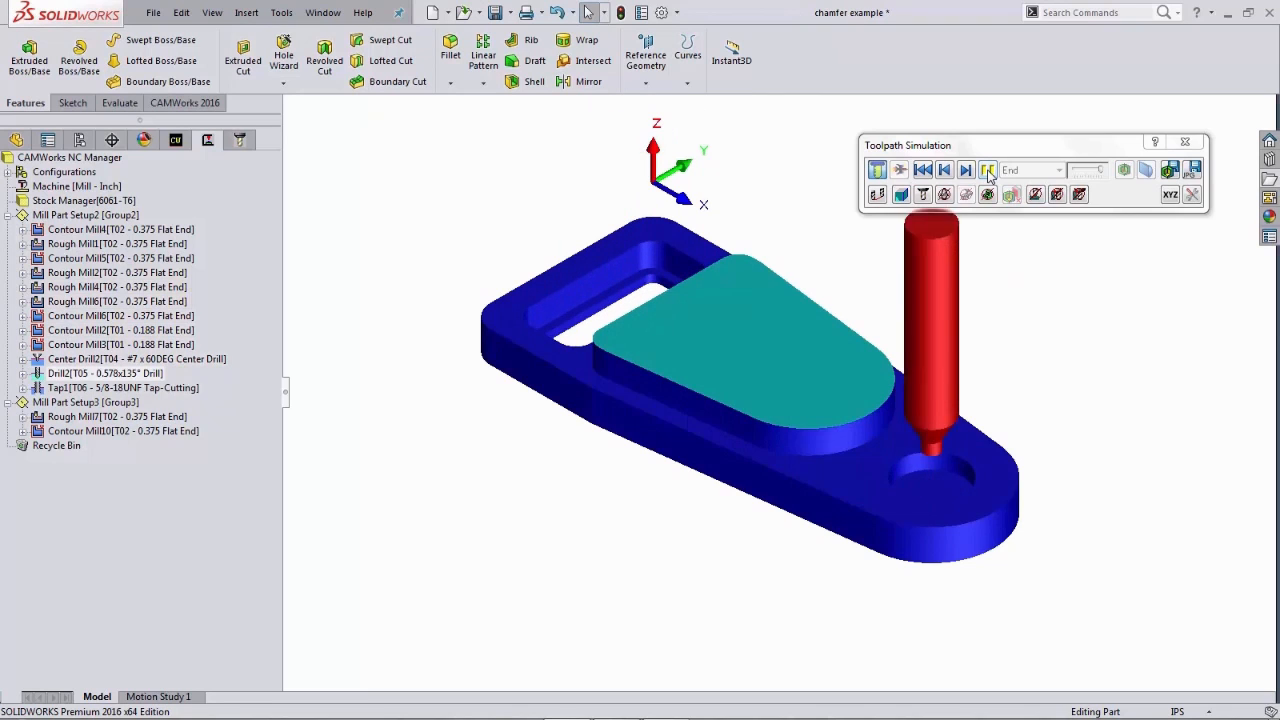
left_click_drag(1011, 149, 955, 93)
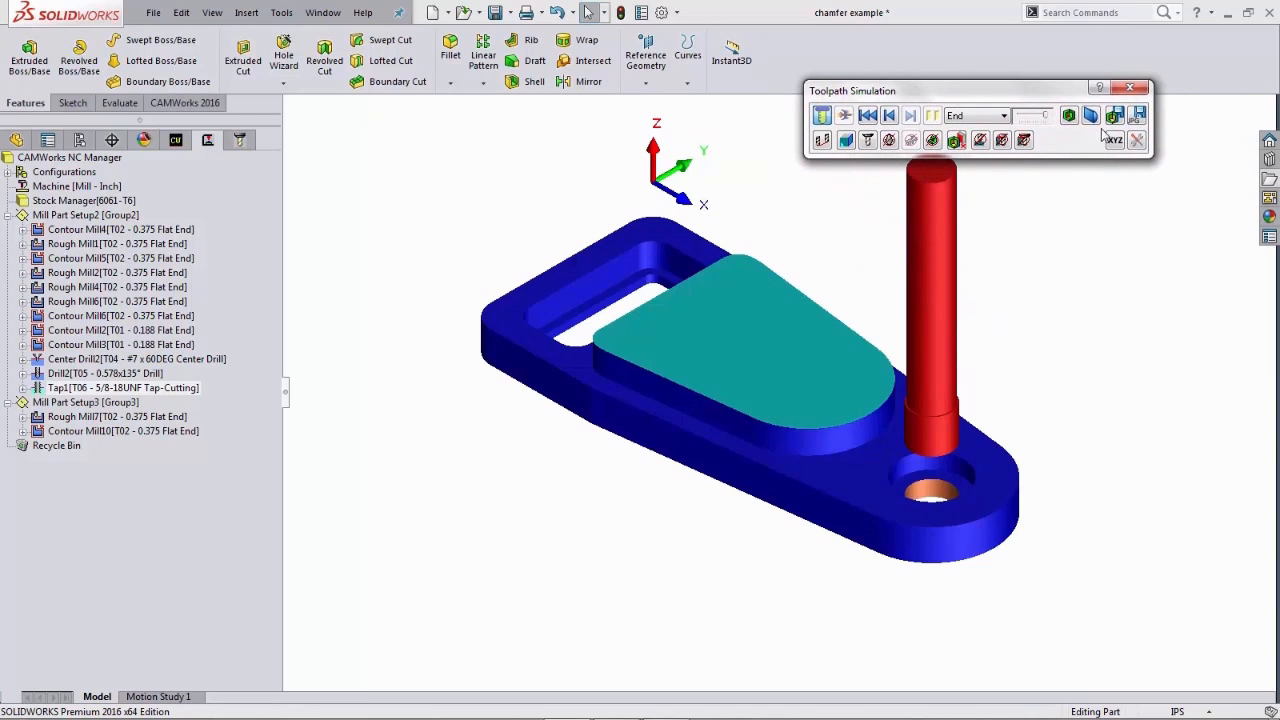
left_click(1069, 116)
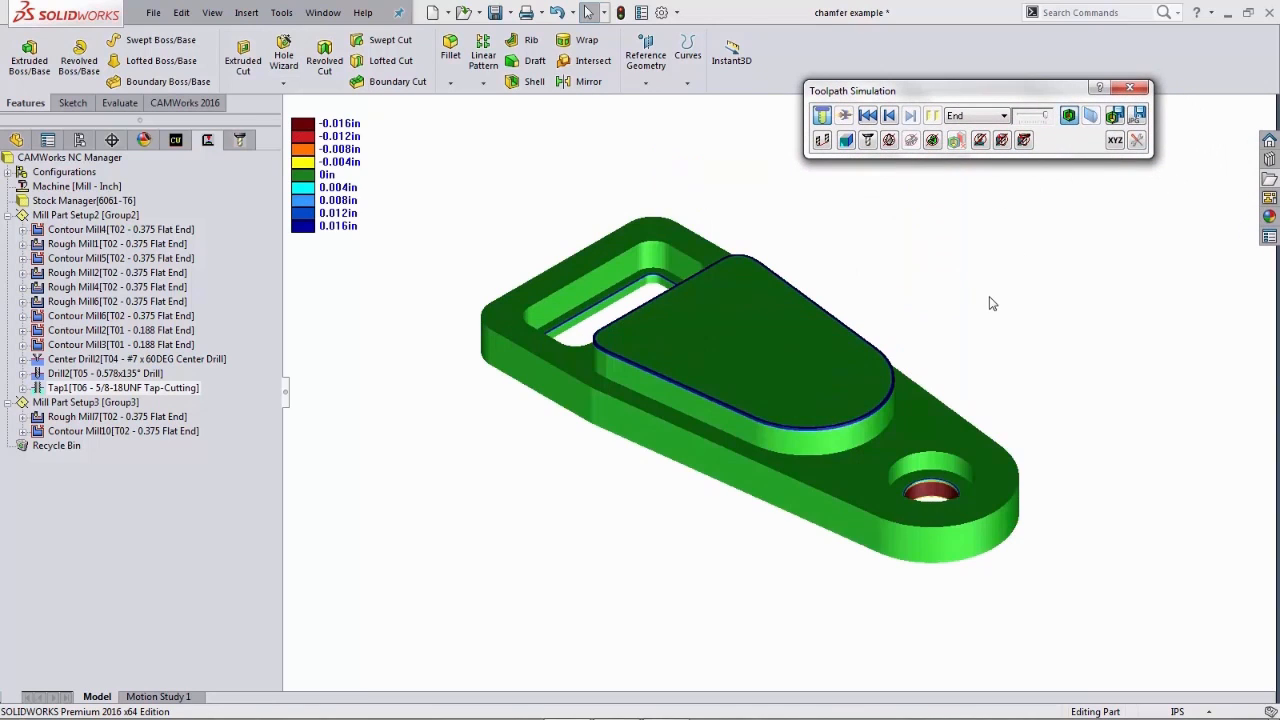
middle_click_drag(973, 308, 991, 294)
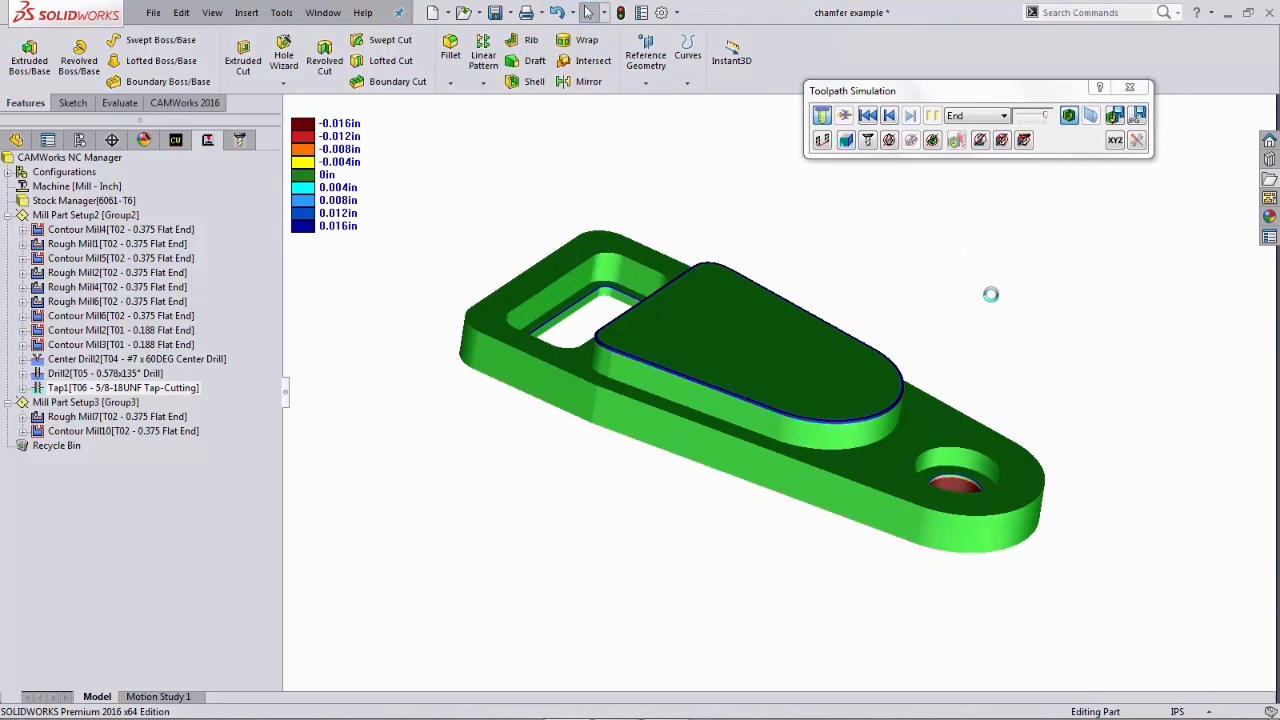
left_click(1130, 87)
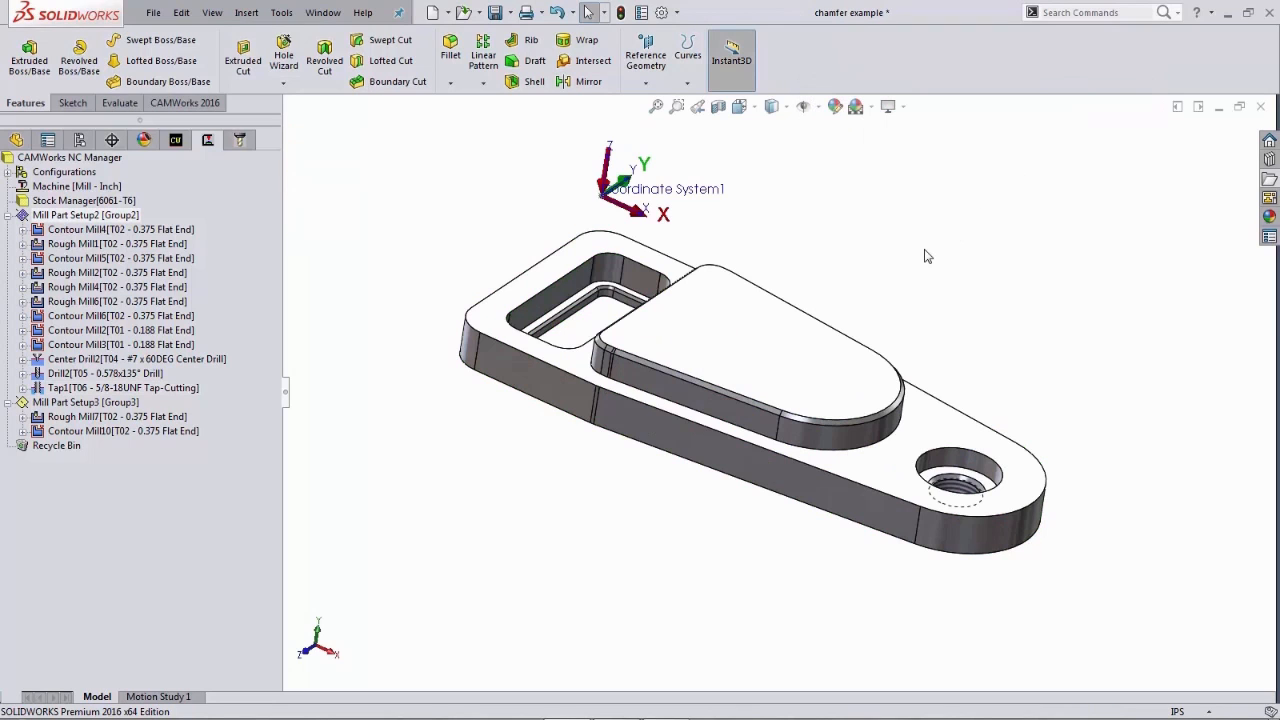
- Return to the isometric view and reopen the CAMWorks operation tree
key("space")
left_click(968, 312)
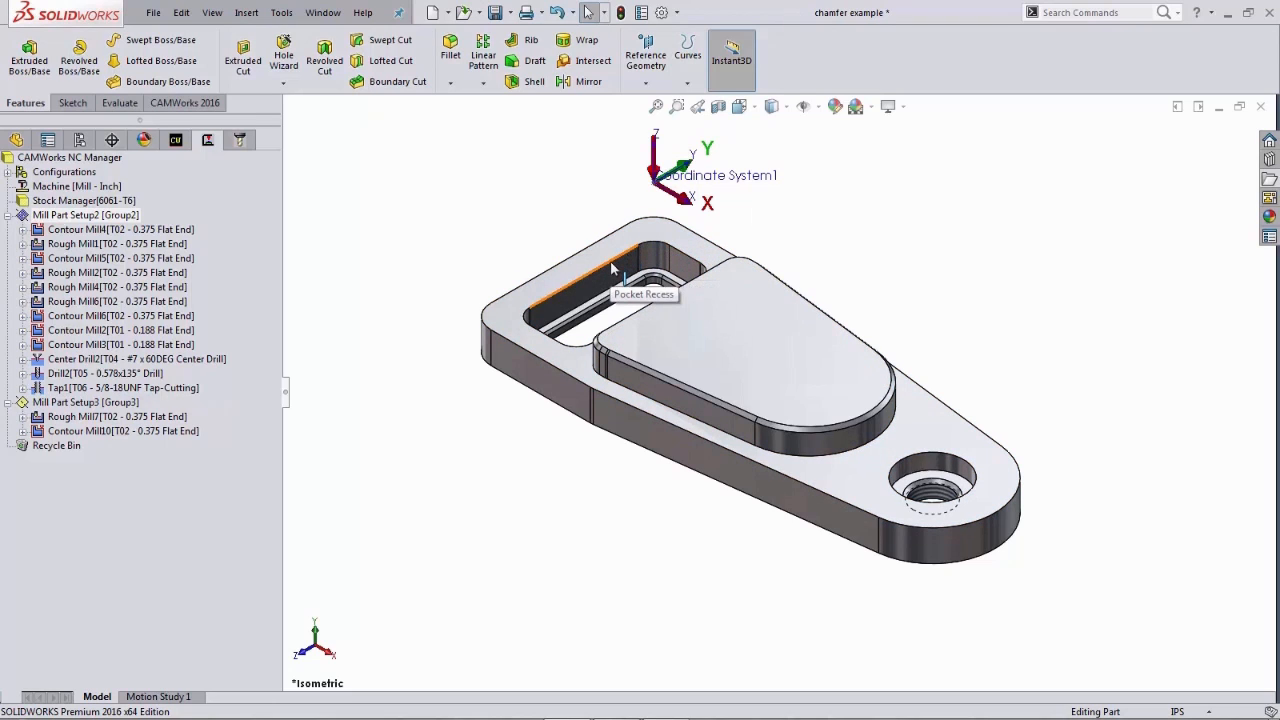
left_click(177, 141)
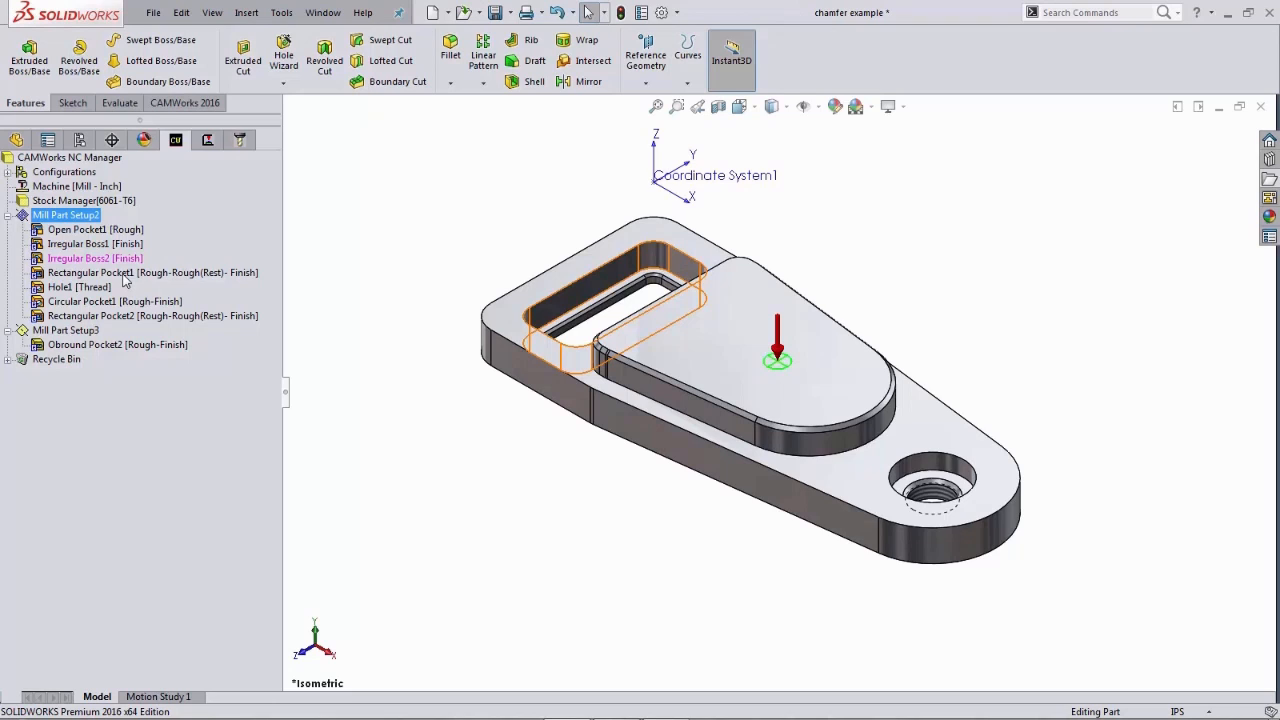
left_click(207, 143)
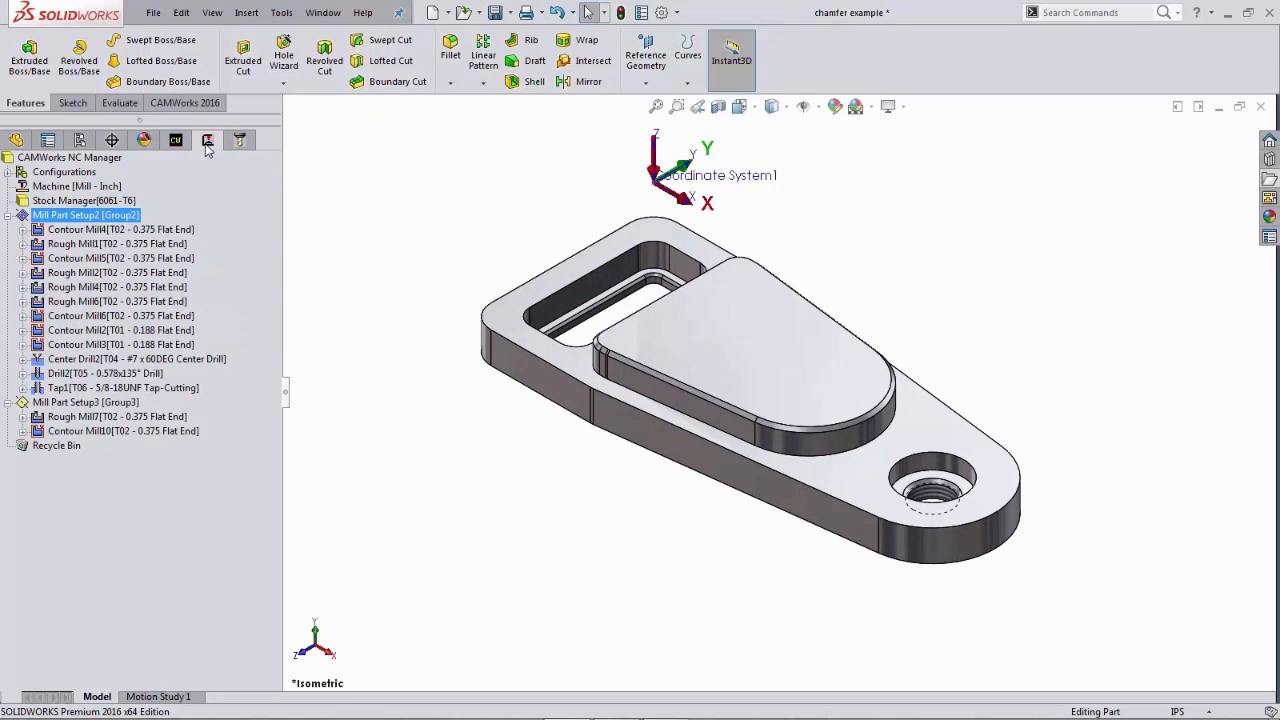
- Add a new 2.5 Axis Contour Mill operation to Mill Part Setup2
right_click(122, 219)
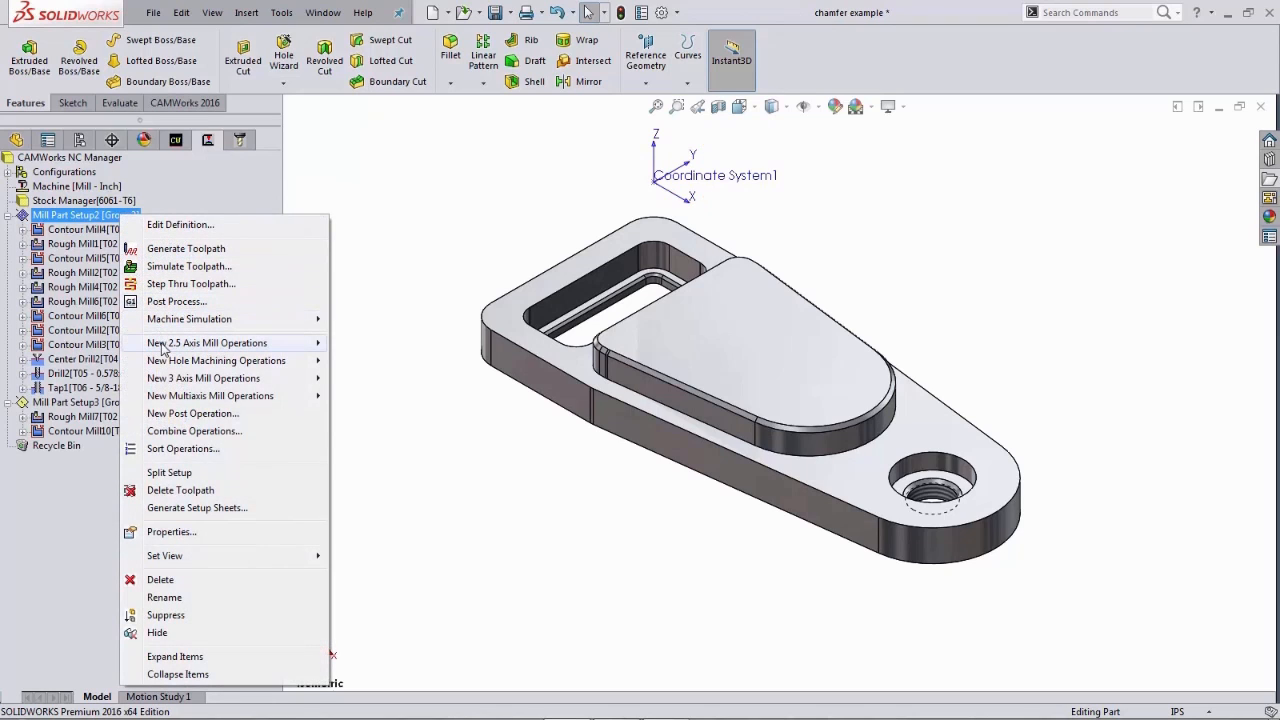
mouse_move(163, 347)
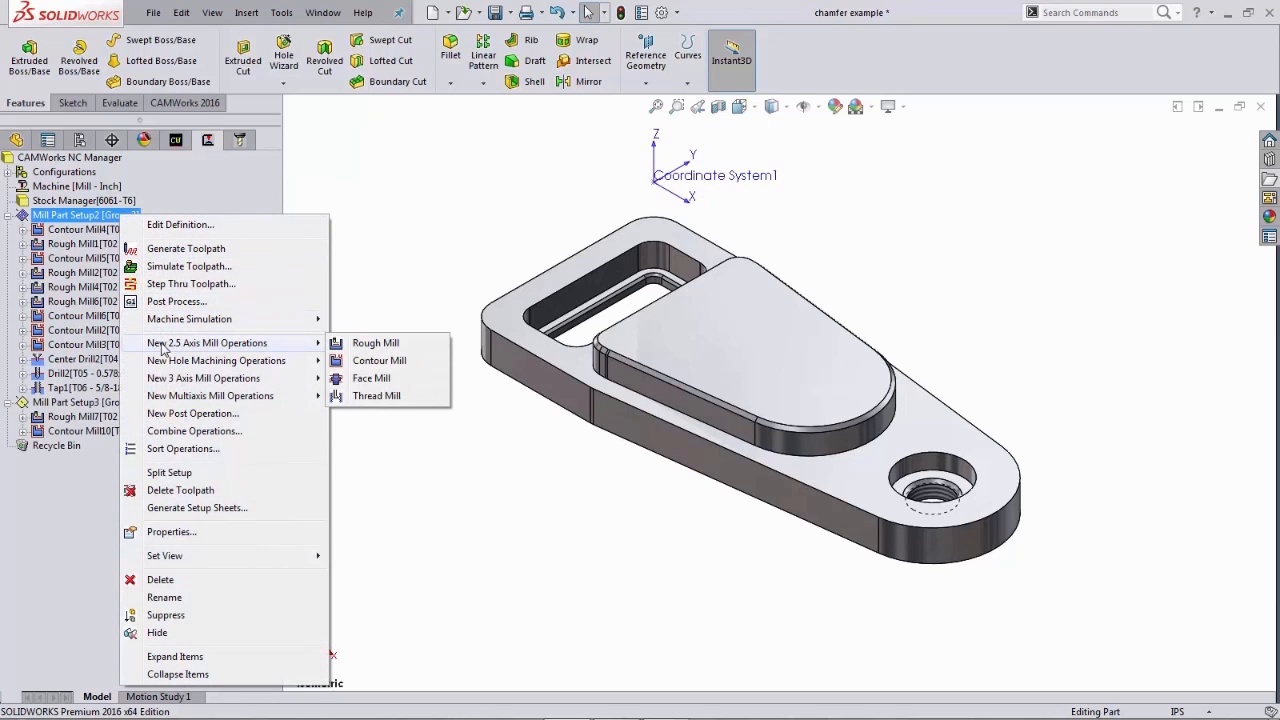
left_click(378, 361)
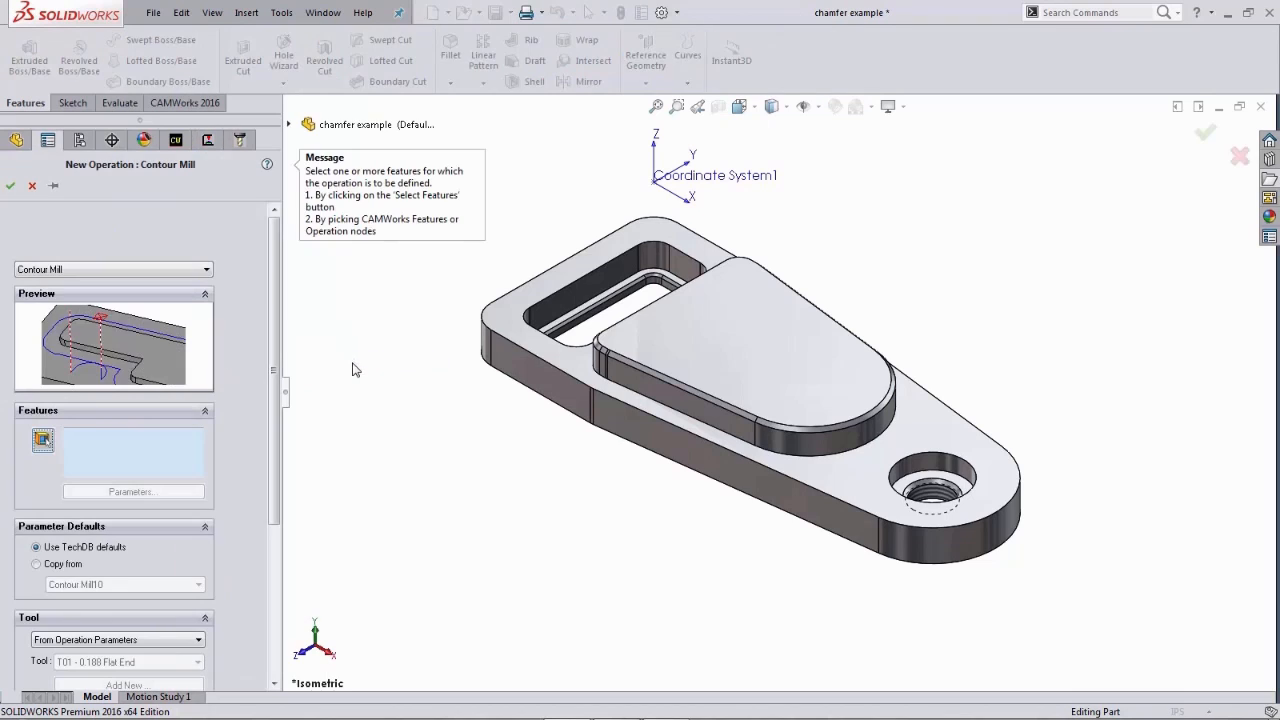
- Select Rectangular Pocket1 as the feature for the new Contour Mill operation
left_click(43, 441)
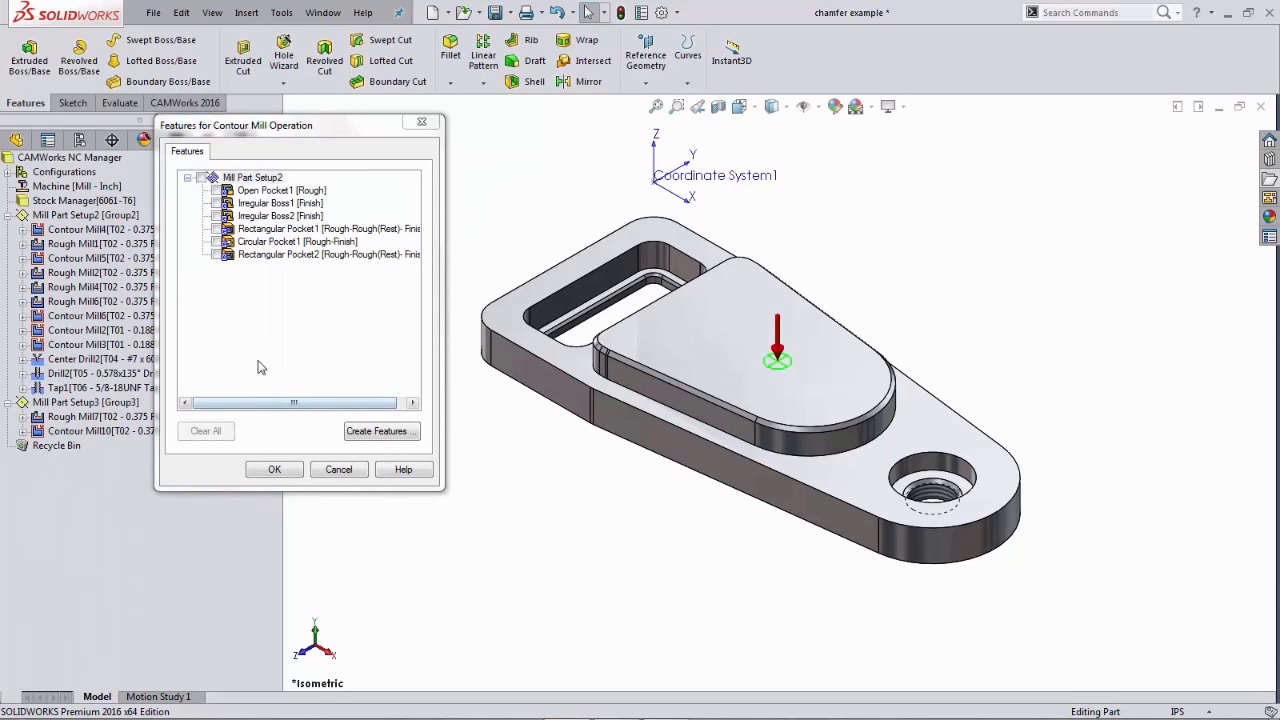
left_click(215, 229)
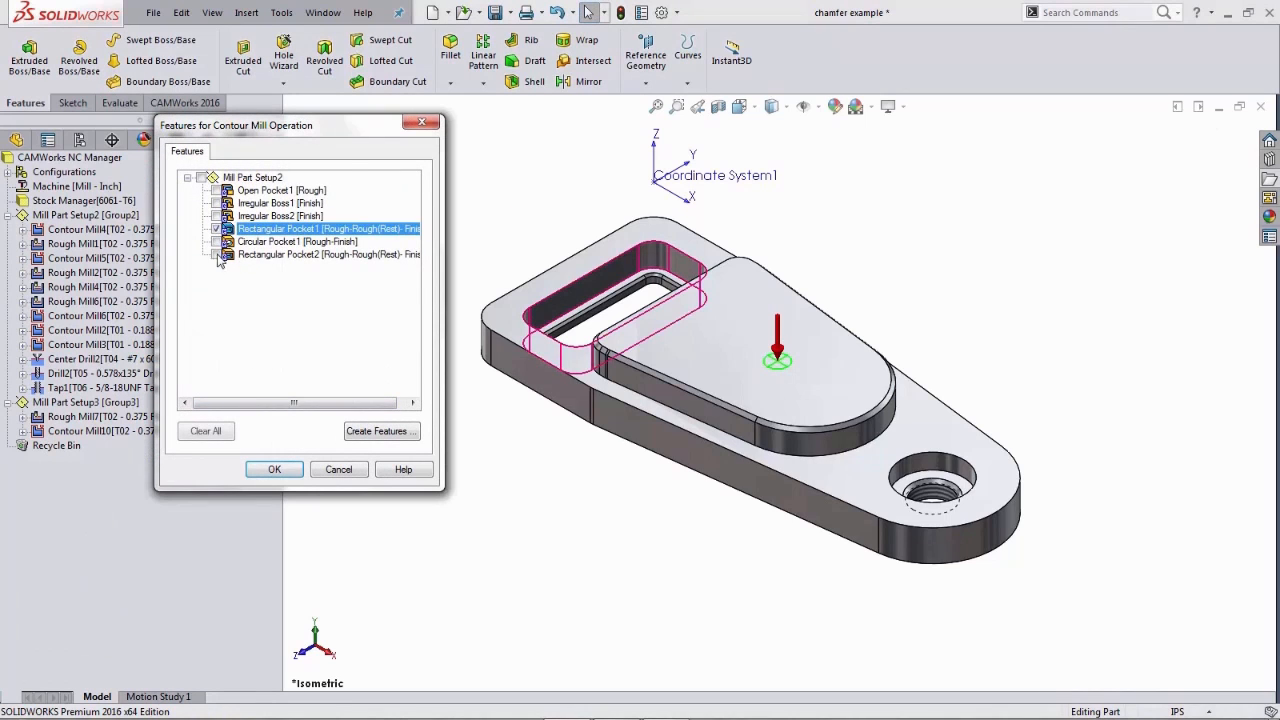
left_click_drag(304, 133, 357, 186)
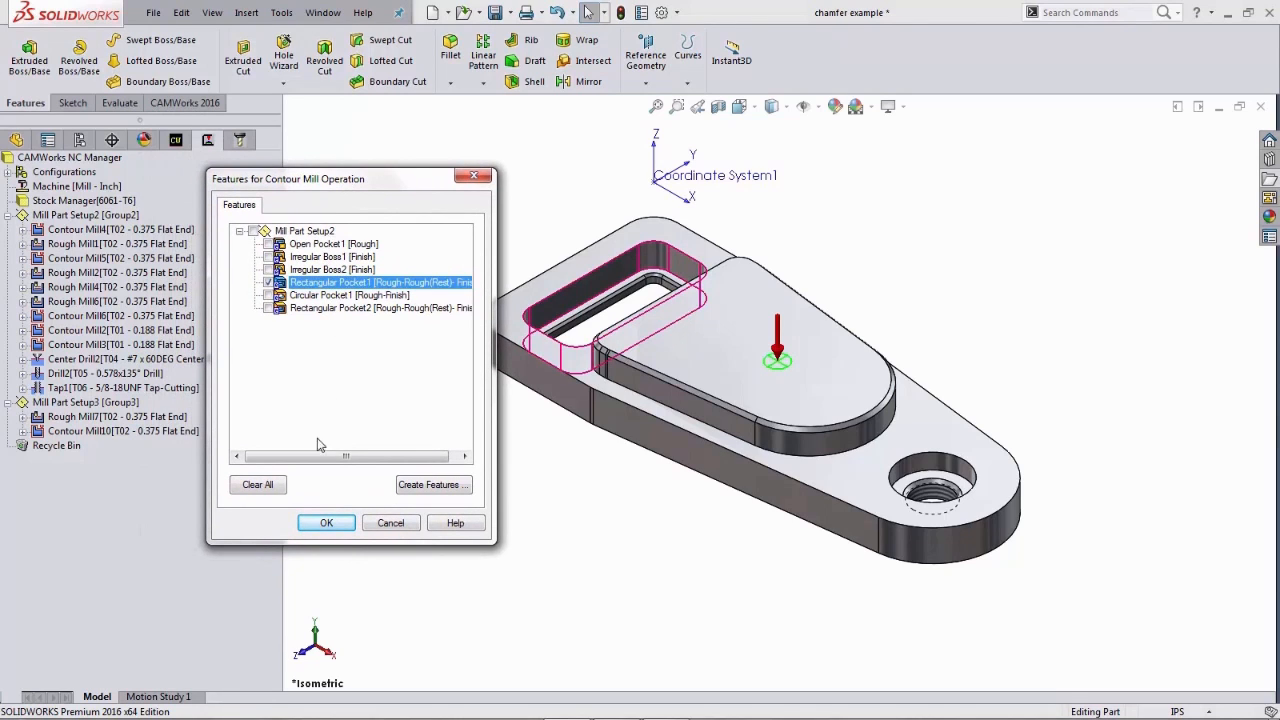
left_click(327, 525)
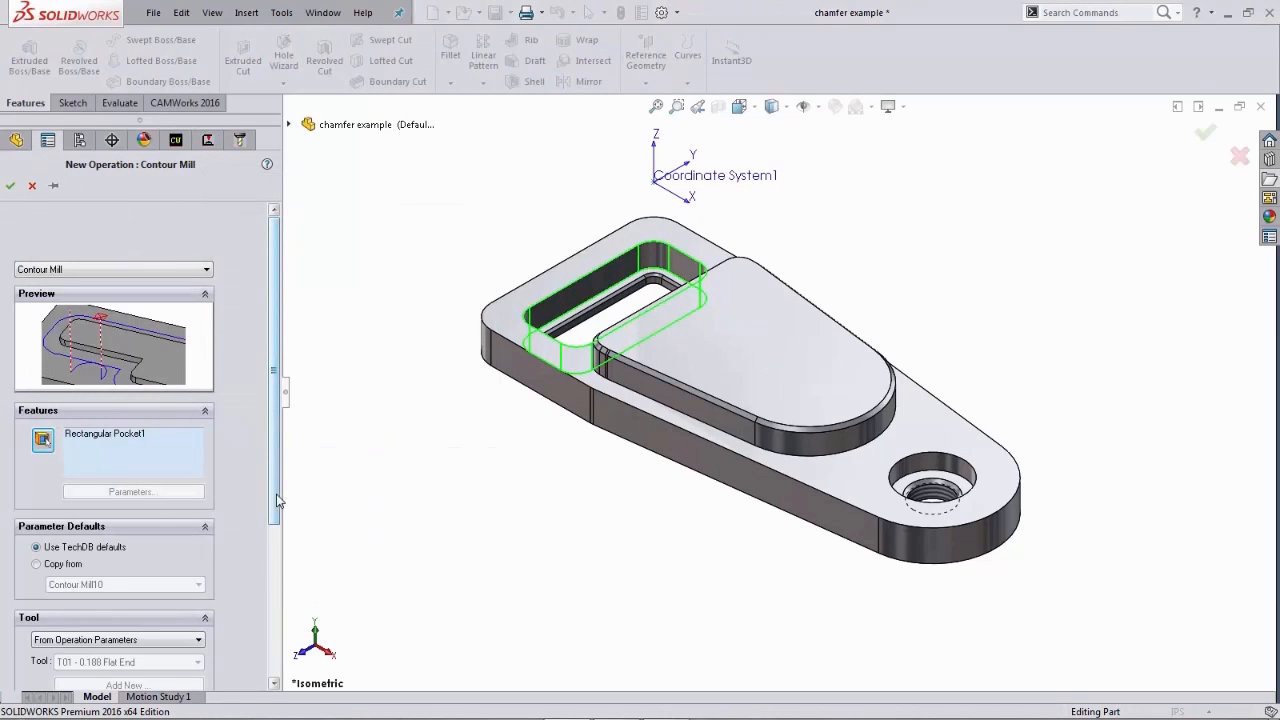
- Review the operation's remaining options and confirm the new Contour Mill operation
left_click_drag(276, 500, 276, 591)
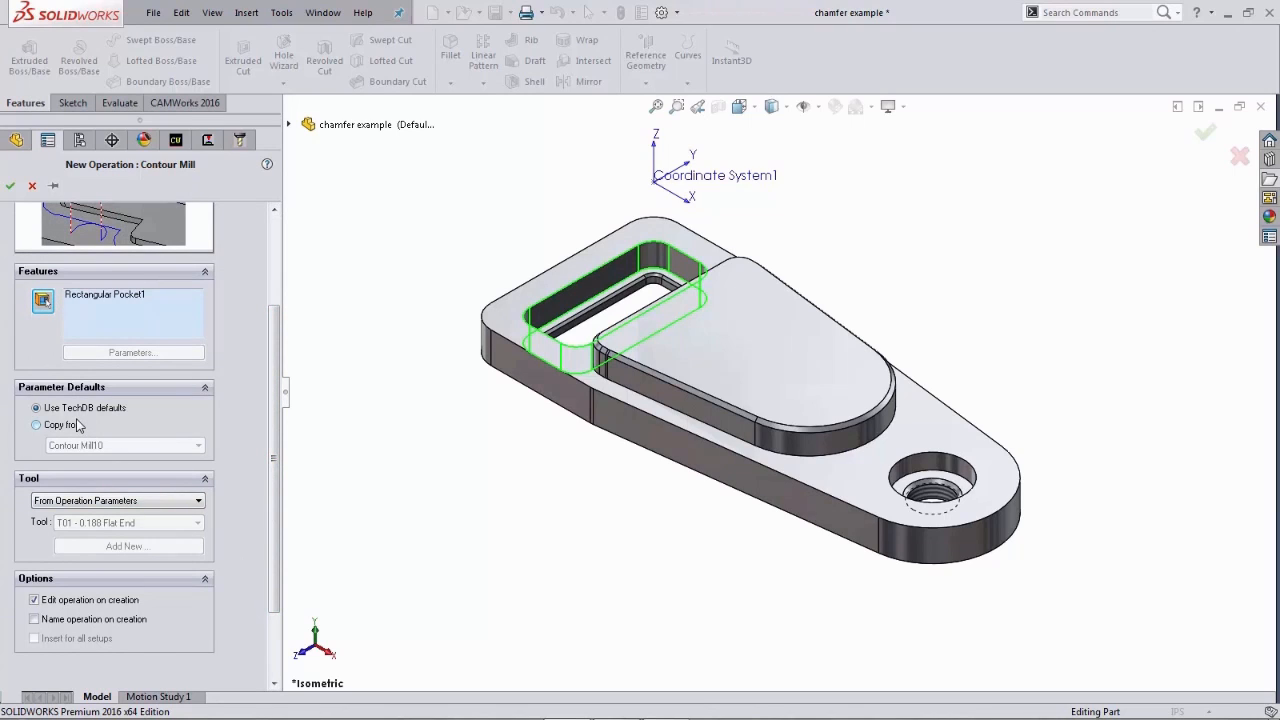
left_click_drag(270, 420, 270, 330)
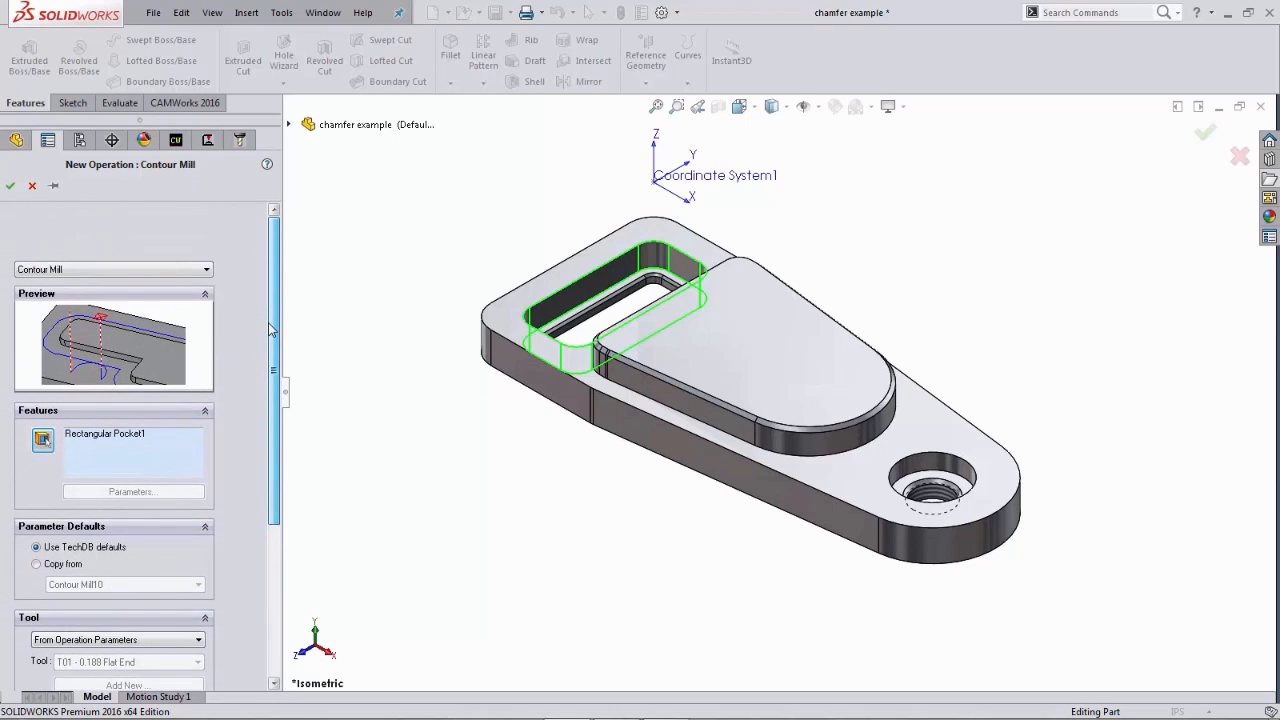
left_click(10, 188)
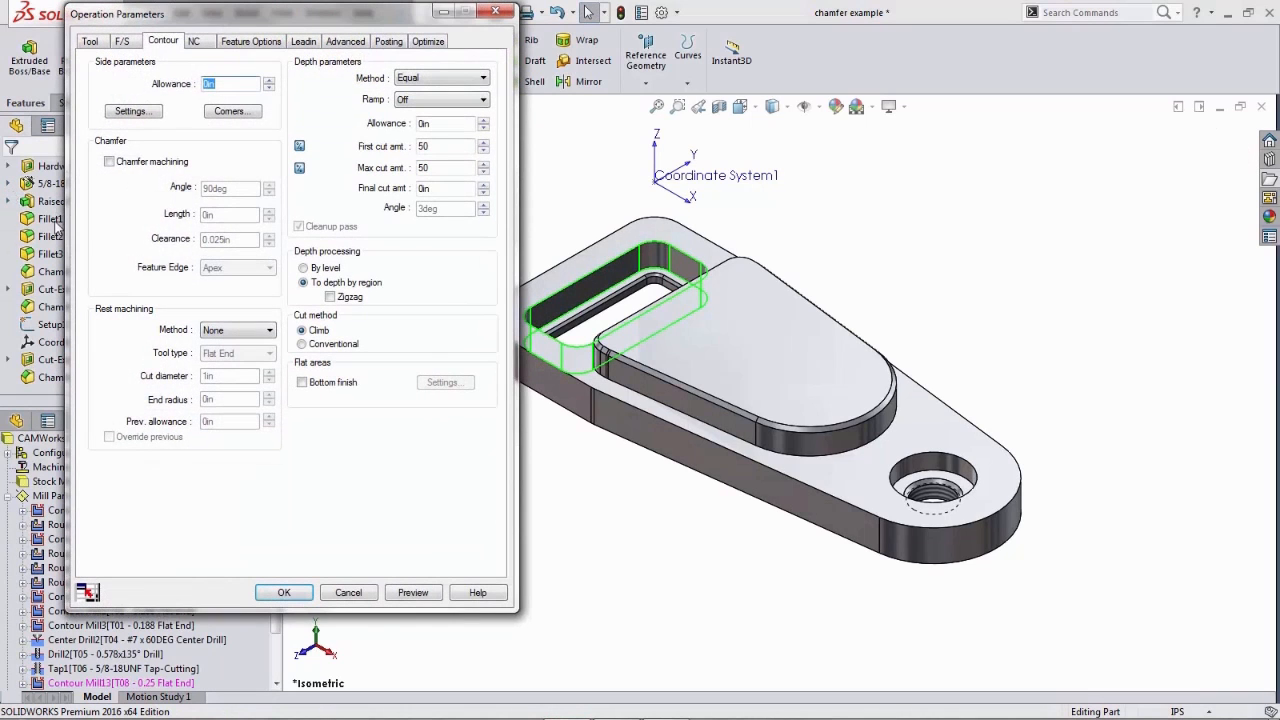
- Replace the operation's tool with the 1/4 HSS 90DEG countersink from the tool crib, replacing its holder as well
left_click_drag(218, 25, 228, 46)
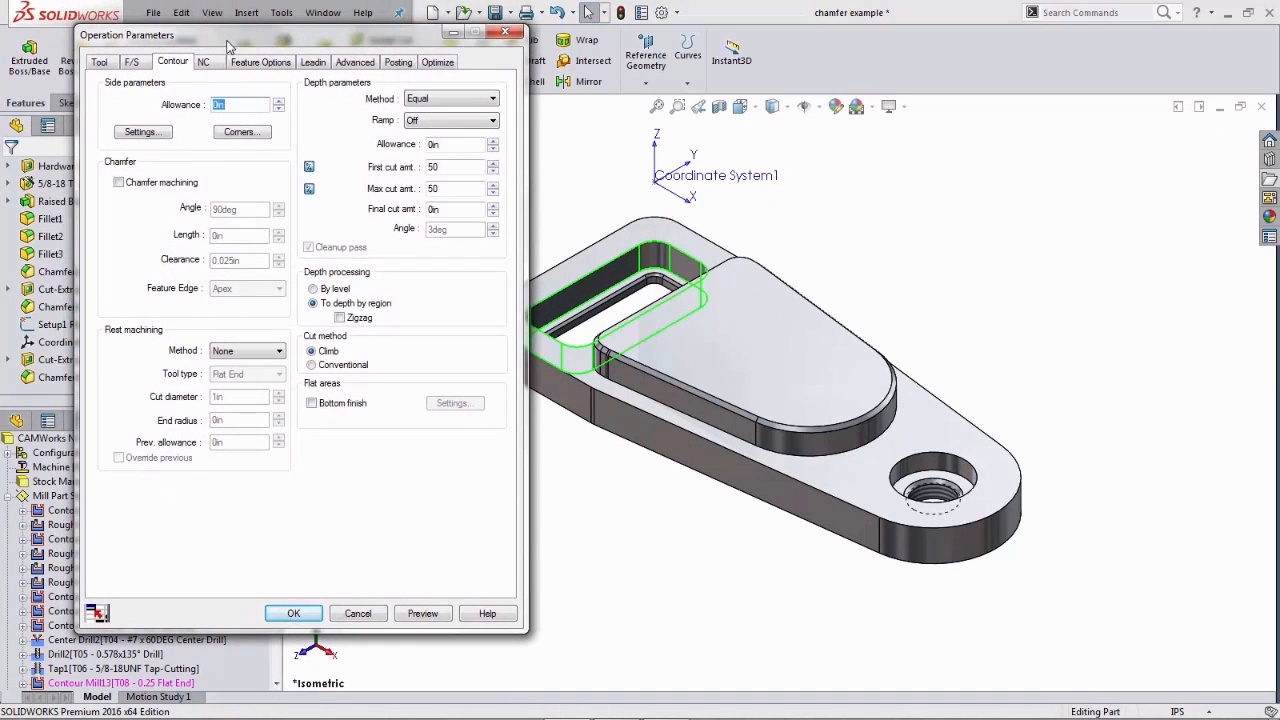
left_click(101, 64)
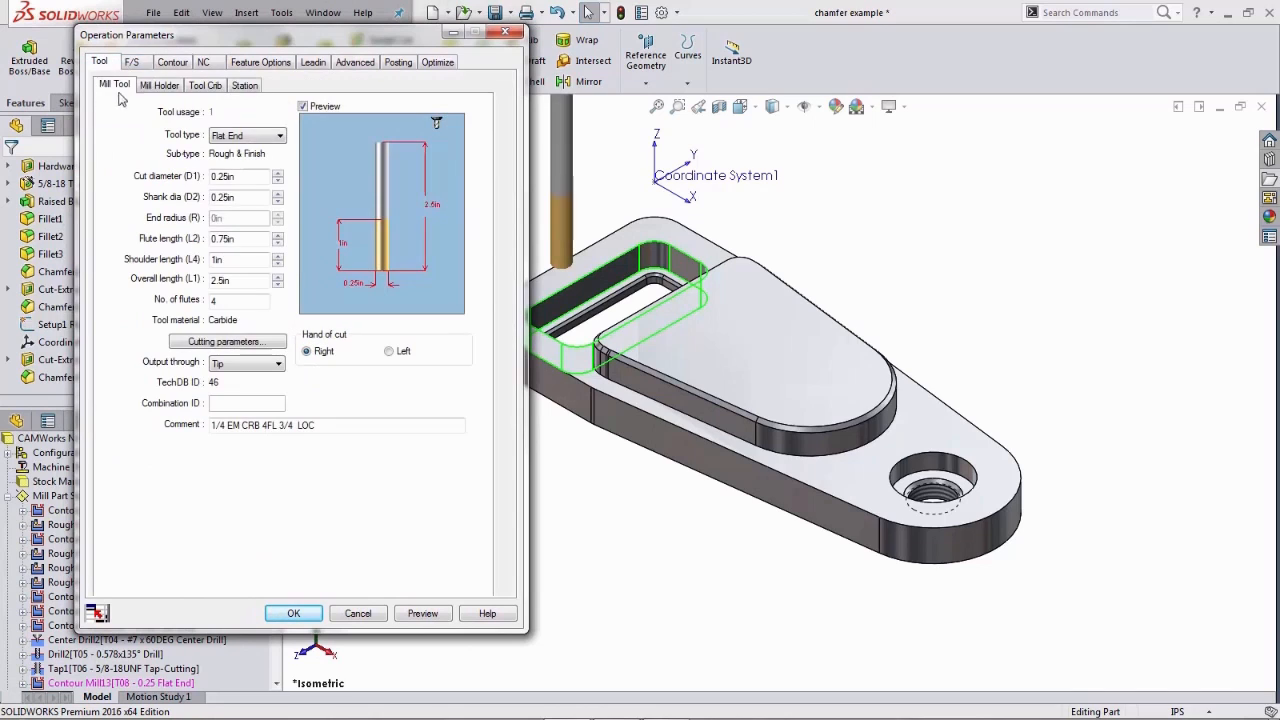
left_click(206, 86)
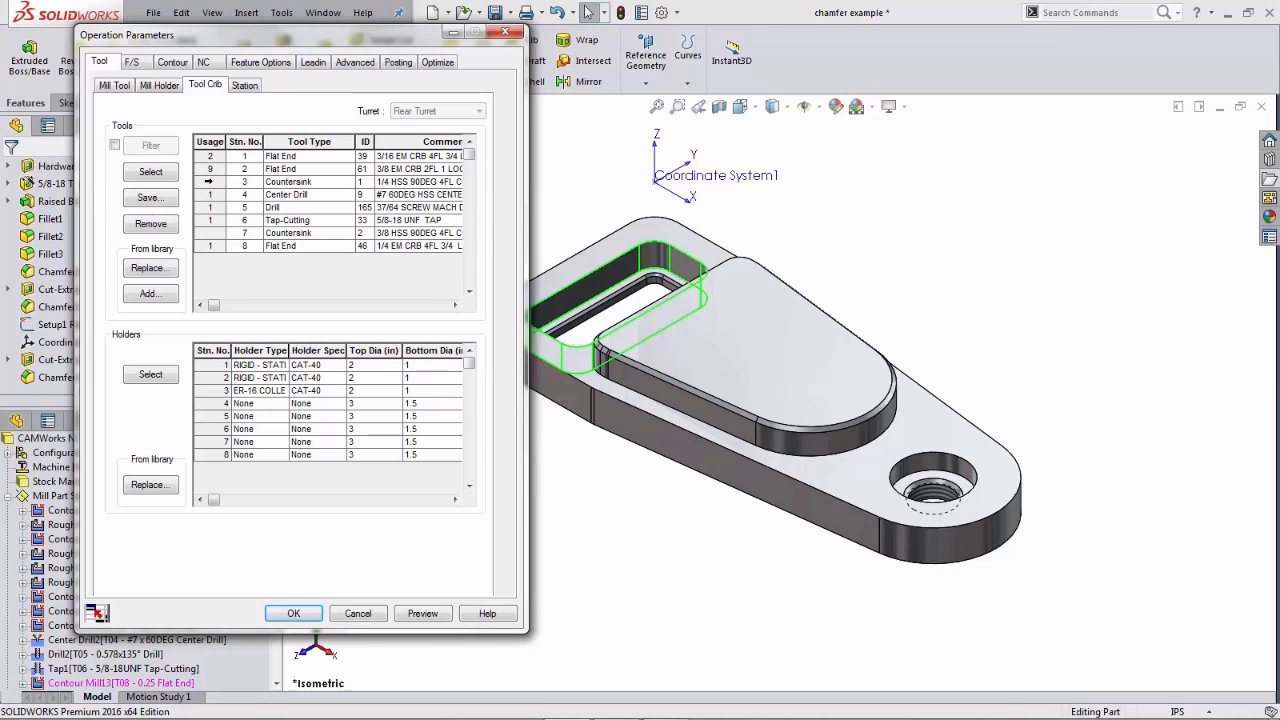
left_click(215, 182)
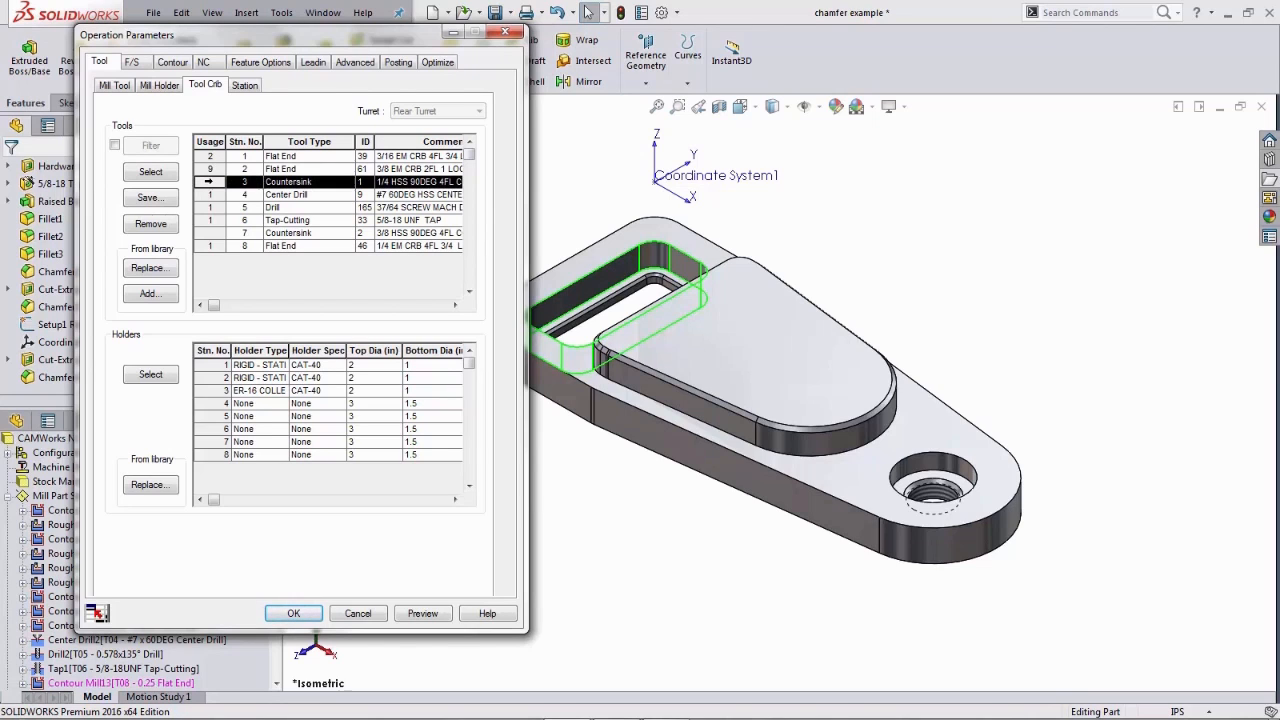
left_click(151, 172)
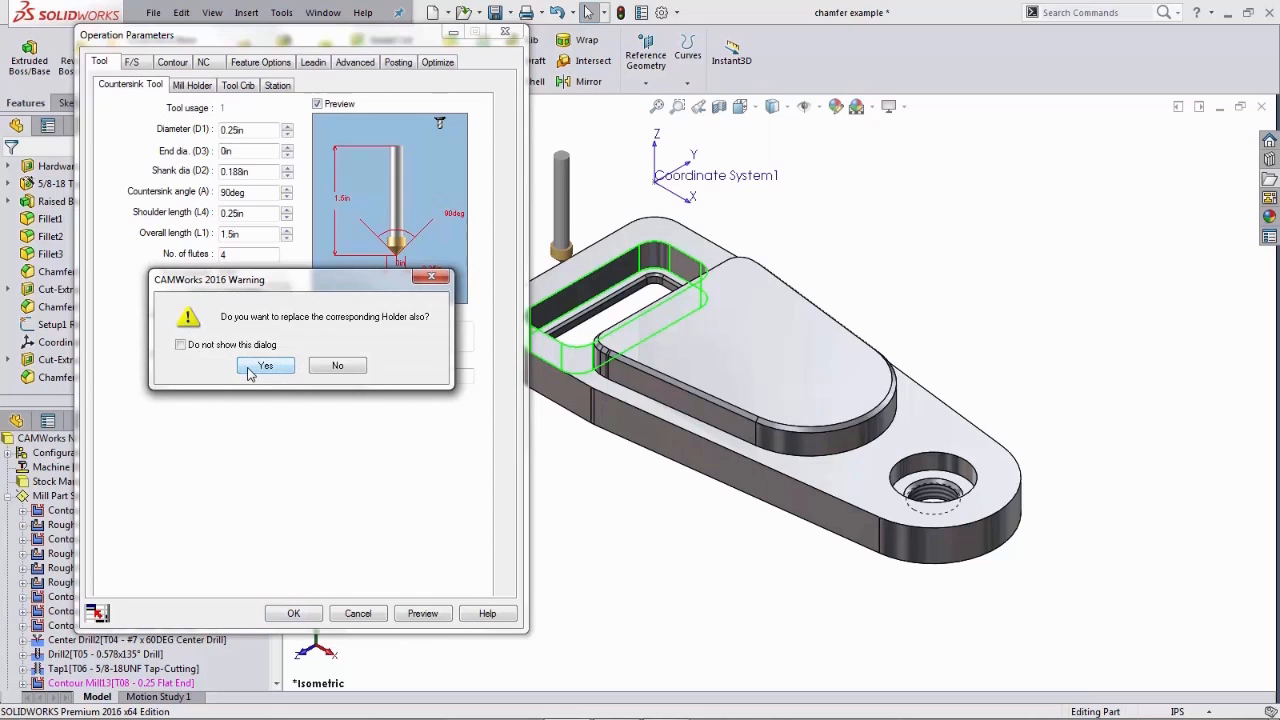
left_click(250, 369)
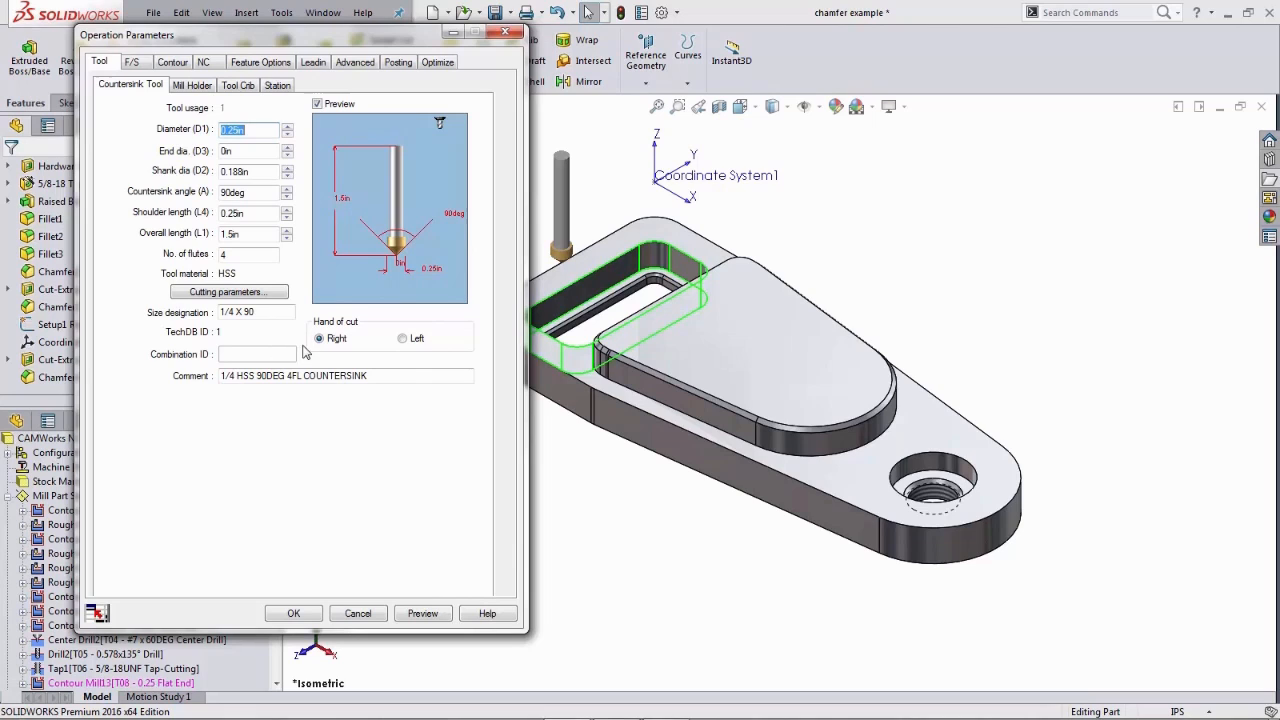
- Enable chamfer machining in the operation's contour parameters
left_click(172, 63)
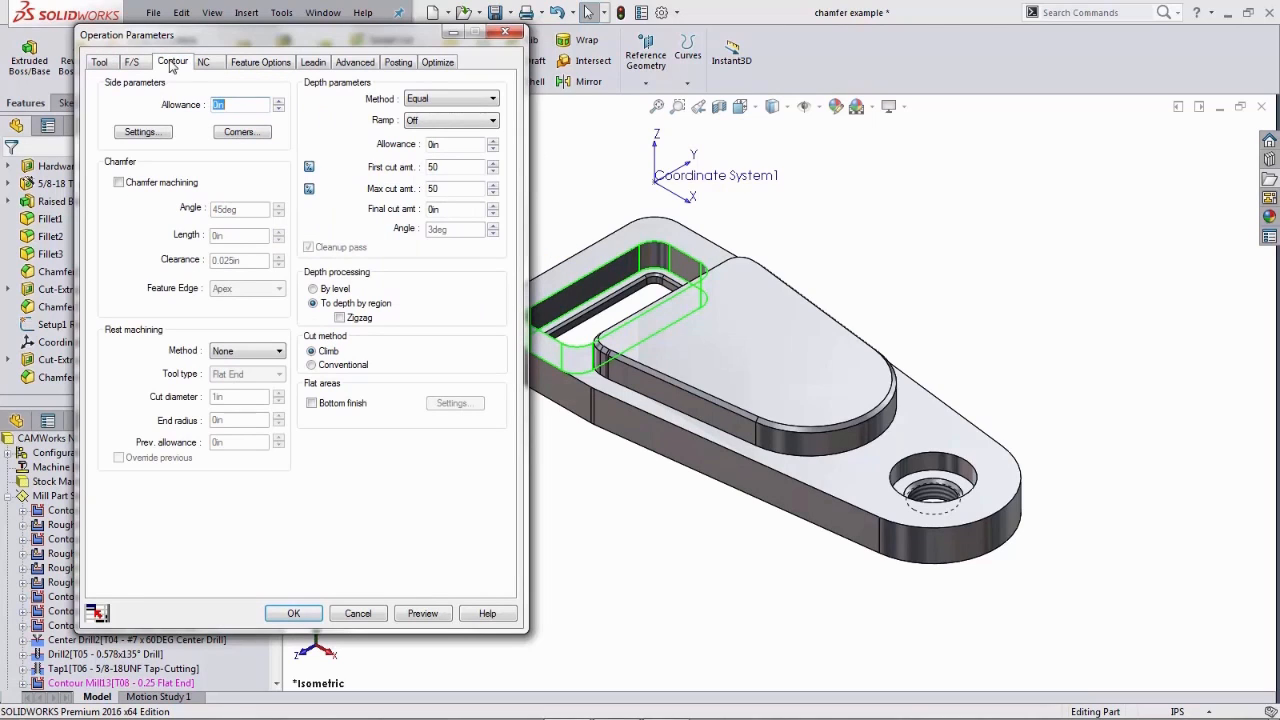
left_click(122, 189)
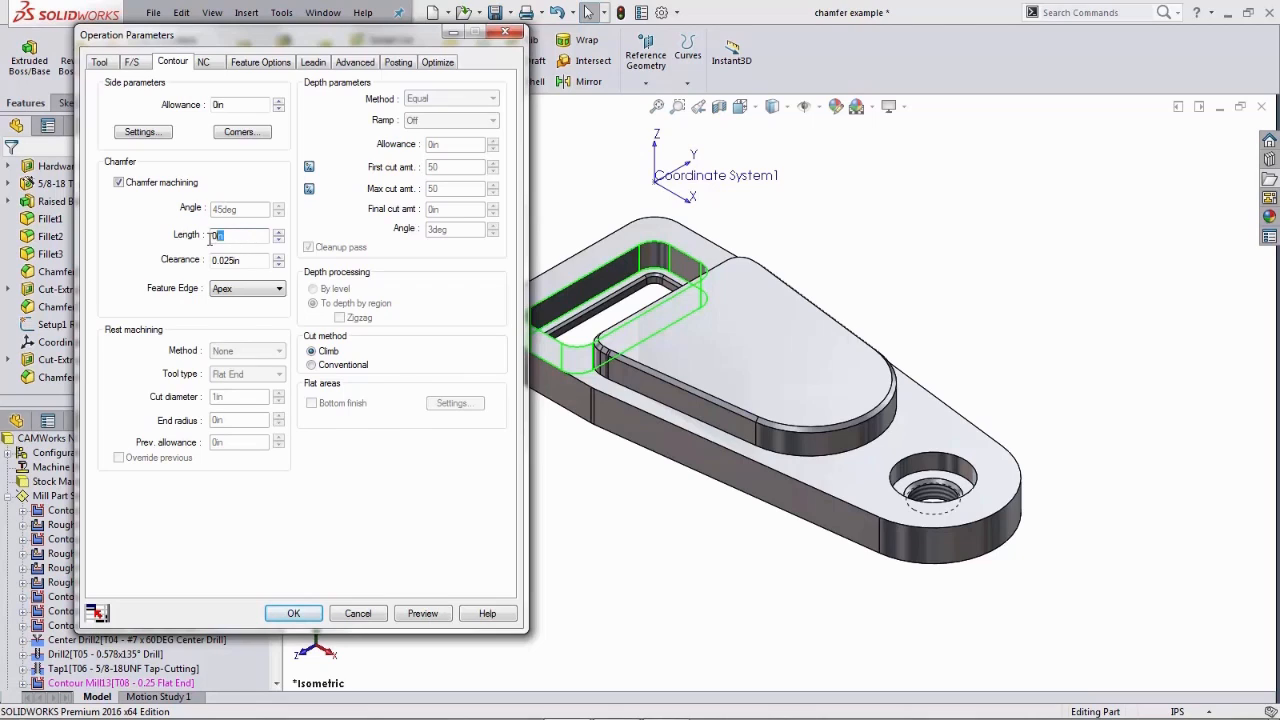
left_click(250, 262)
double_click(238, 262)
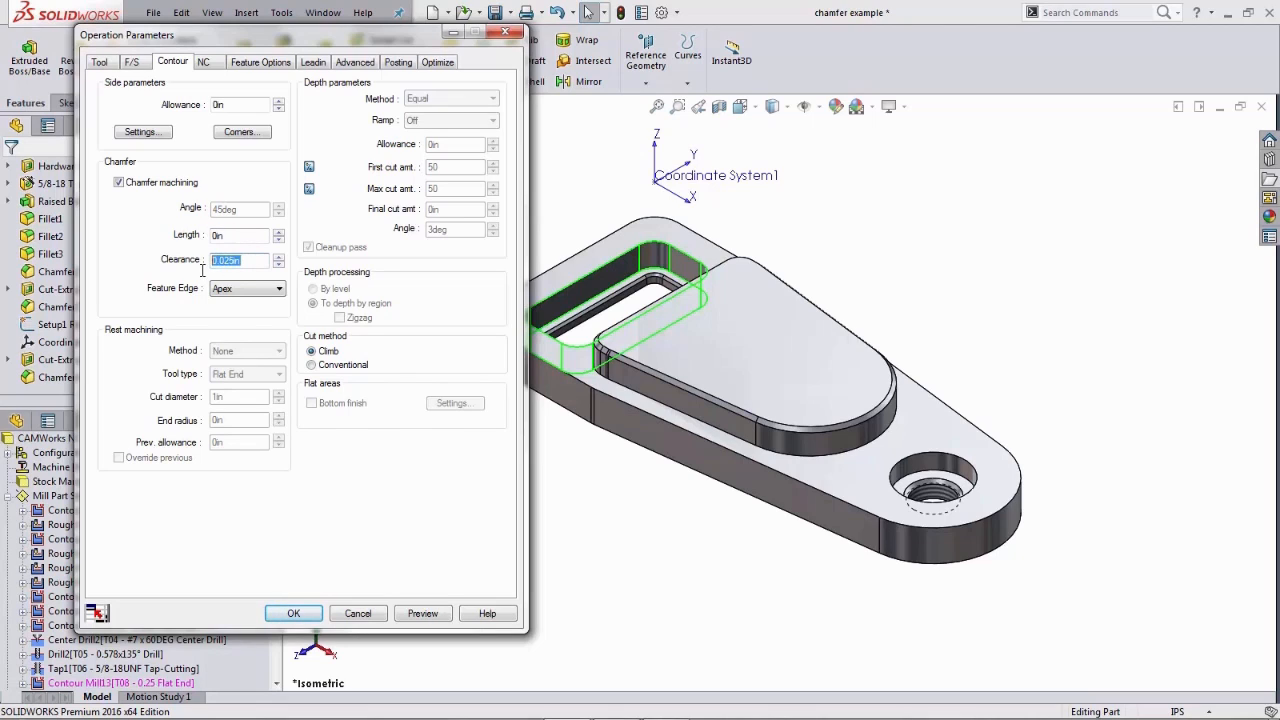
left_click(279, 289)
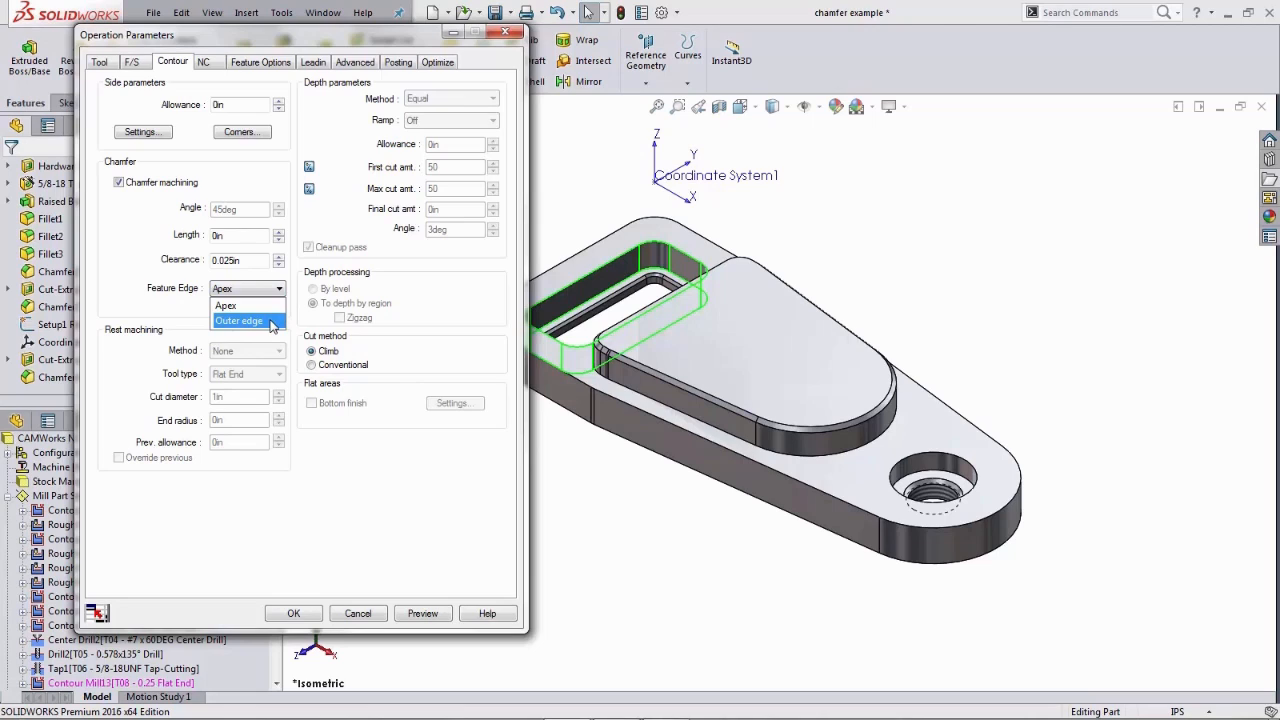
left_click(270, 321)
left_click(280, 290)
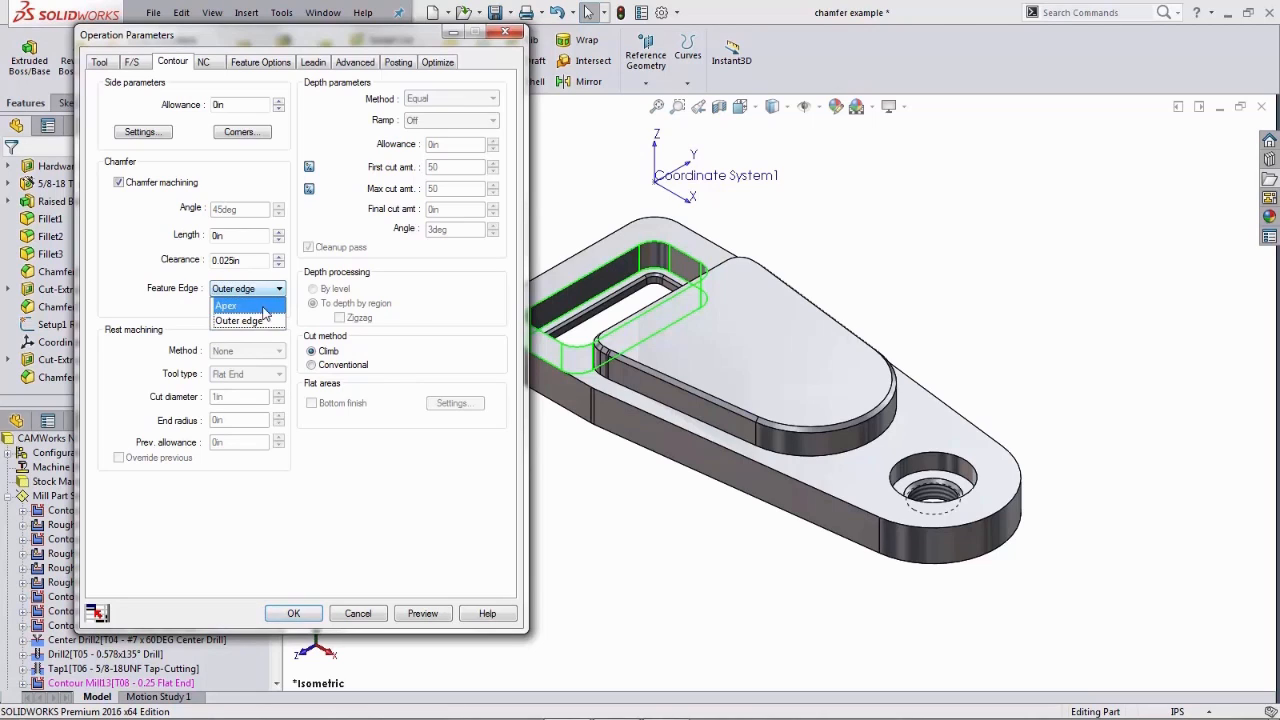
left_click(262, 306)
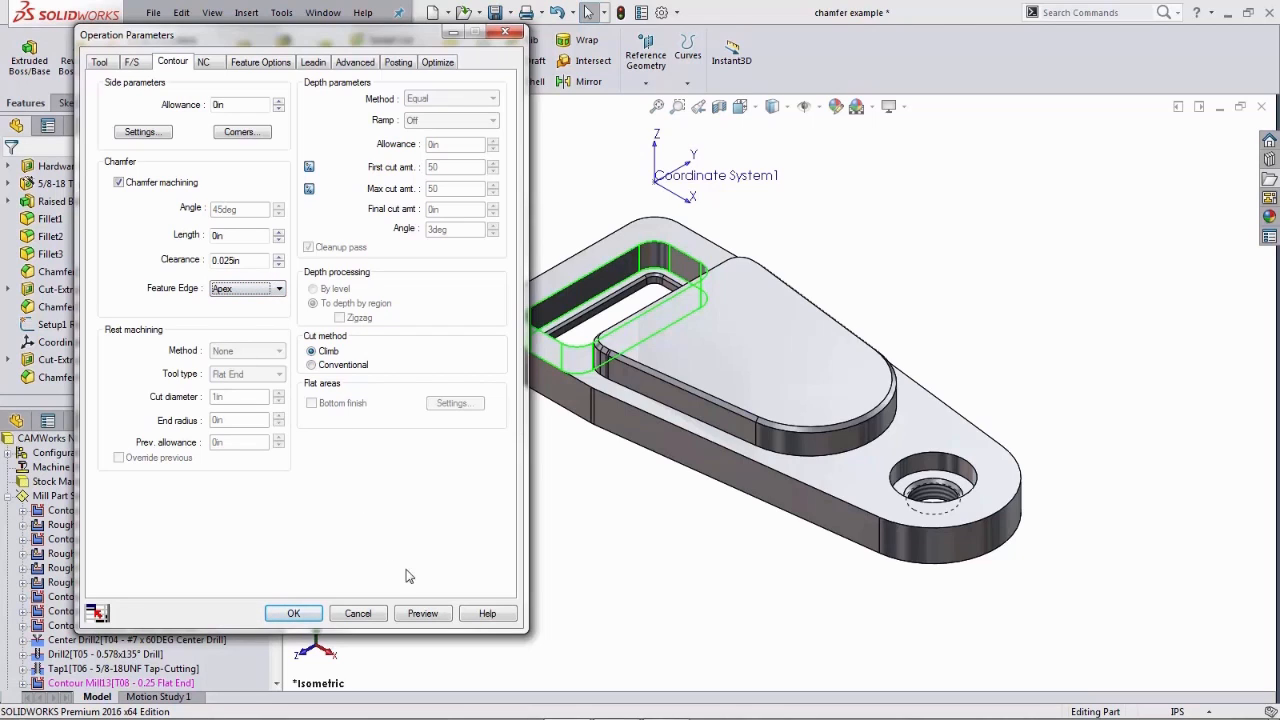
- Try to preview the chamfer toolpath and dismiss the resulting message
left_click(423, 613)
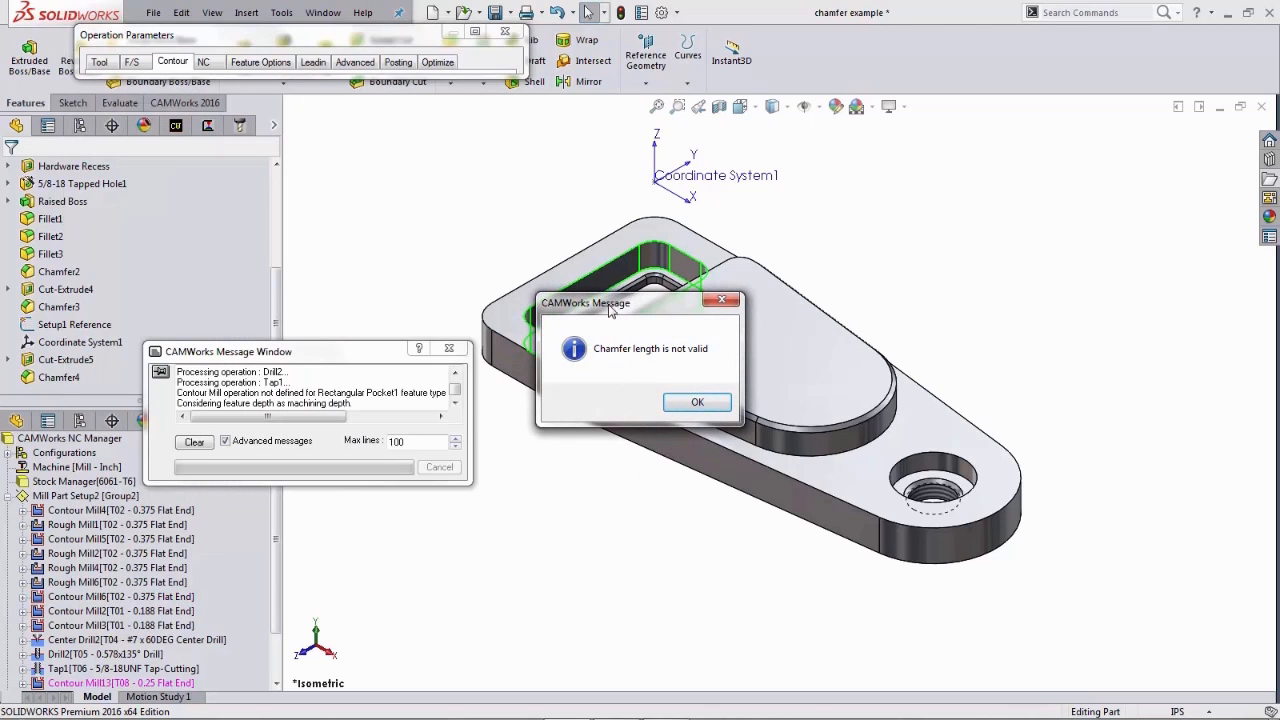
left_click_drag(610, 311, 556, 278)
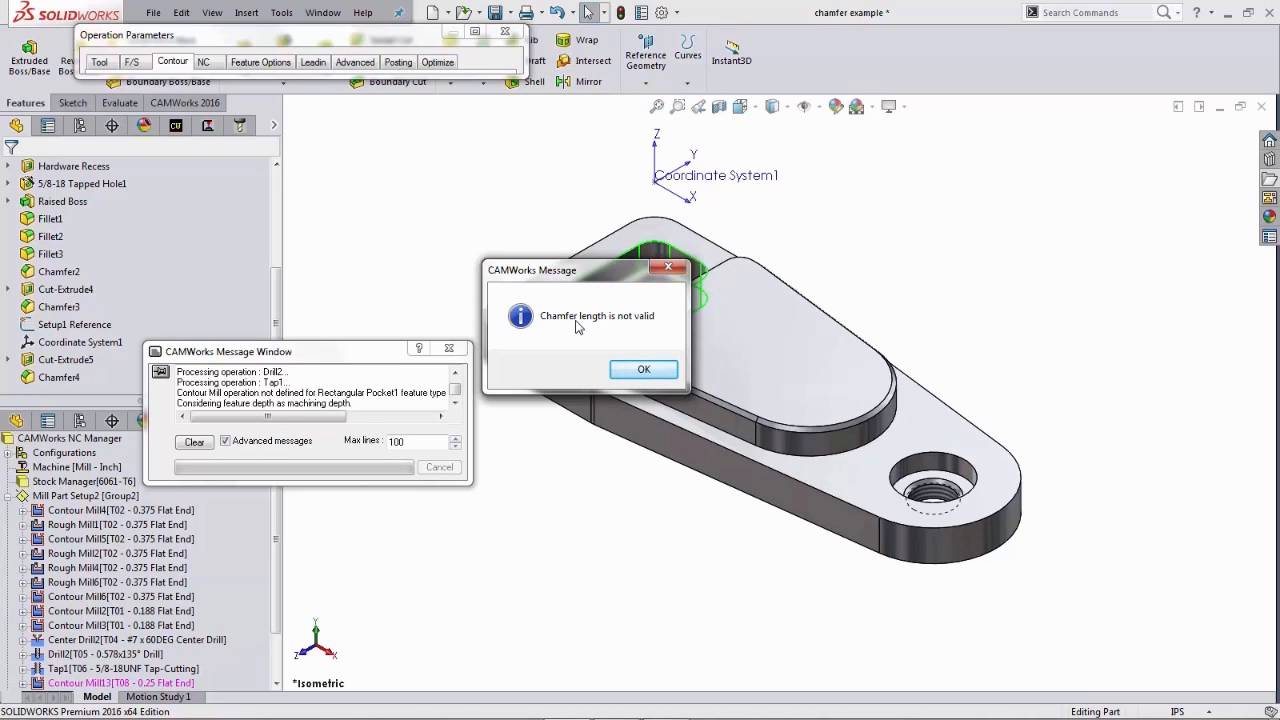
left_click(642, 372)
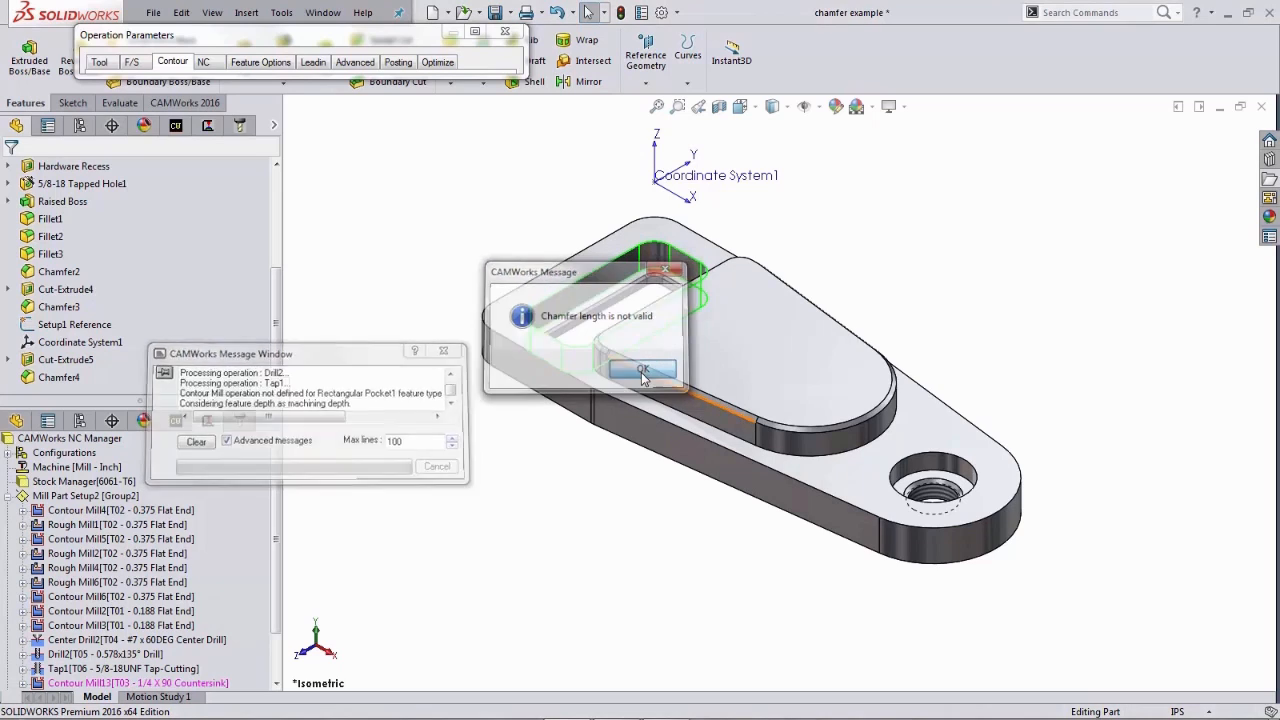
- Set the chamfer length to 0.015 in and preview the toolpath
left_click(474, 36)
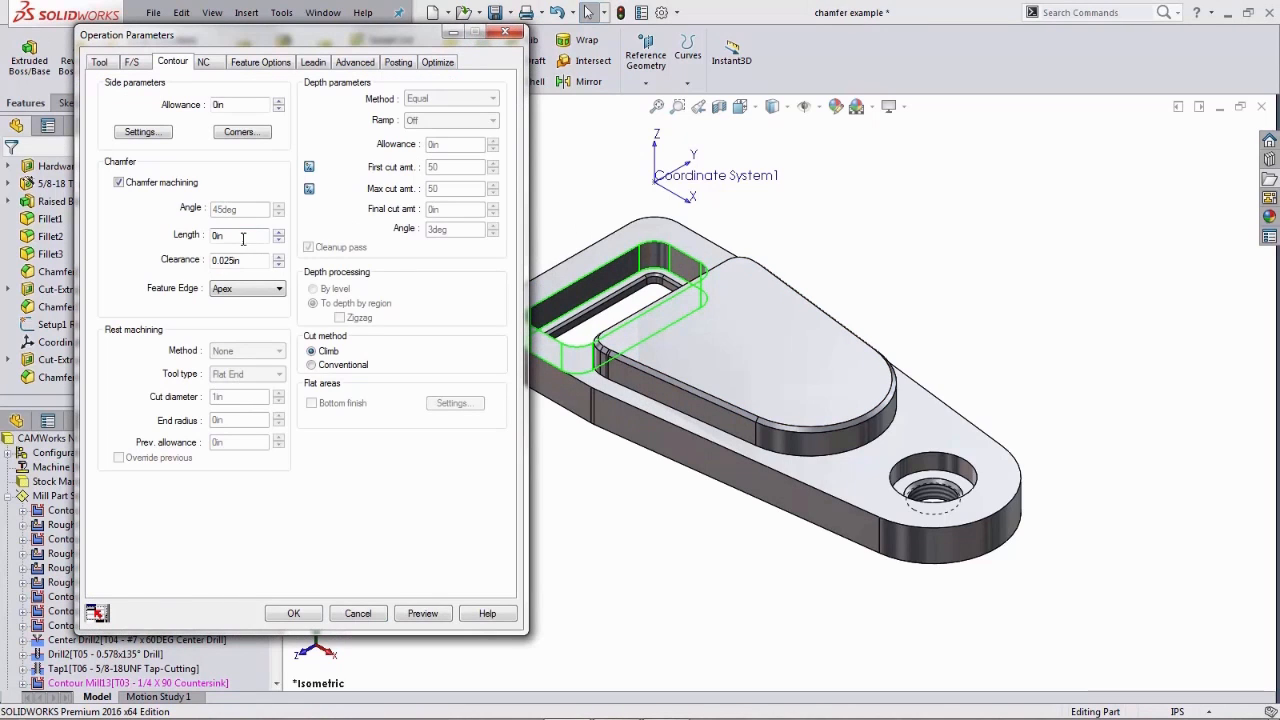
left_click_drag(243, 239, 211, 245)
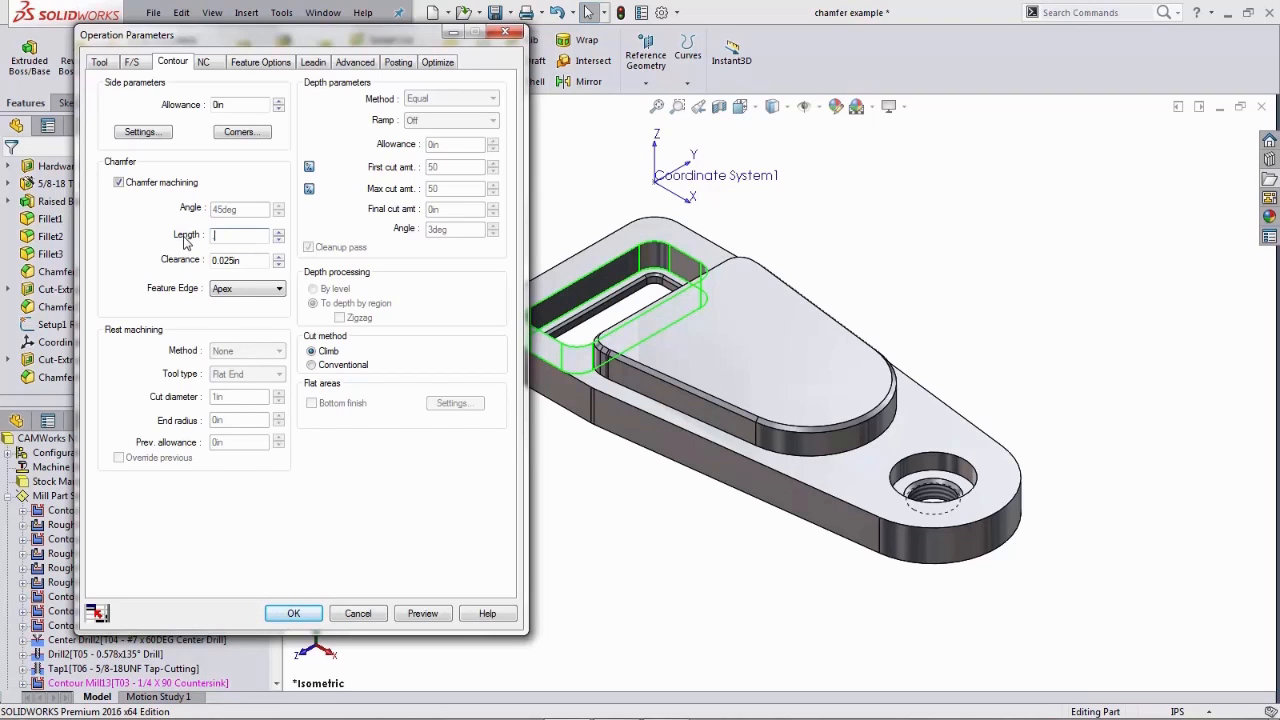
key("Tab")
left_click(420, 613)
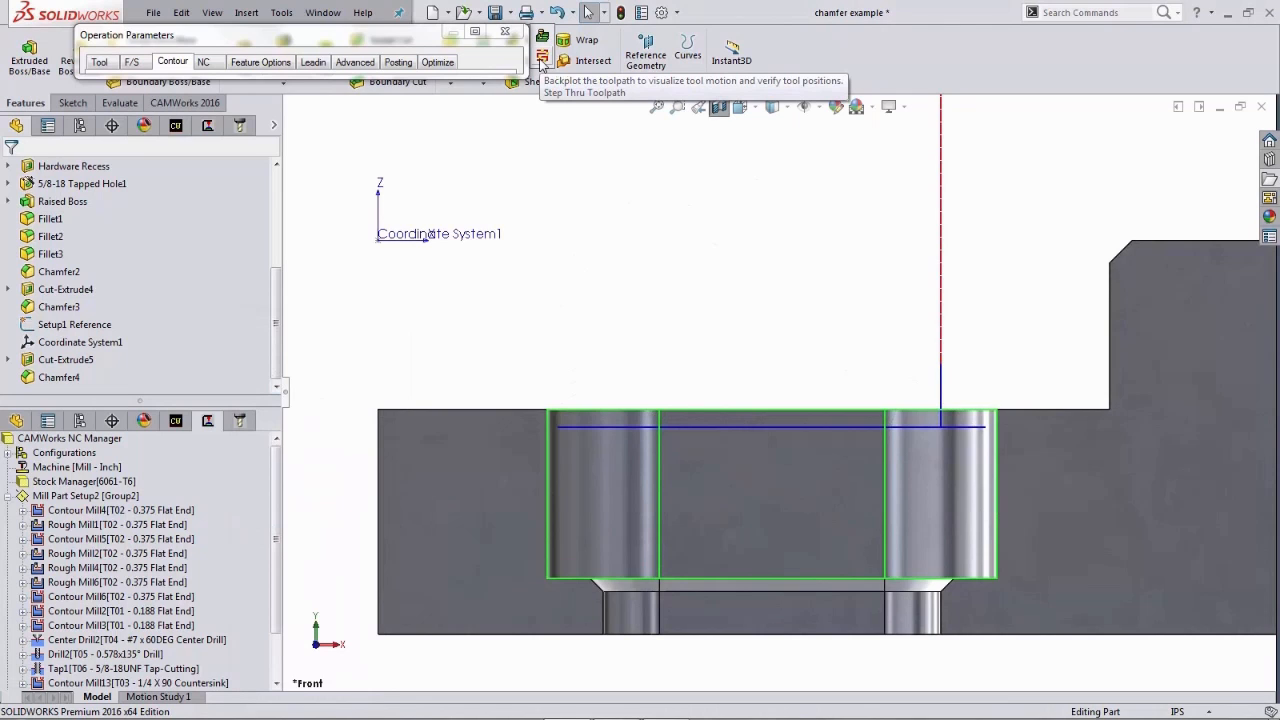
- Step through the countersink toolpath move by move, then close the step-through
left_click(540, 62)
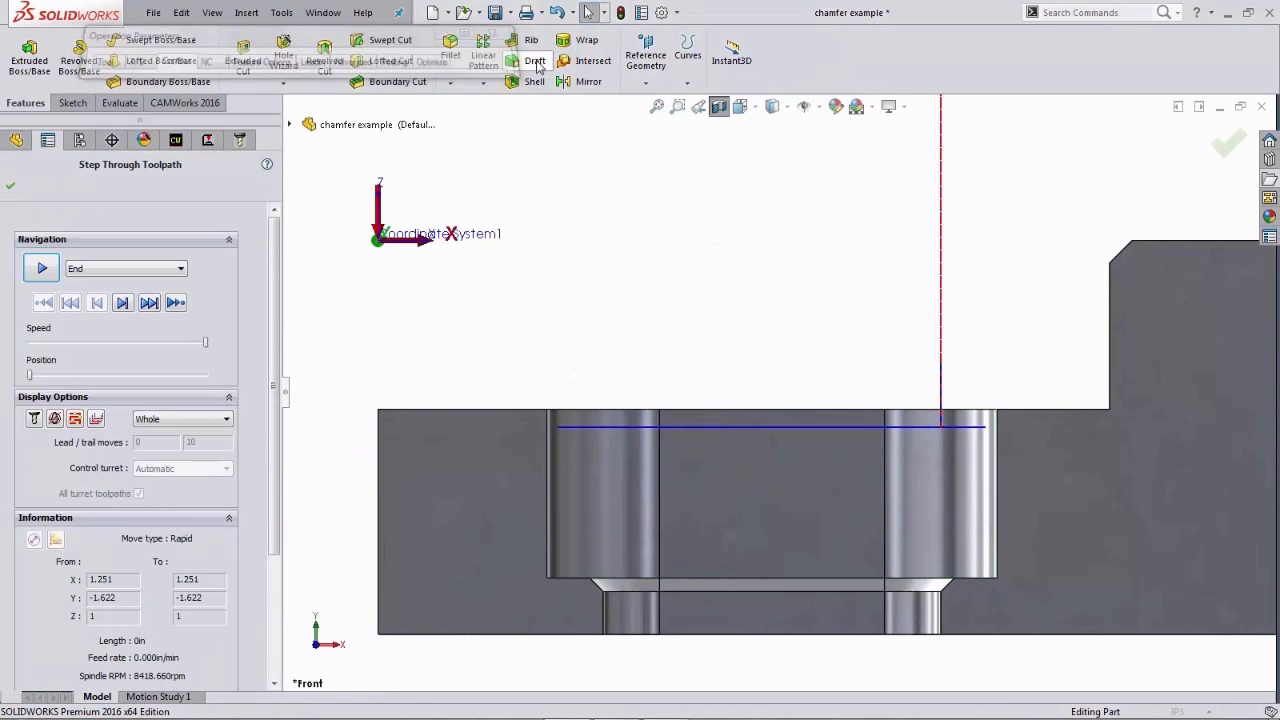
left_click(122, 305)
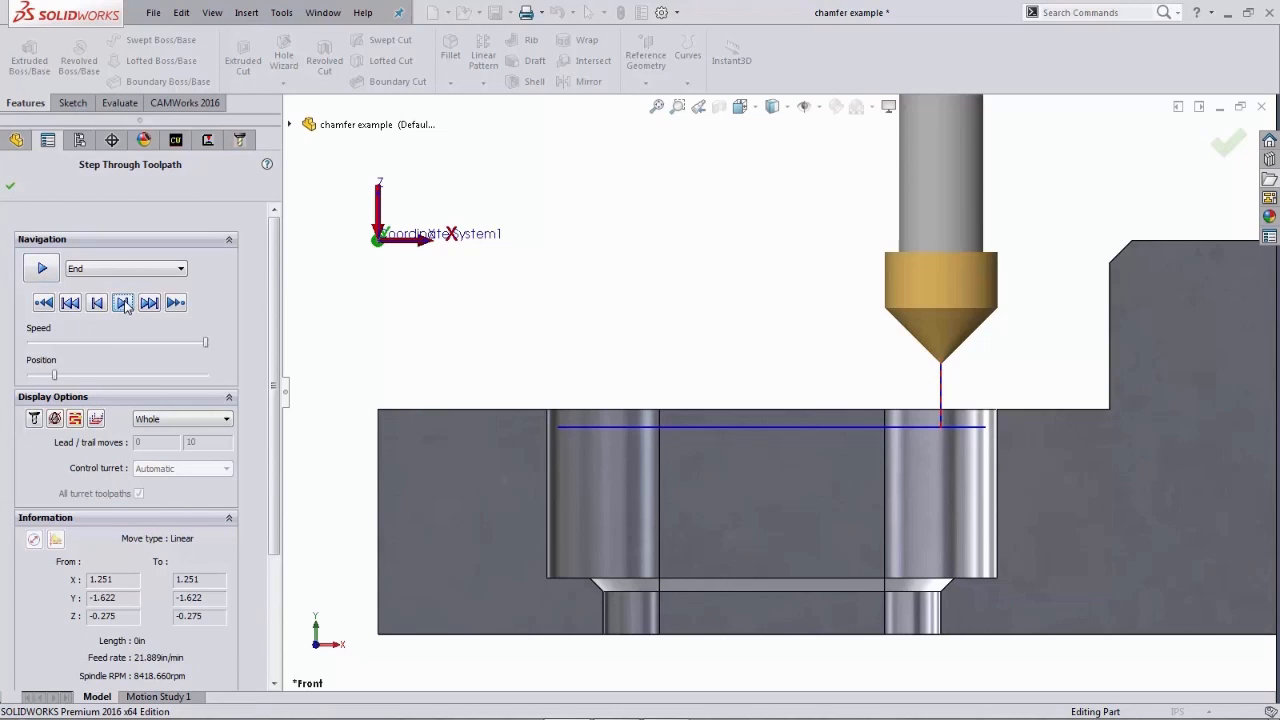
left_click(122, 303)
left_click(122, 303)
left_click(122, 303)
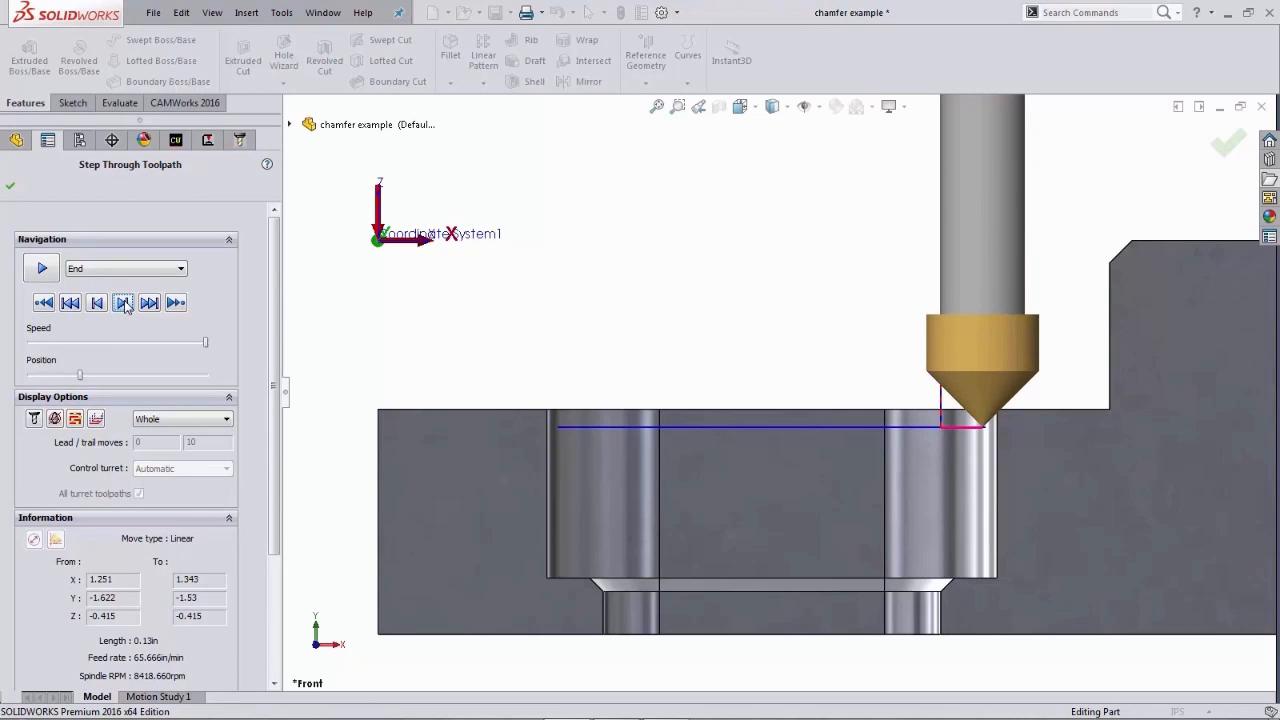
left_click(123, 303)
left_click(123, 303)
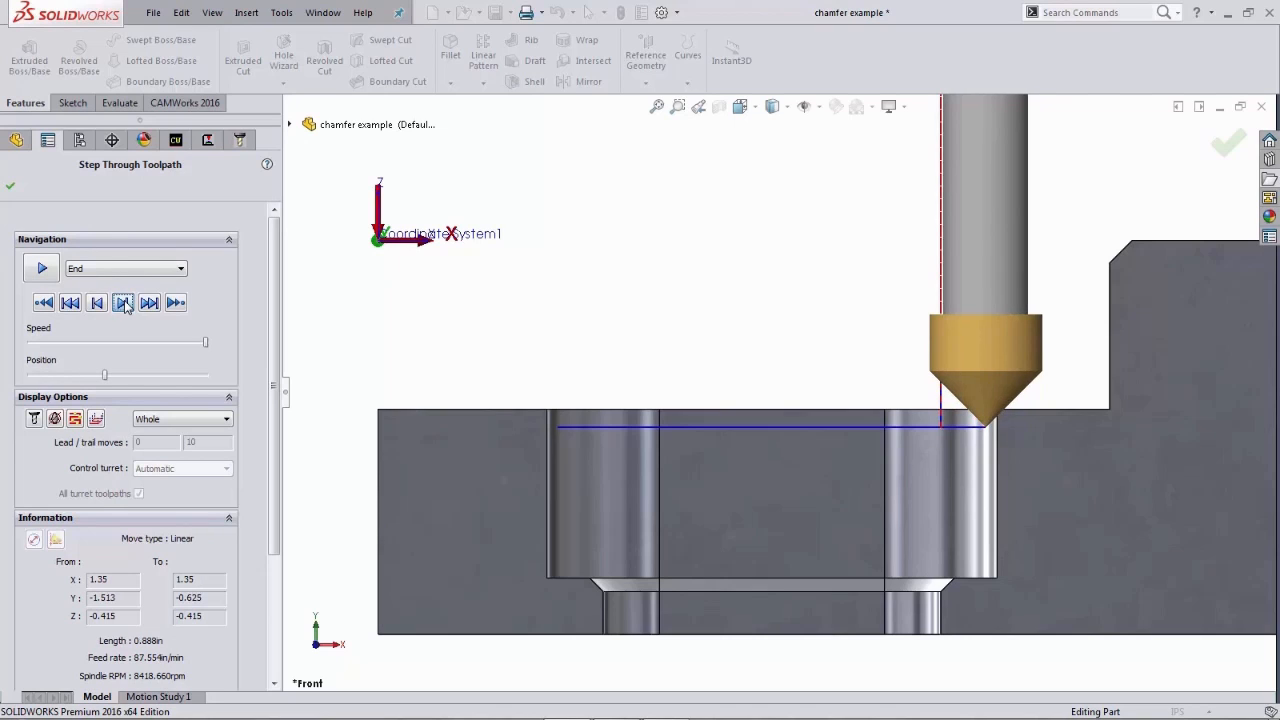
left_click(123, 303)
left_click(123, 303)
left_click(123, 303)
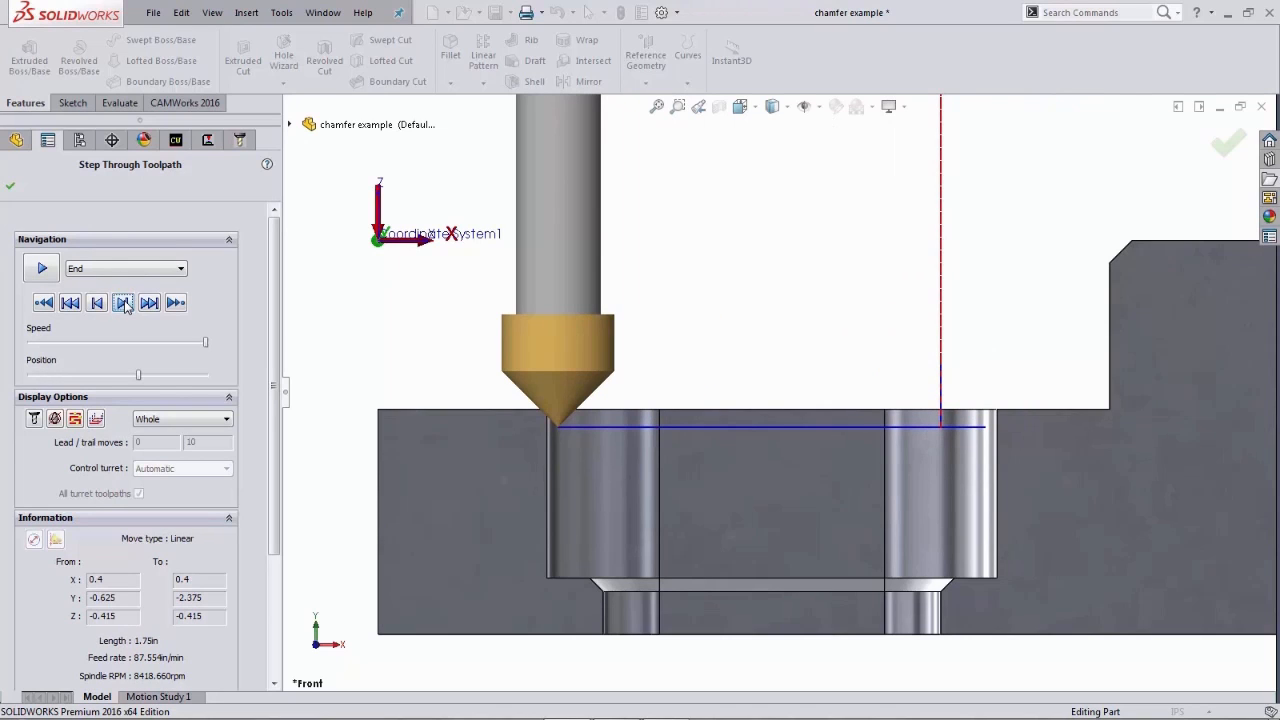
left_click(123, 303)
left_click(123, 303)
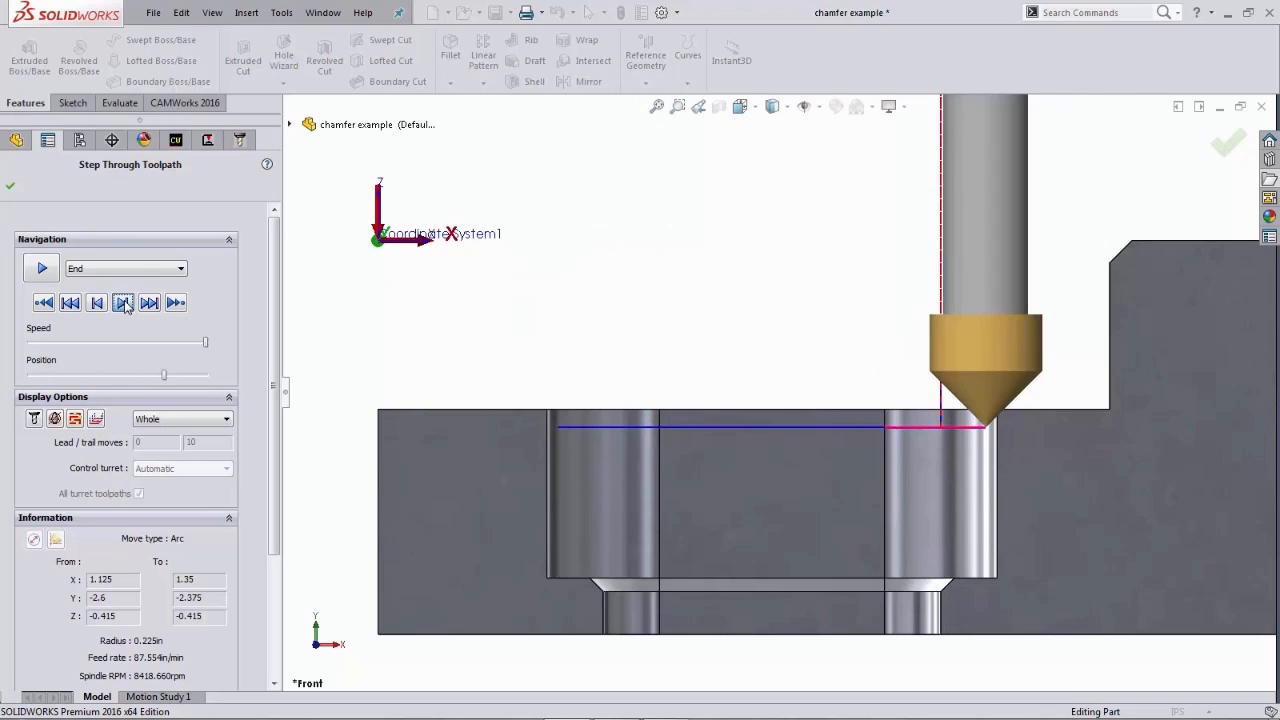
left_click(123, 303)
left_click(123, 303)
left_click(123, 303)
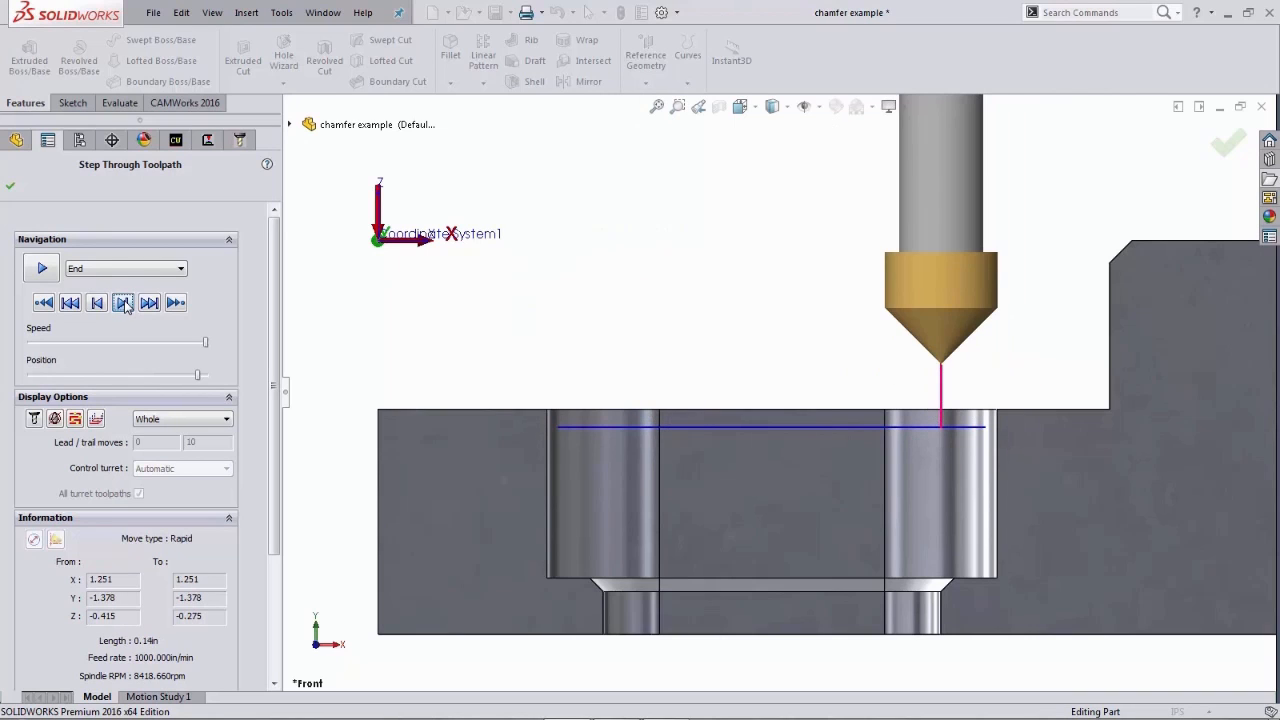
left_click(123, 303)
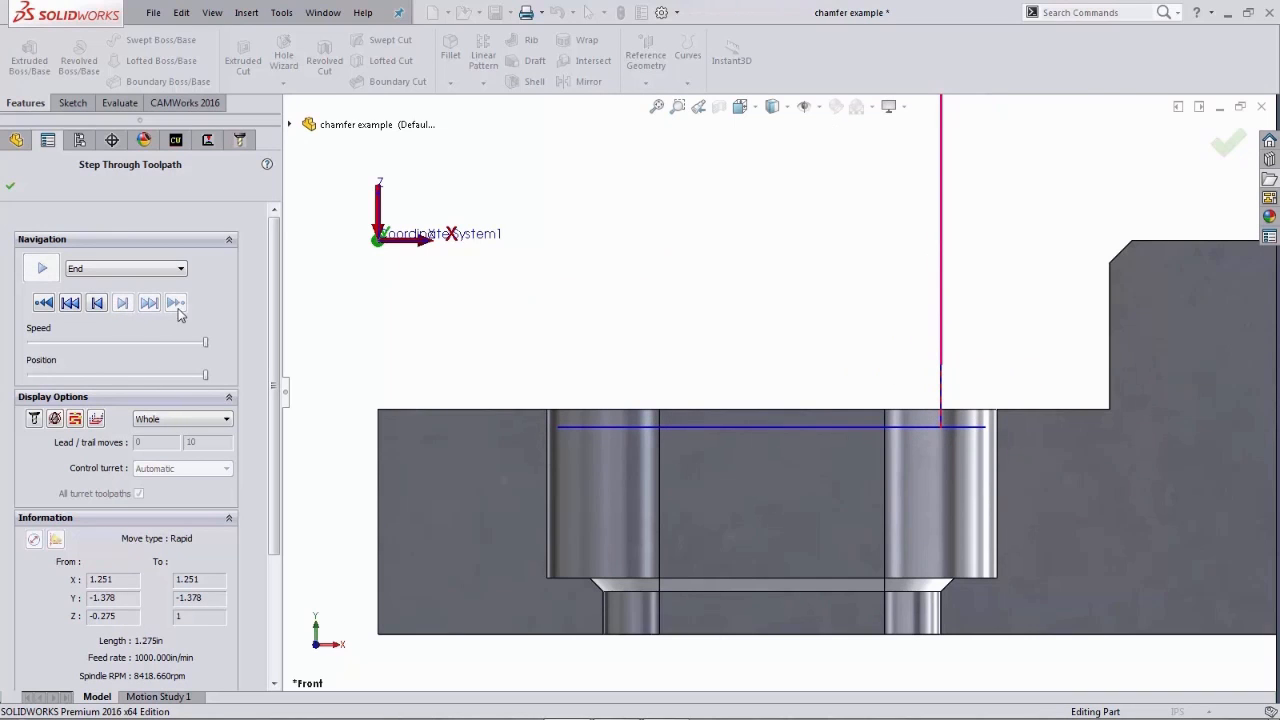
left_click(10, 186)
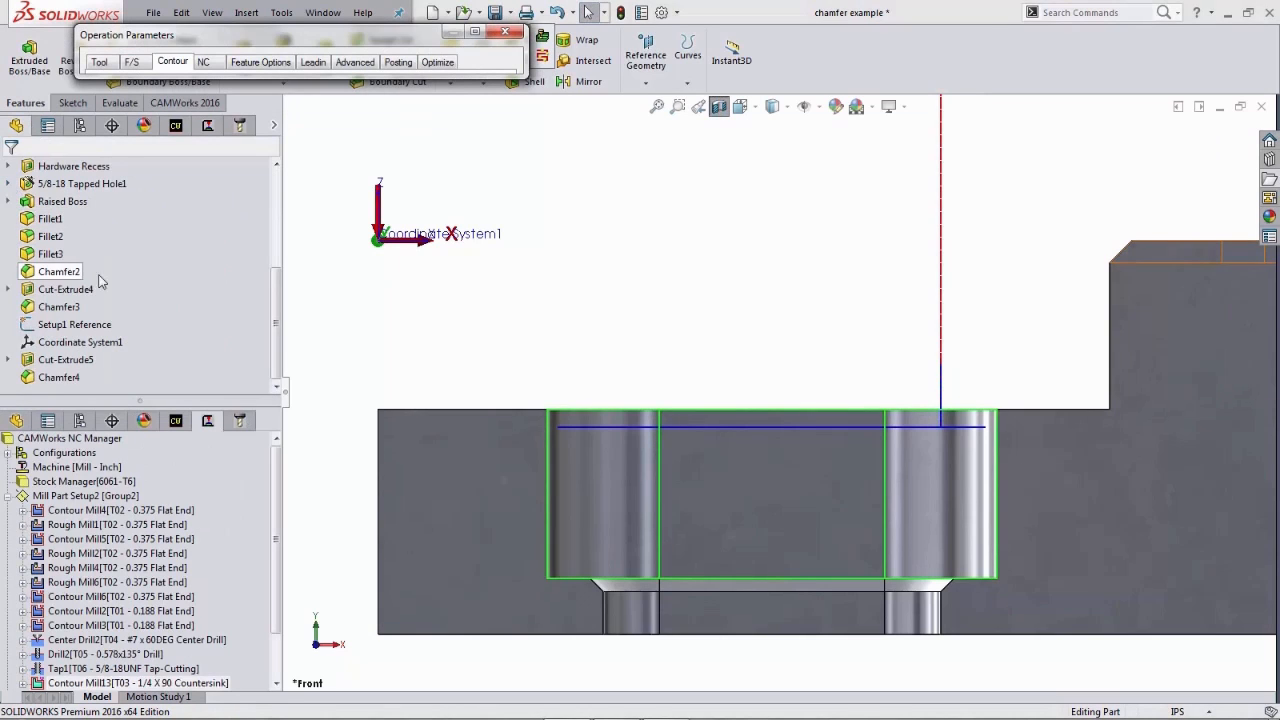
- Re-enter the chamfer length in the operation parameters and preview the toolpath again
left_click(475, 35)
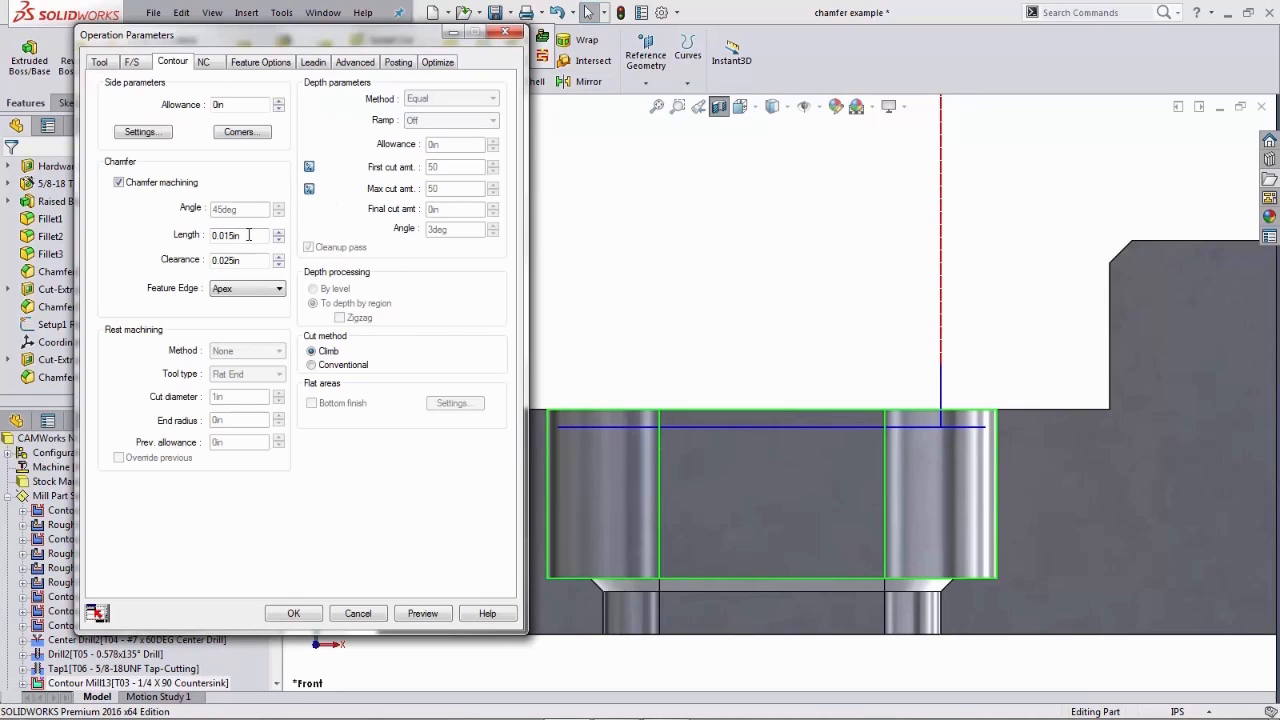
left_click_drag(248, 235, 200, 230)
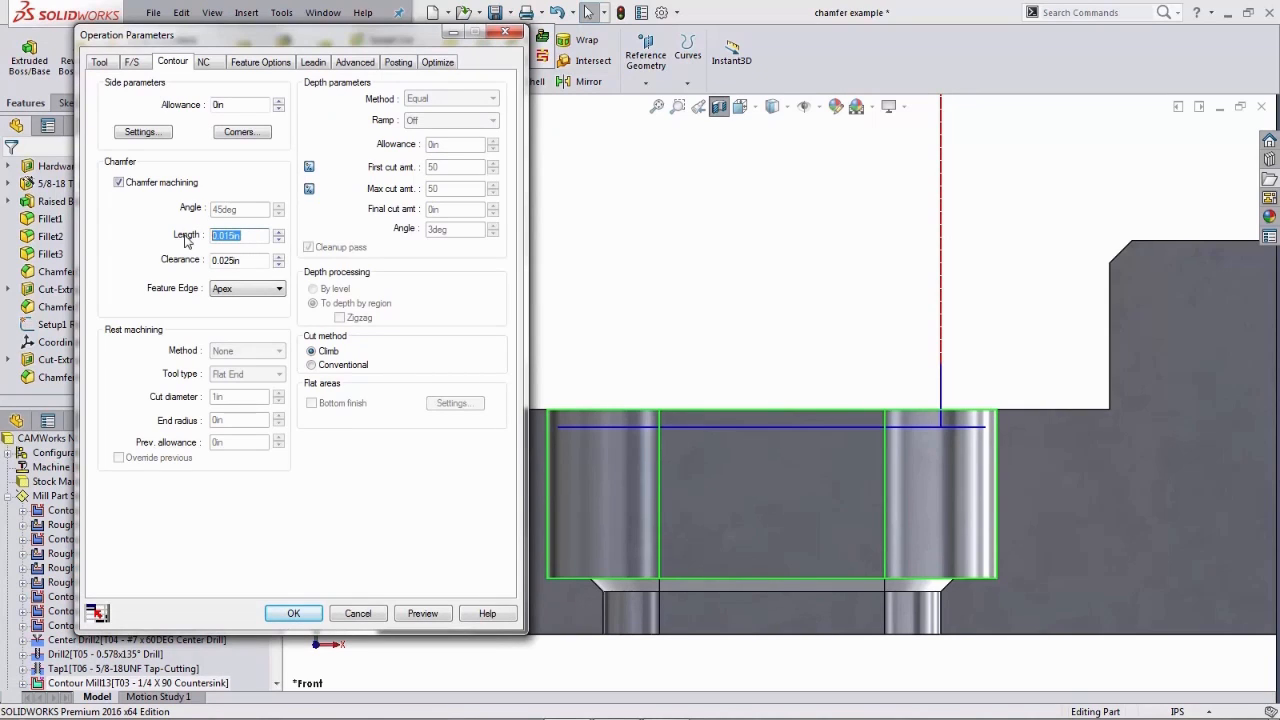
key("BackSpace")
key("Tab")
left_click(423, 613)
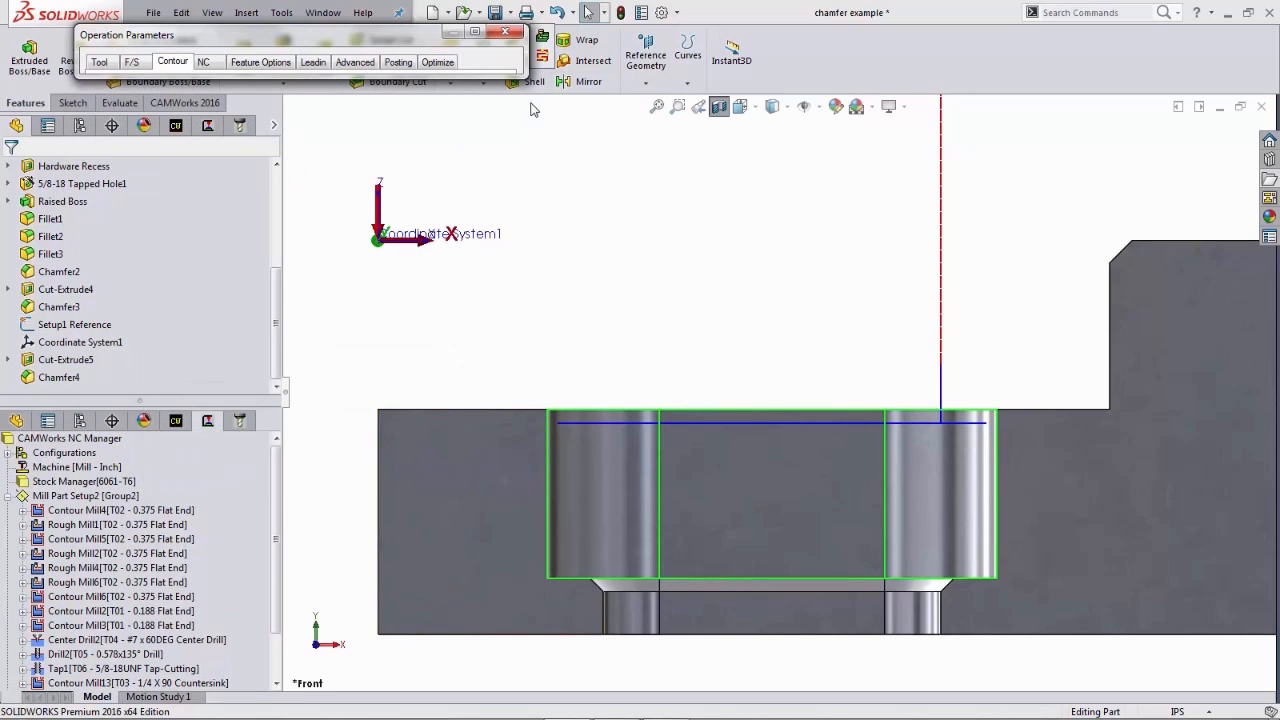
- Zoom into the pocket corner and step through each countersink toolpath move, then close the step-through
left_click(542, 58)
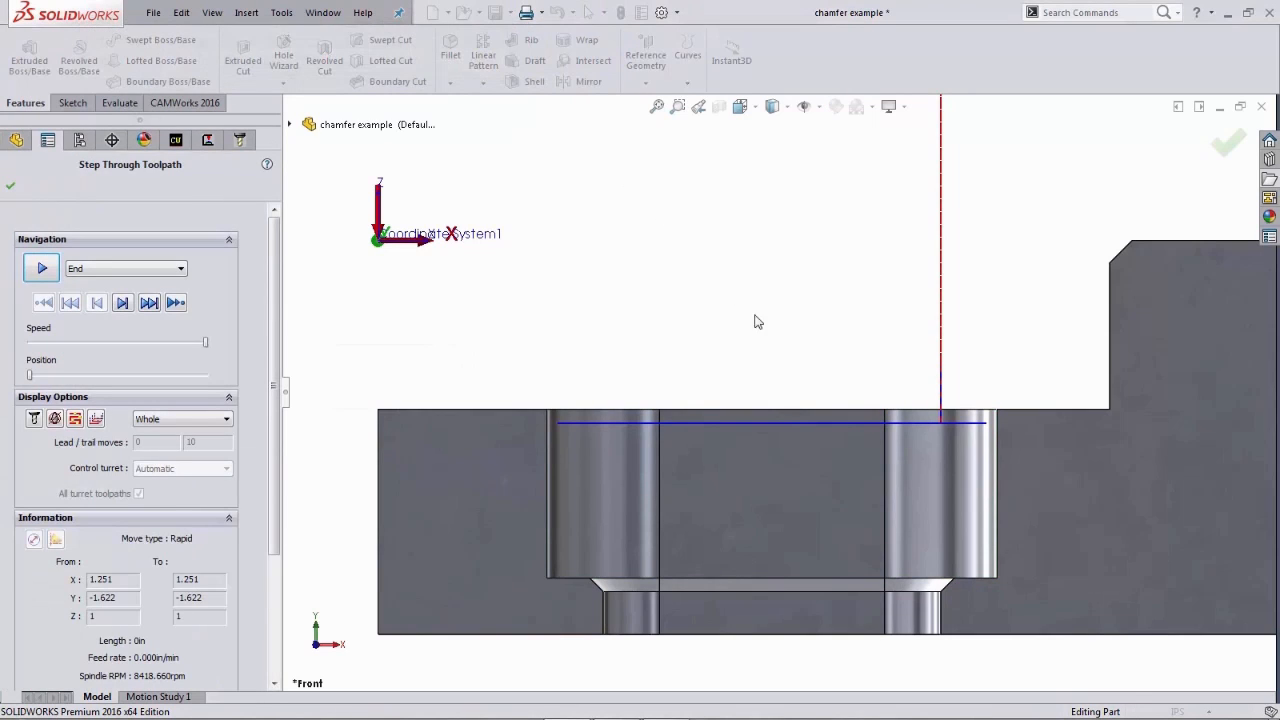
right_click_drag(782, 292, 826, 333)
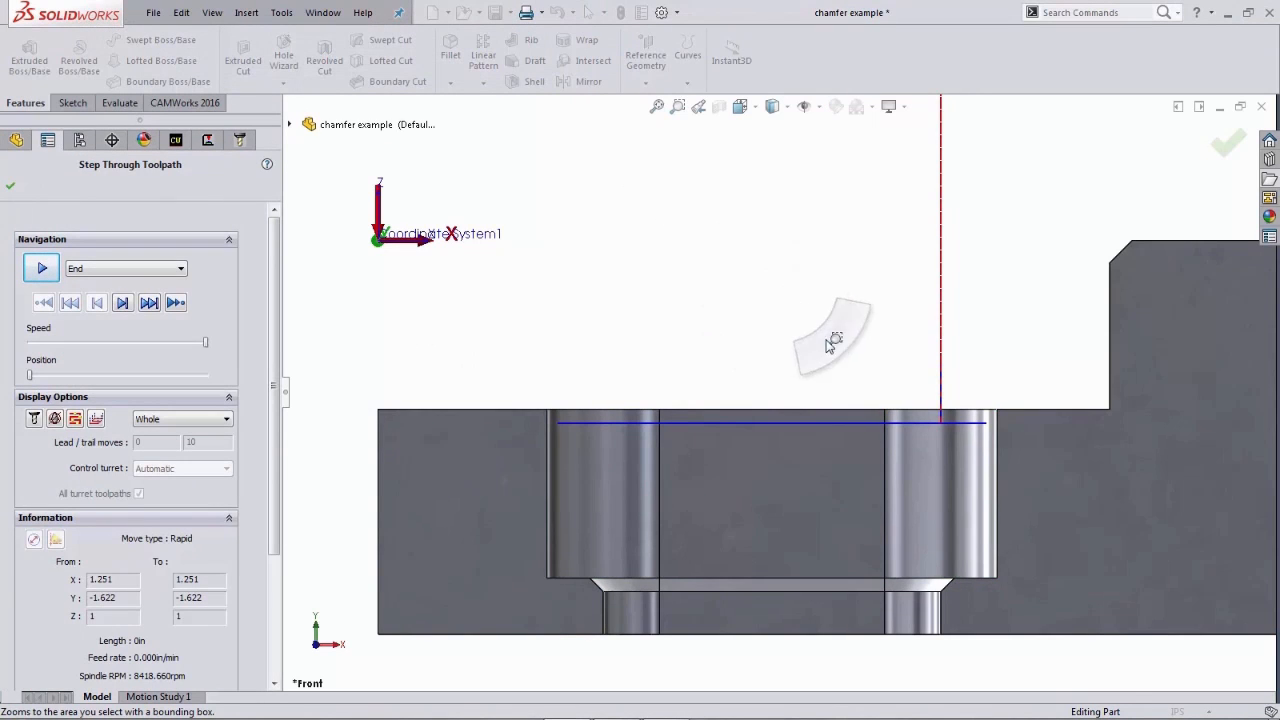
left_click_drag(829, 323, 1160, 532)
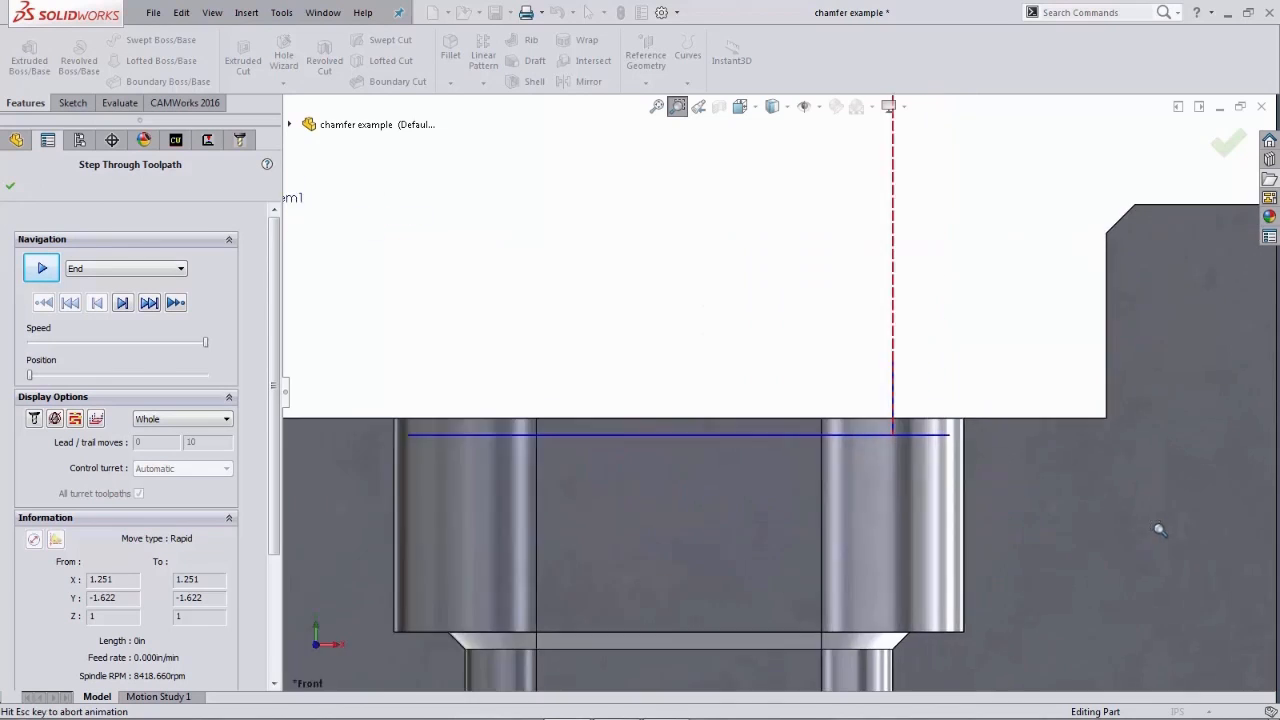
right_click_drag(811, 320, 823, 351)
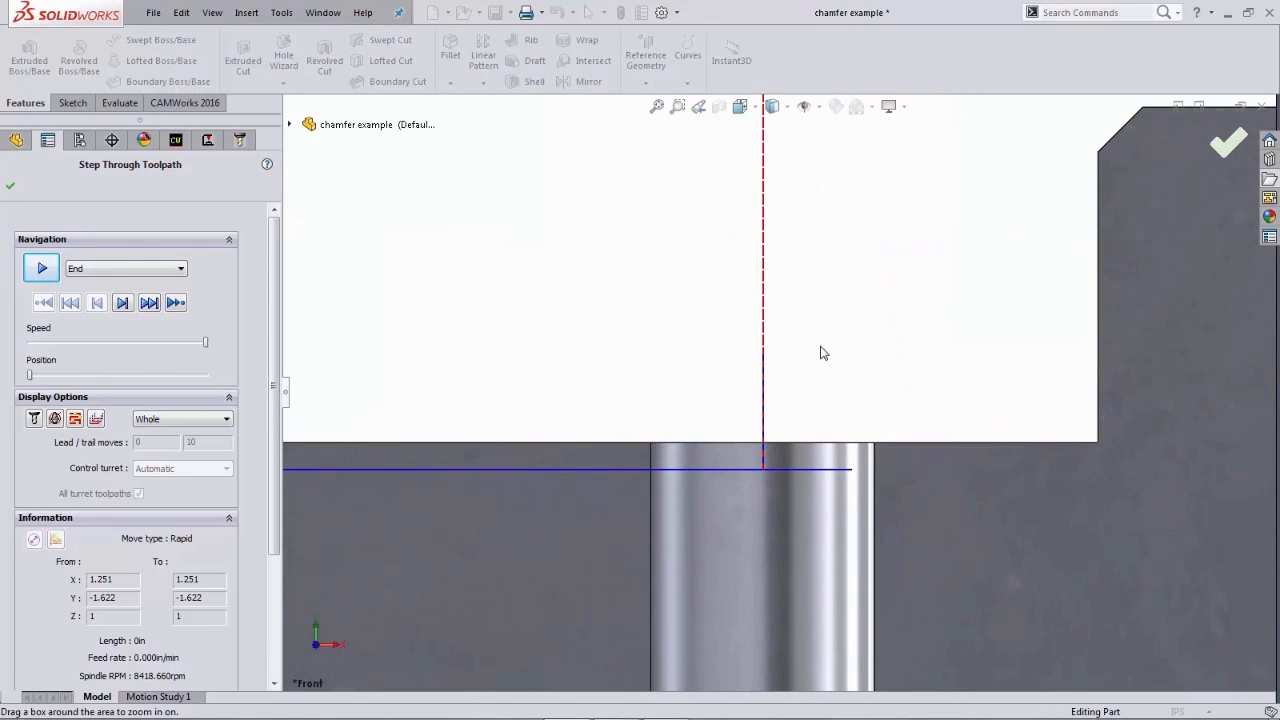
left_click(122, 303)
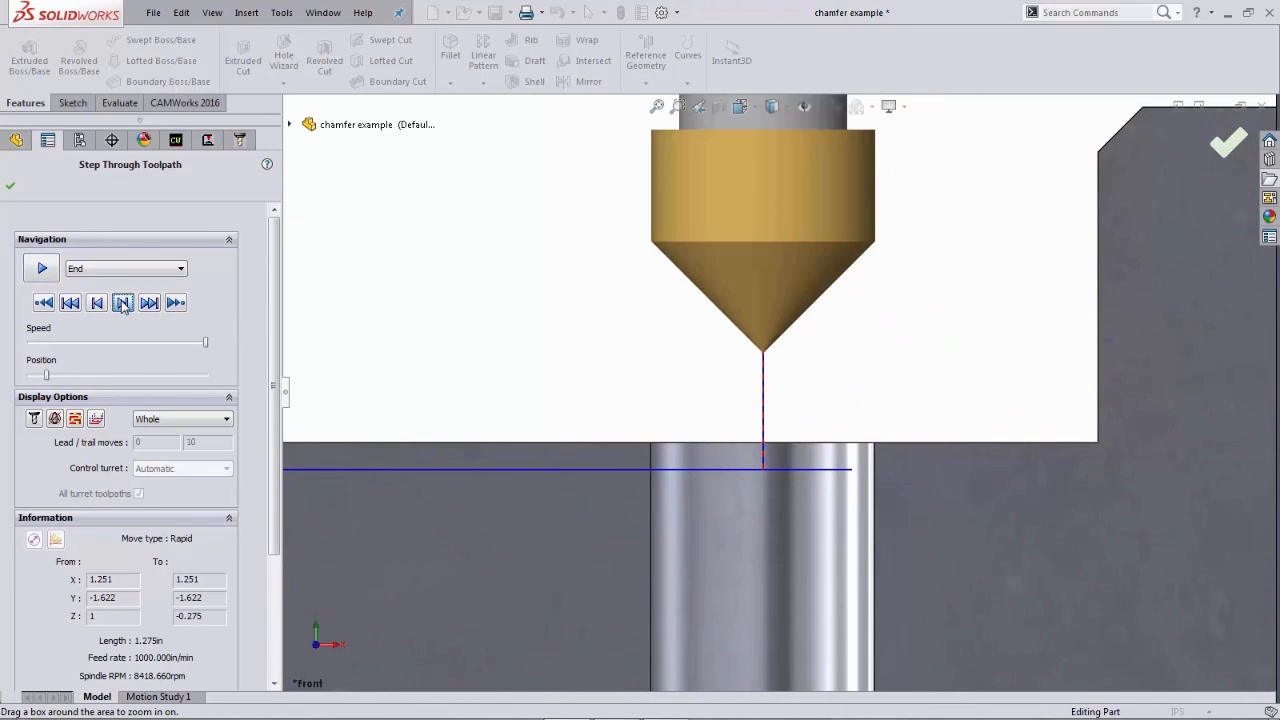
left_click(122, 303)
left_click(122, 303)
left_click(123, 304)
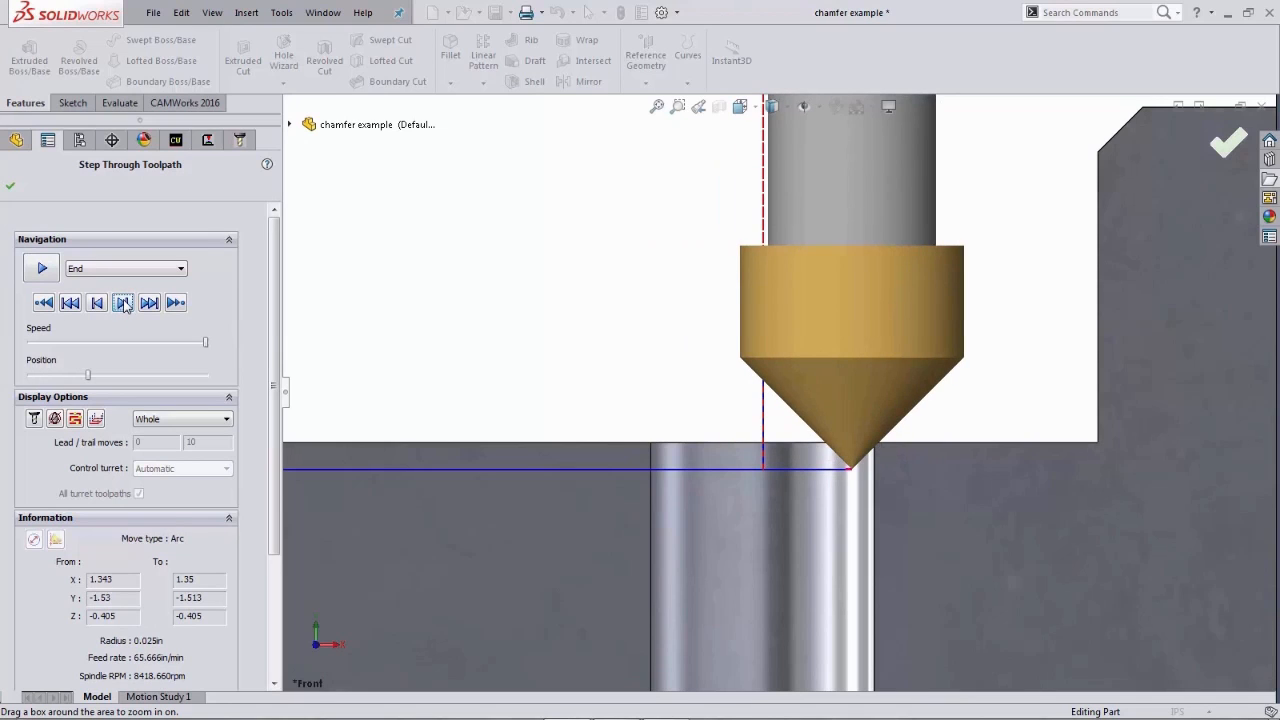
left_click(122, 303)
left_click(122, 303)
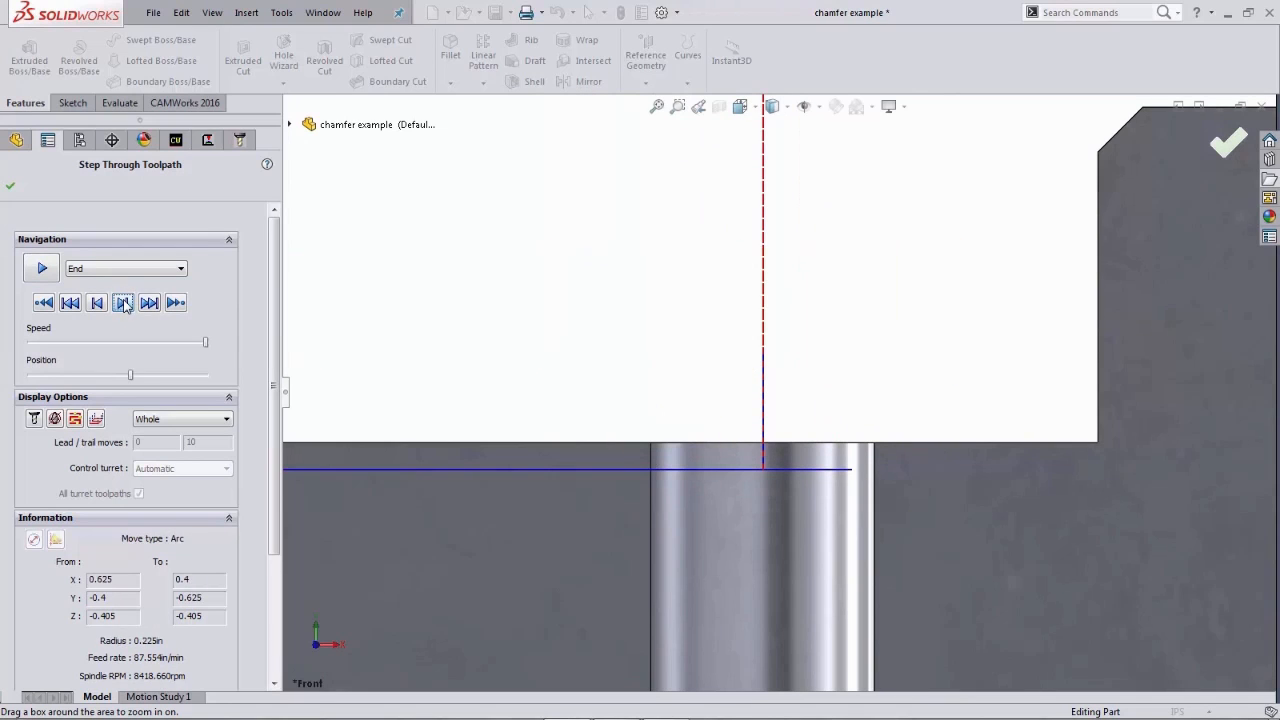
left_click(122, 303)
left_click(122, 303)
left_click(122, 303)
left_click(122, 303)
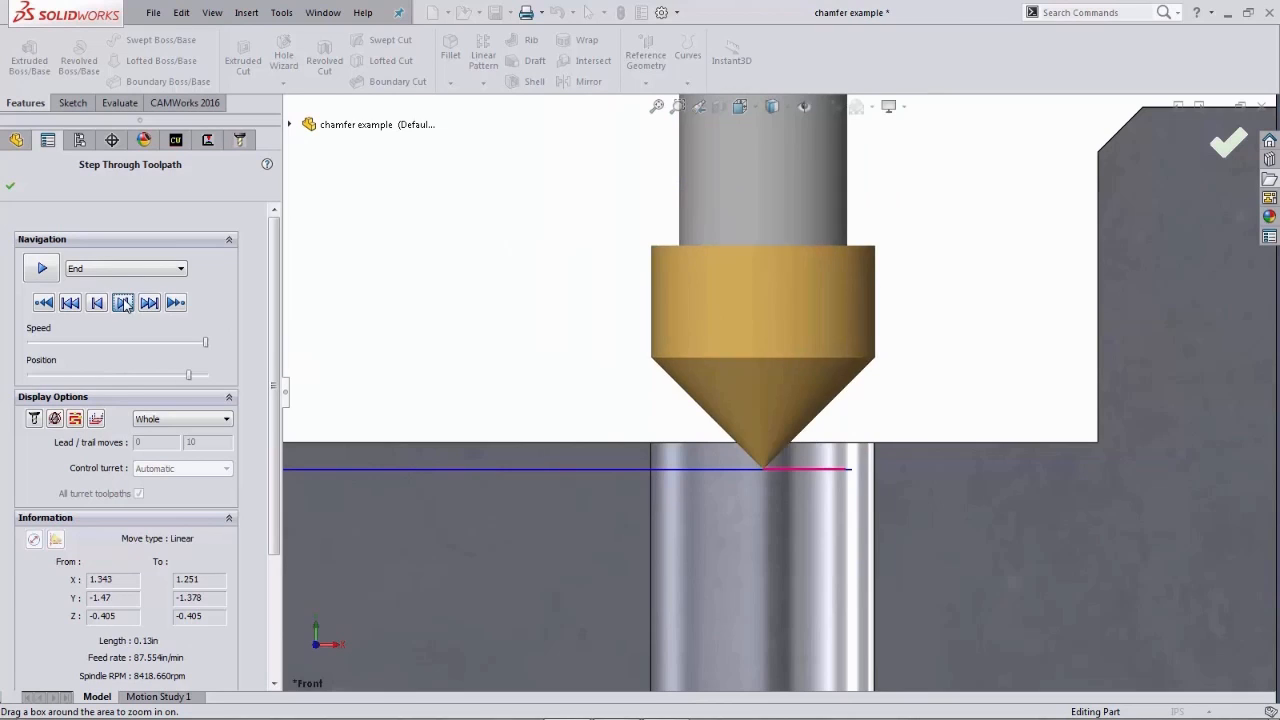
left_click(122, 303)
left_click(122, 303)
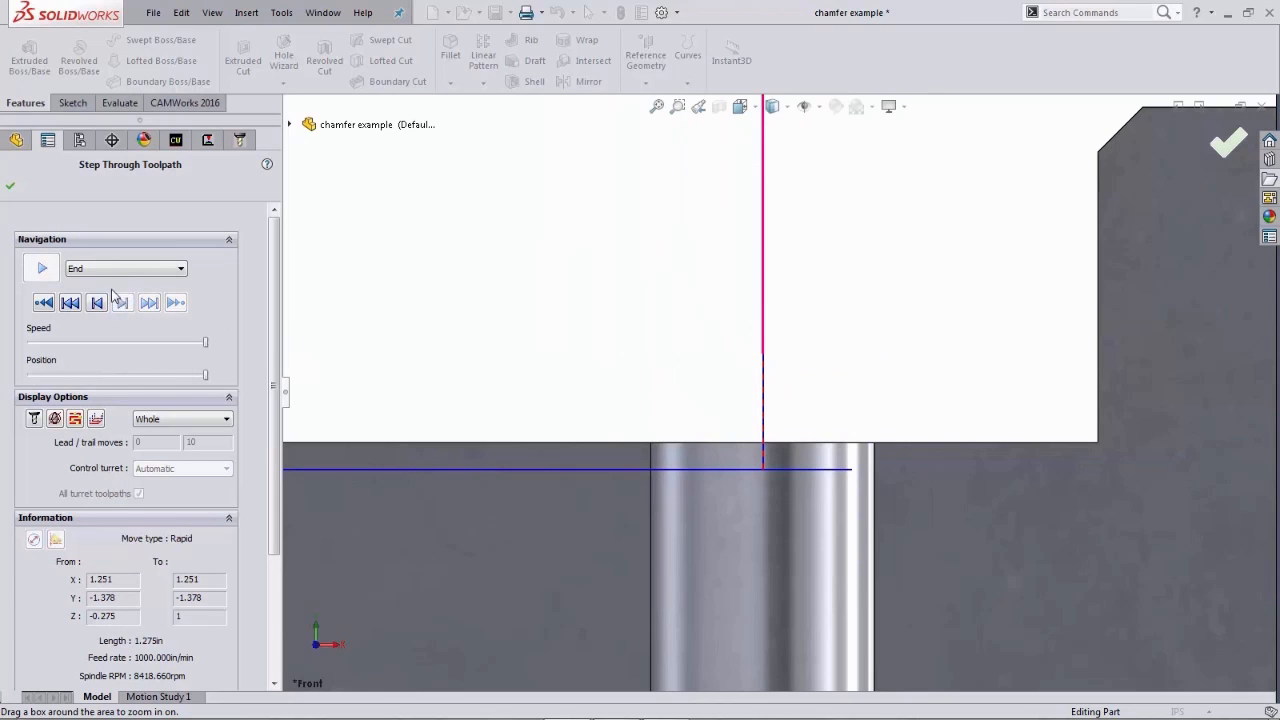
left_click(11, 187)
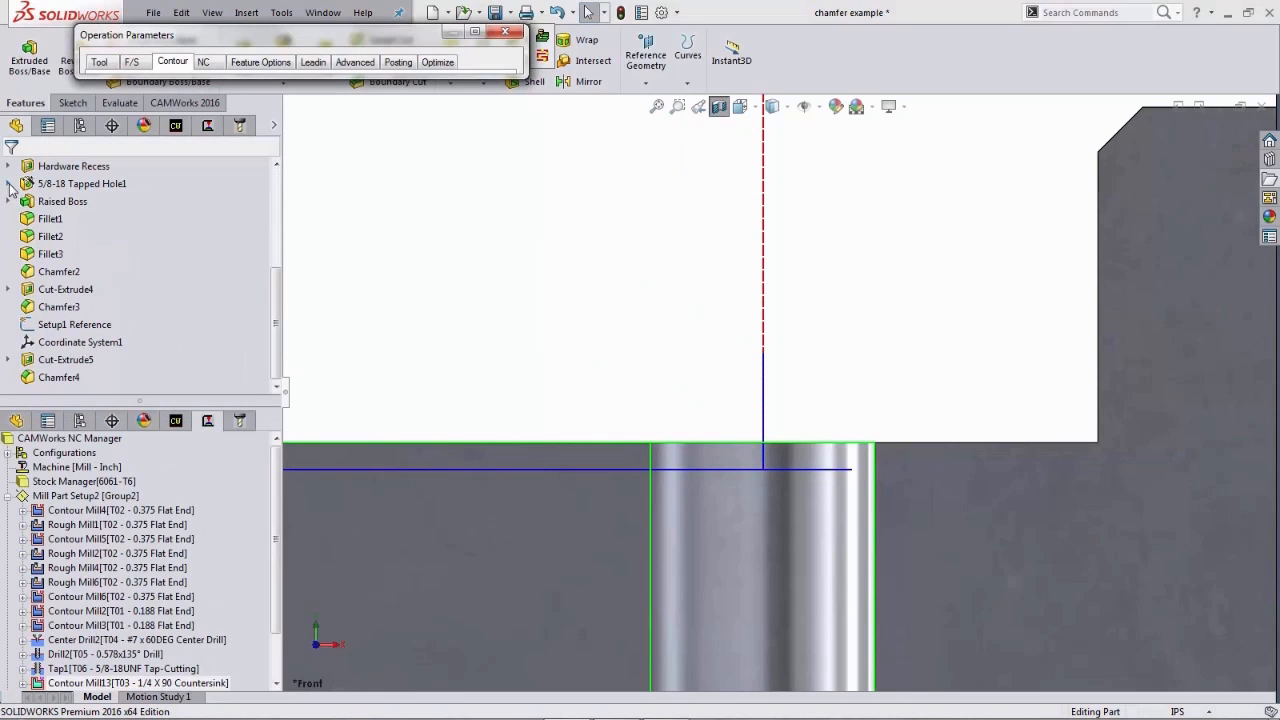
- Set the chamfer clearance to 0.05 in and preview the toolpath
left_click(476, 33)
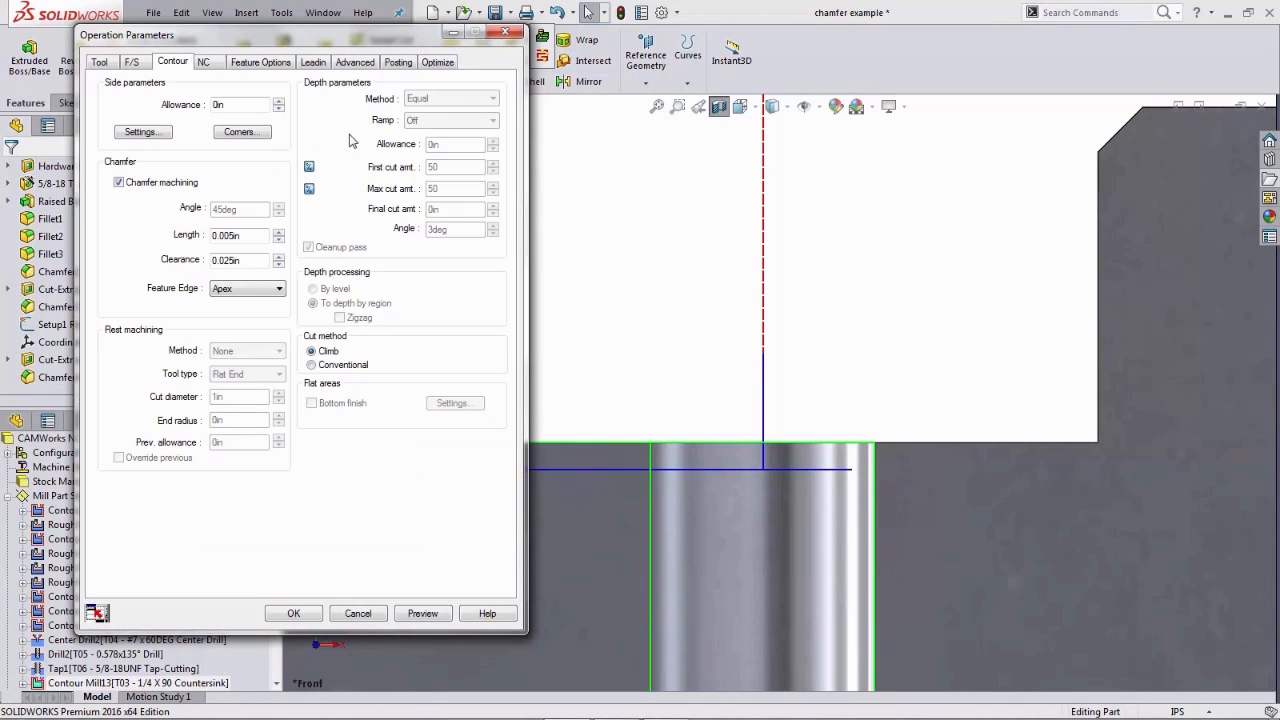
double_click(260, 260)
type("05")
left_click(420, 614)
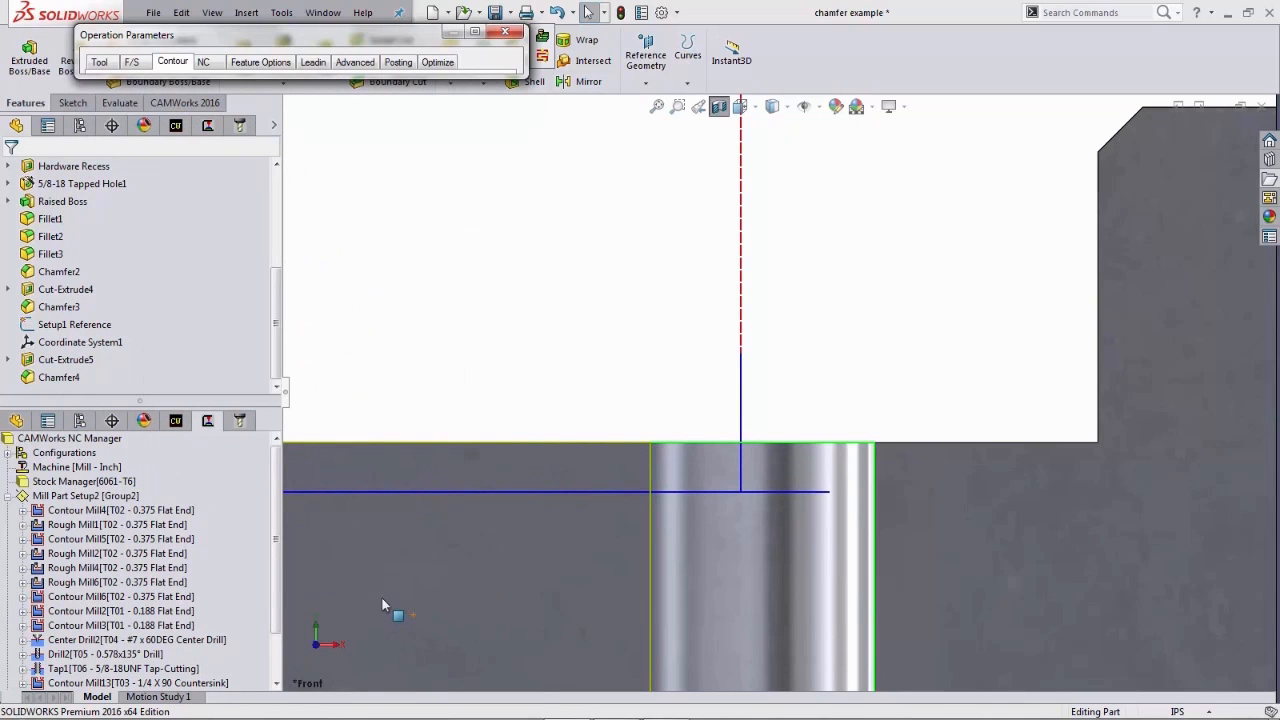
- Step through and play the revised chamfer toolpath, then accept the Contour Mill operation parameters
left_click(541, 60)
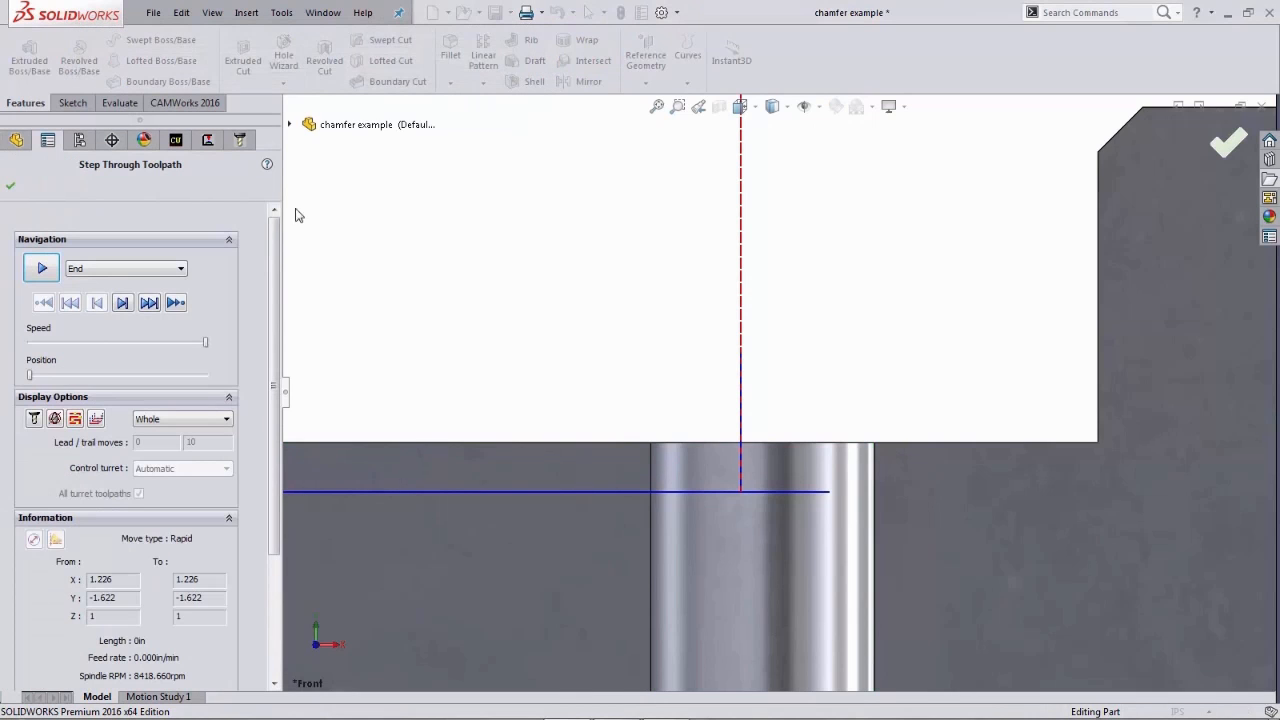
left_click(123, 303)
left_click(123, 303)
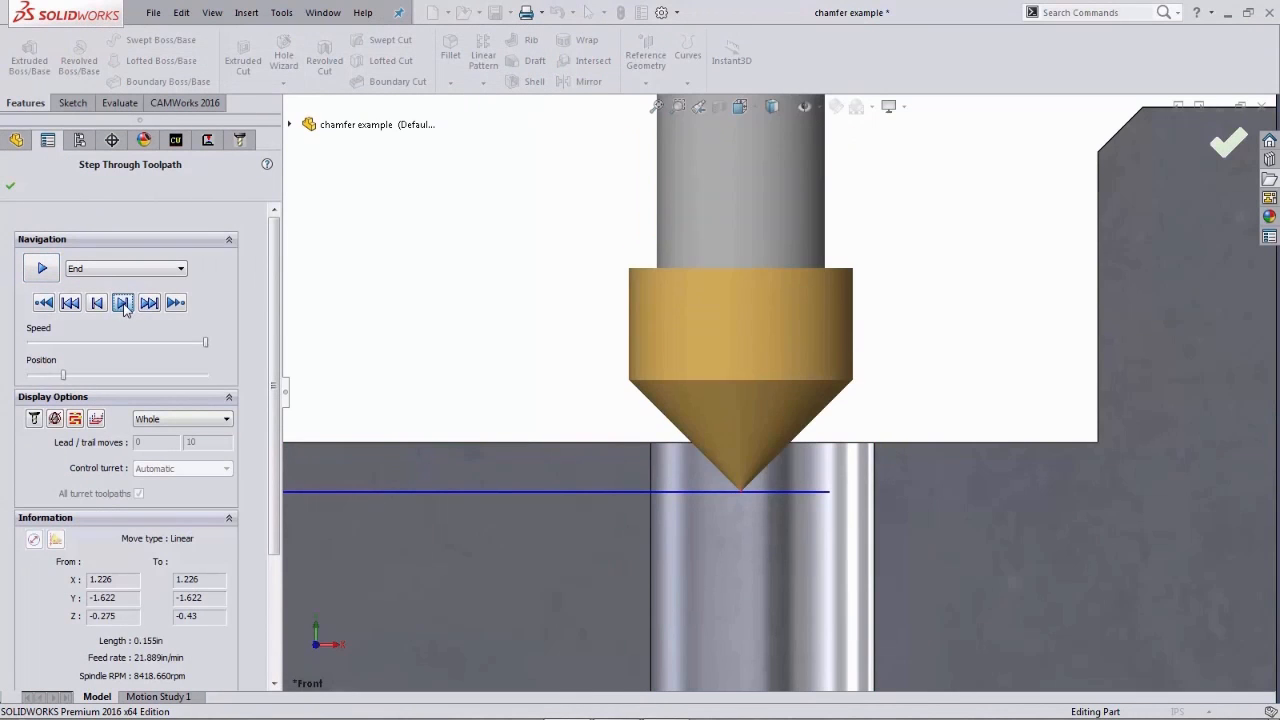
left_click(123, 303)
left_click(123, 303)
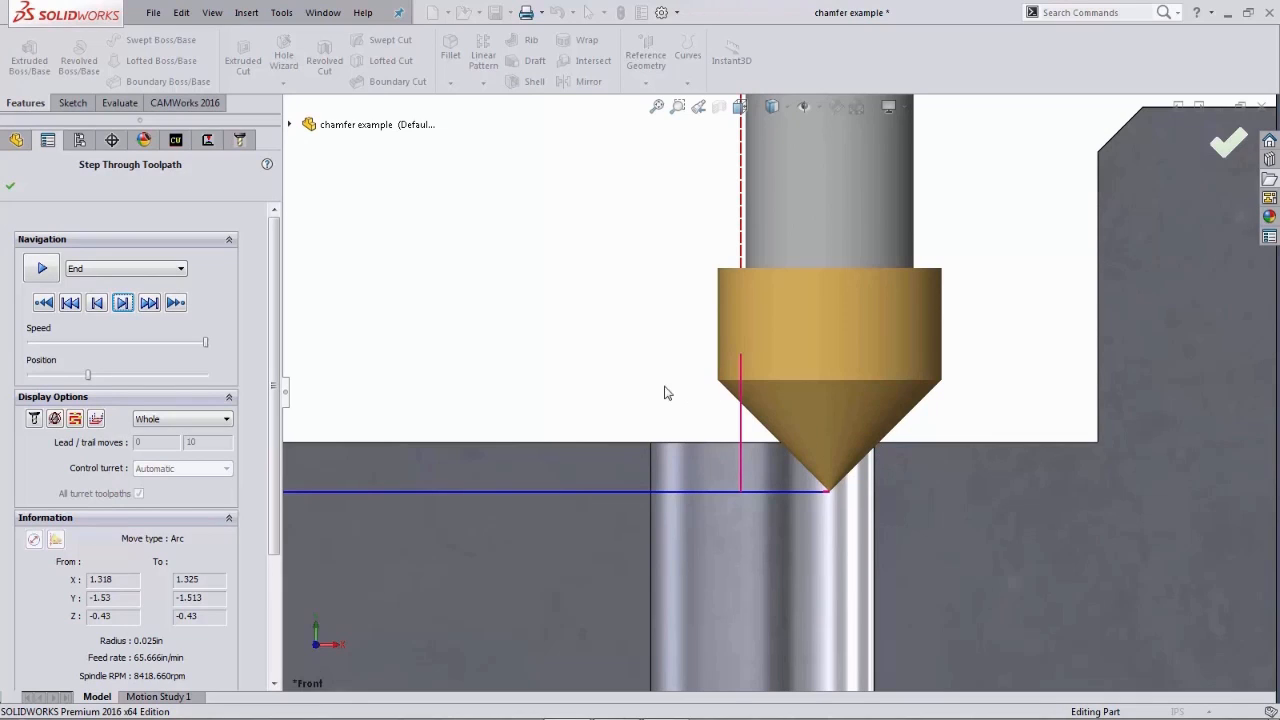
left_click(42, 270)
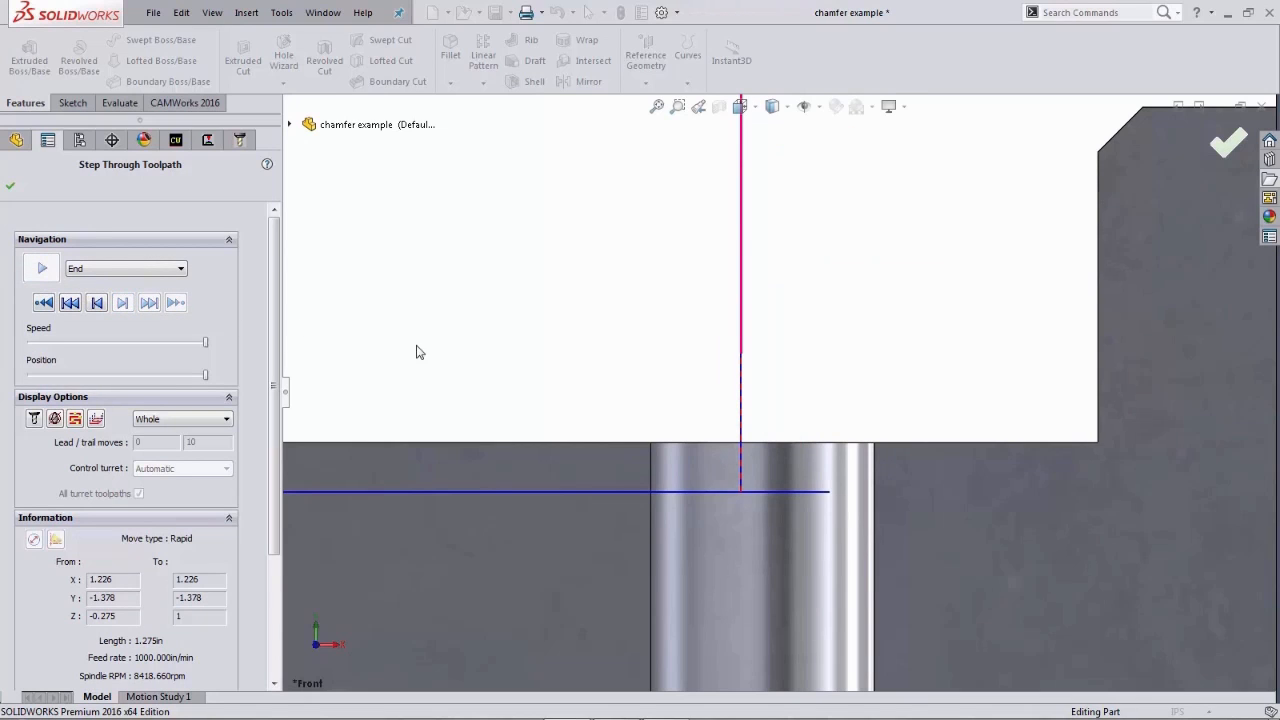
left_click(10, 185)
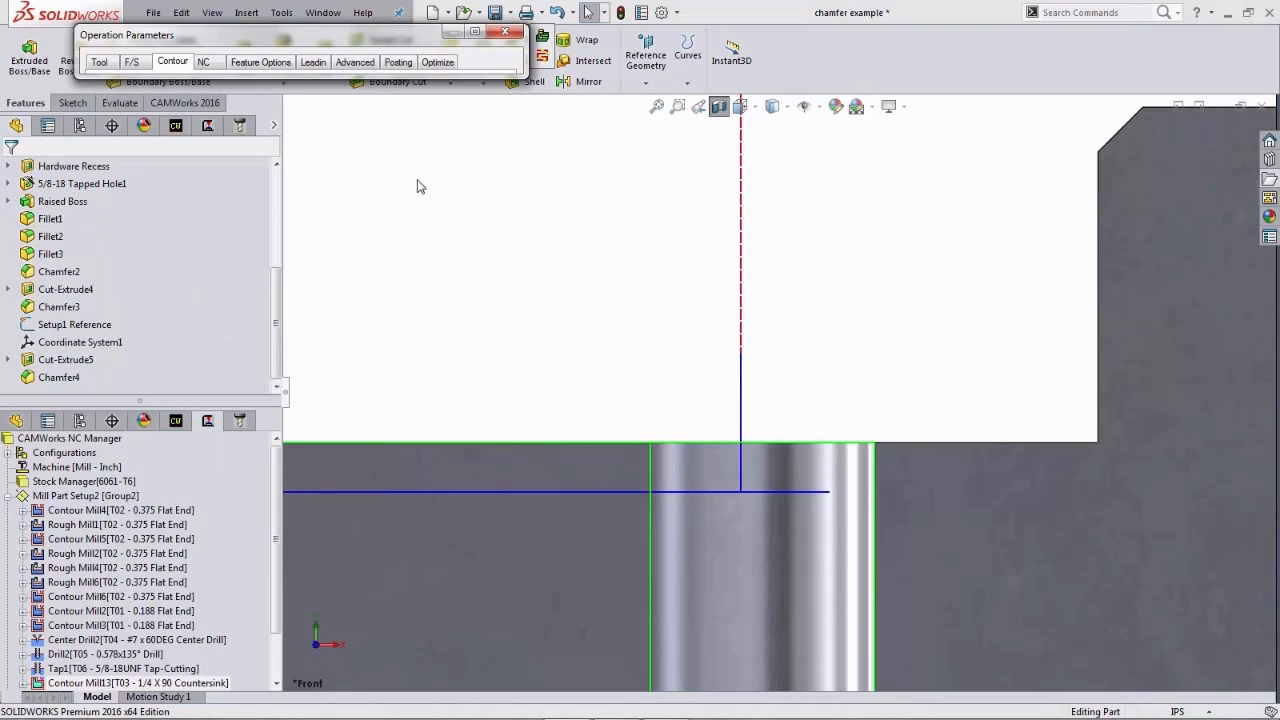
left_click(476, 32)
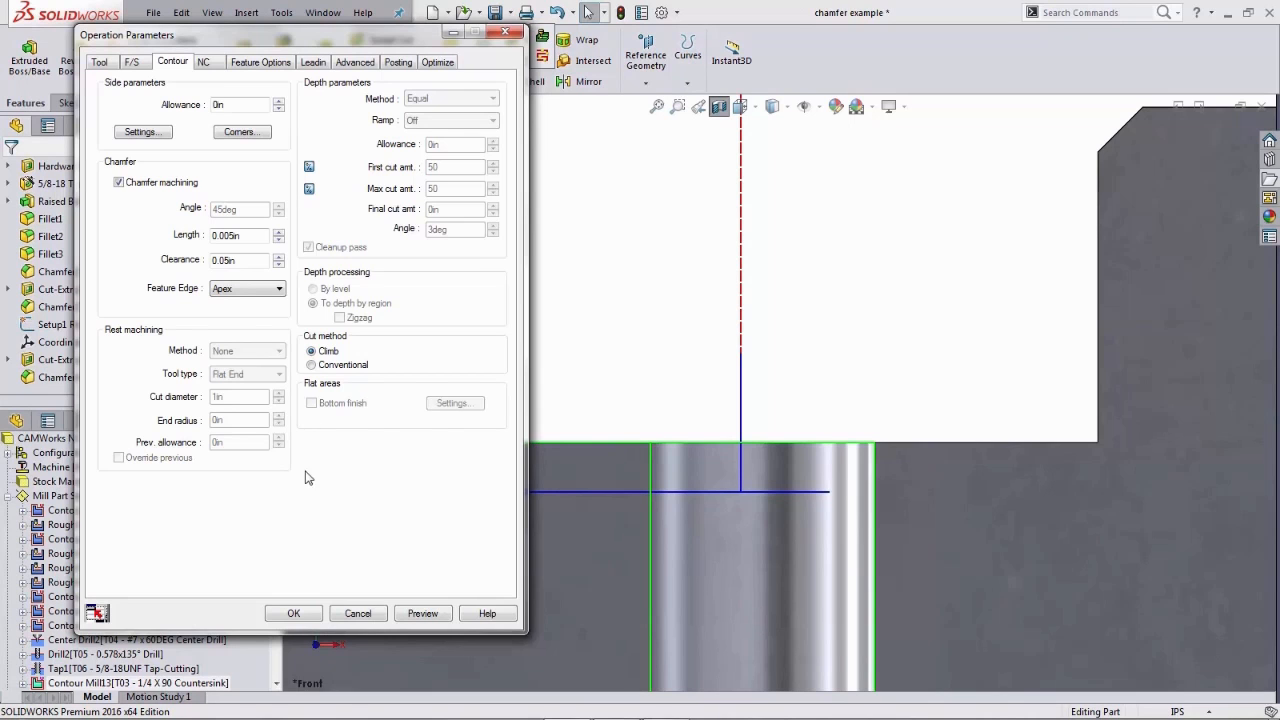
left_click(294, 614)
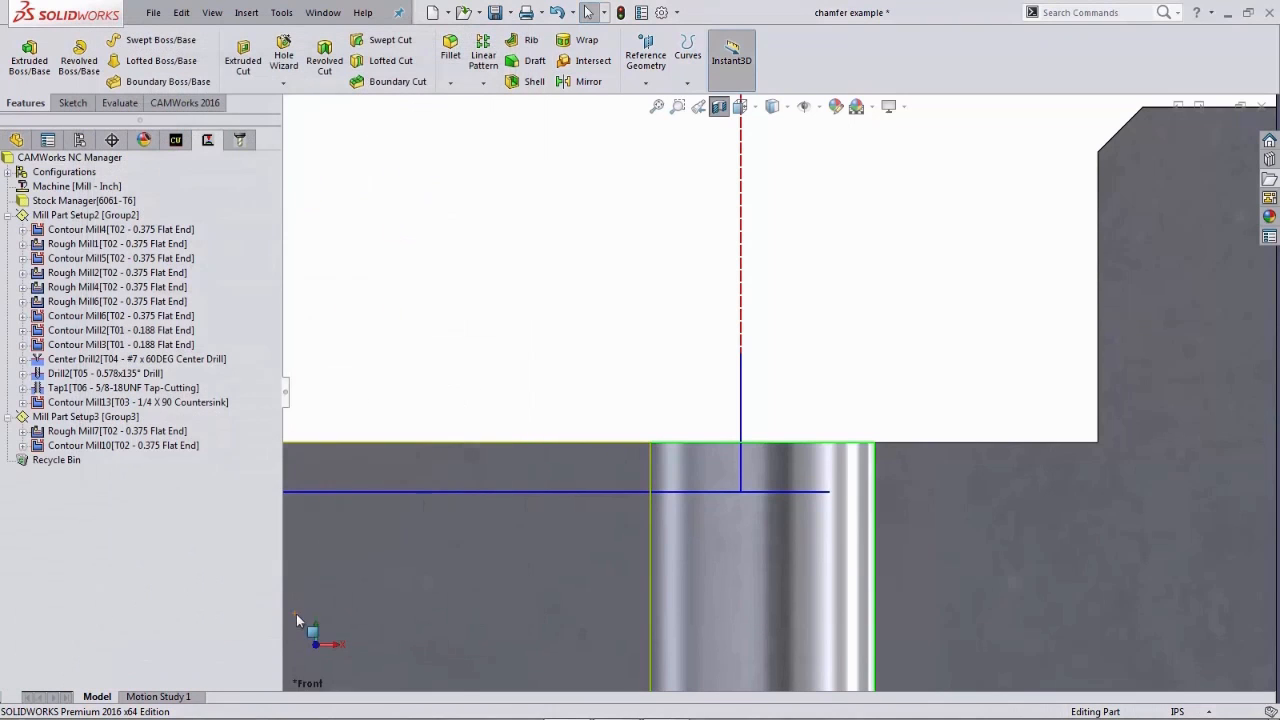
- In an isometric view, create a new 2.5 Axis Feature of type Boss in Mill Part Setup2
scroll(465, 386, "up", 5)
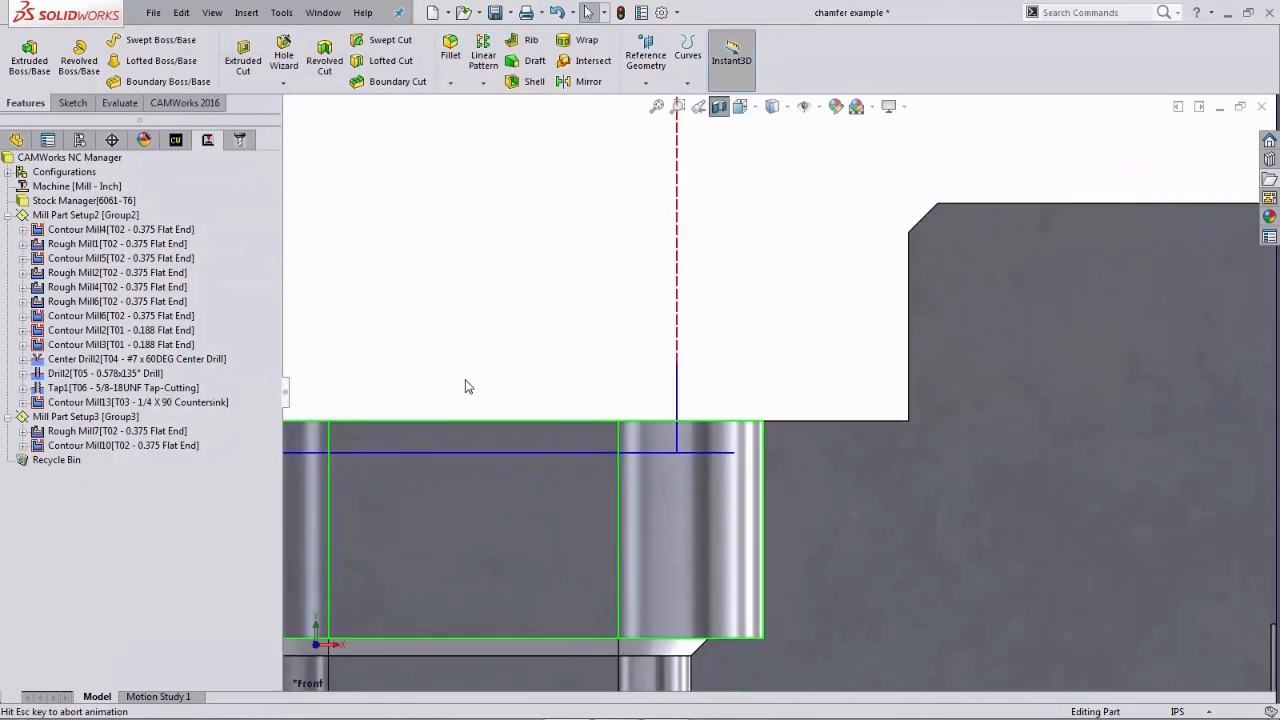
key("ctrl+7")
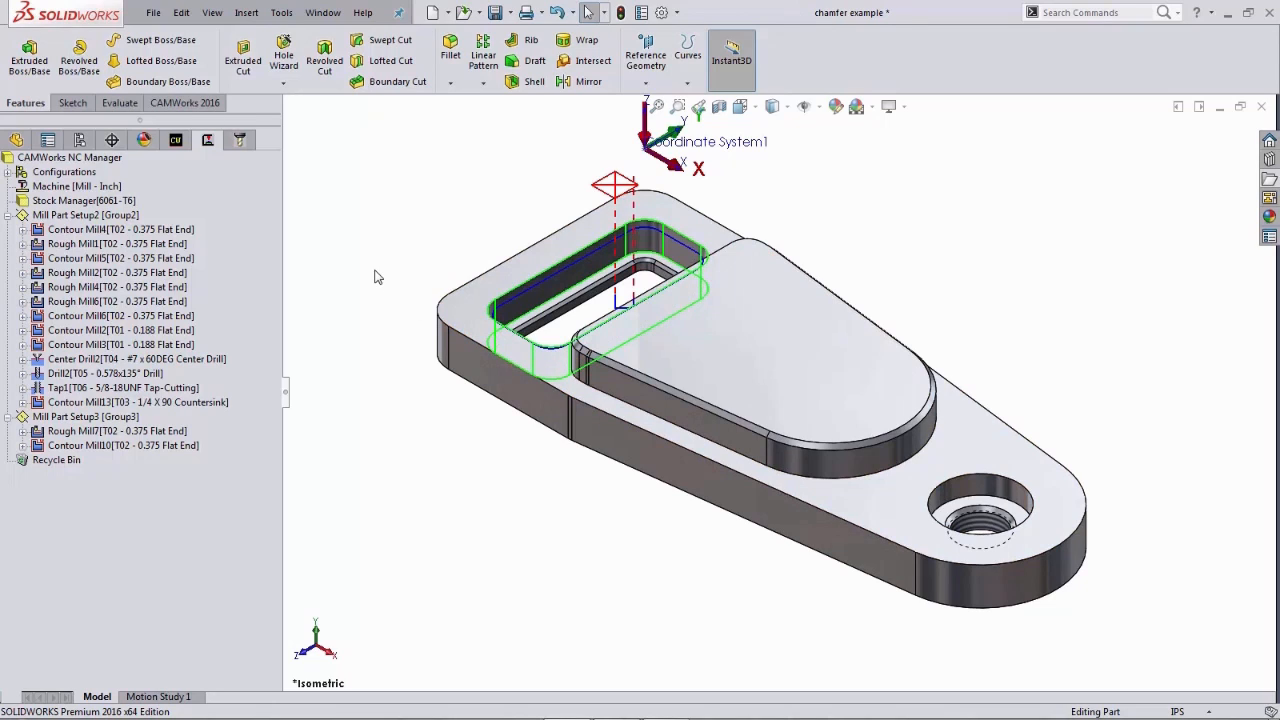
left_click(177, 142)
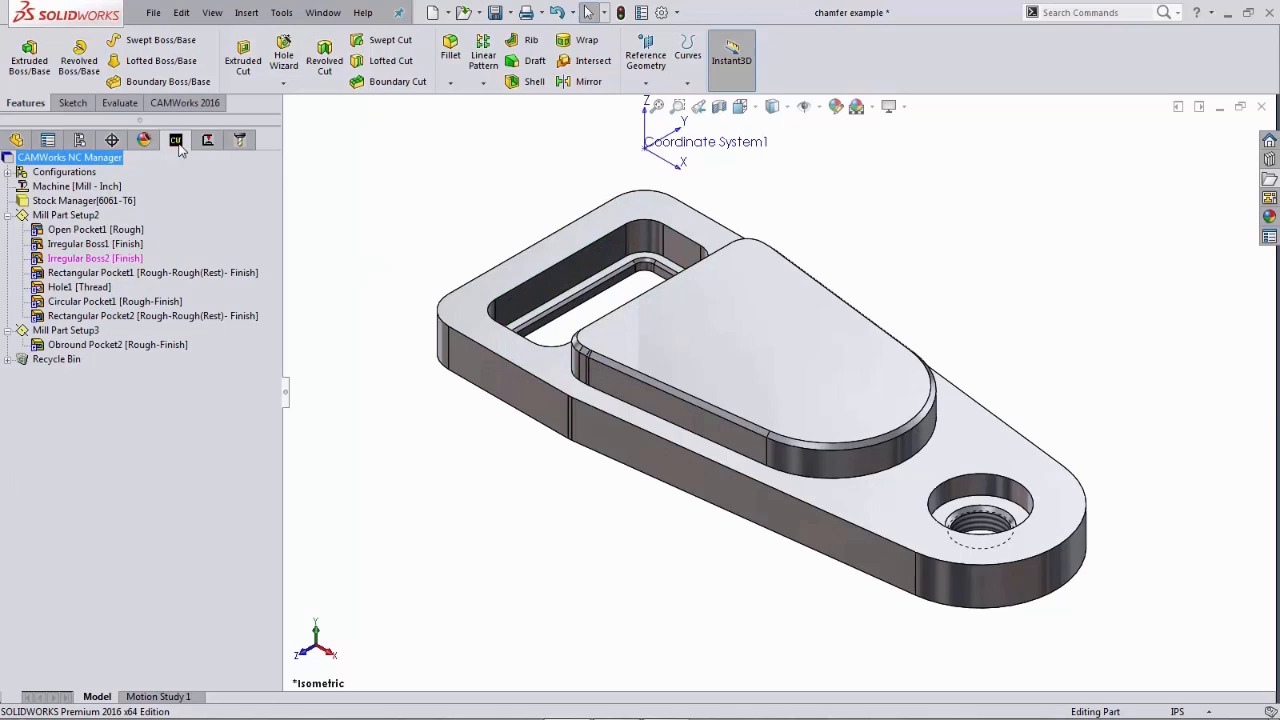
right_click(88, 222)
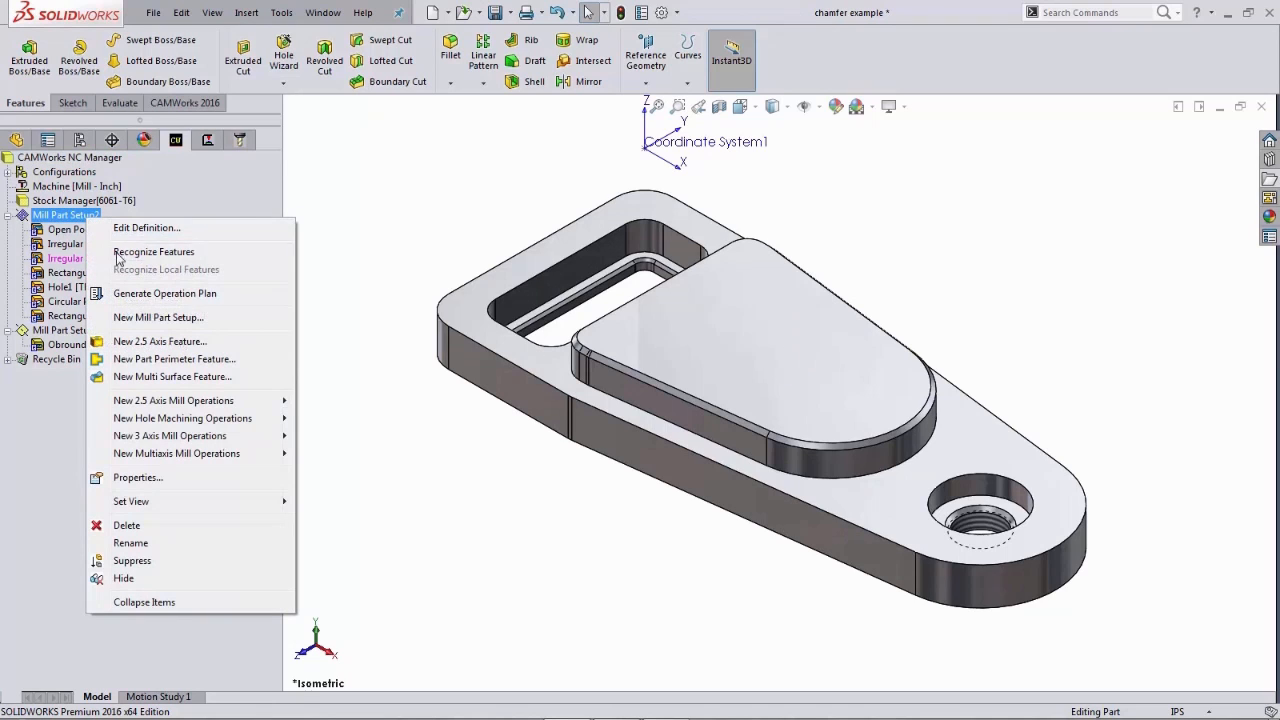
left_click(128, 342)
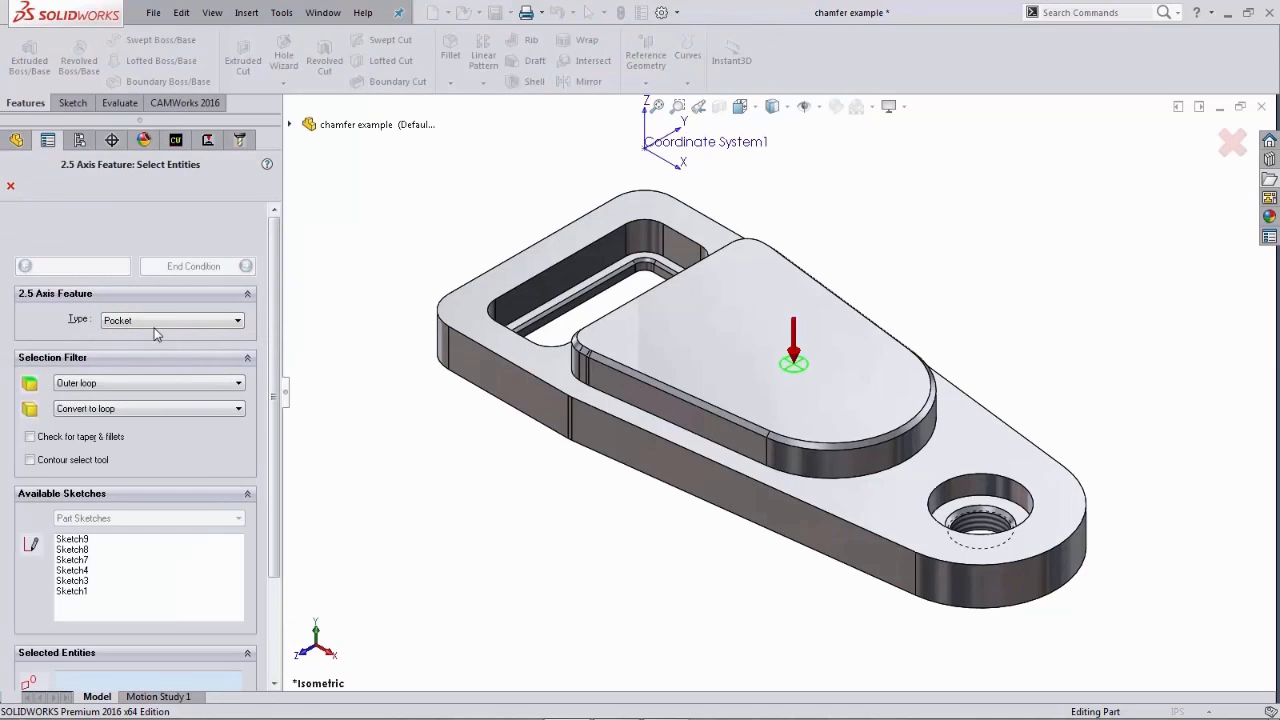
left_click(157, 322)
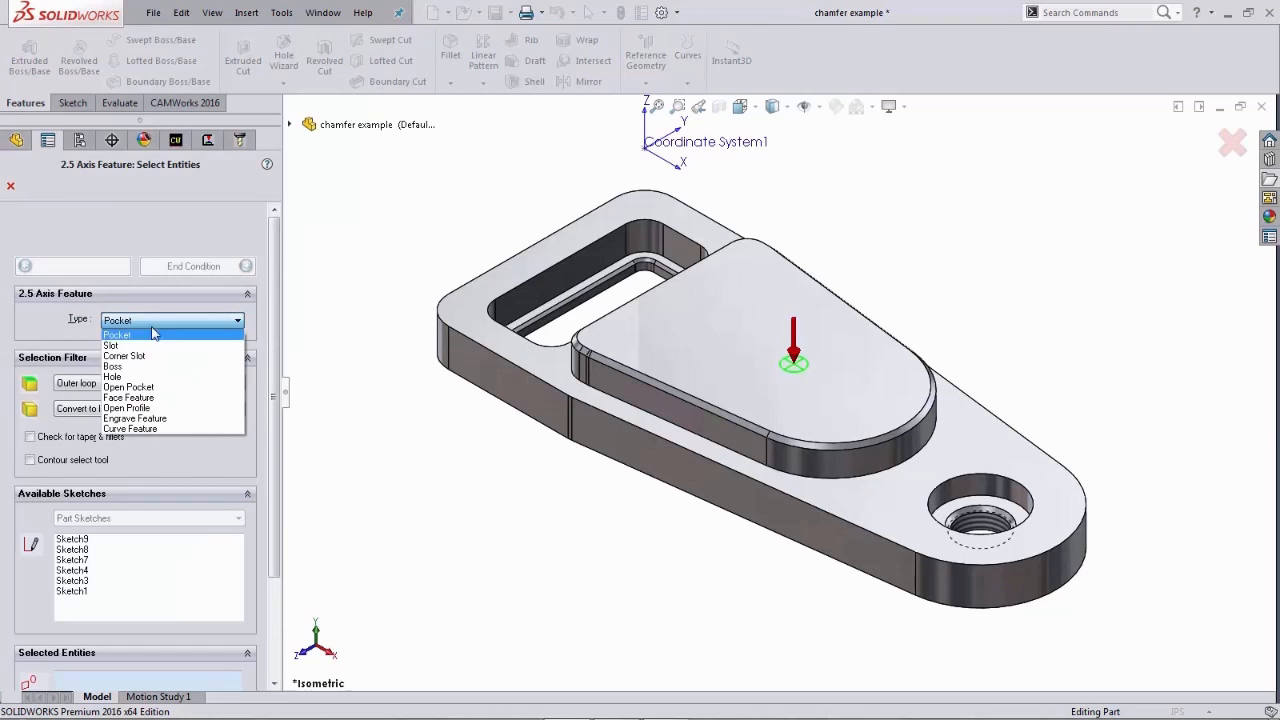
left_click(114, 366)
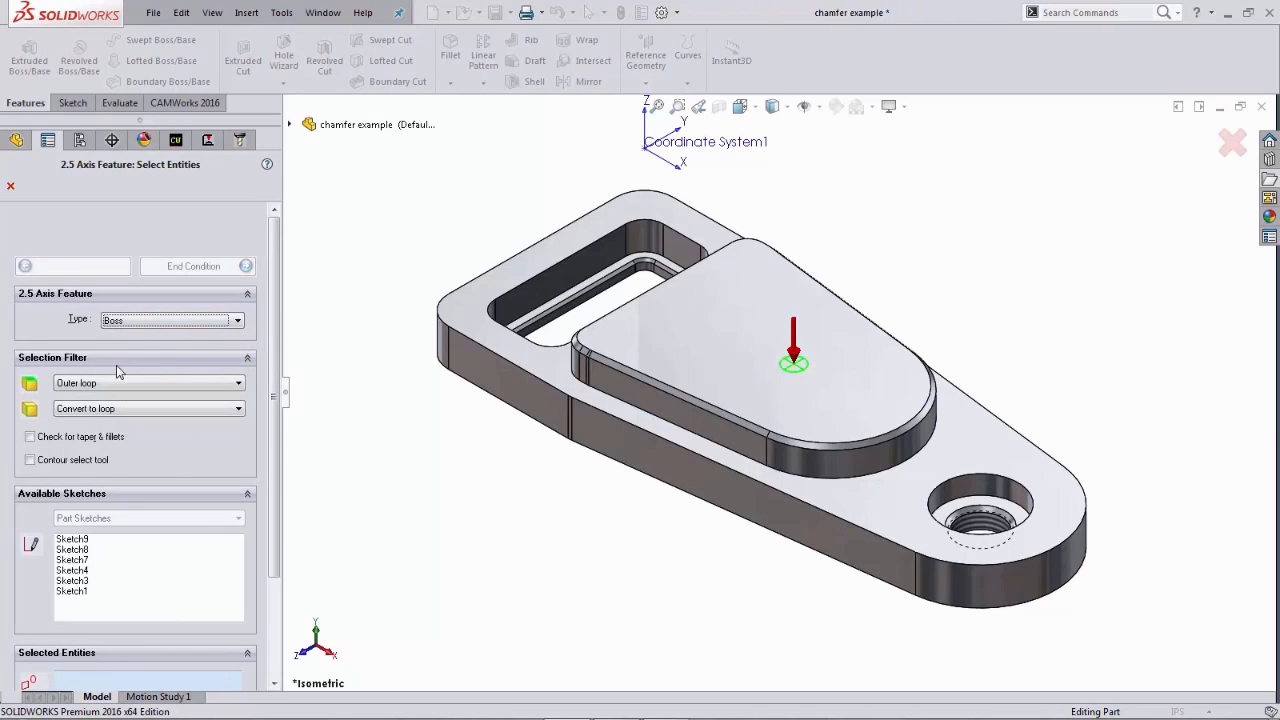
- Select the part's outer top loop as the boss profile and end it Upto Face at the bottom face
left_click(495, 358)
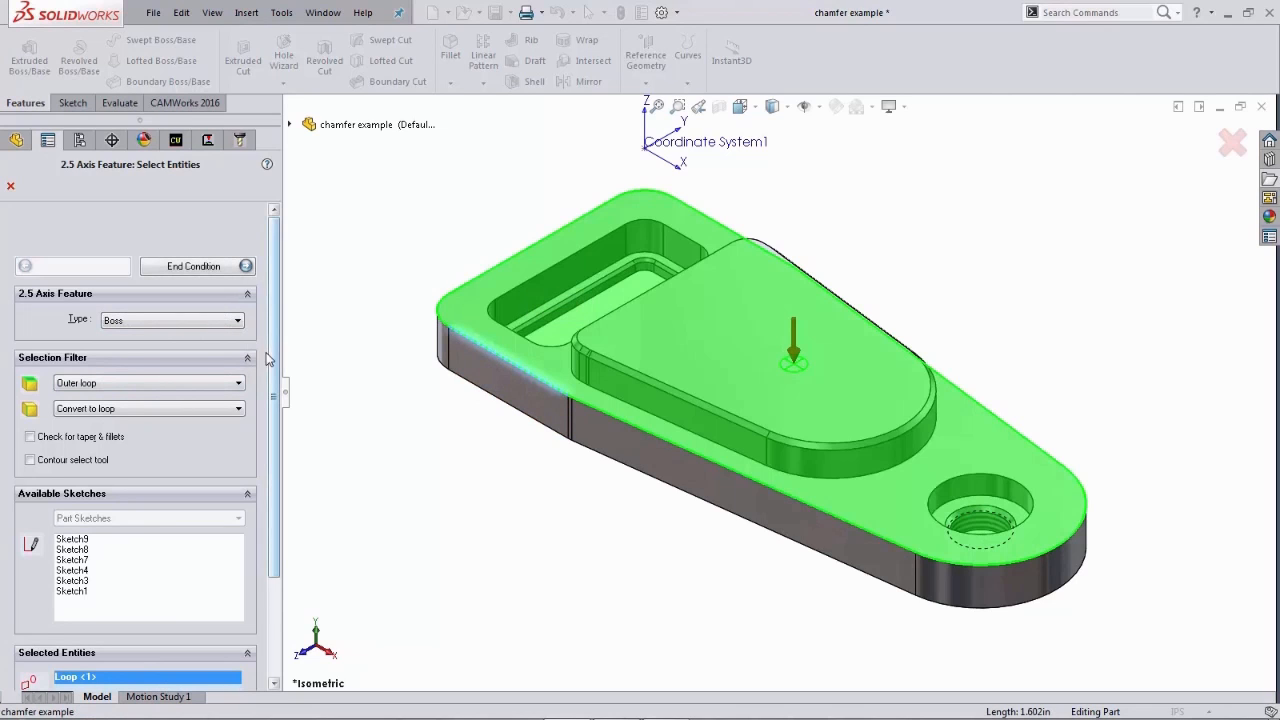
left_click(210, 268)
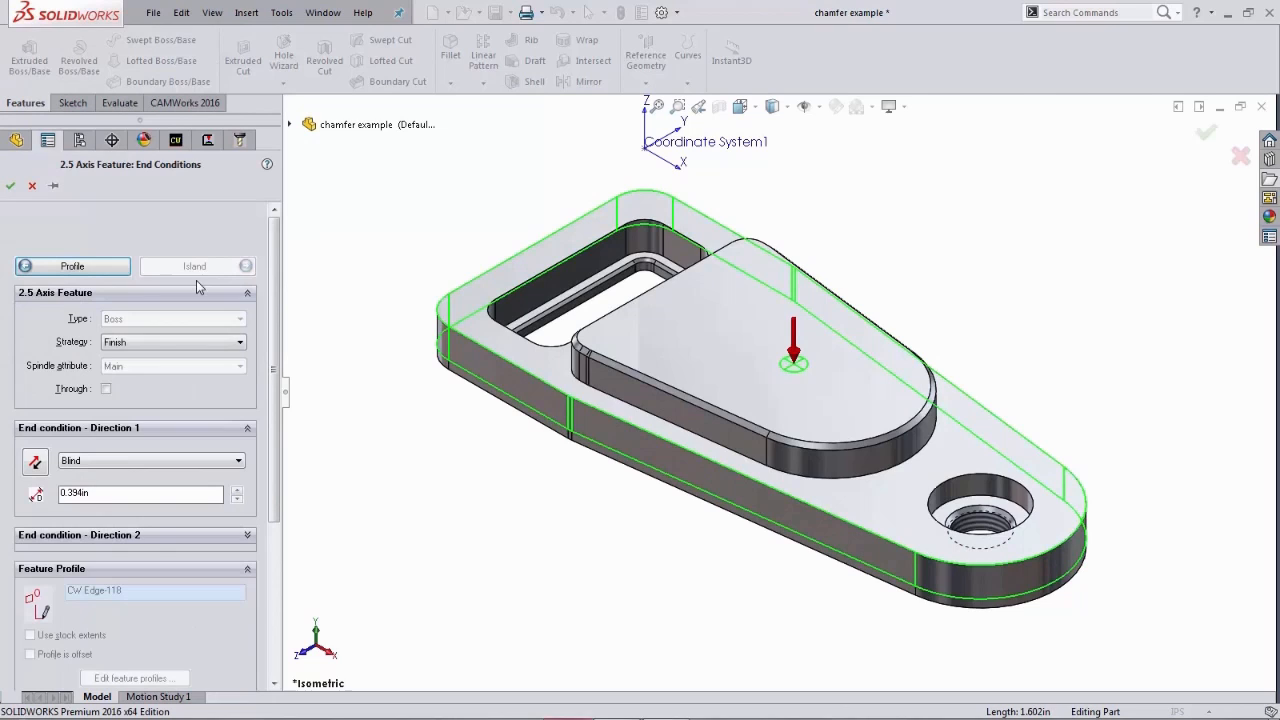
left_click(104, 460)
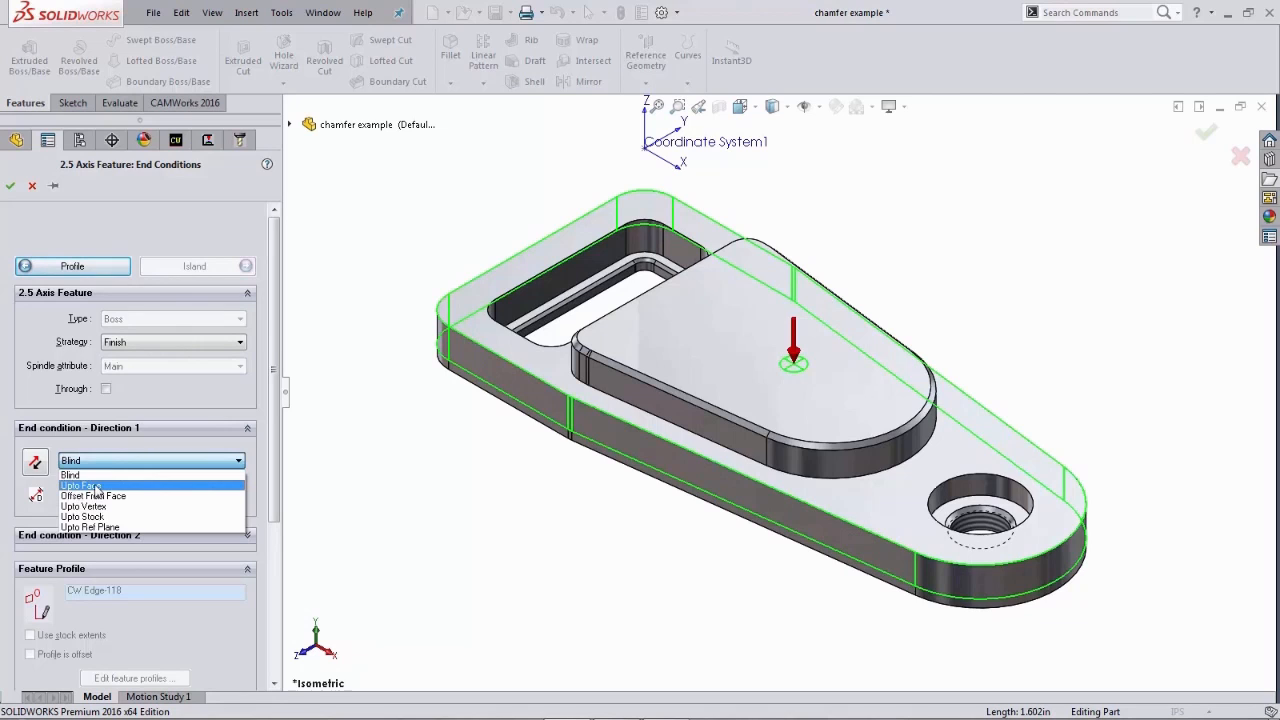
left_click(95, 486)
middle_click_drag(526, 534, 521, 358)
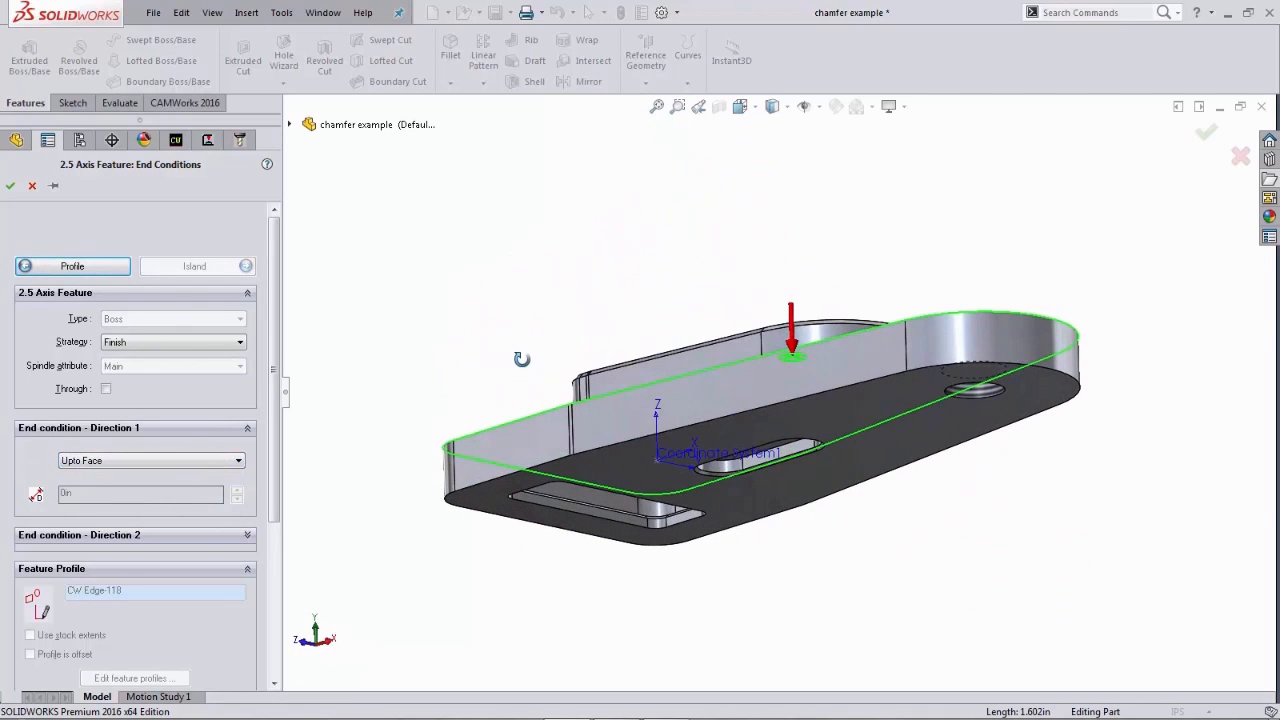
left_click(604, 456)
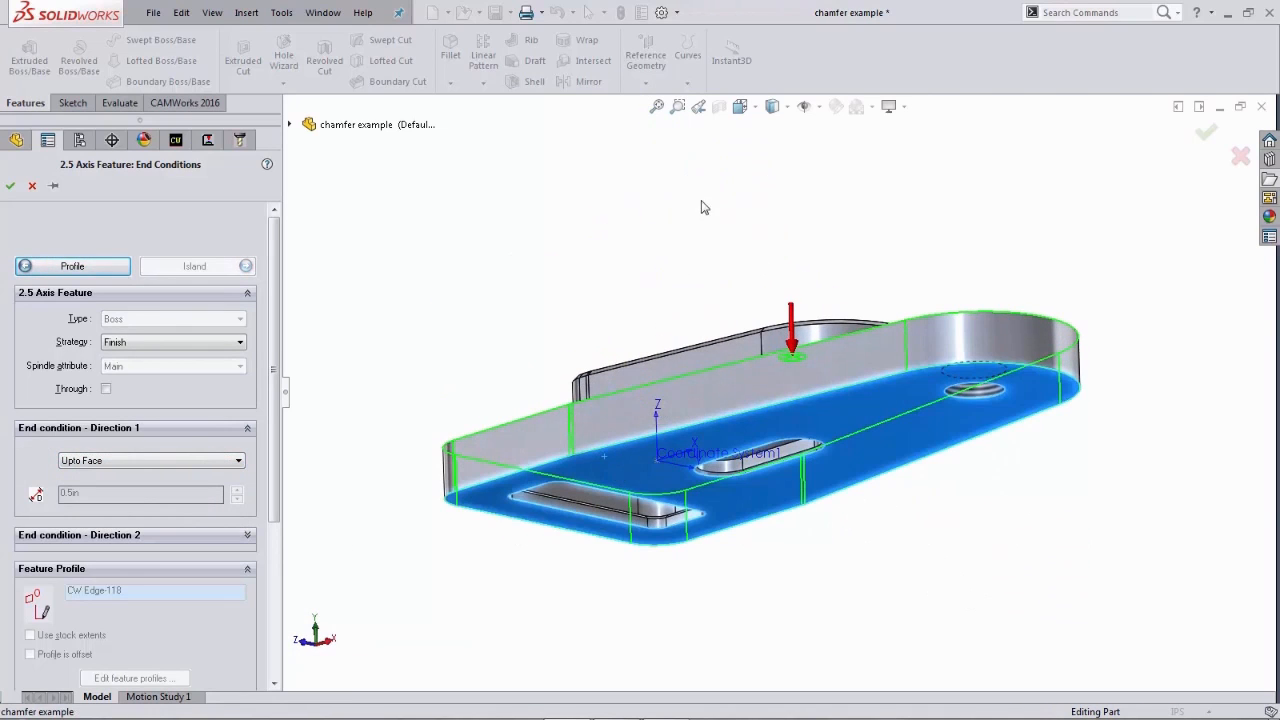
left_click(698, 106)
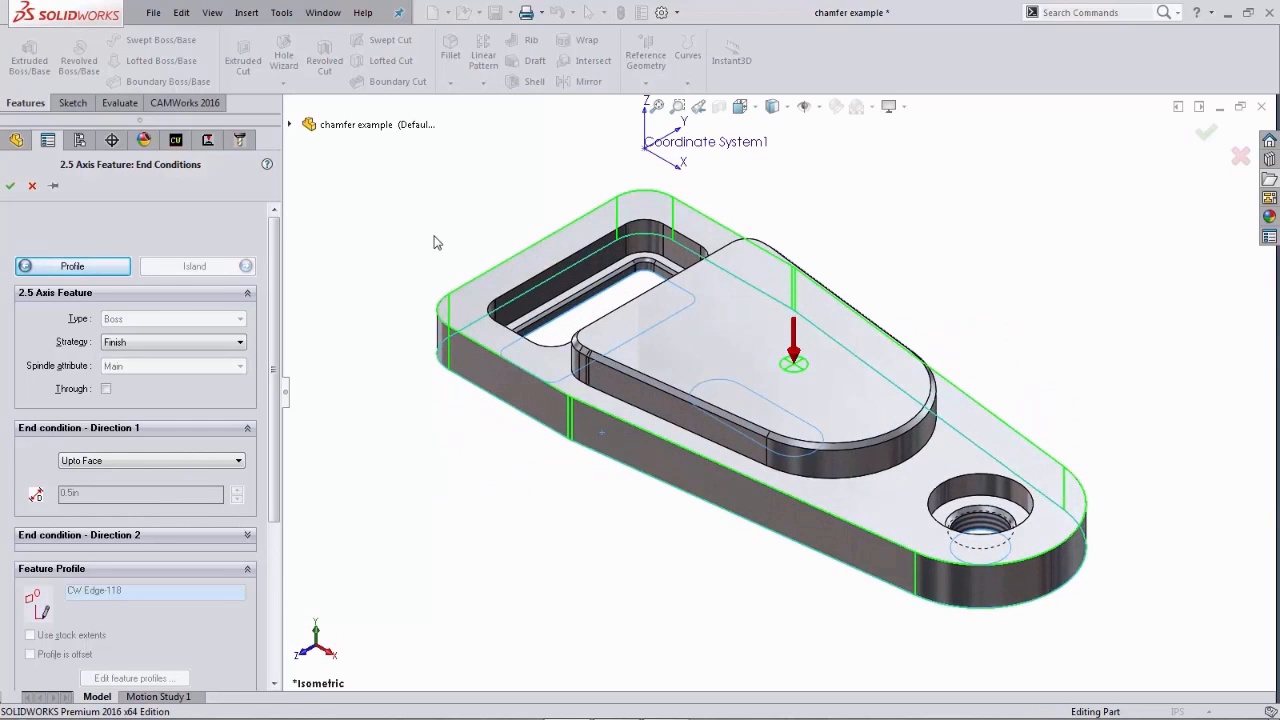
left_click(9, 185)
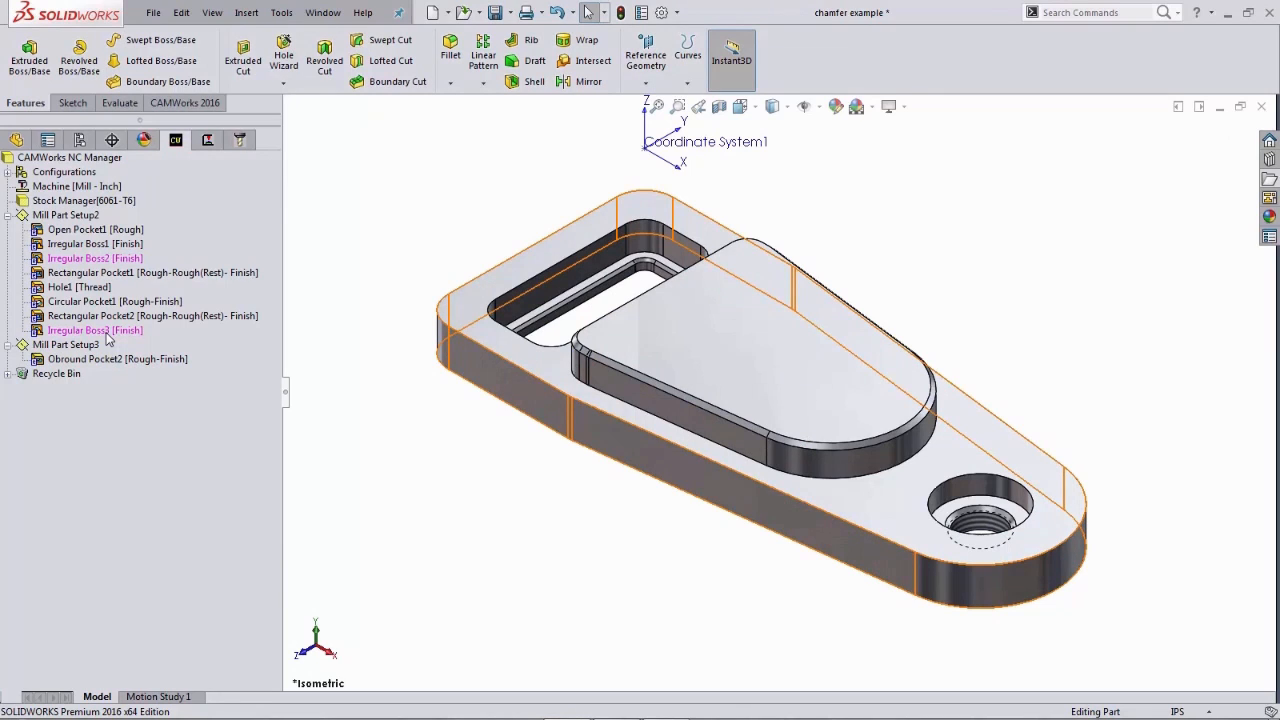
- Create a new 2.5 Axis Contour Mill operation in Mill Part Setup2 for the Irregular Boss3 feature
left_click(208, 141)
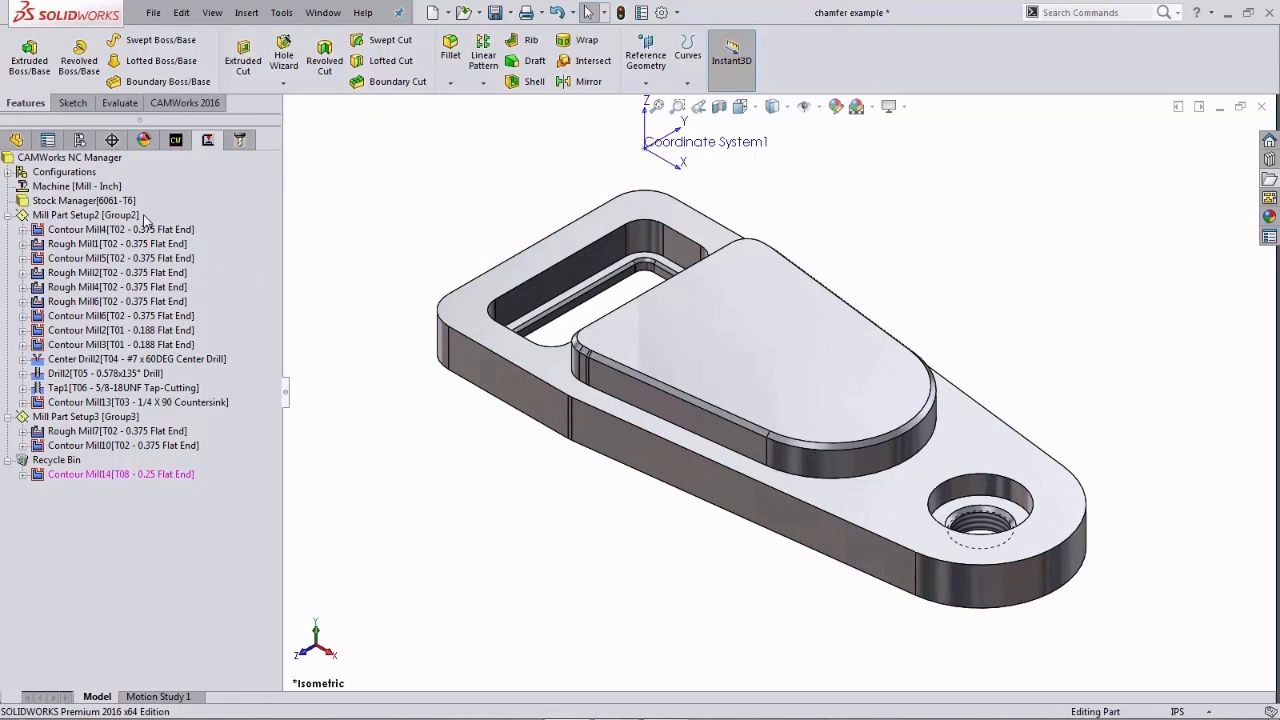
right_click(131, 216)
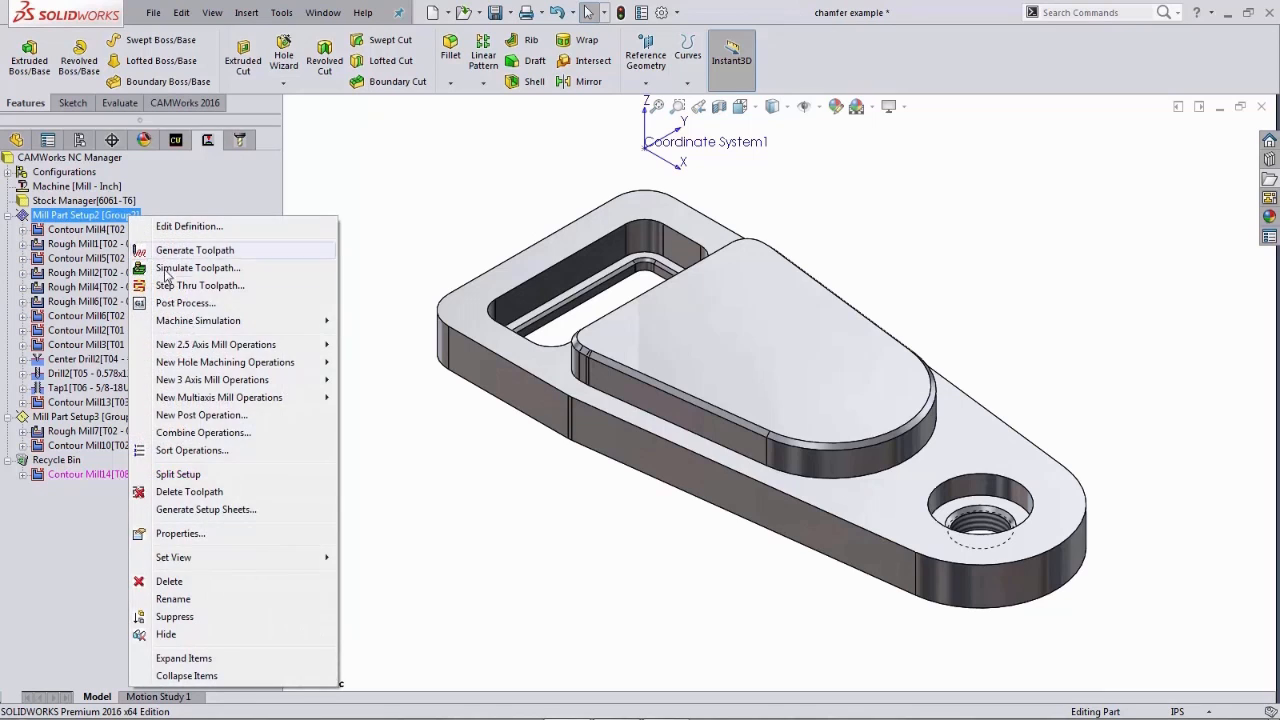
mouse_move(181, 345)
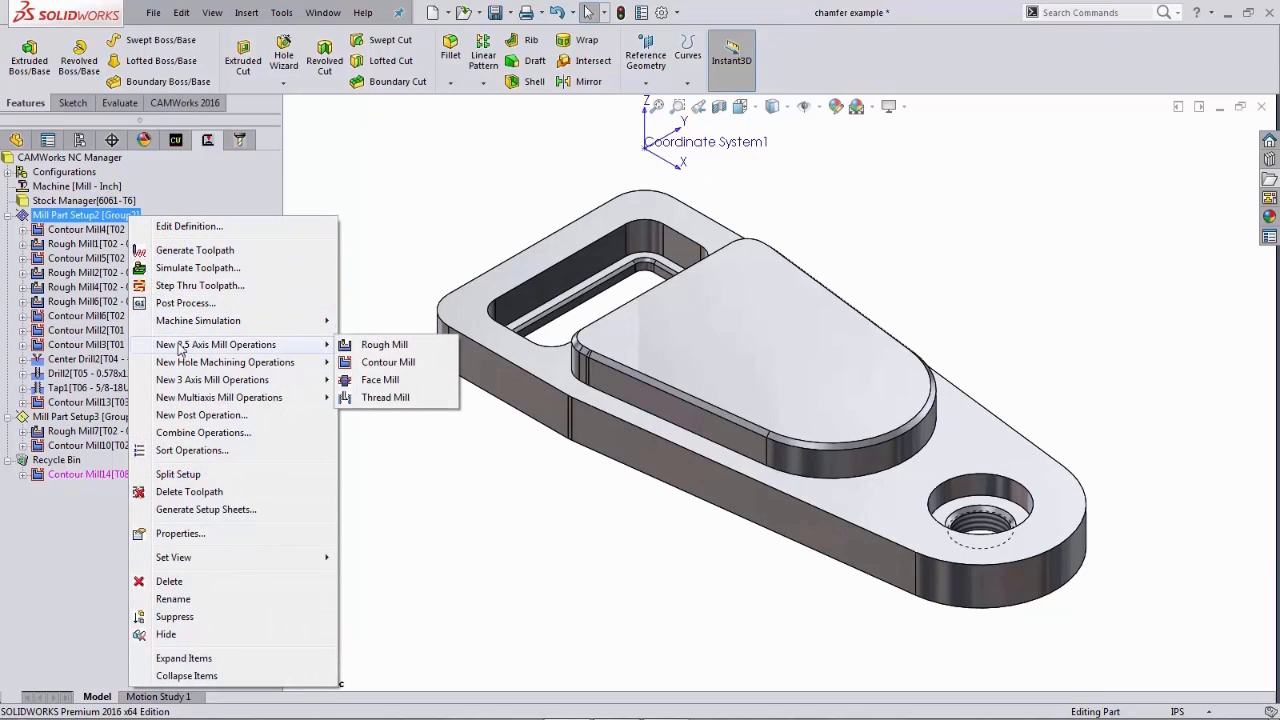
left_click(387, 362)
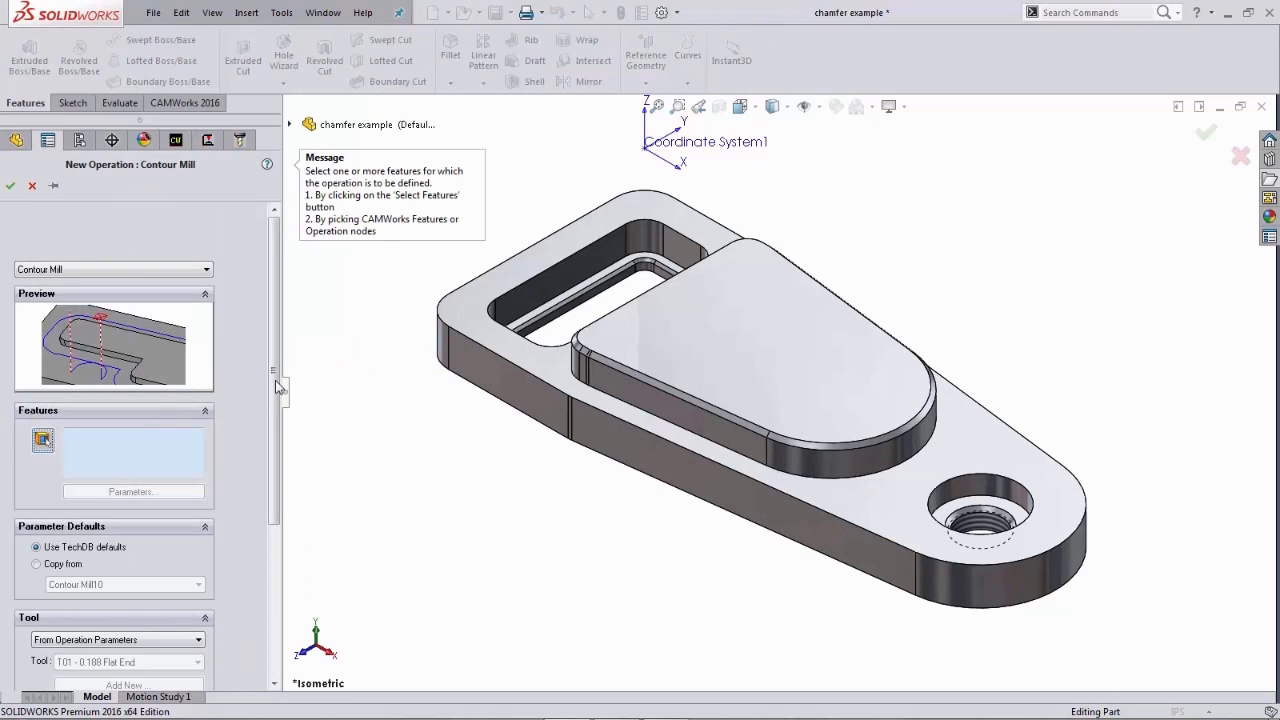
left_click(42, 440)
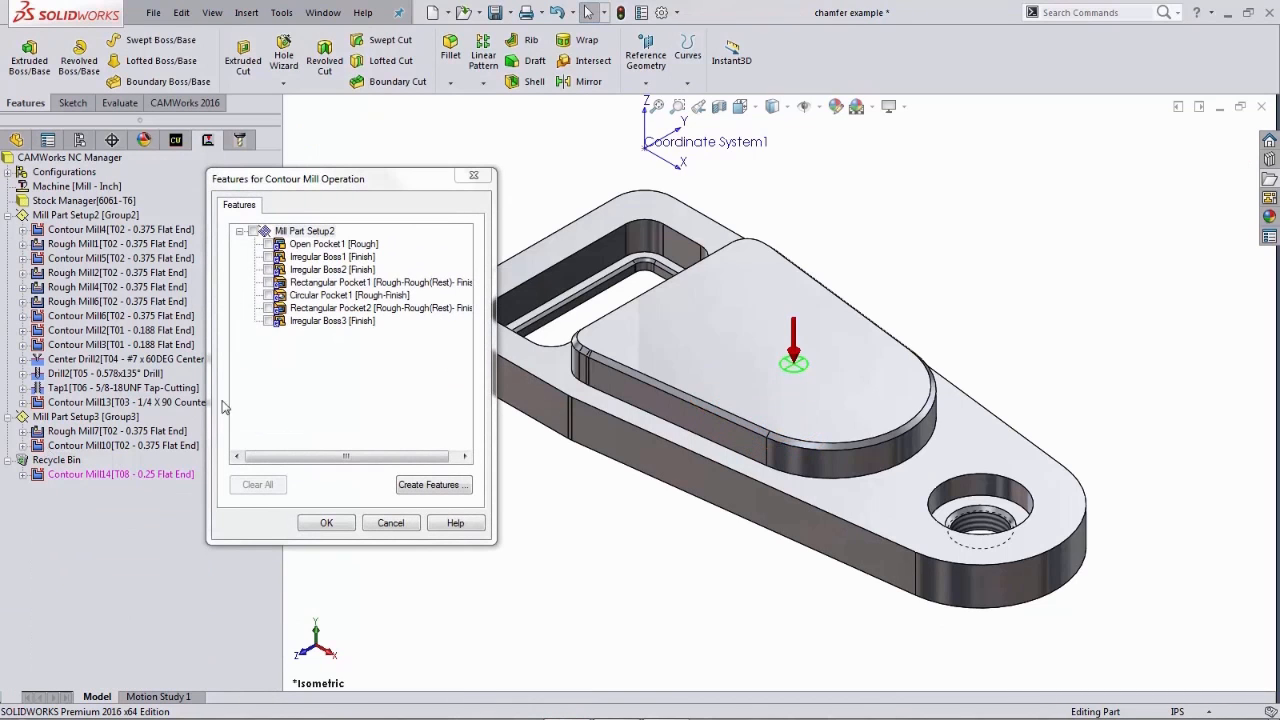
left_click(268, 321)
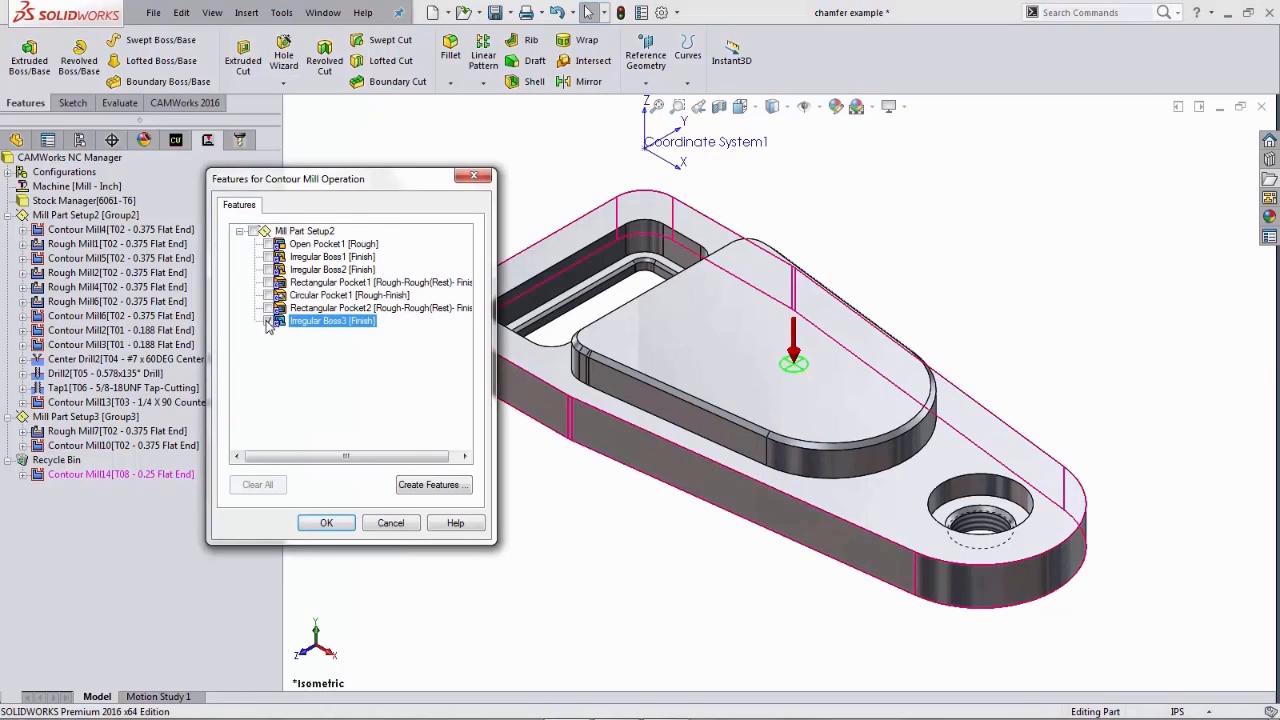
left_click(327, 524)
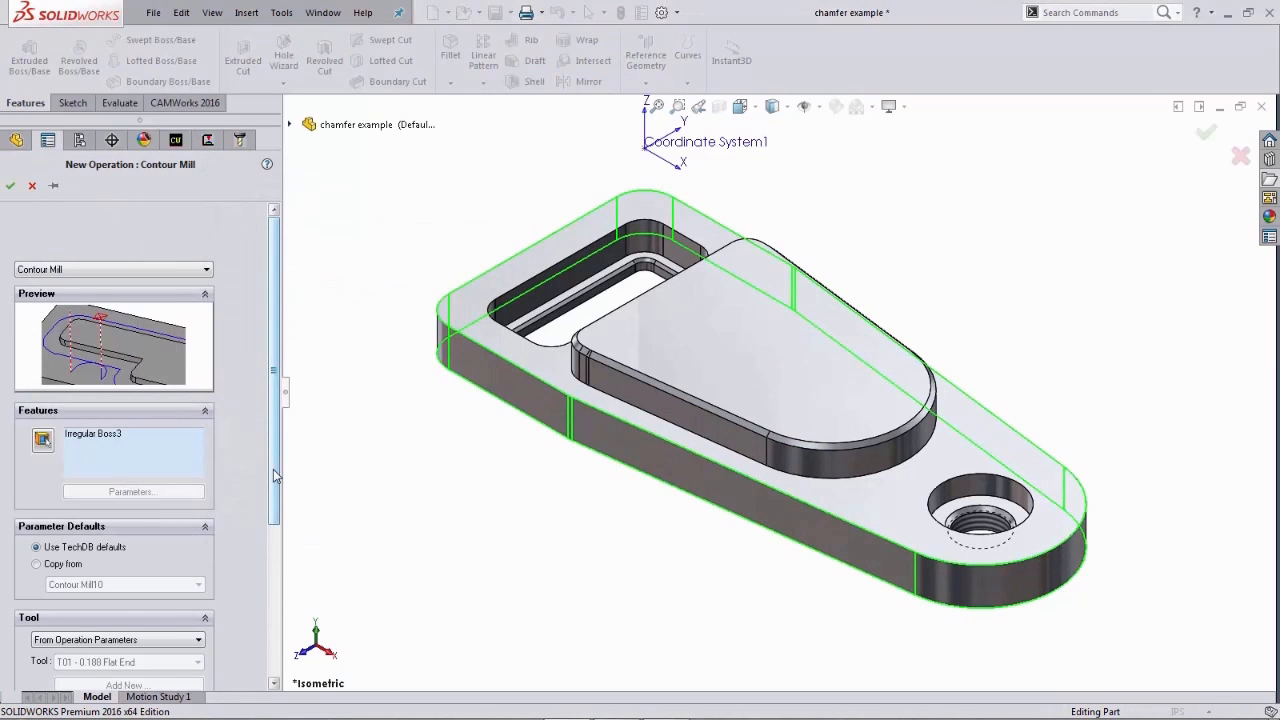
- Copy the operation's parameter defaults from Contour Mill13 and create the operation
left_click_drag(275, 478, 258, 581)
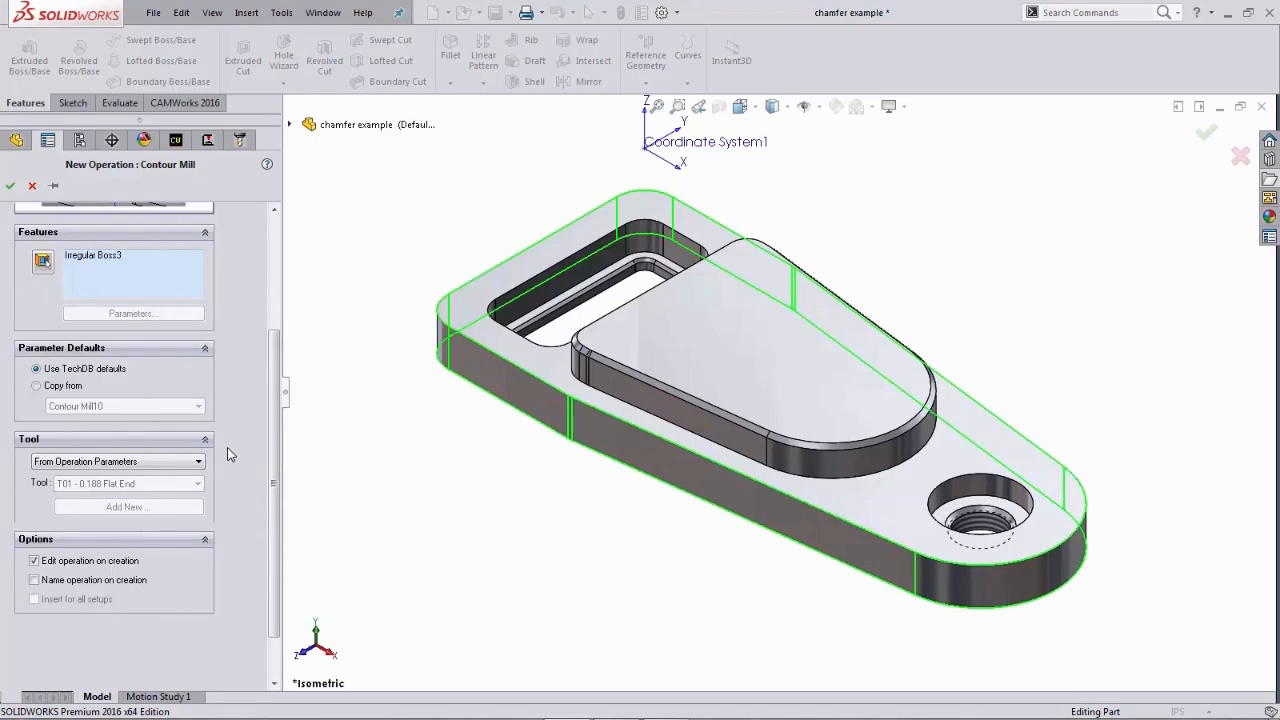
left_click(37, 386)
left_click(119, 405)
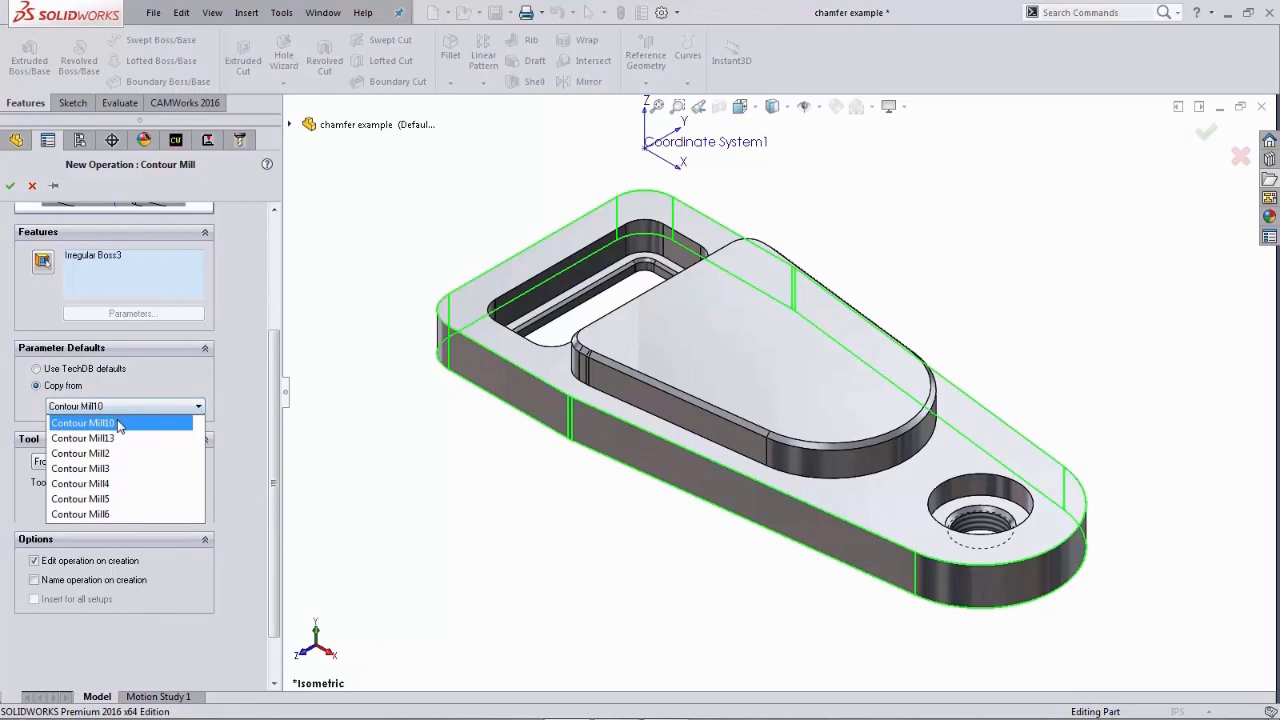
left_click(112, 439)
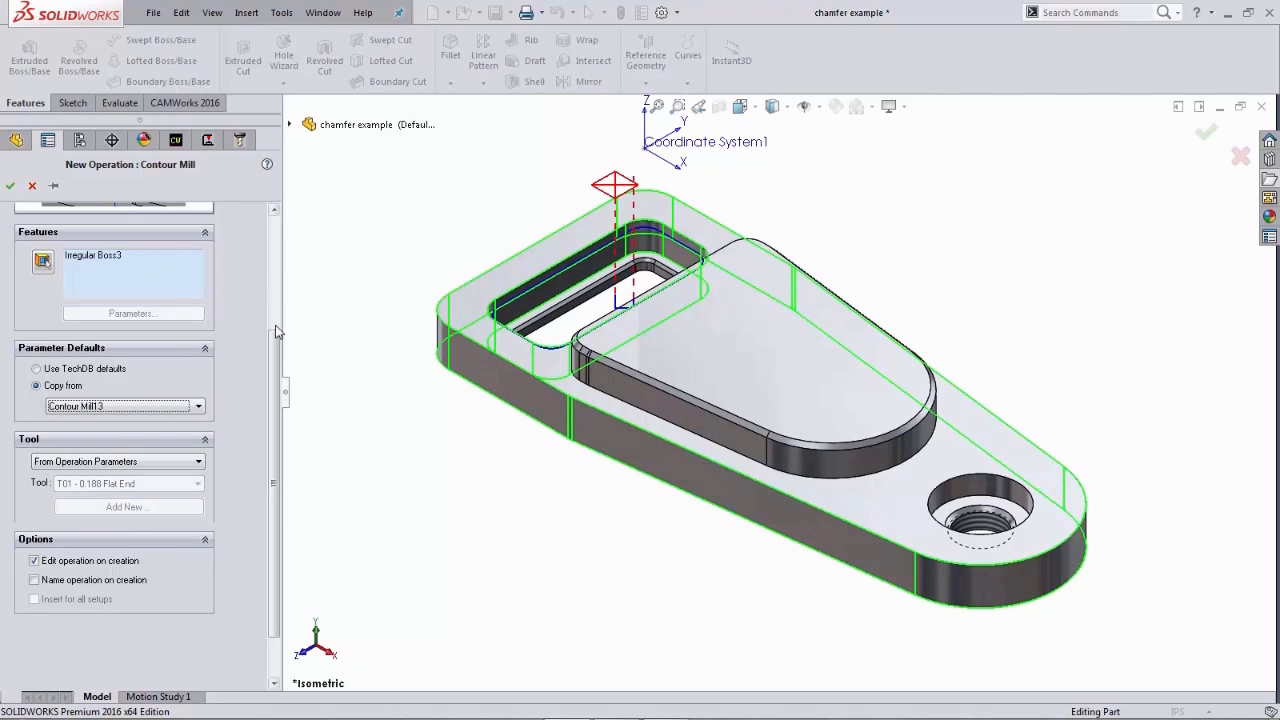
left_click_drag(277, 350, 273, 295)
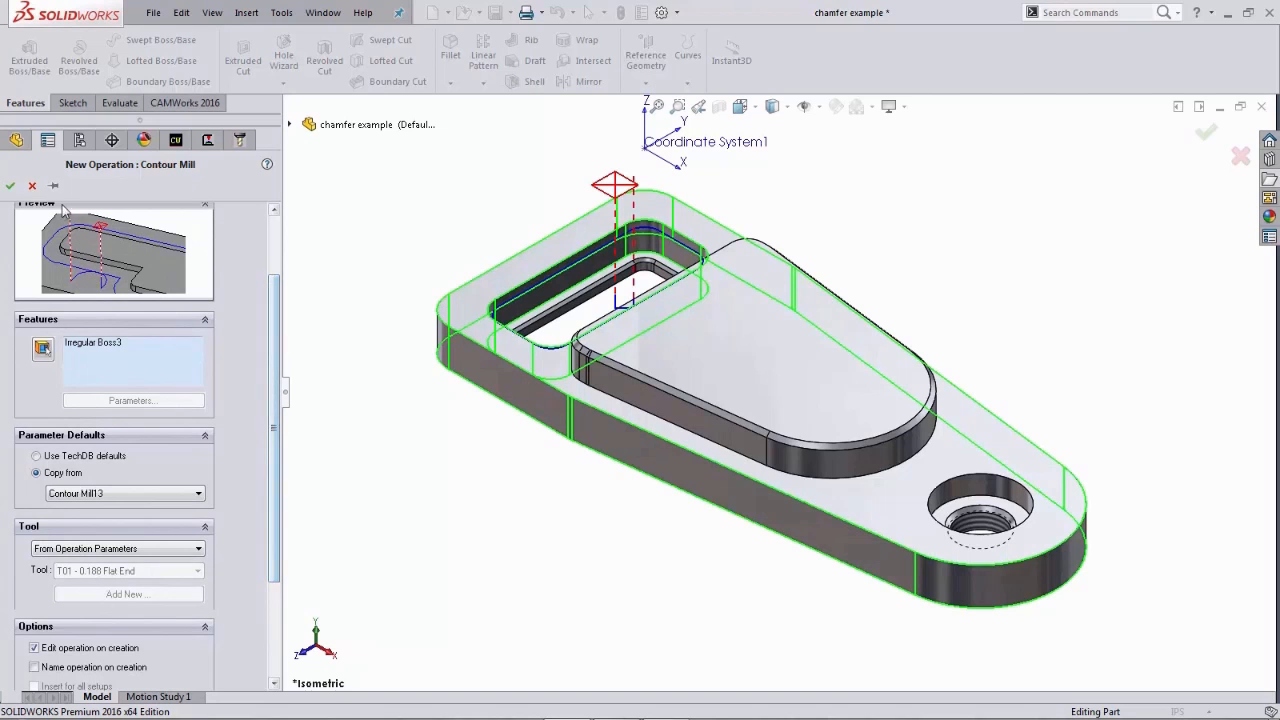
left_click(9, 186)
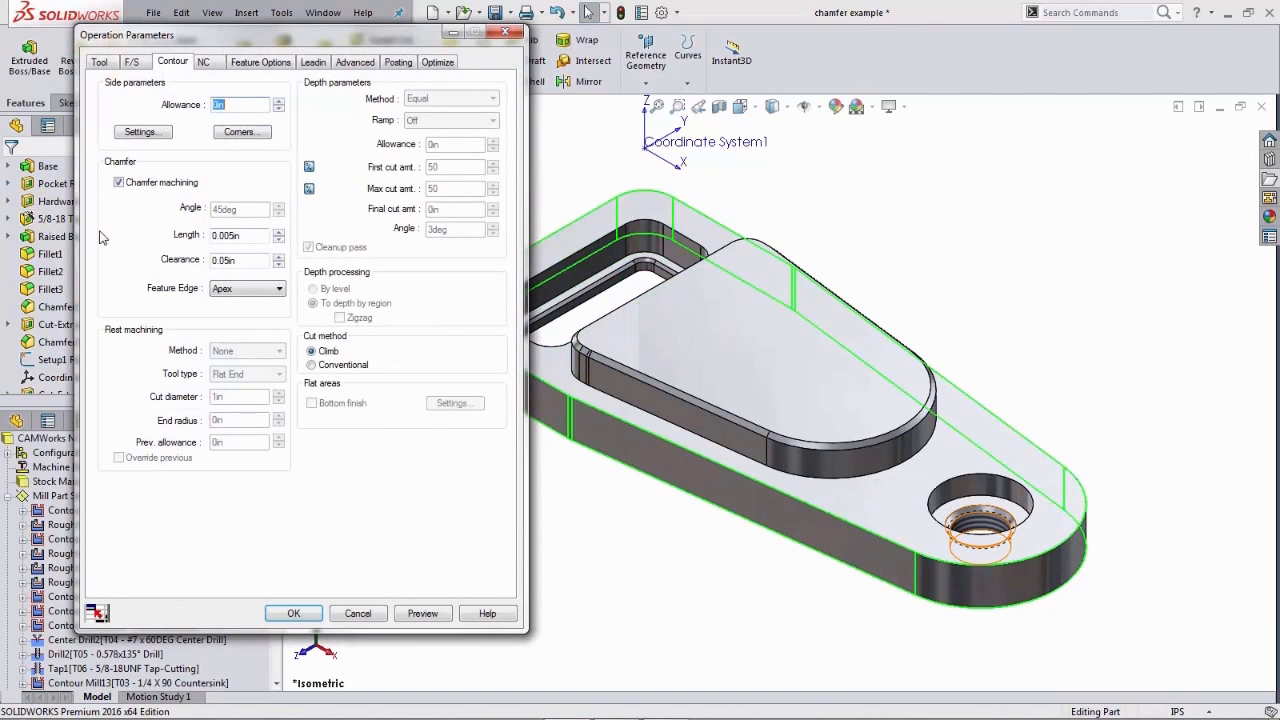
- Review the countersink tool and chamfer contour parameters, then preview the toolpath
left_click(99, 62)
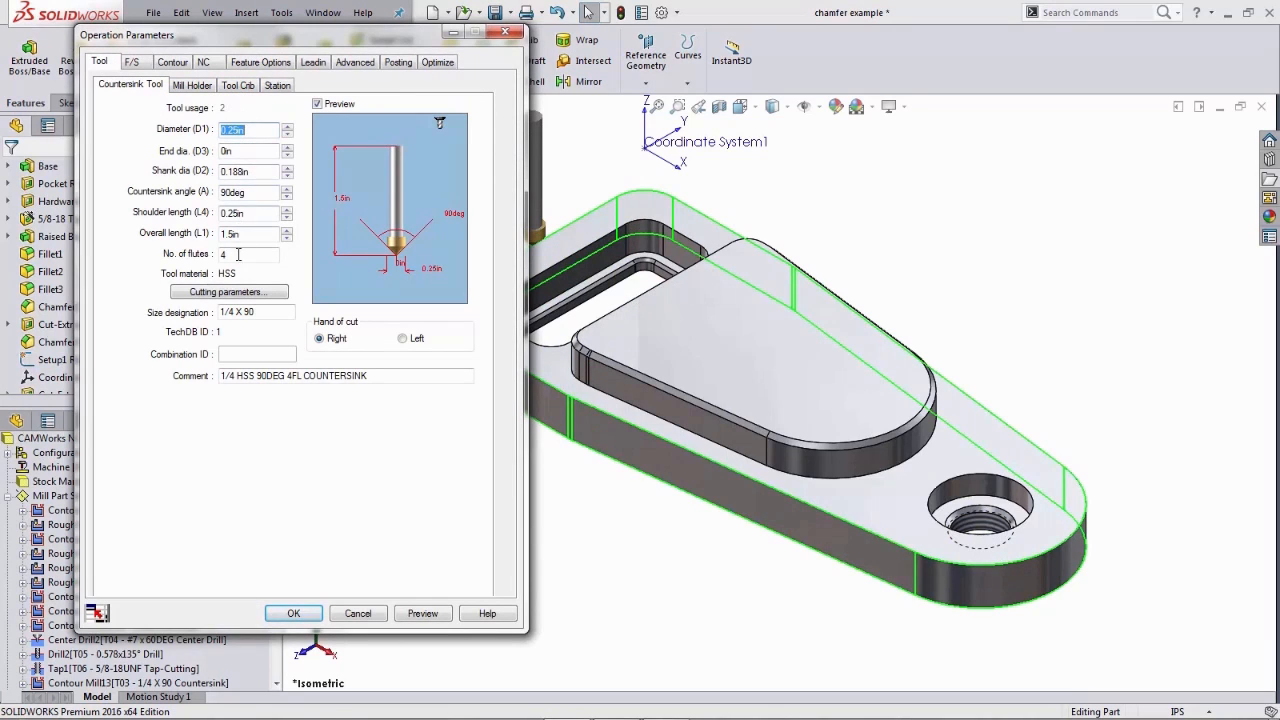
left_click(174, 62)
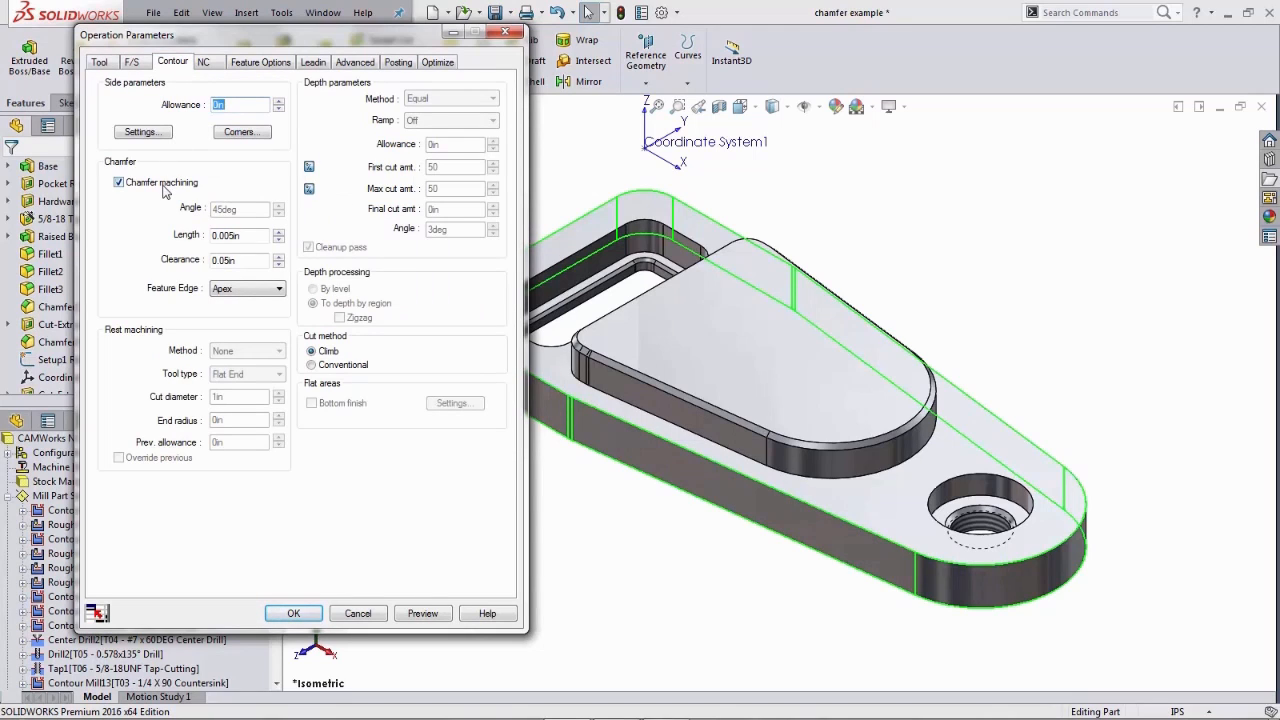
left_click(241, 236)
left_click(423, 613)
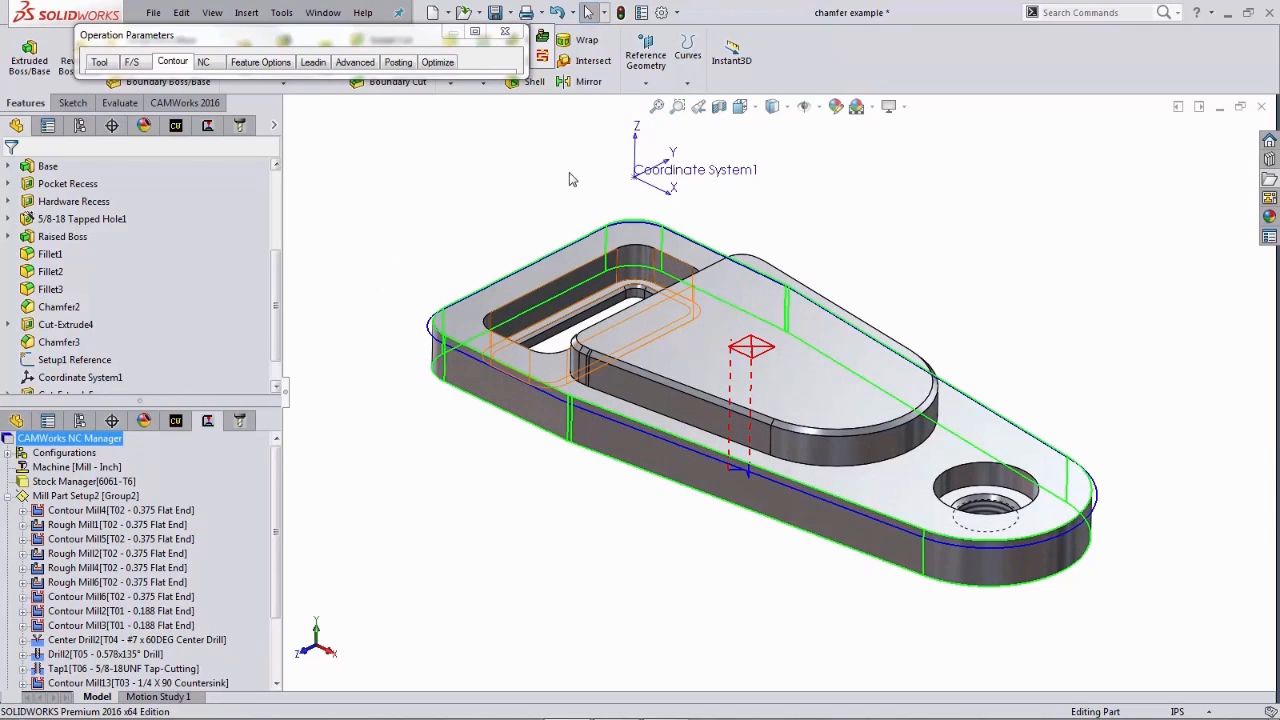
- Step through the new toolpath in Machine Section View 11 from the front view
key("space")
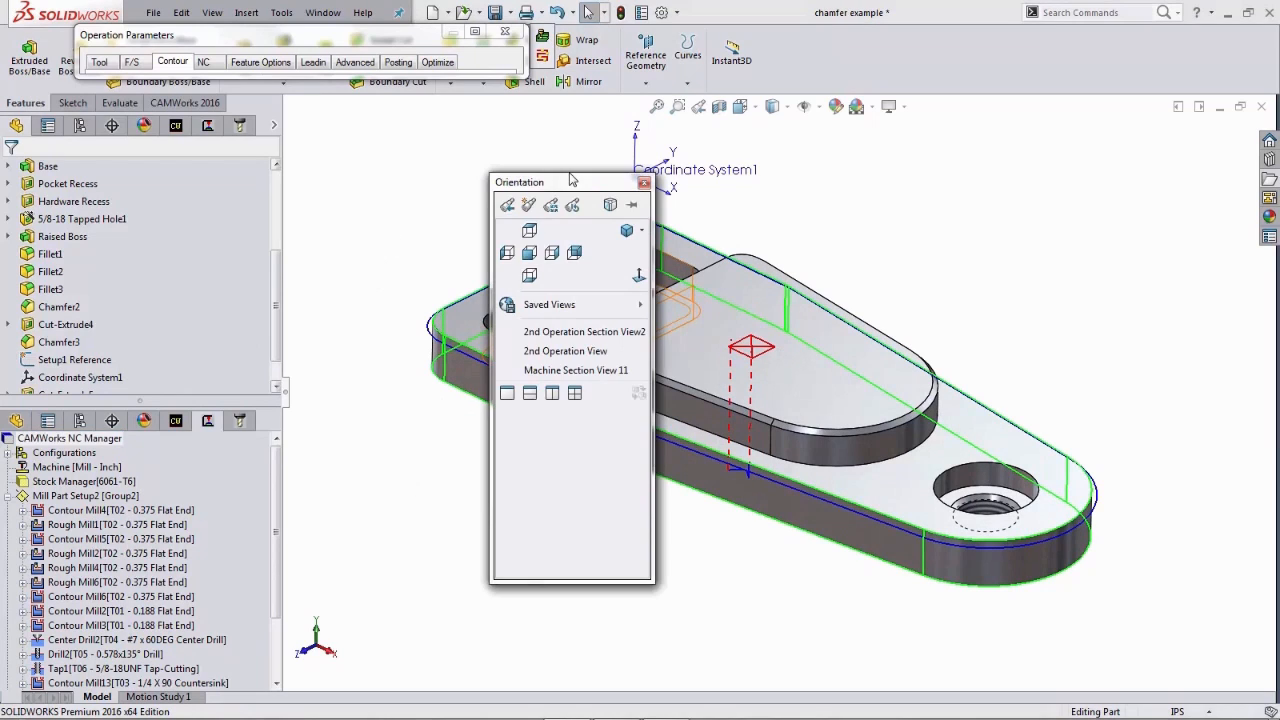
left_click(548, 370)
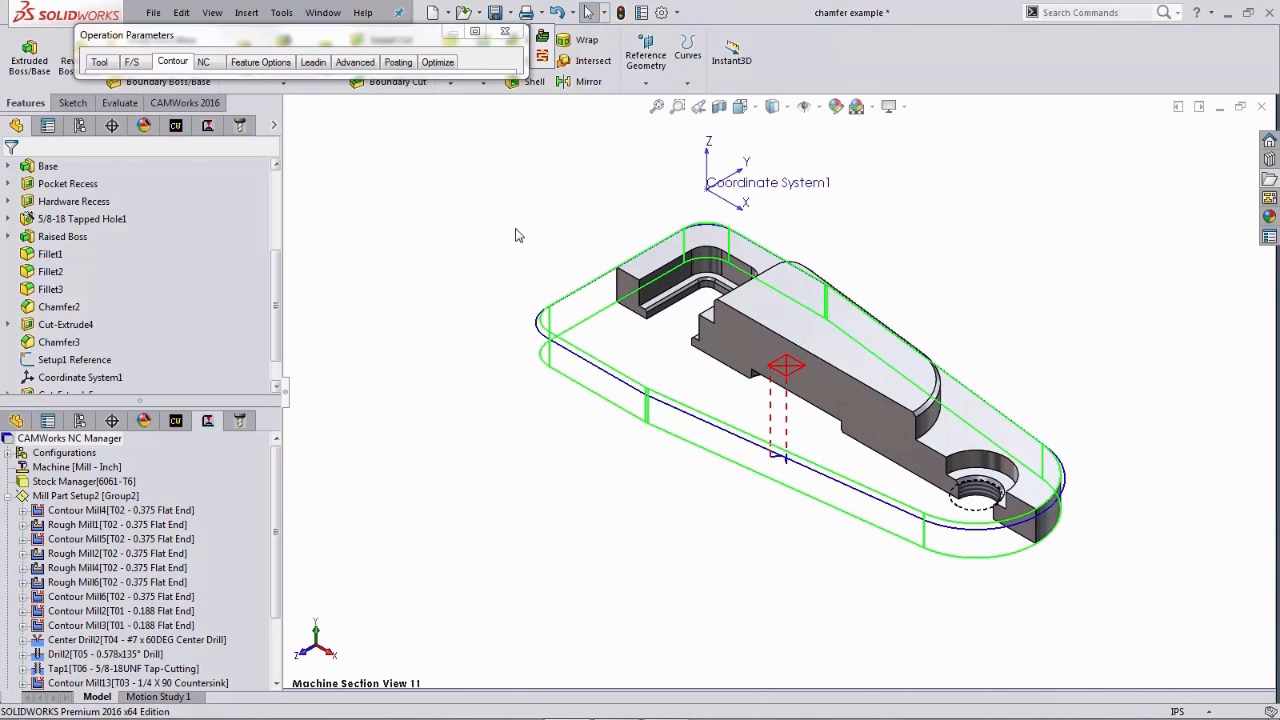
left_click(543, 57)
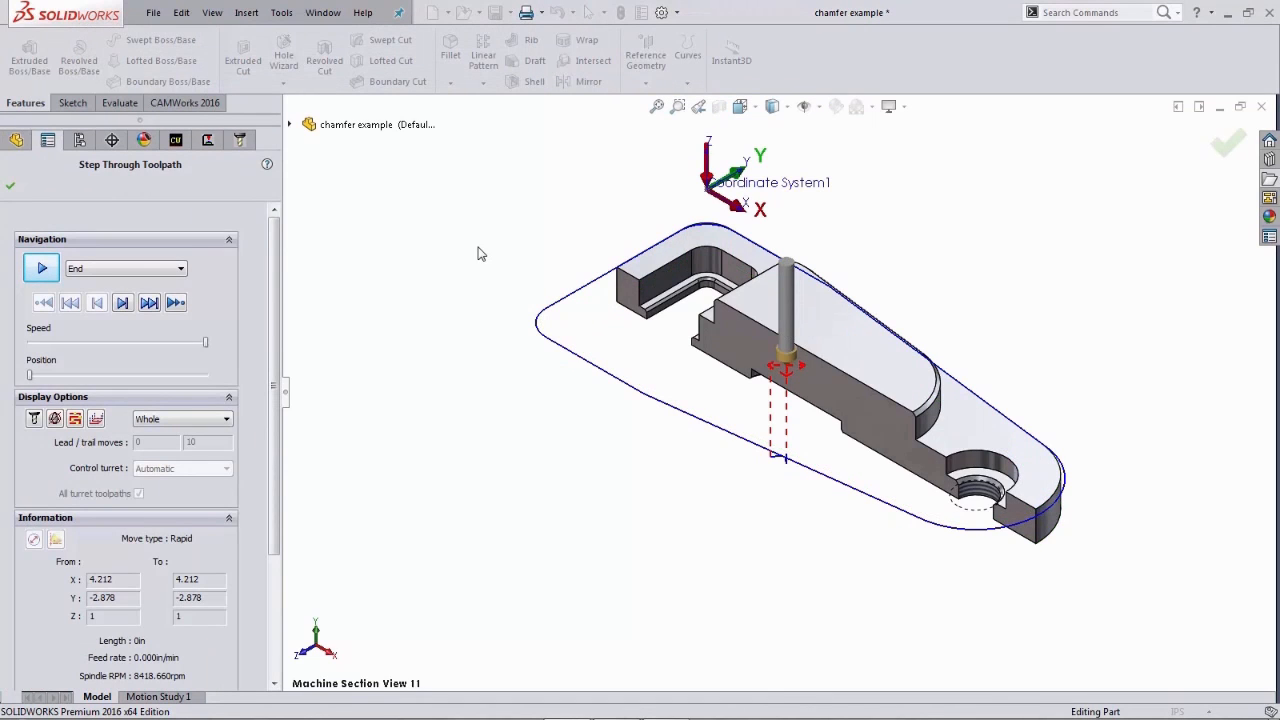
key("space")
left_click(288, 266)
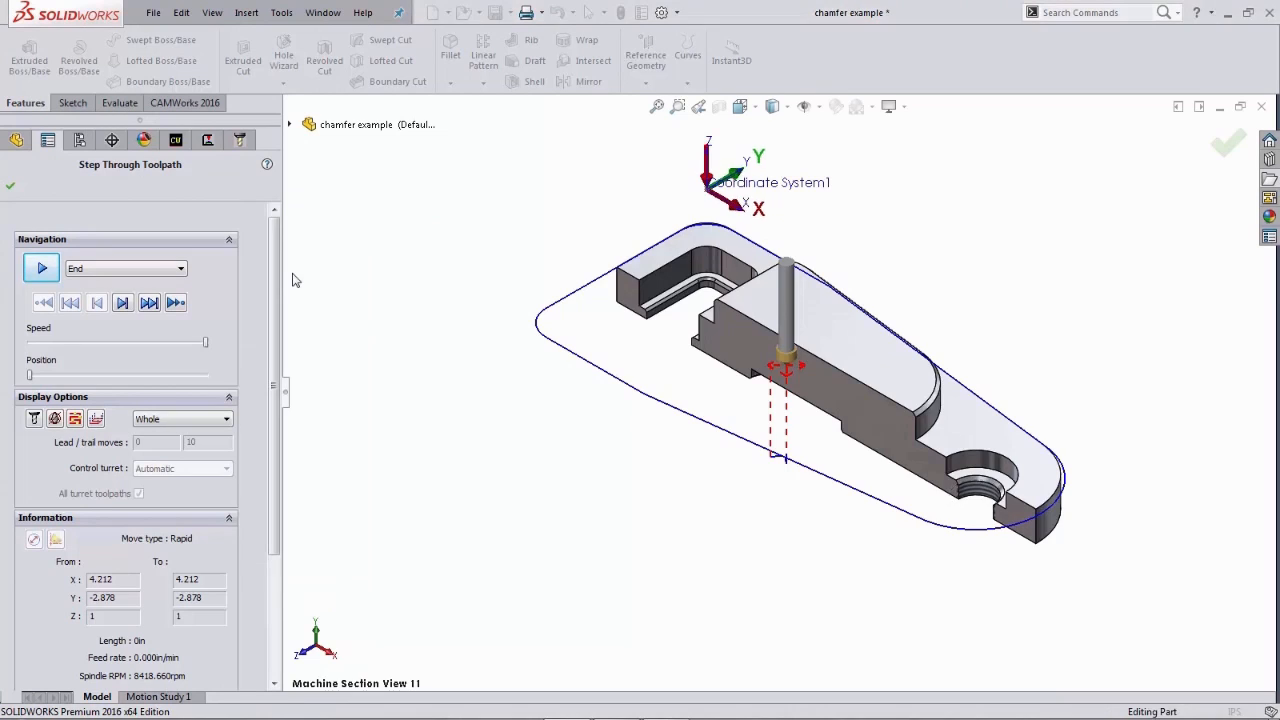
left_click(128, 312)
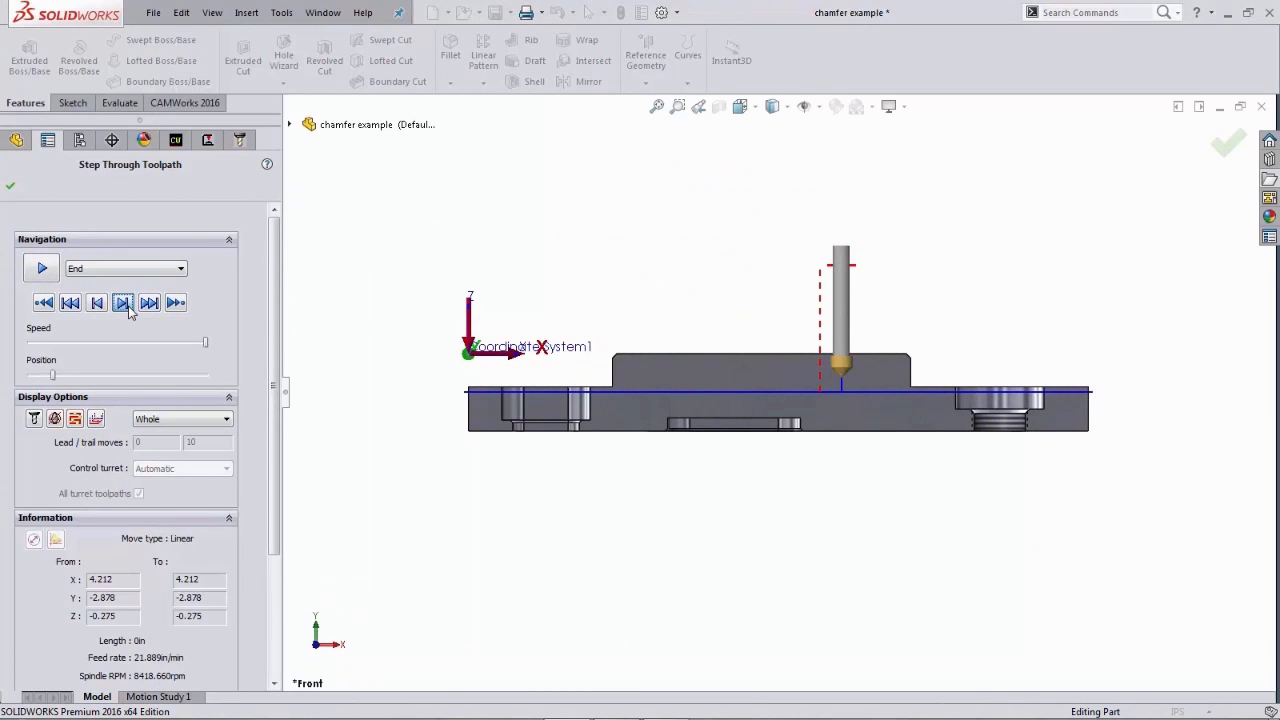
left_click(129, 307)
left_click(129, 307)
left_click(130, 306)
left_click(130, 306)
left_click(130, 306)
left_click(130, 306)
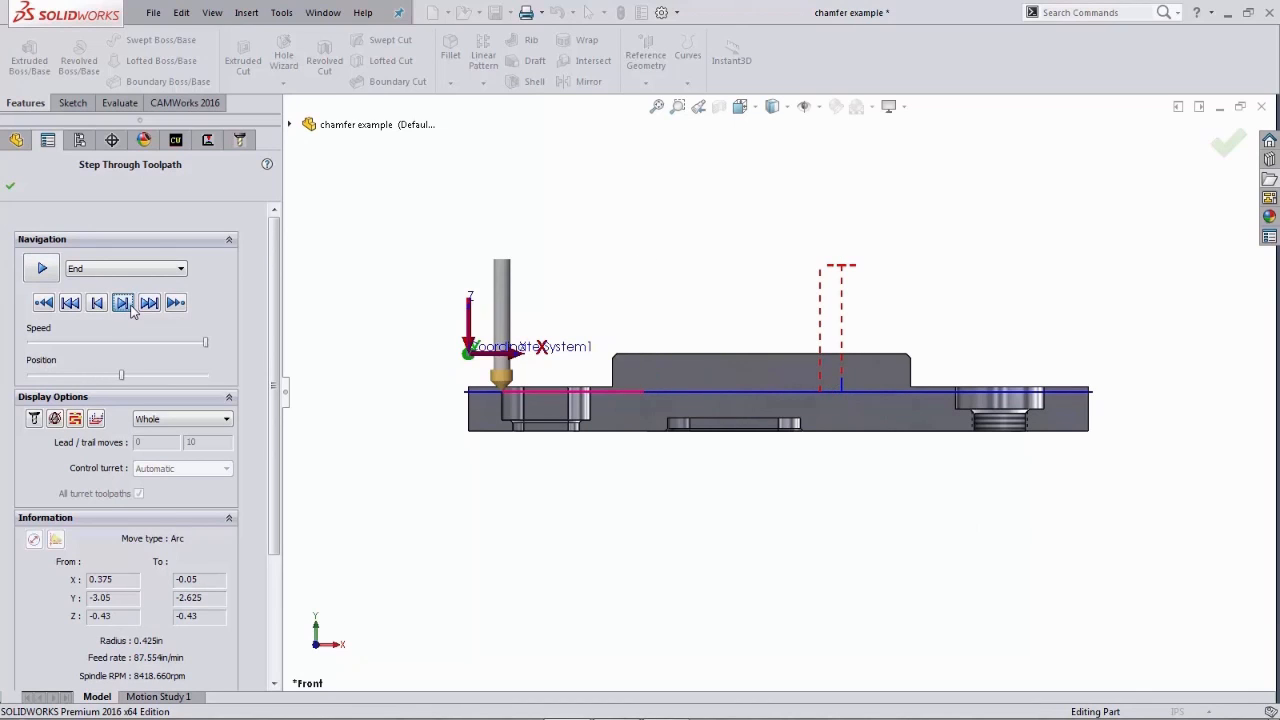
left_click(131, 305)
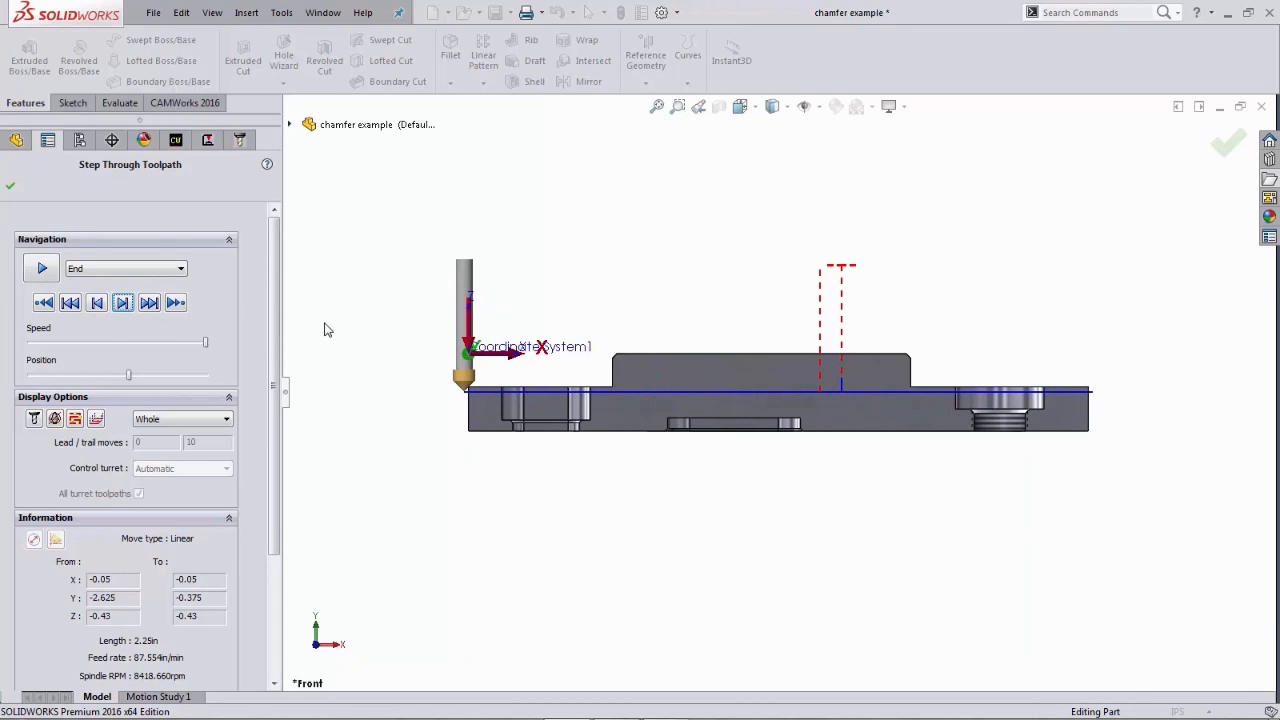
- Zoom in on the countersink tip where it meets the outer edge to inspect the chamfer pass
right_click_drag(360, 360, 375, 372)
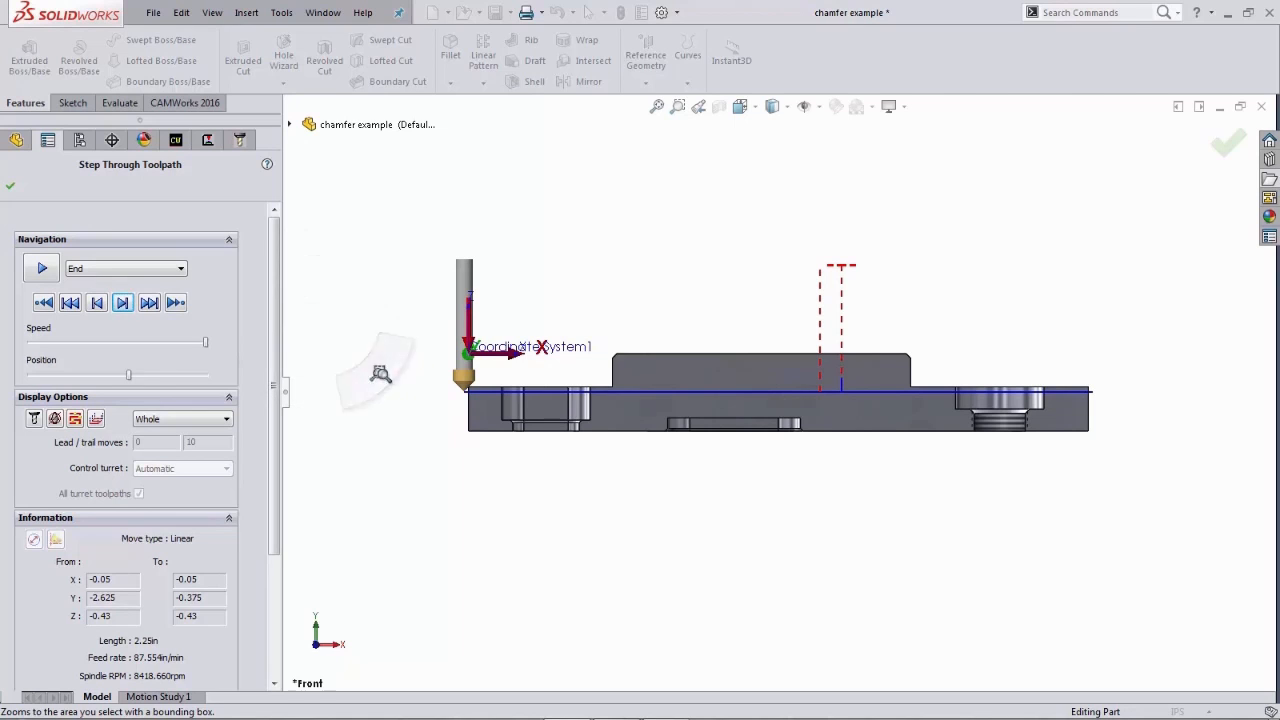
left_click_drag(400, 342, 543, 434)
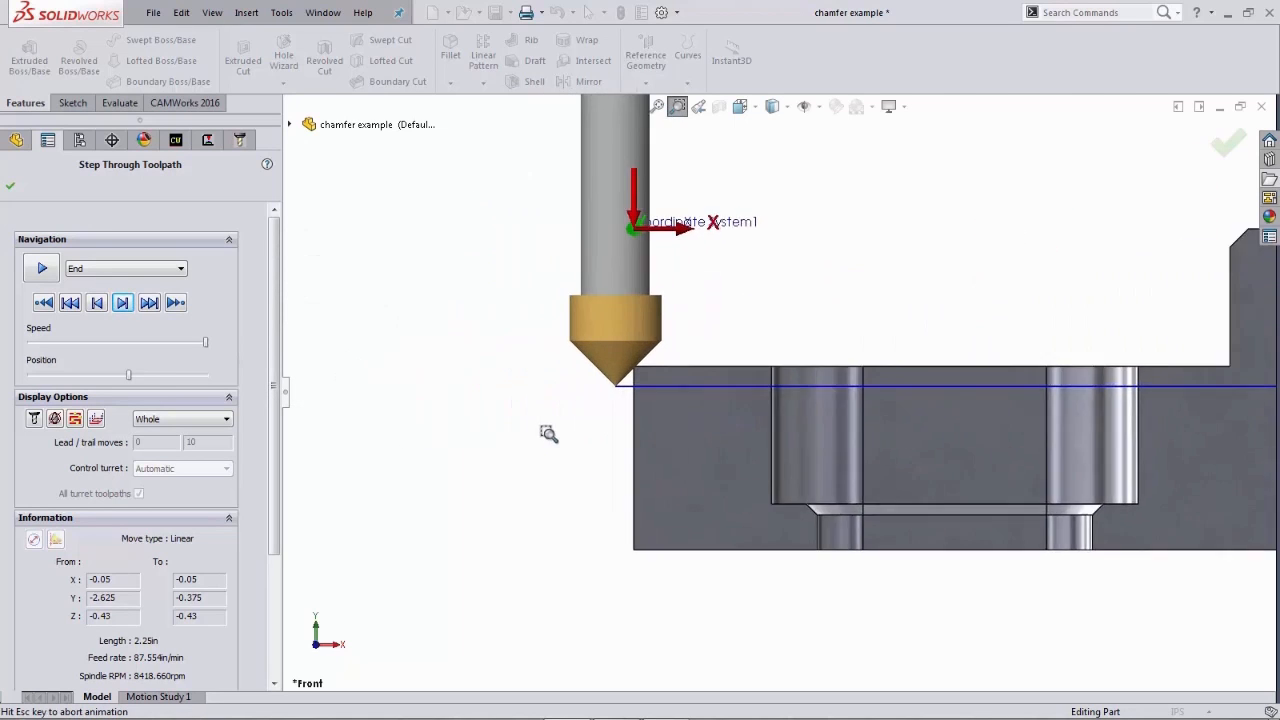
left_click_drag(505, 188, 920, 481)
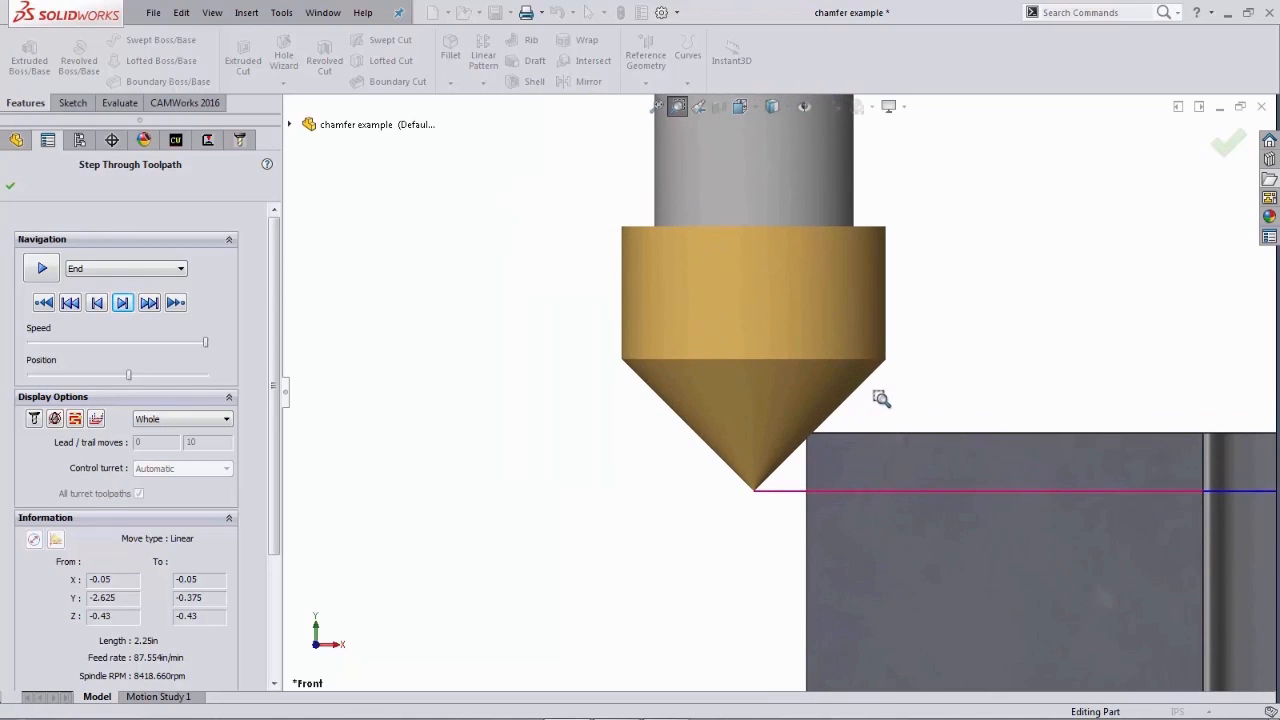
right_click_drag(532, 374, 583, 425)
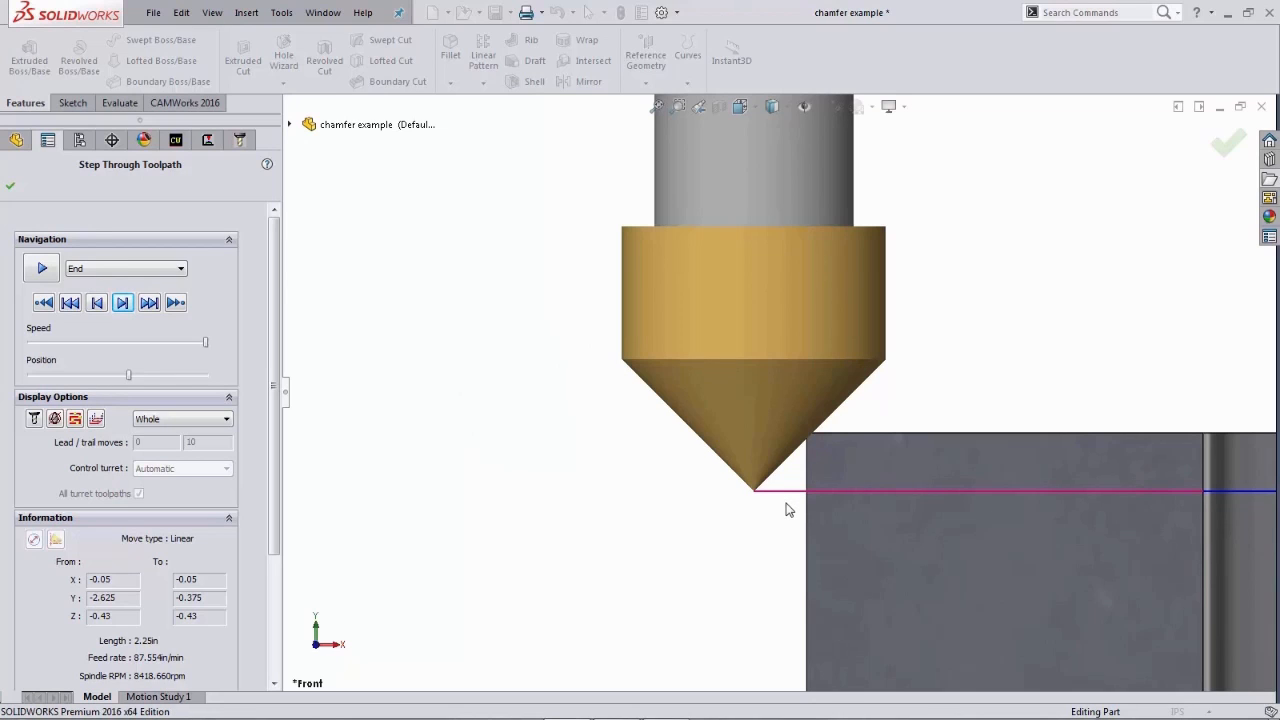
key("f")
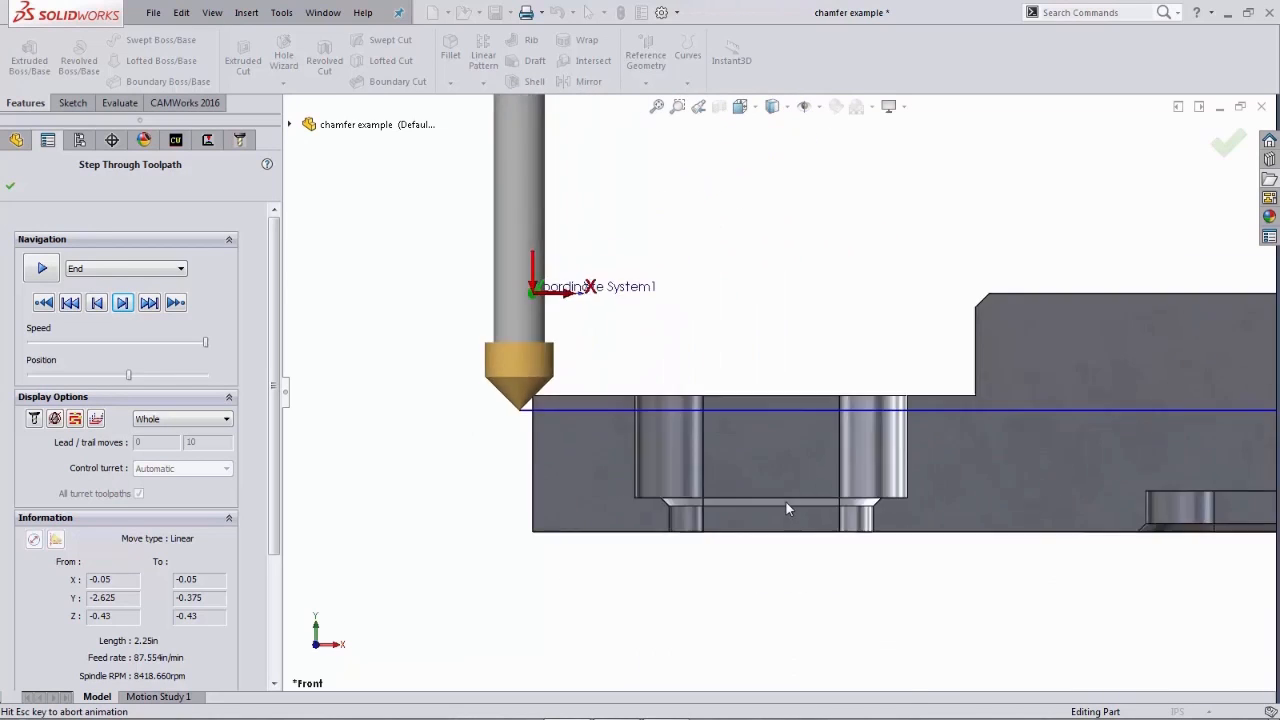
- Step through the rest of the toolpath, close the step-through, and accept the Contour Mill operation parameters
left_click(123, 305)
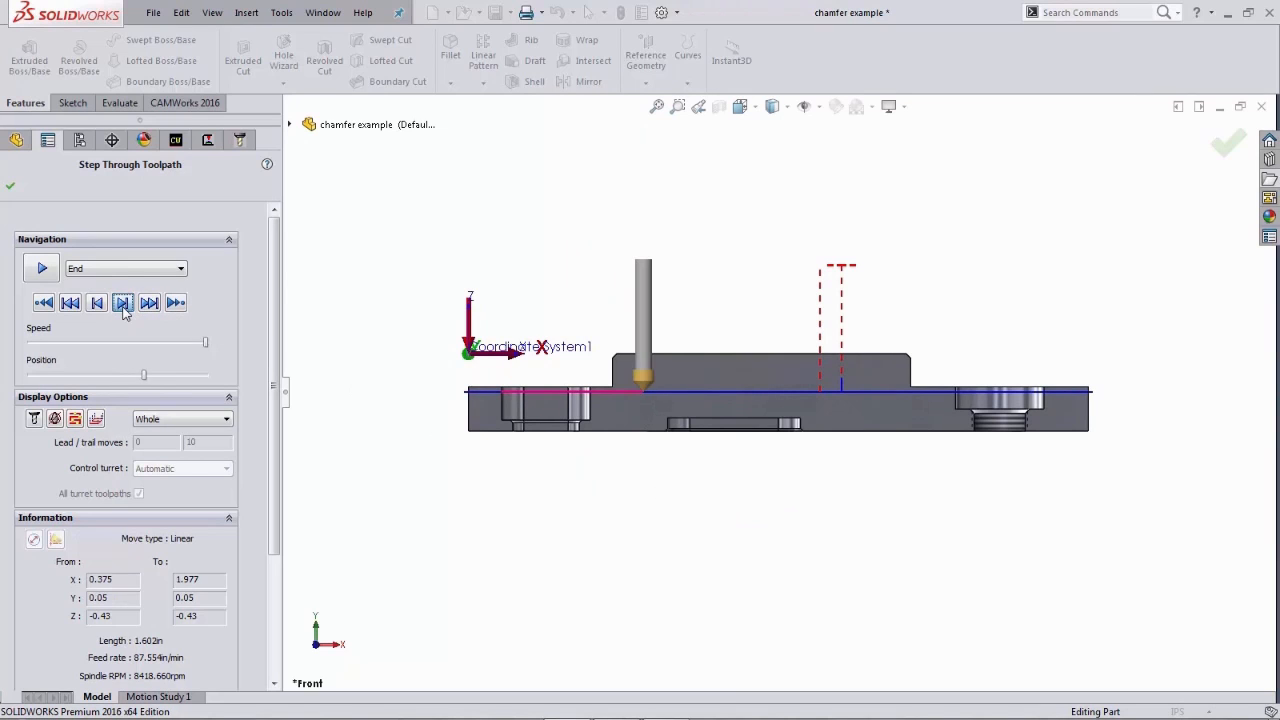
left_click(123, 304)
left_click(123, 304)
left_click(123, 304)
left_click(123, 304)
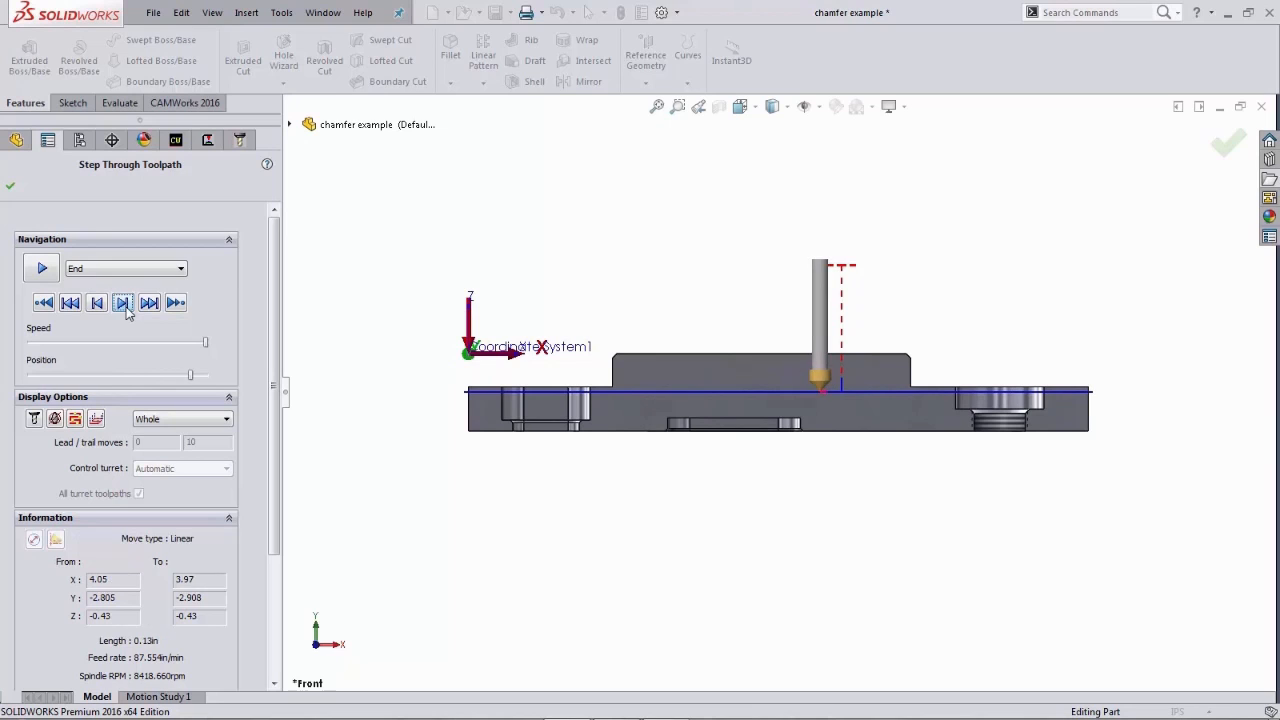
left_click(123, 304)
left_click(123, 304)
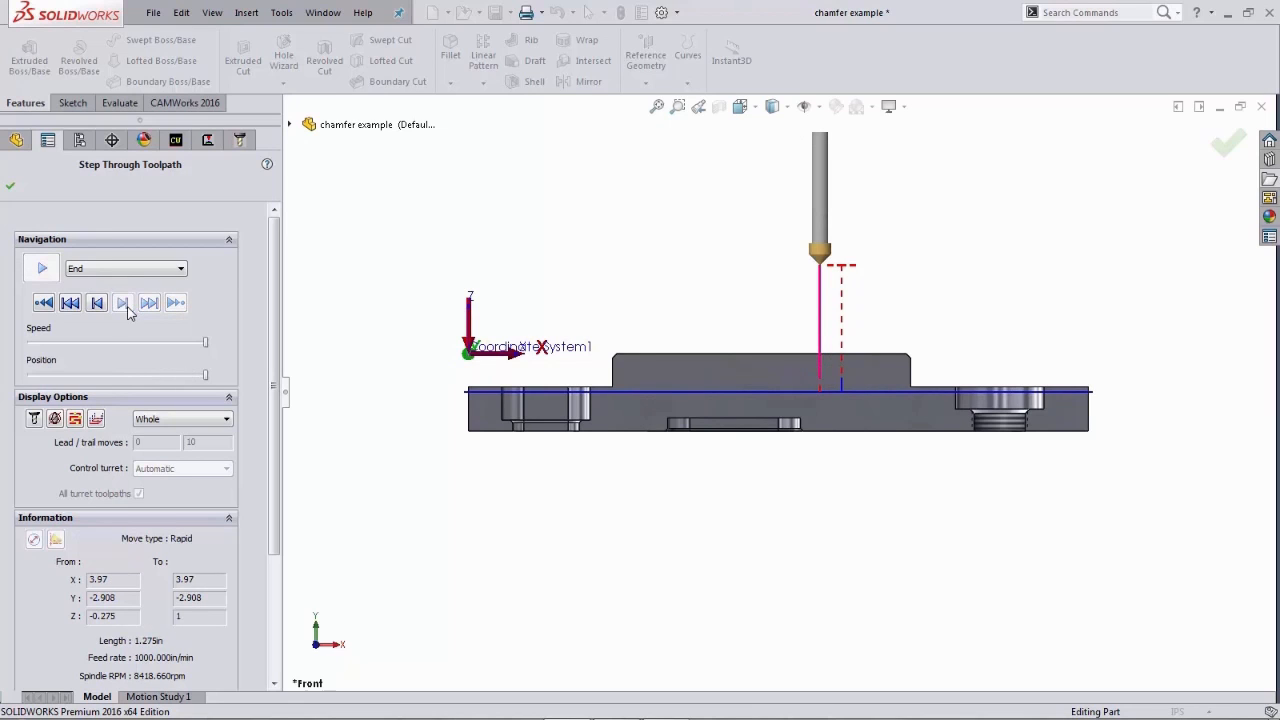
left_click(10, 186)
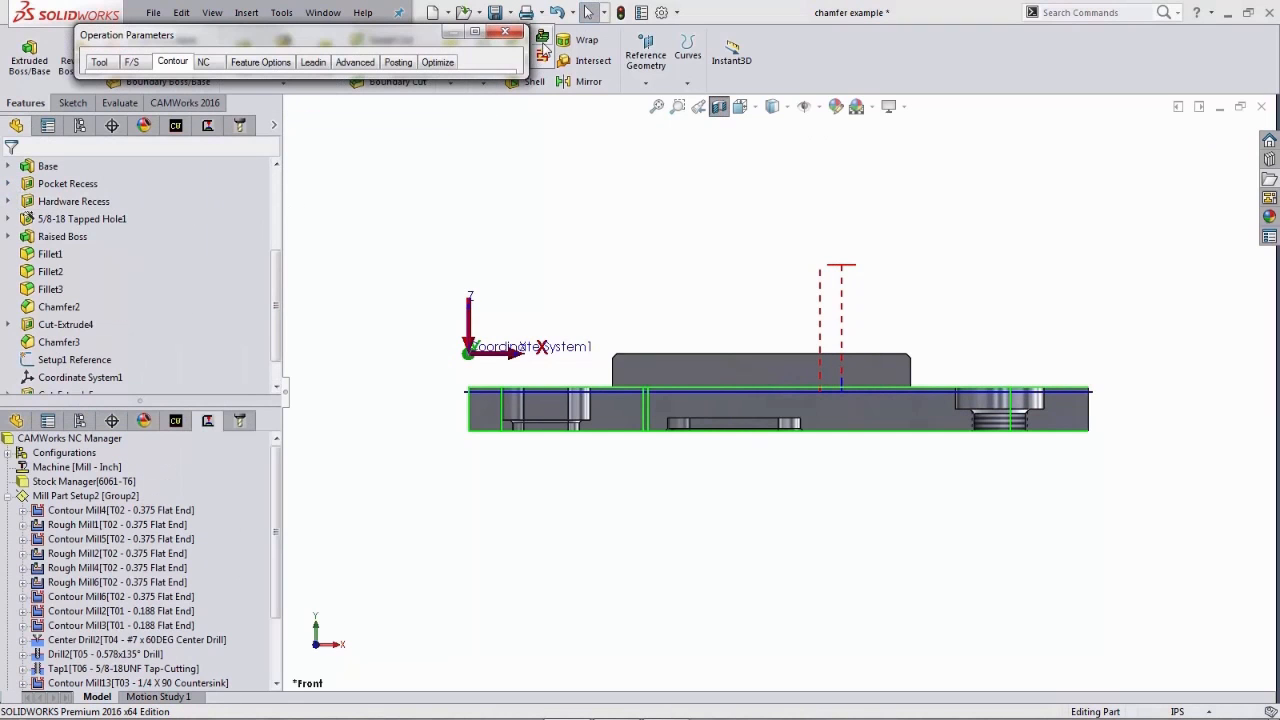
left_click(478, 36)
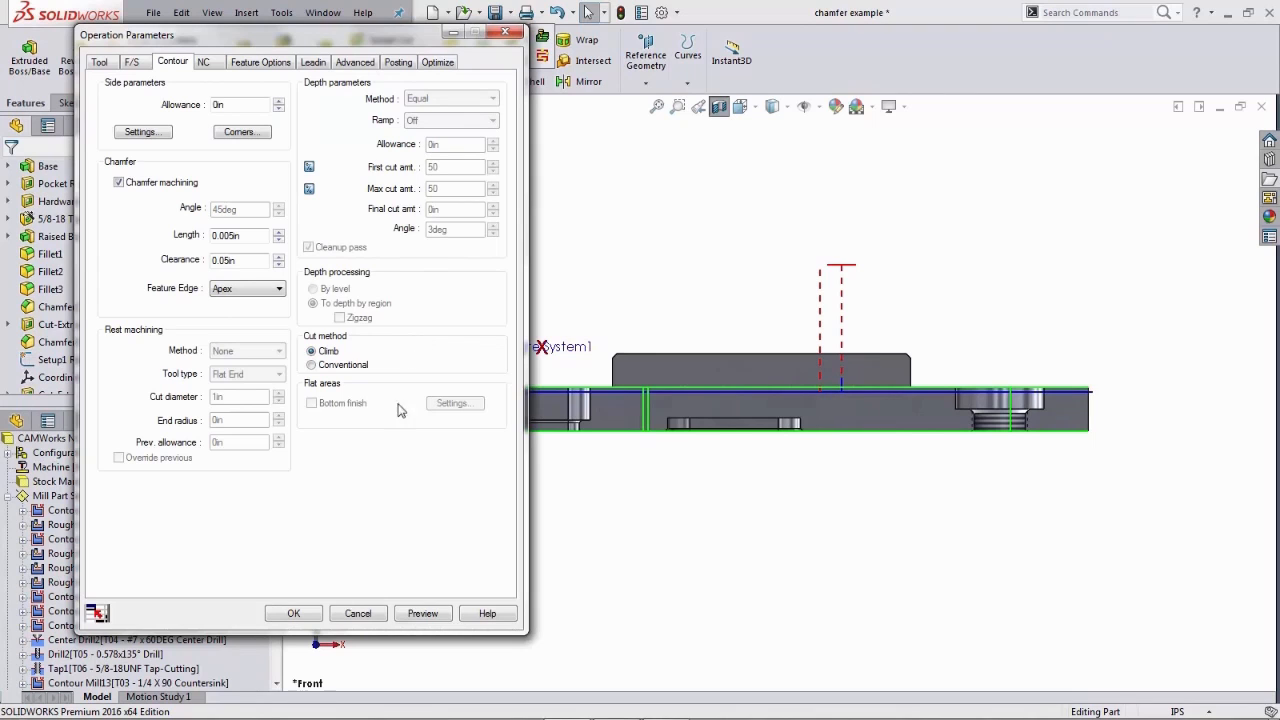
left_click(294, 613)
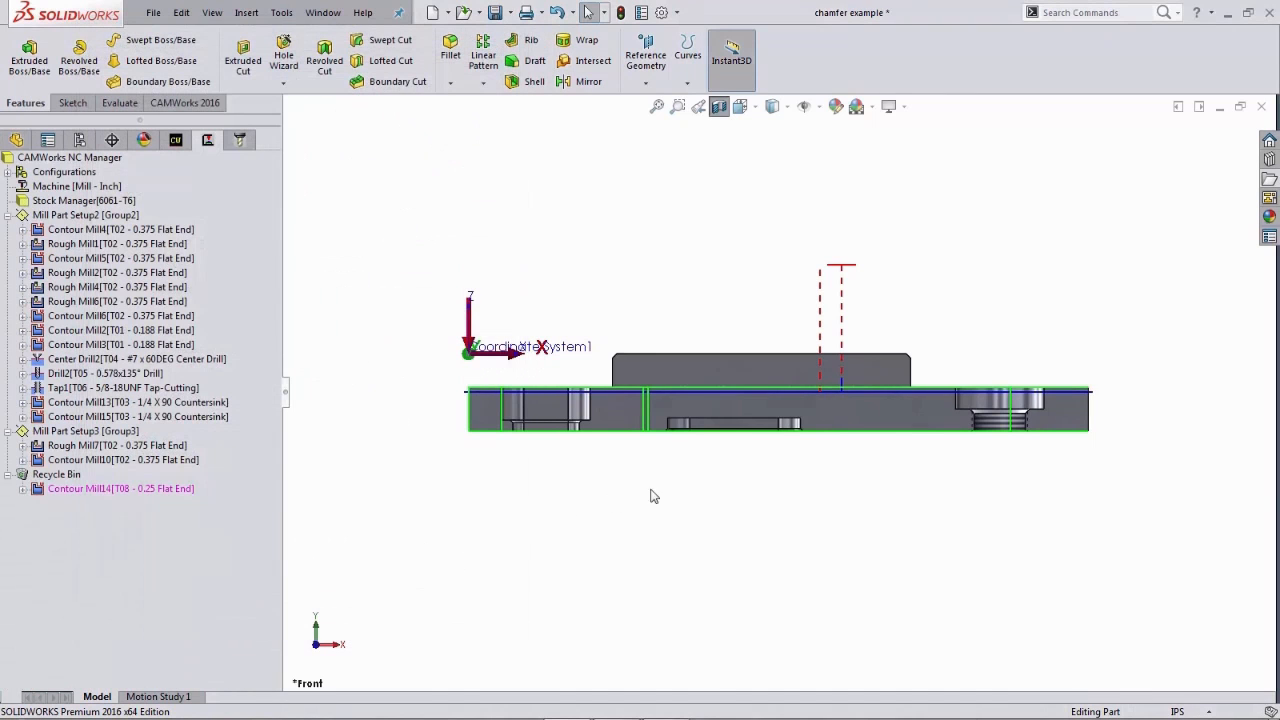
- Turn off the section view and return to the isometric view
left_click(719, 106)
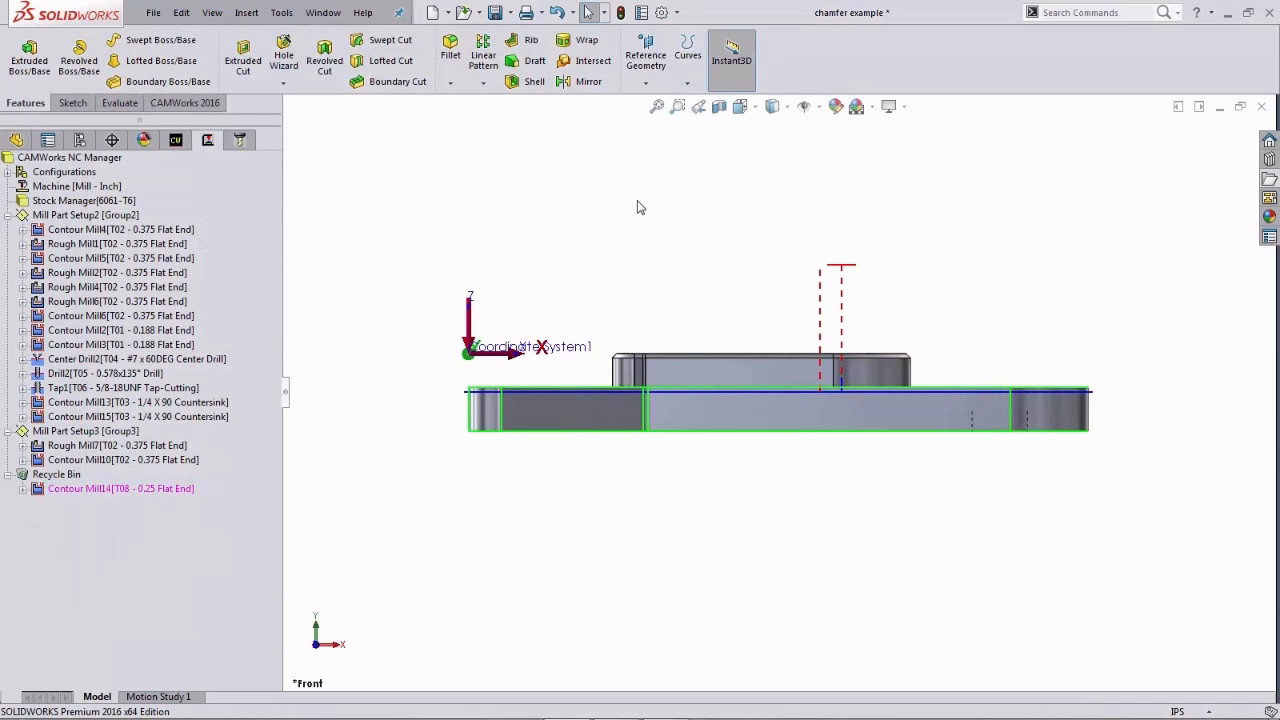
key("space")
left_click(660, 178)
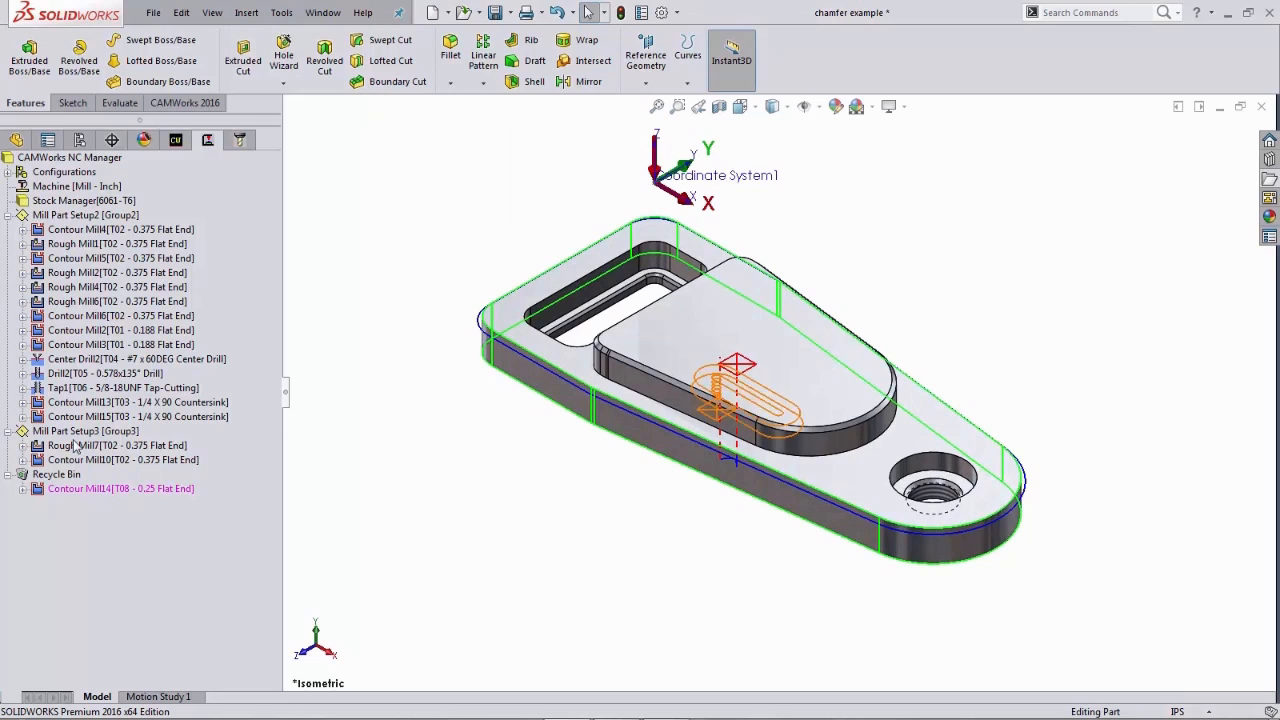
- Collapse Mill Part Setup3 and run the toolpath simulation for Mill Part Setup2
left_click(8, 437)
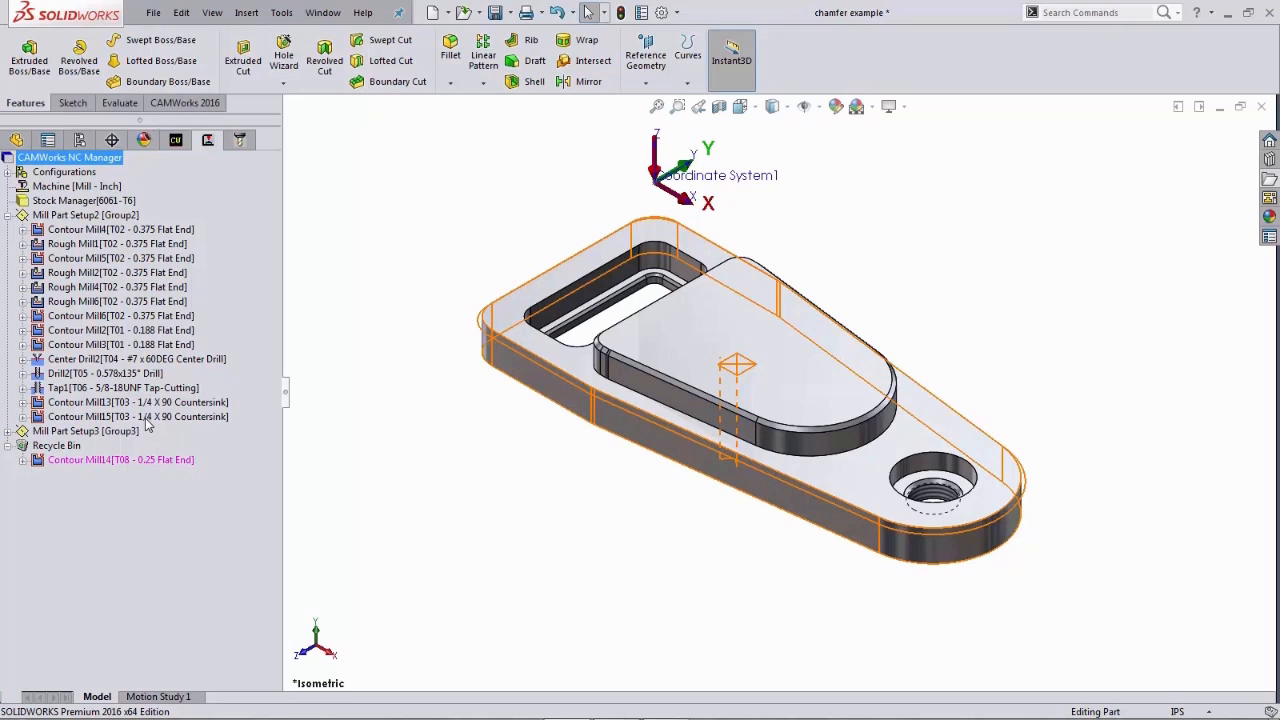
right_click(112, 219)
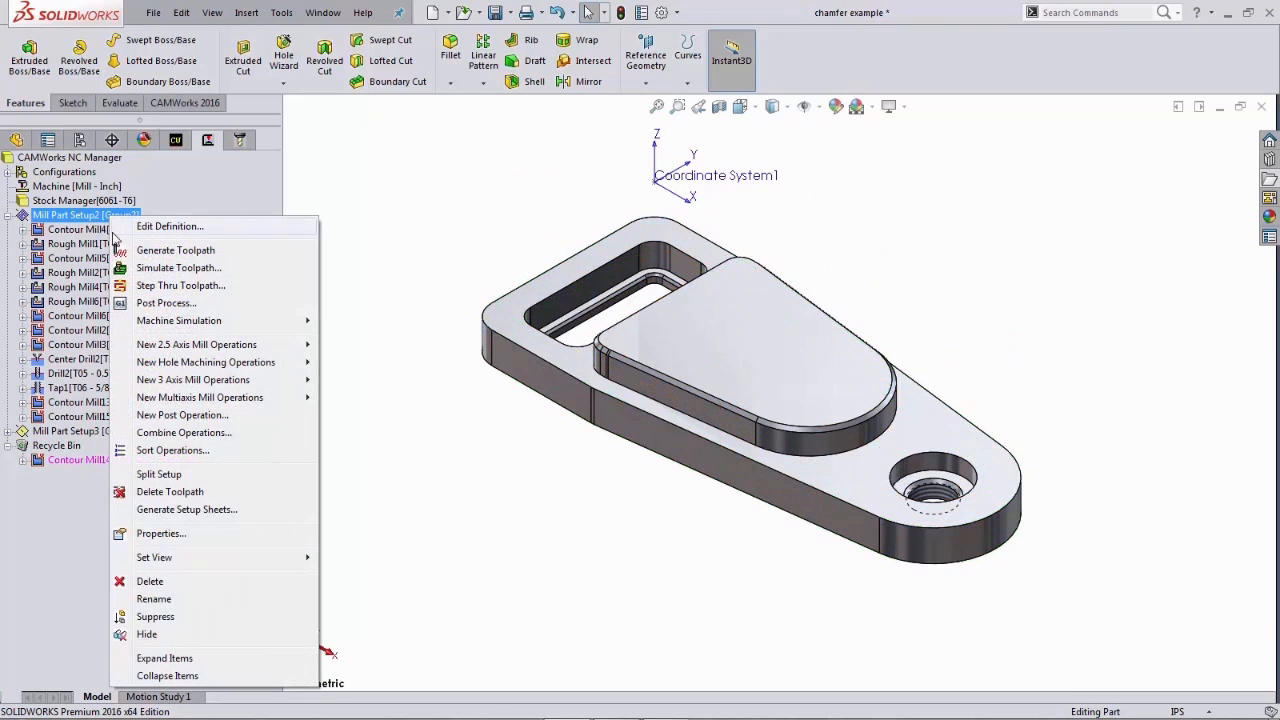
left_click(121, 270)
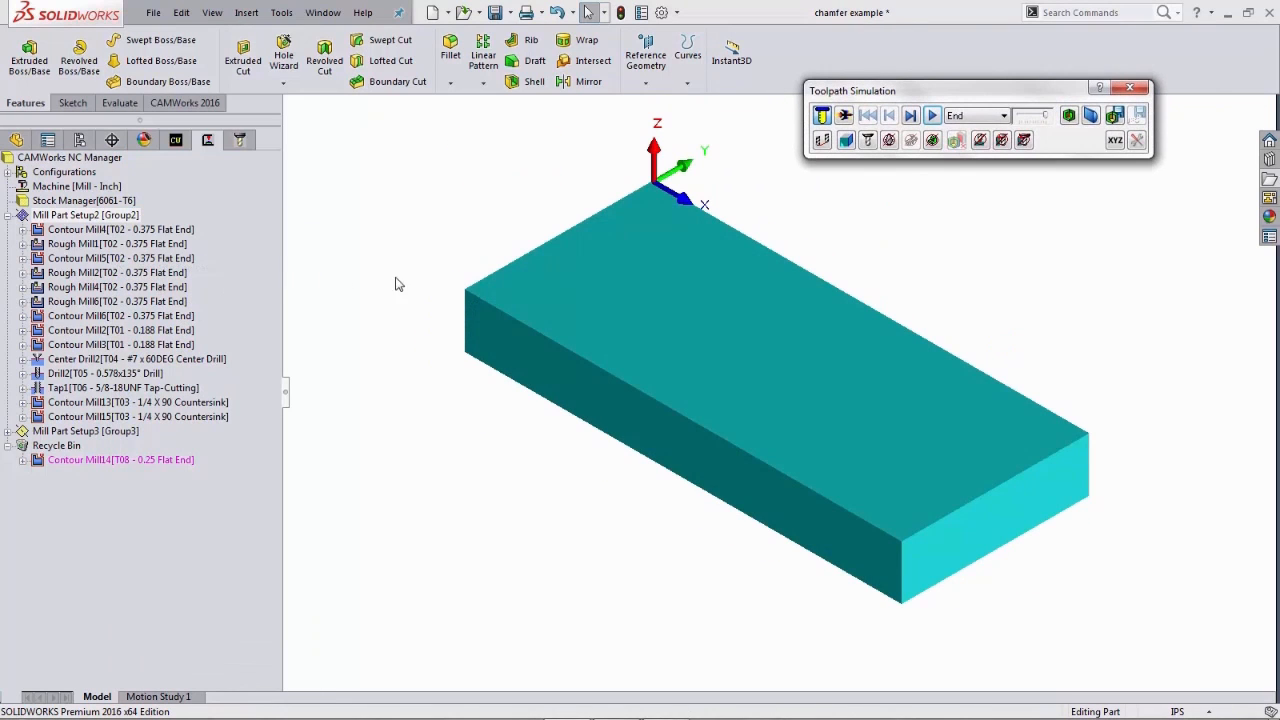
left_click(931, 116)
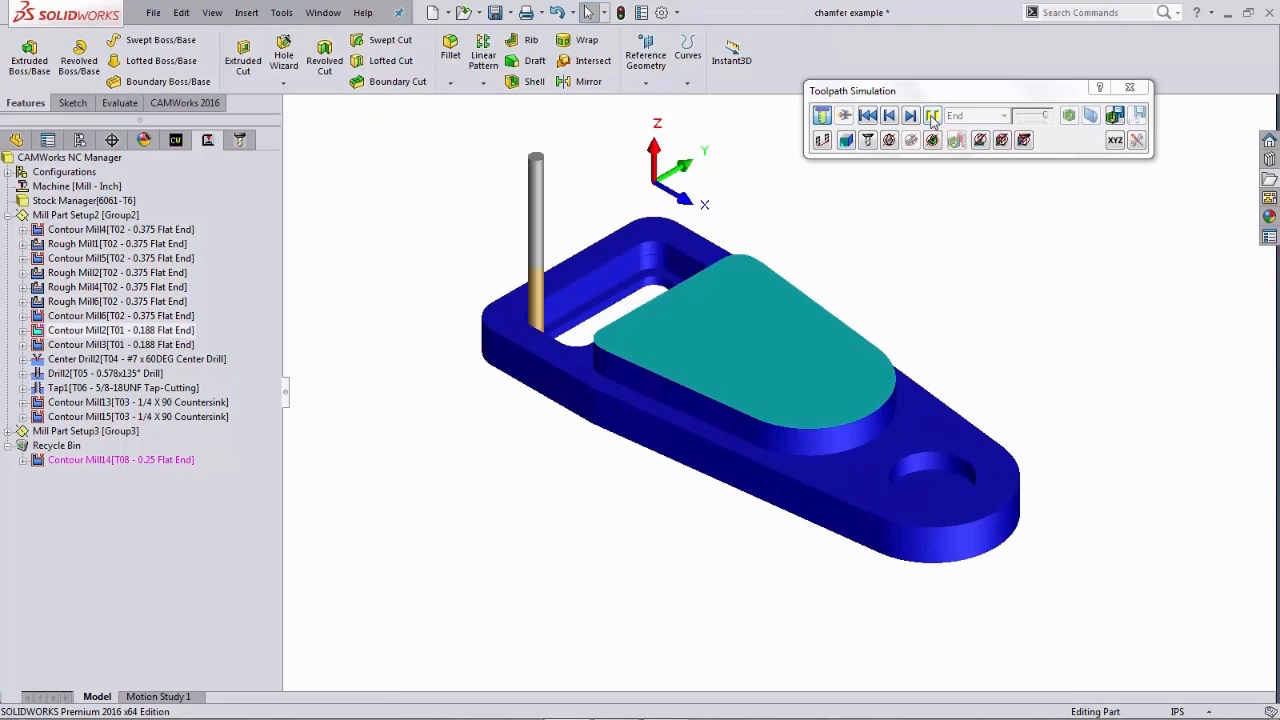
left_click(932, 116)
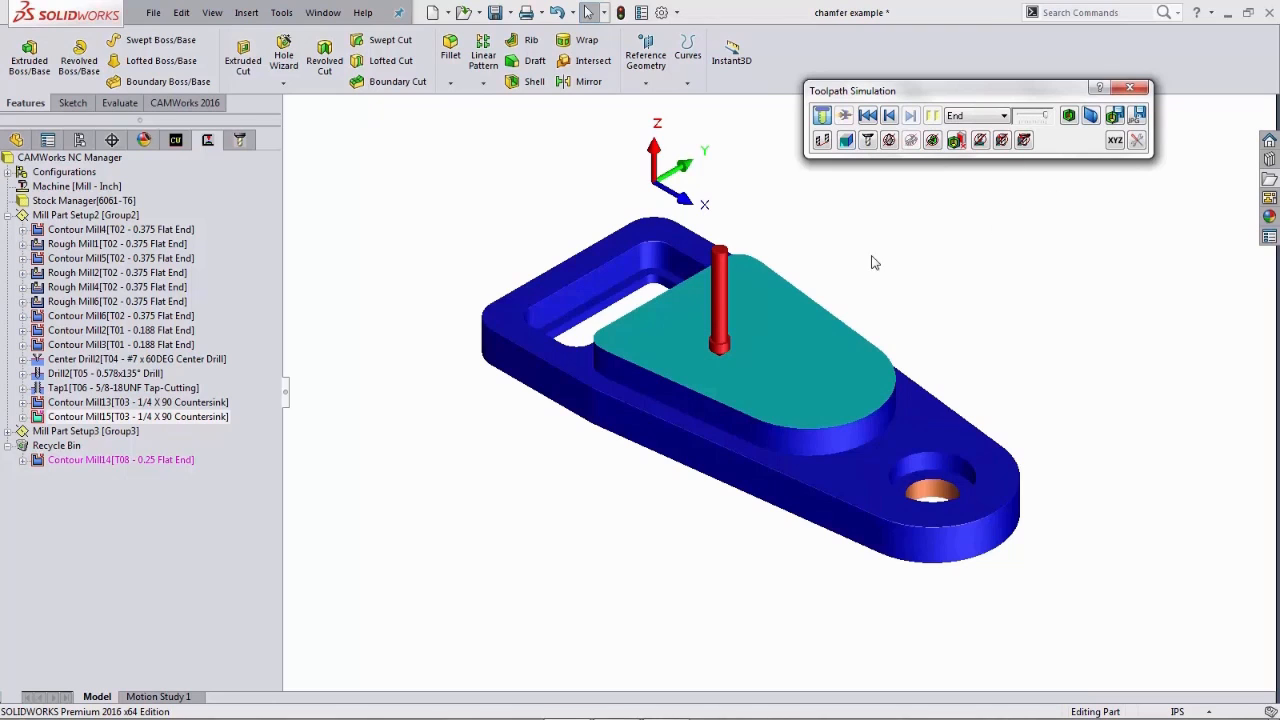
- Zoom in on the pocket's outer edge, show the difference between part and simulated stock, and close the simulation
scroll(577, 330, "down", 5)
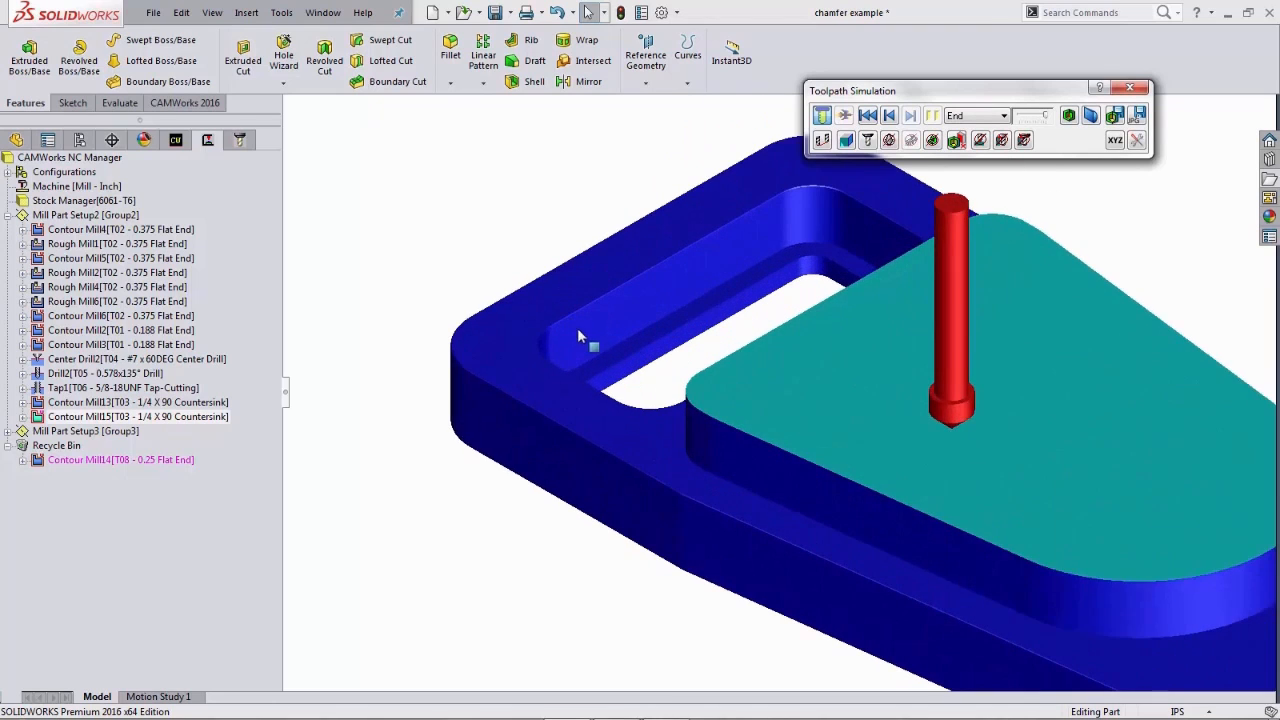
scroll(587, 337, "down", 6)
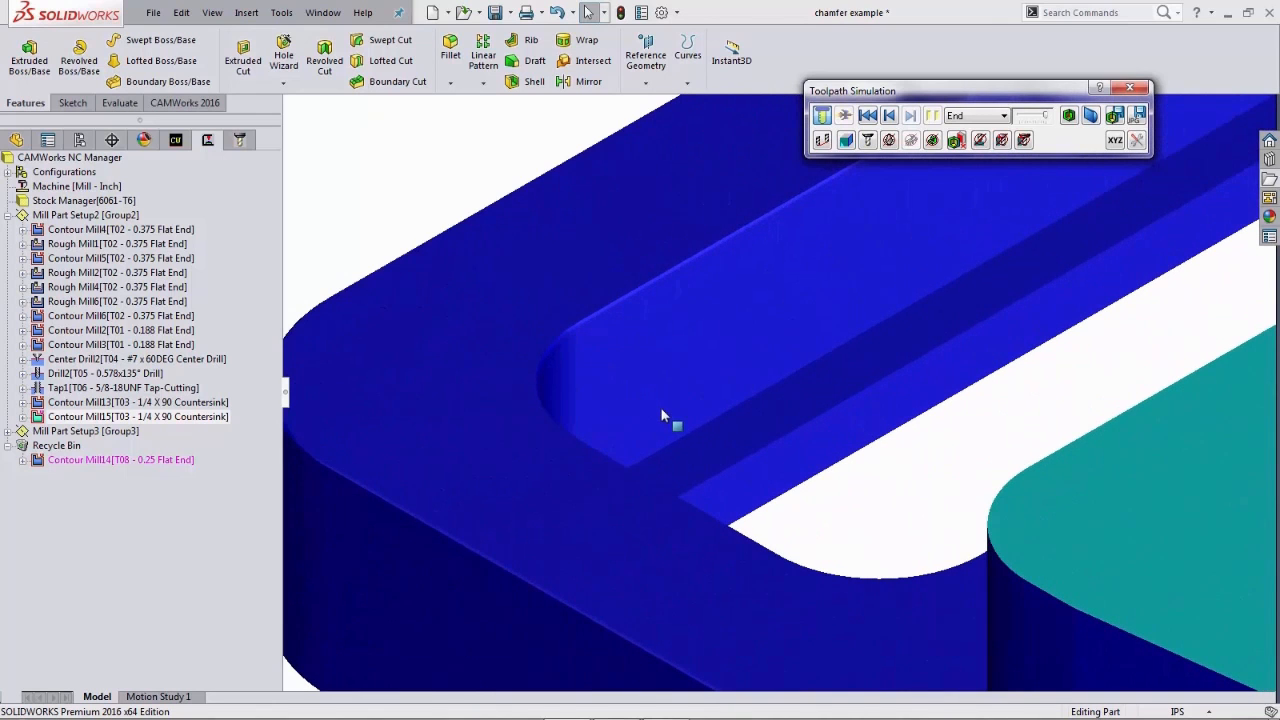
middle_click_drag(650, 411, 563, 434)
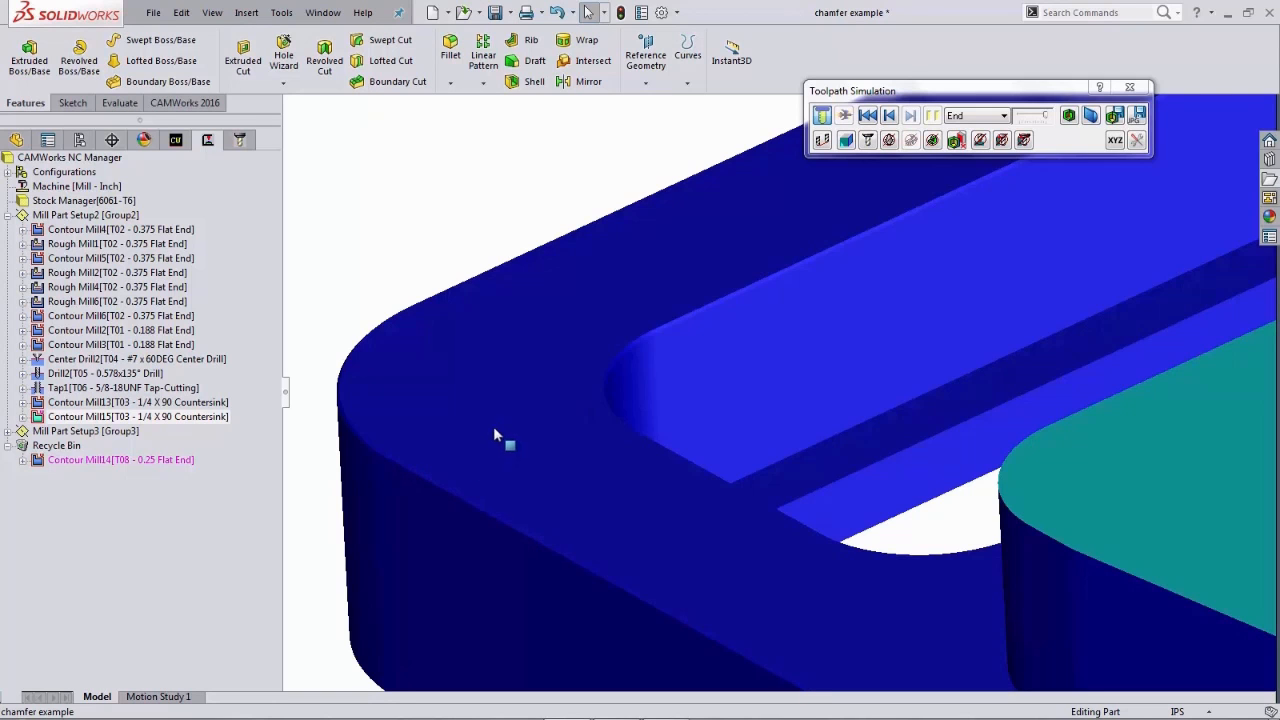
middle_click_drag(494, 424, 499, 432)
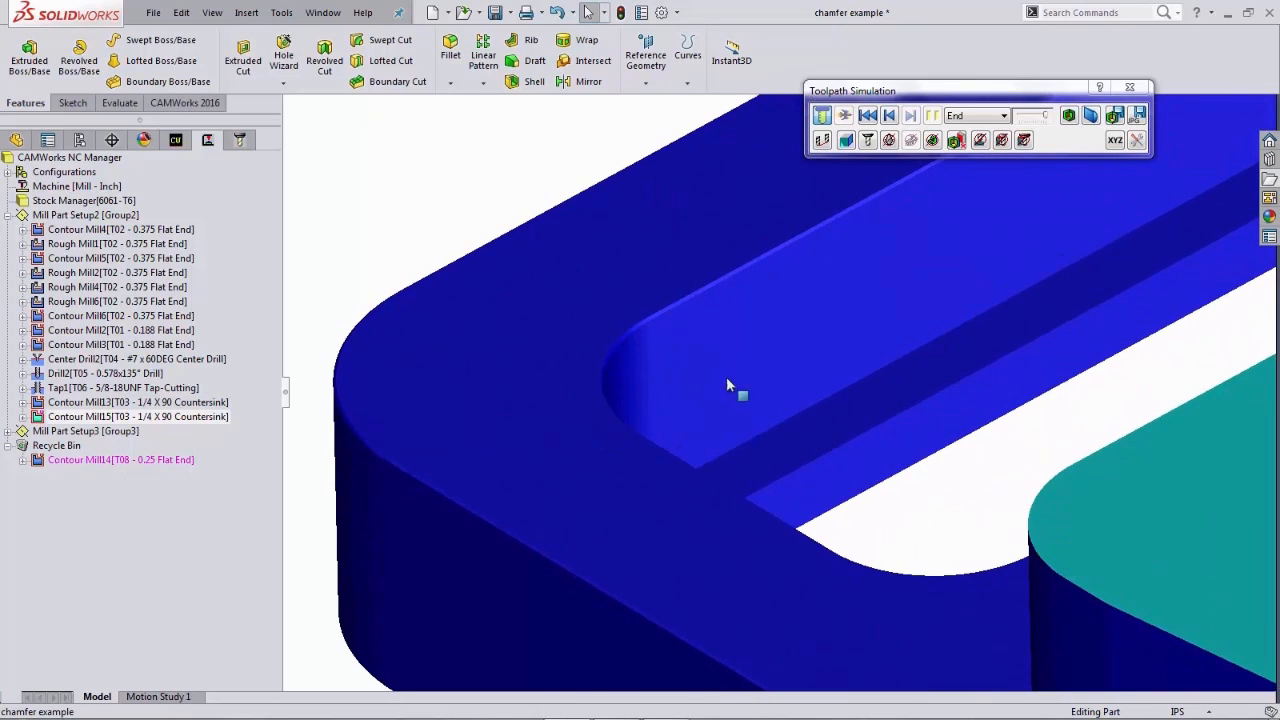
left_click(1069, 116)
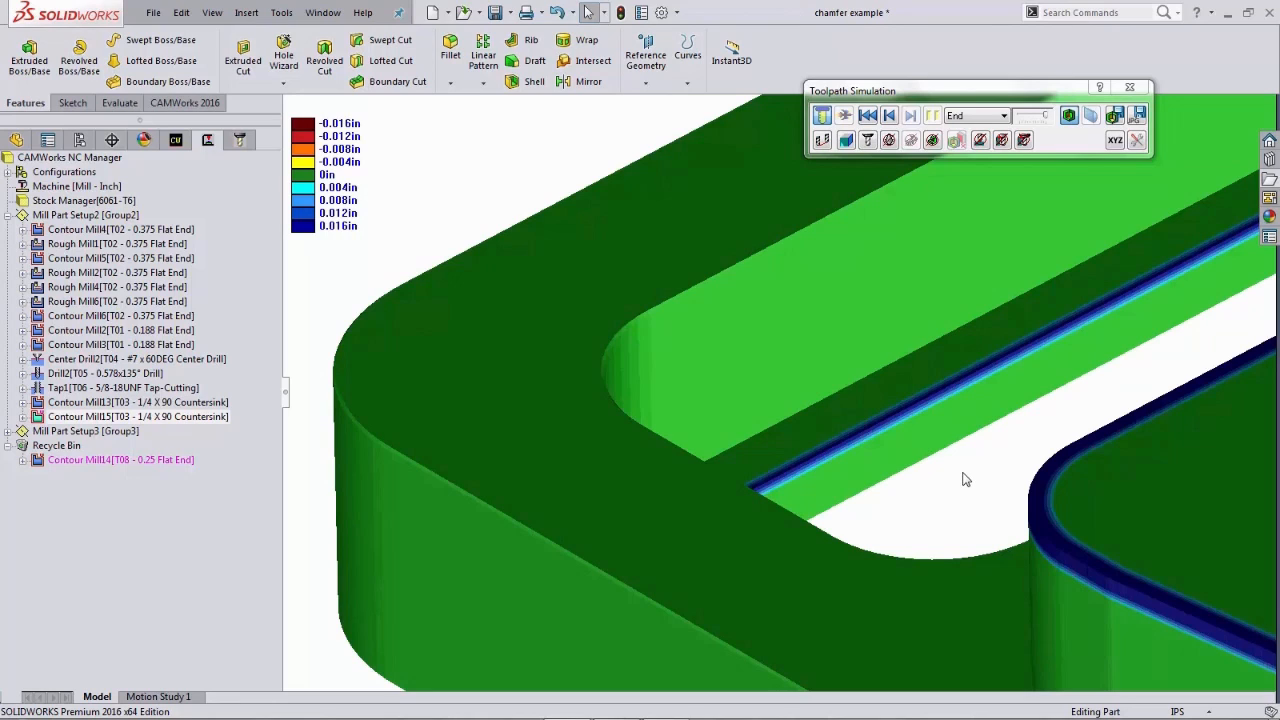
left_click(1128, 90)
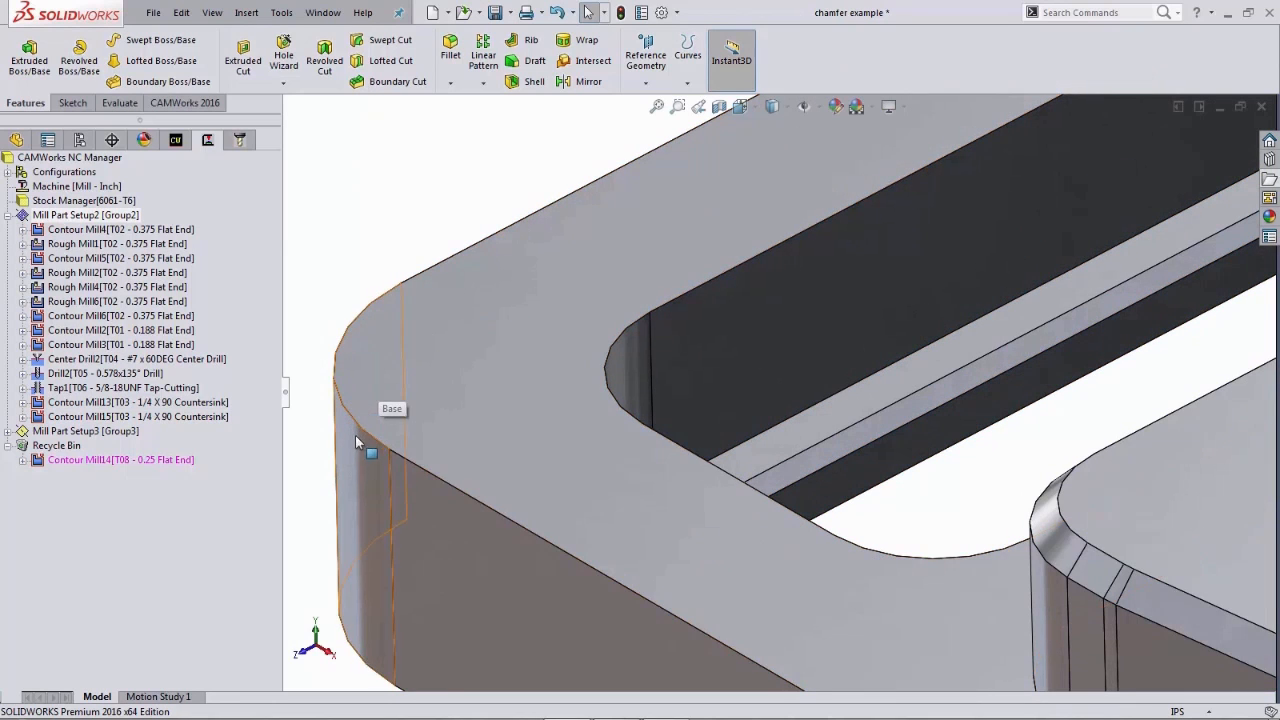
- Inspect the outer edge and the pocket corner radii on the part model
middle_click_drag(431, 387, 426, 386)
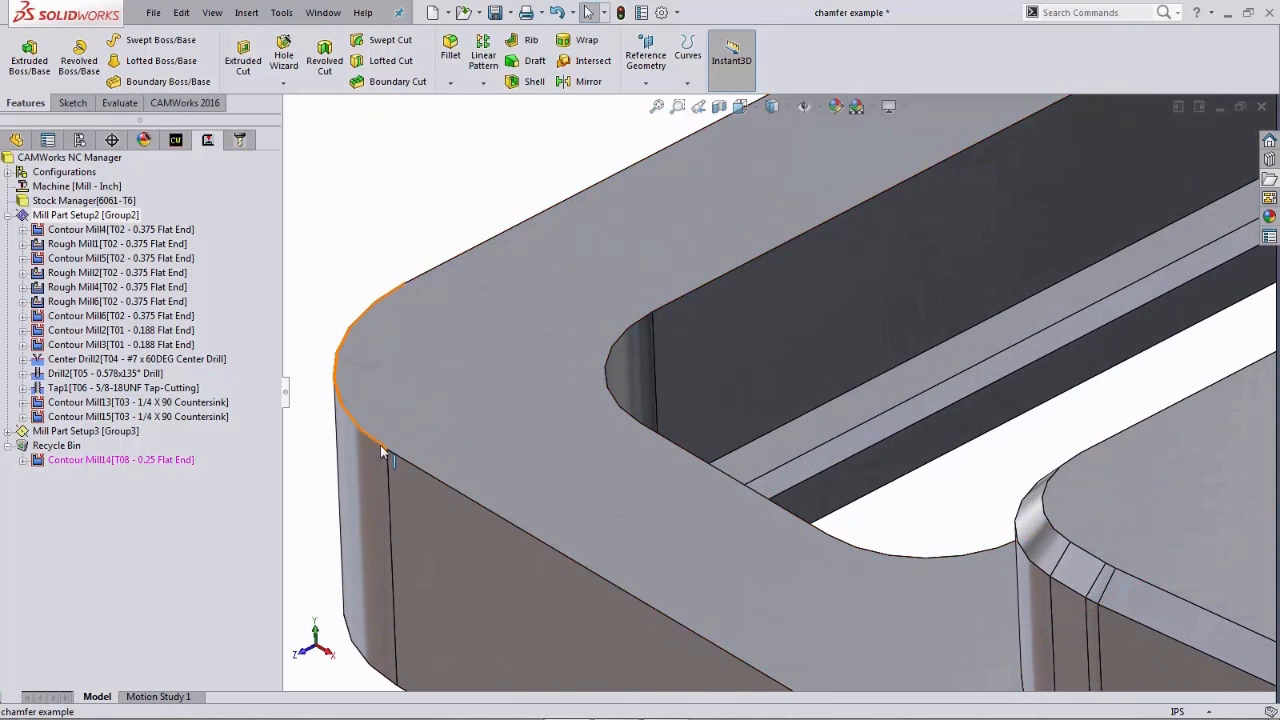
left_click(381, 444)
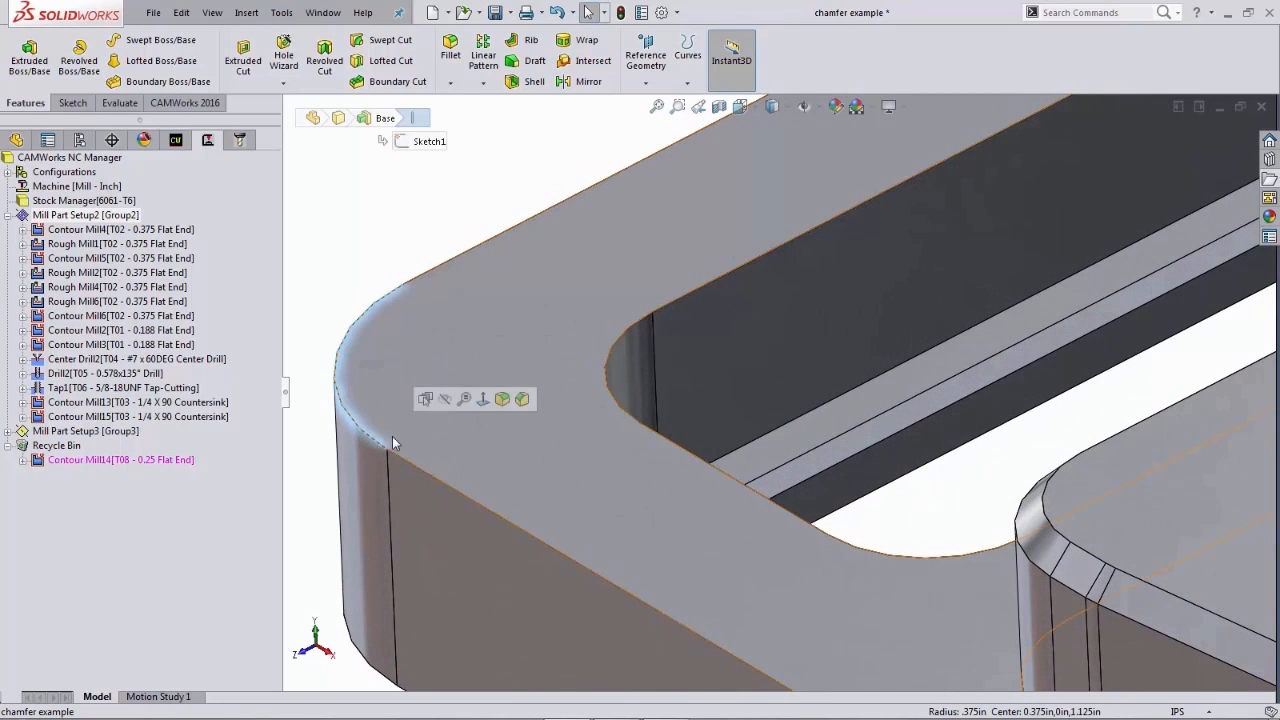
left_click(610, 388)
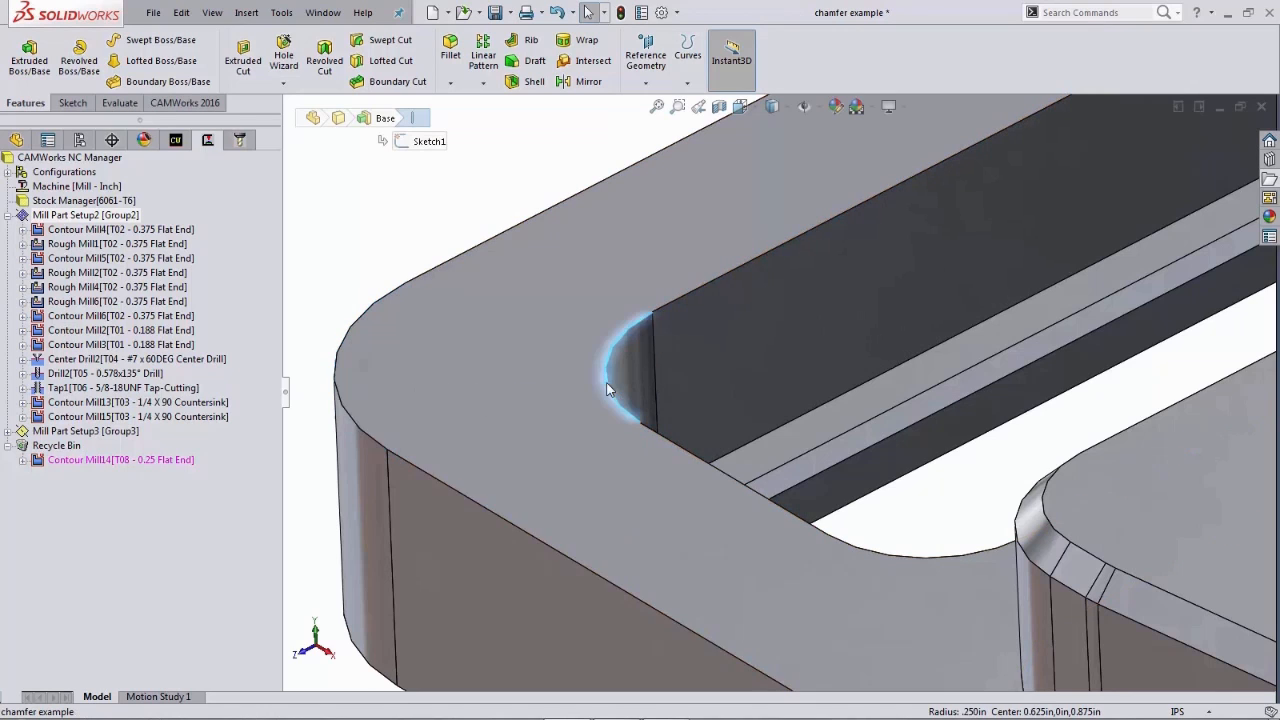
key("Escape")
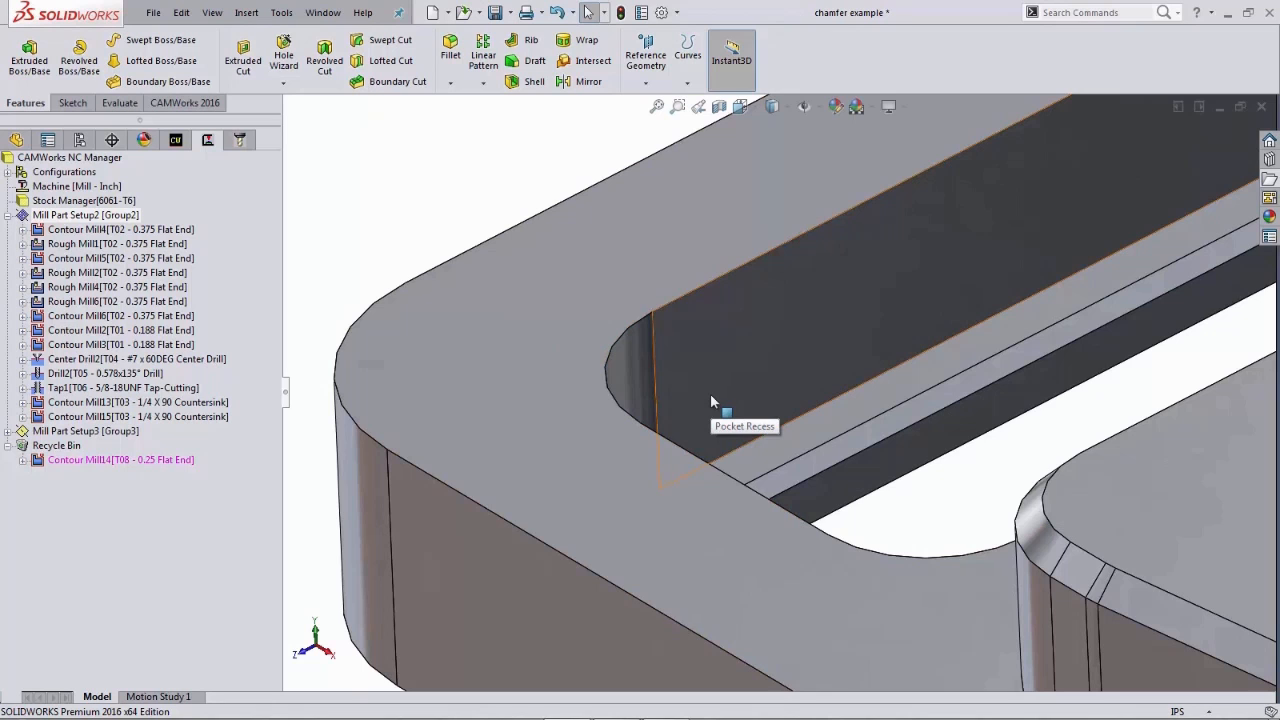
- Return to the isometric view and save the part
key("space")
left_click(762, 352)
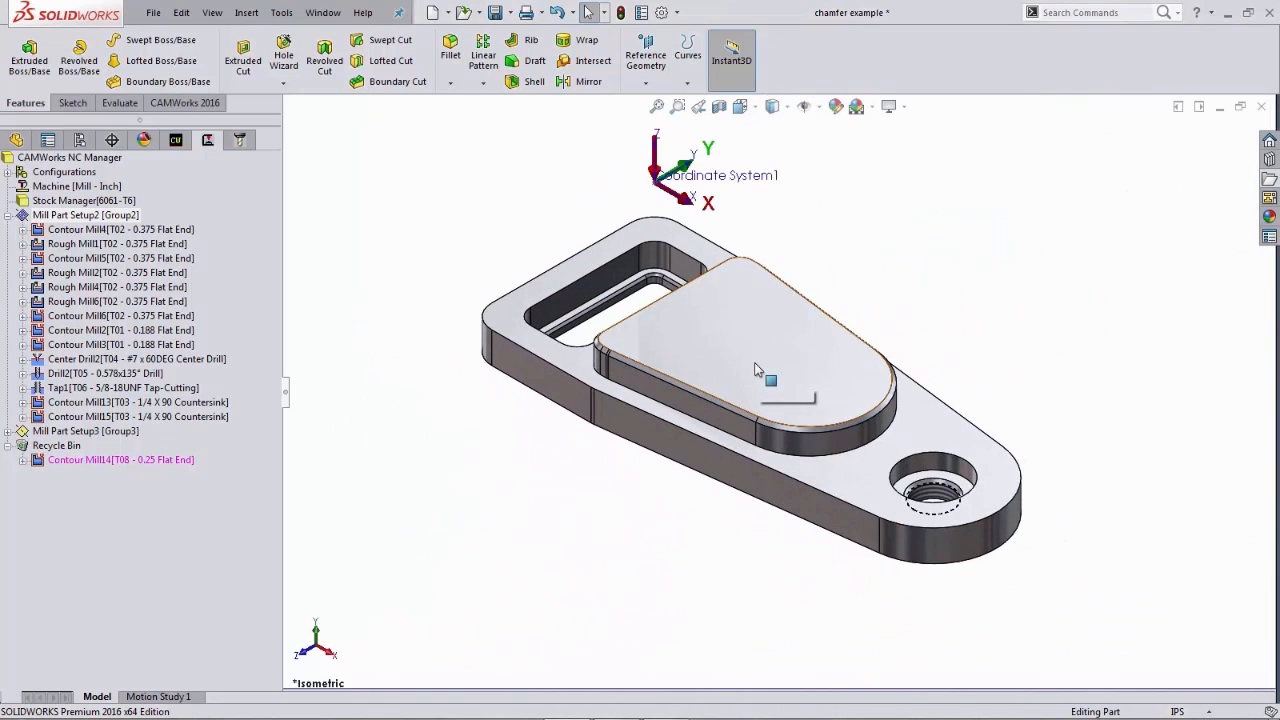
key("ctrl+s")
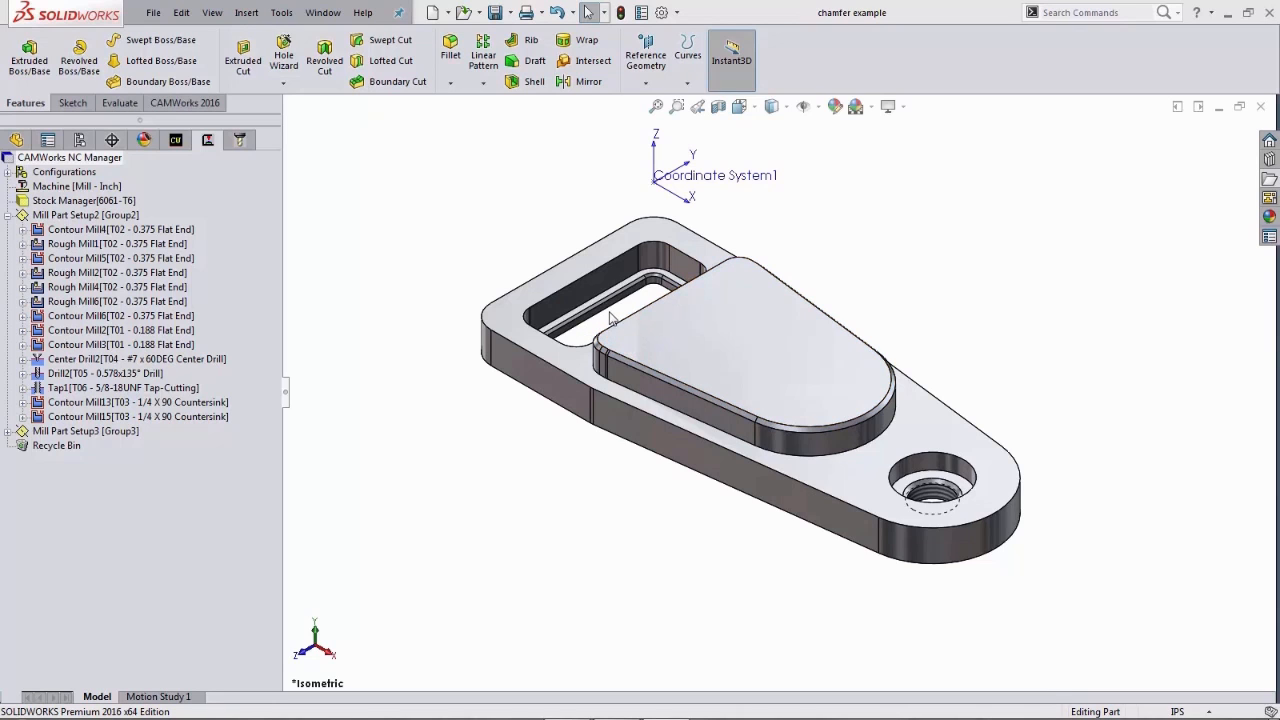
- Zoom in on the raised boss edge to inspect its chamfer dimensions, then return to the isometric view
middle_click_drag(613, 338, 648, 356)
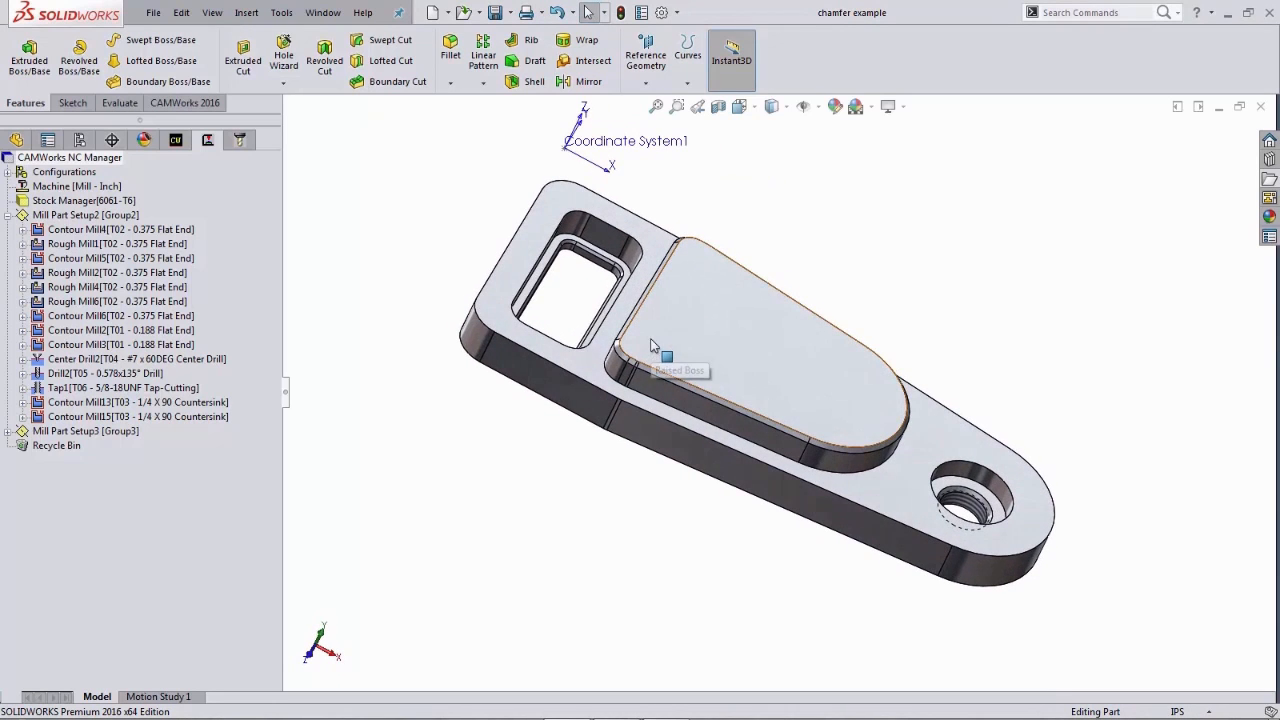
right_click_drag(589, 276, 617, 318)
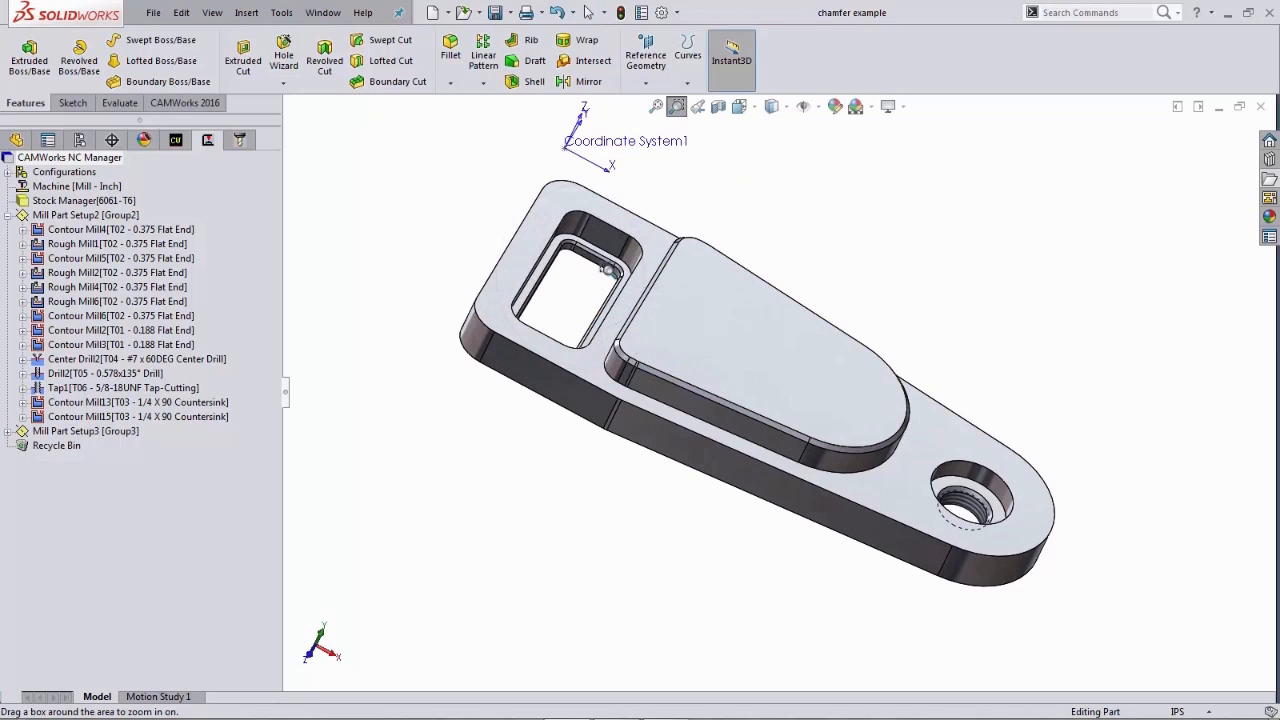
left_click_drag(585, 244, 745, 410)
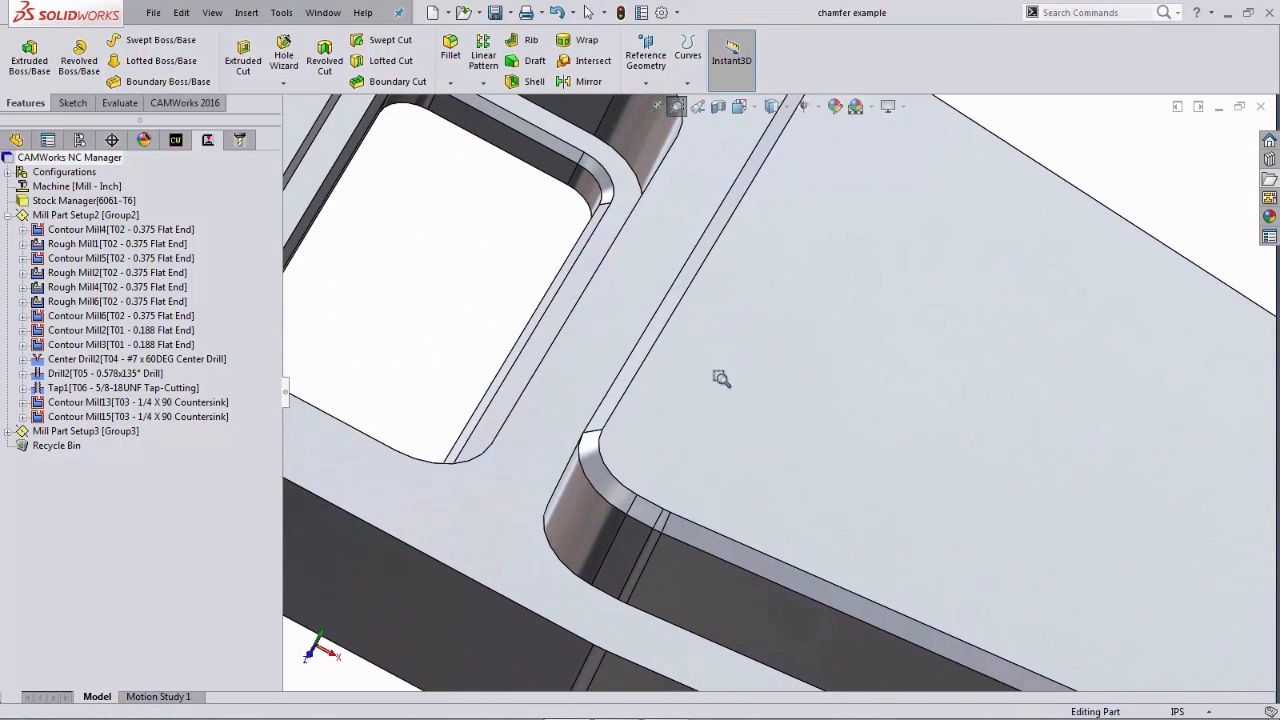
right_click_drag(717, 386, 774, 446)
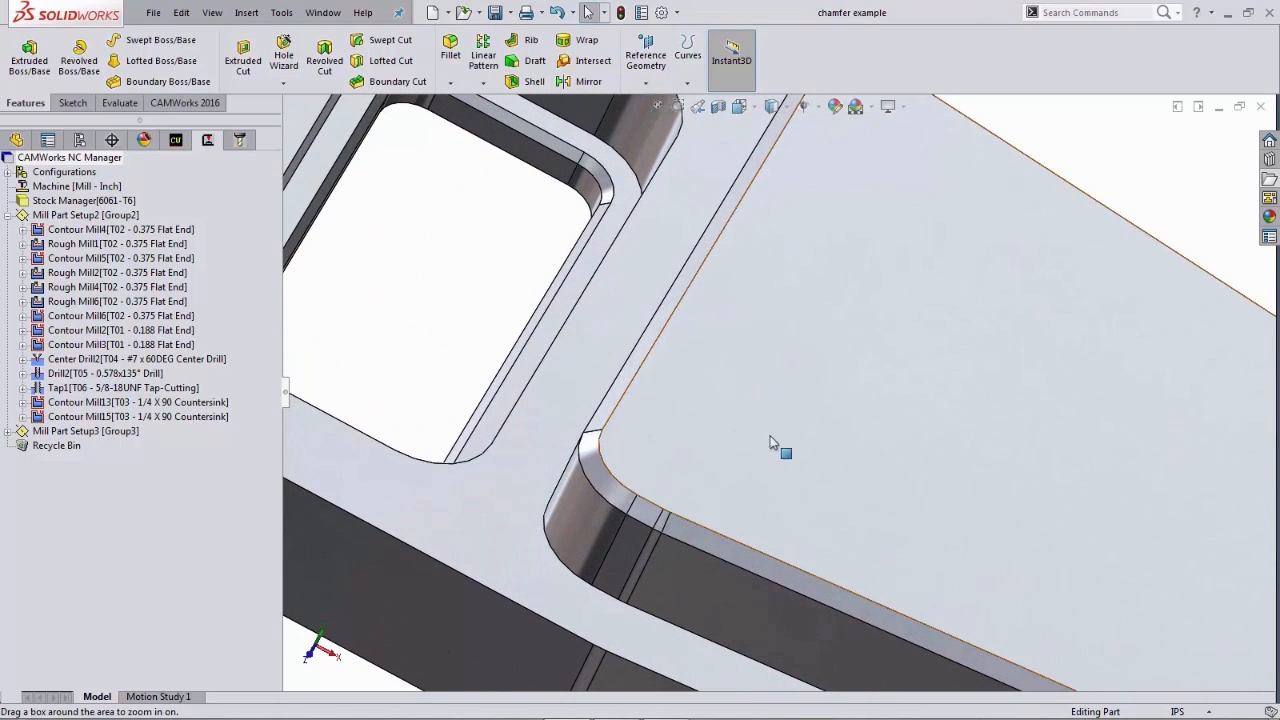
double_click(642, 351)
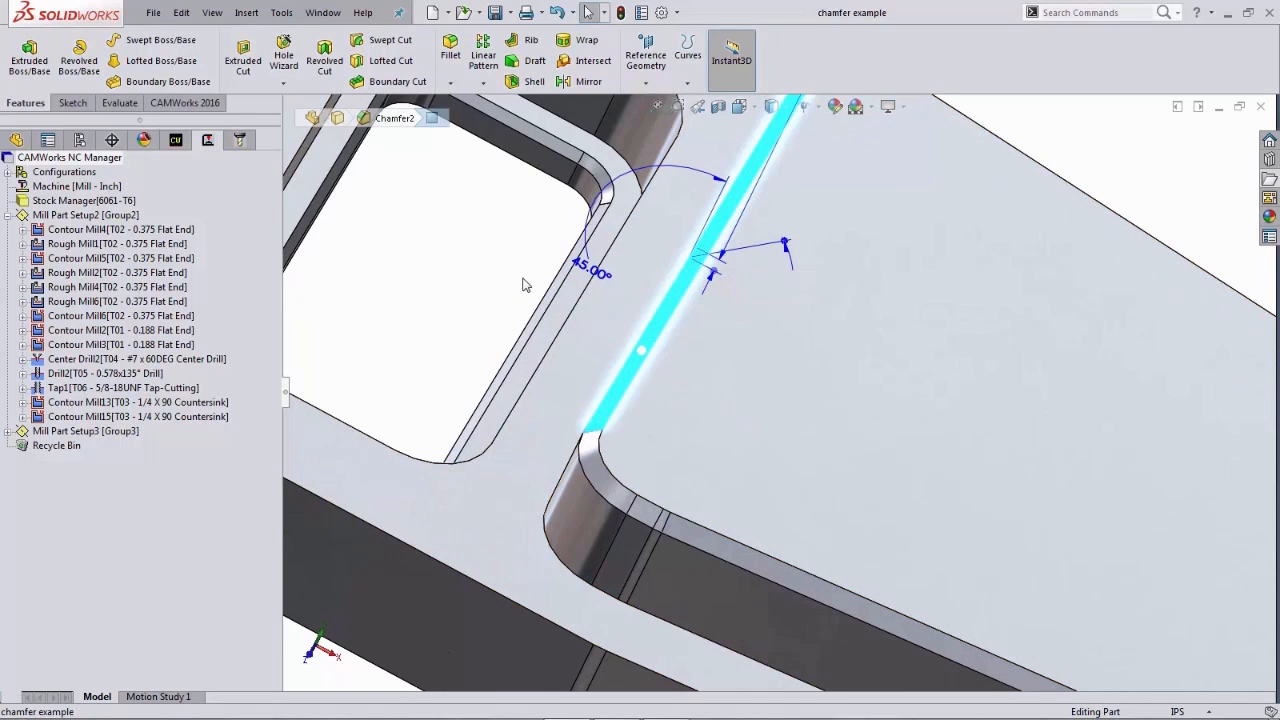
mouse_move(524, 280)
middle_mouse_down()
mouse_move(511, 248)
mouse_move(509, 279)
middle_mouse_up()
scroll(512, 275, "up", 5)
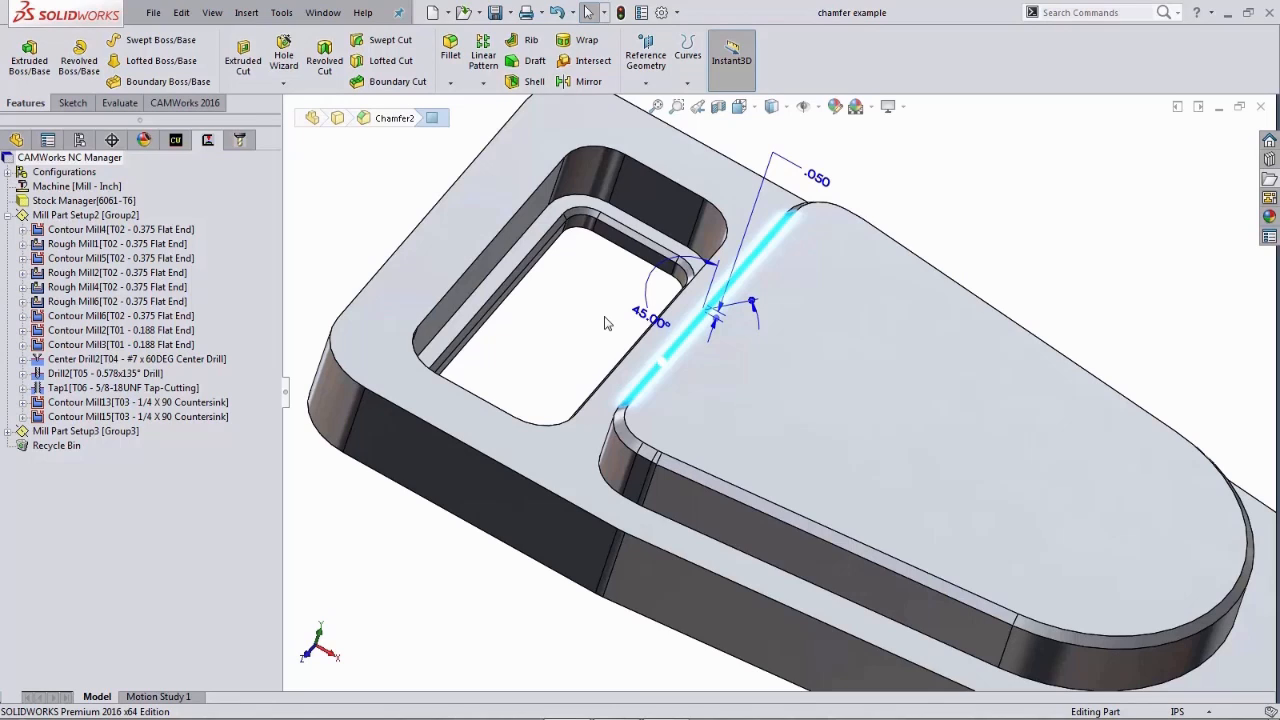
left_click(604, 323)
key("space")
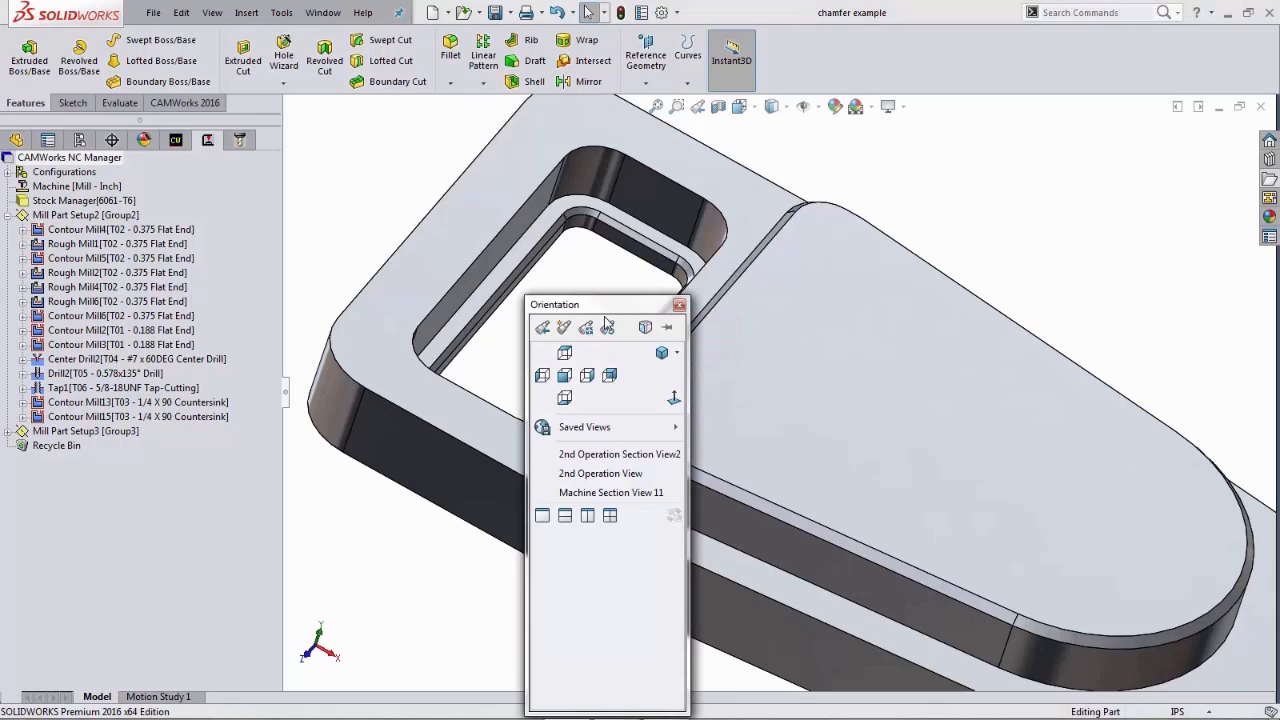
left_click(645, 349)
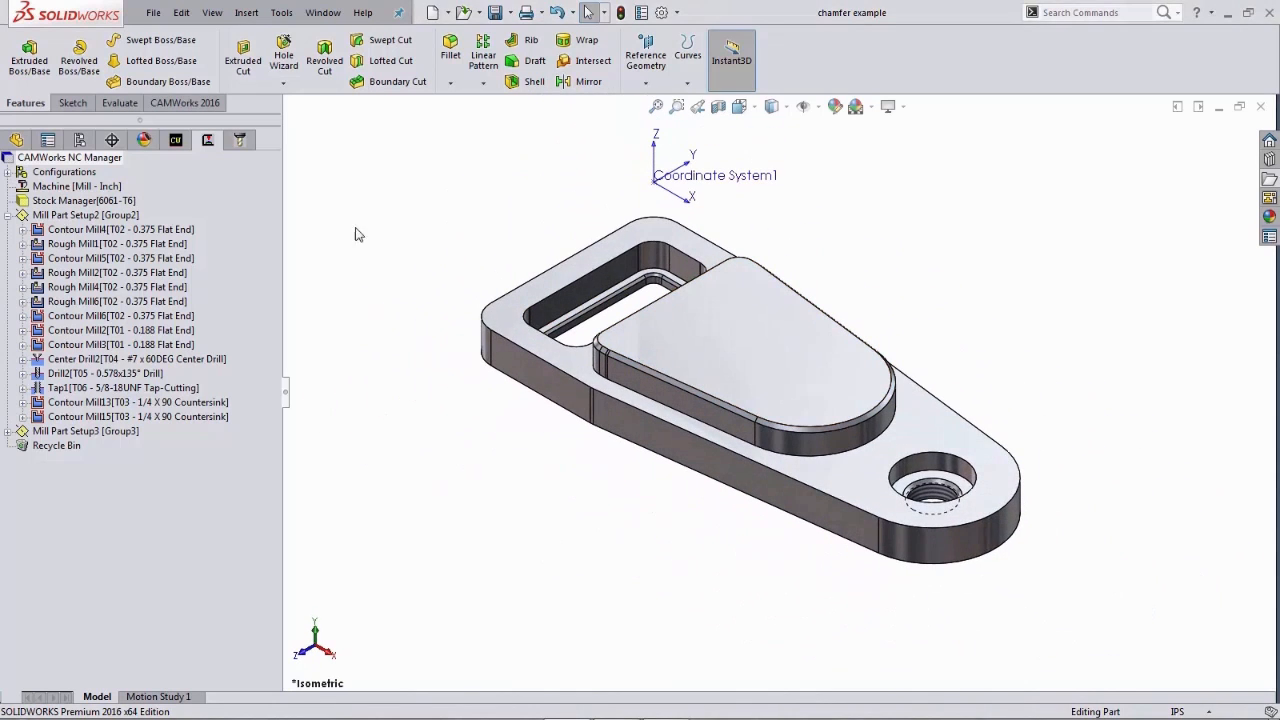
- Generate an operation plan for the Irregular Boss2 feature in Mill Part Setup2
left_click(178, 147)
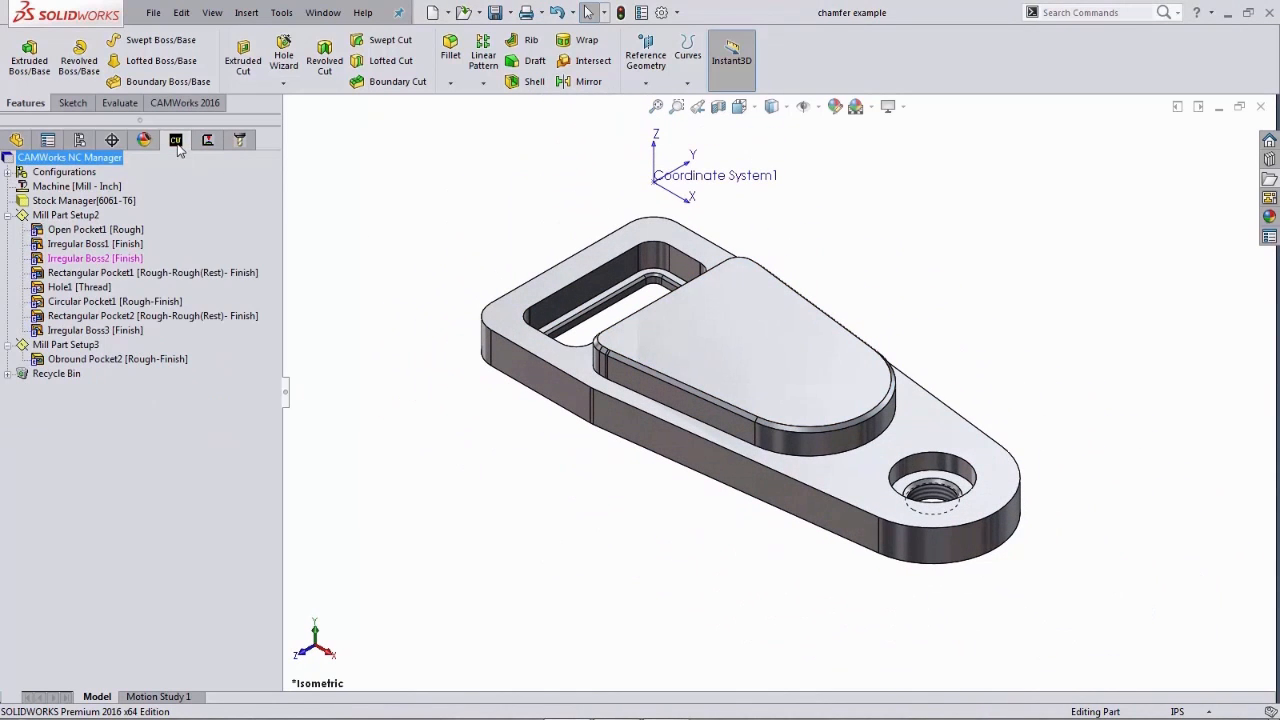
left_click(124, 264)
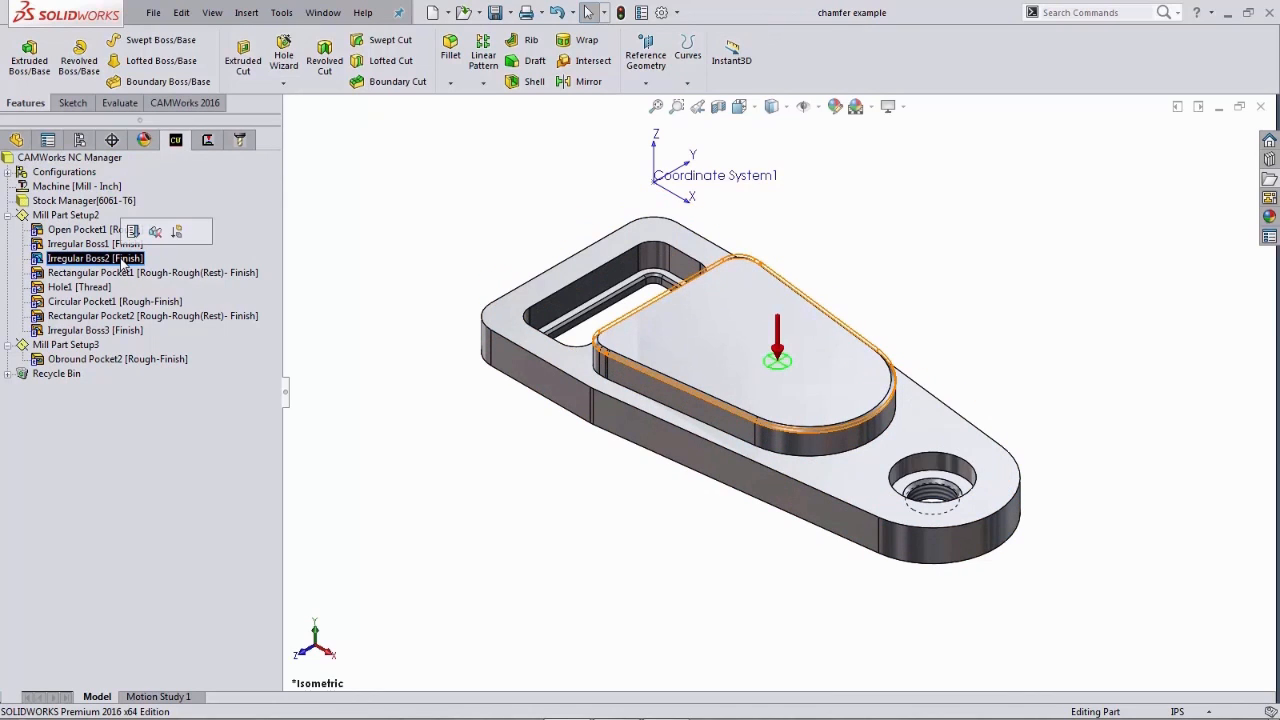
right_click(124, 262)
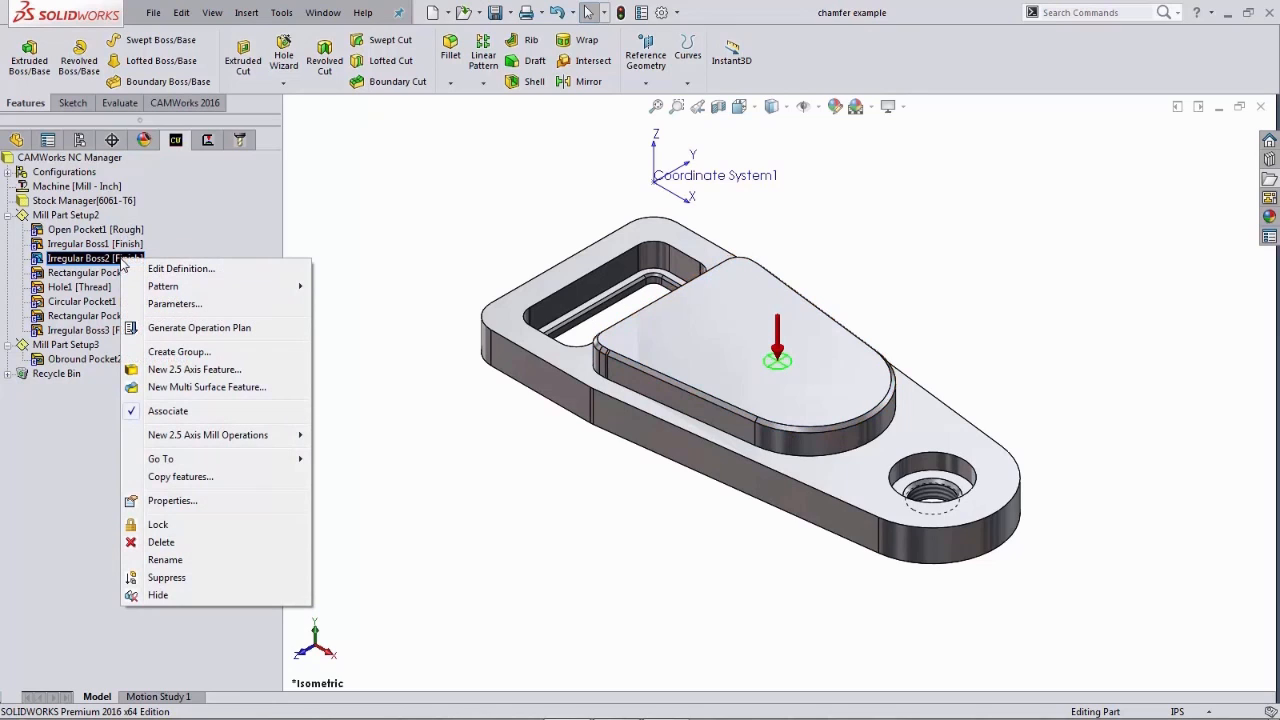
left_click(133, 330)
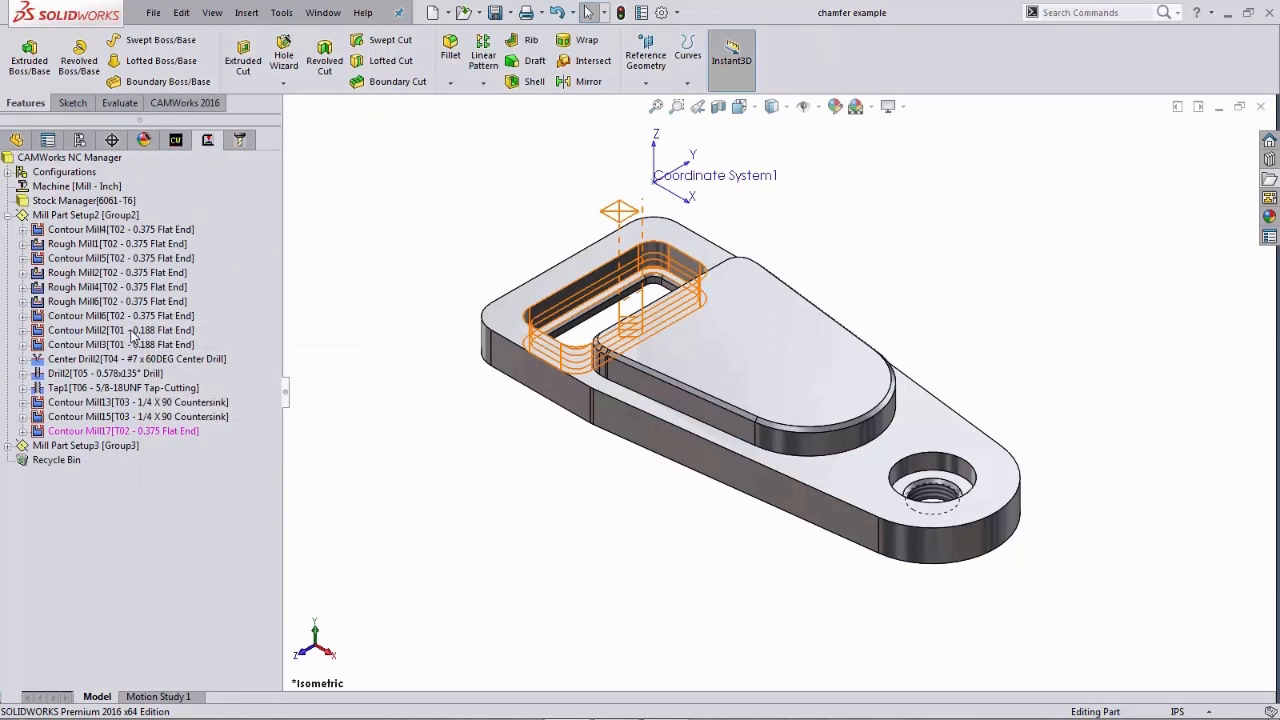
- Open the new Contour Mill17's parameters and replace its tool with the station 3 1/4 countersink, including its holder
left_click(112, 431)
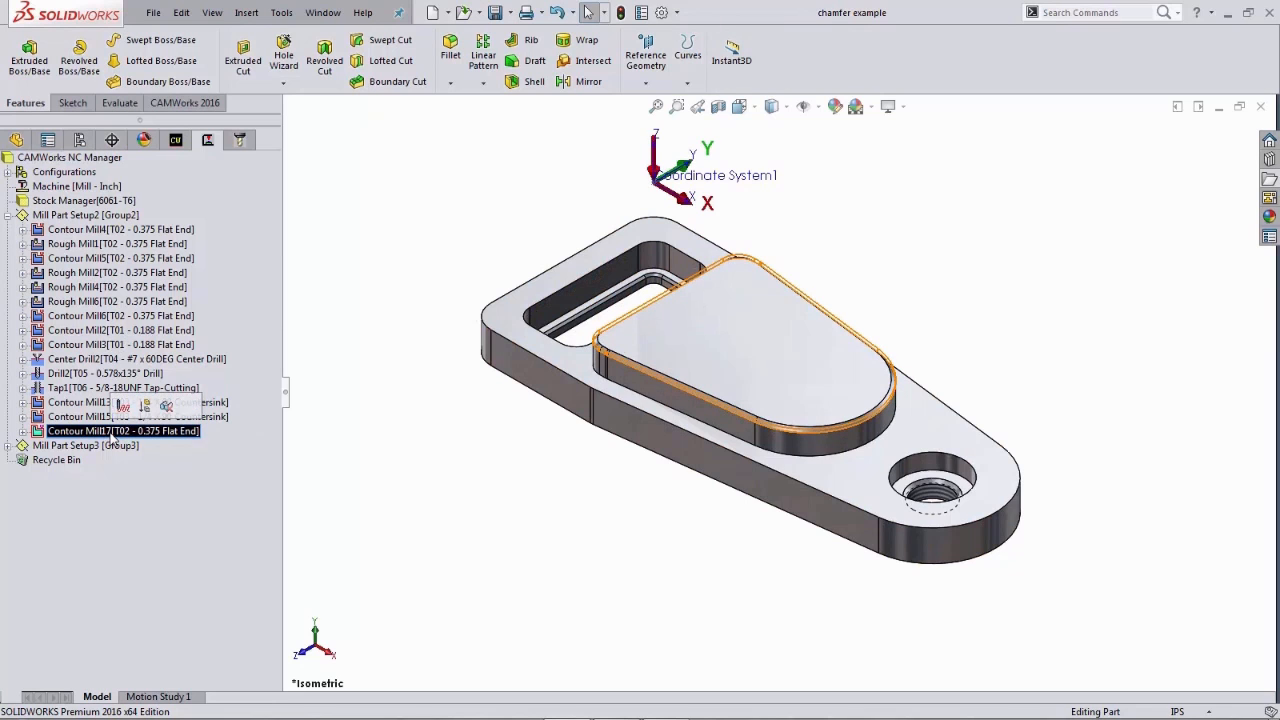
double_click(112, 432)
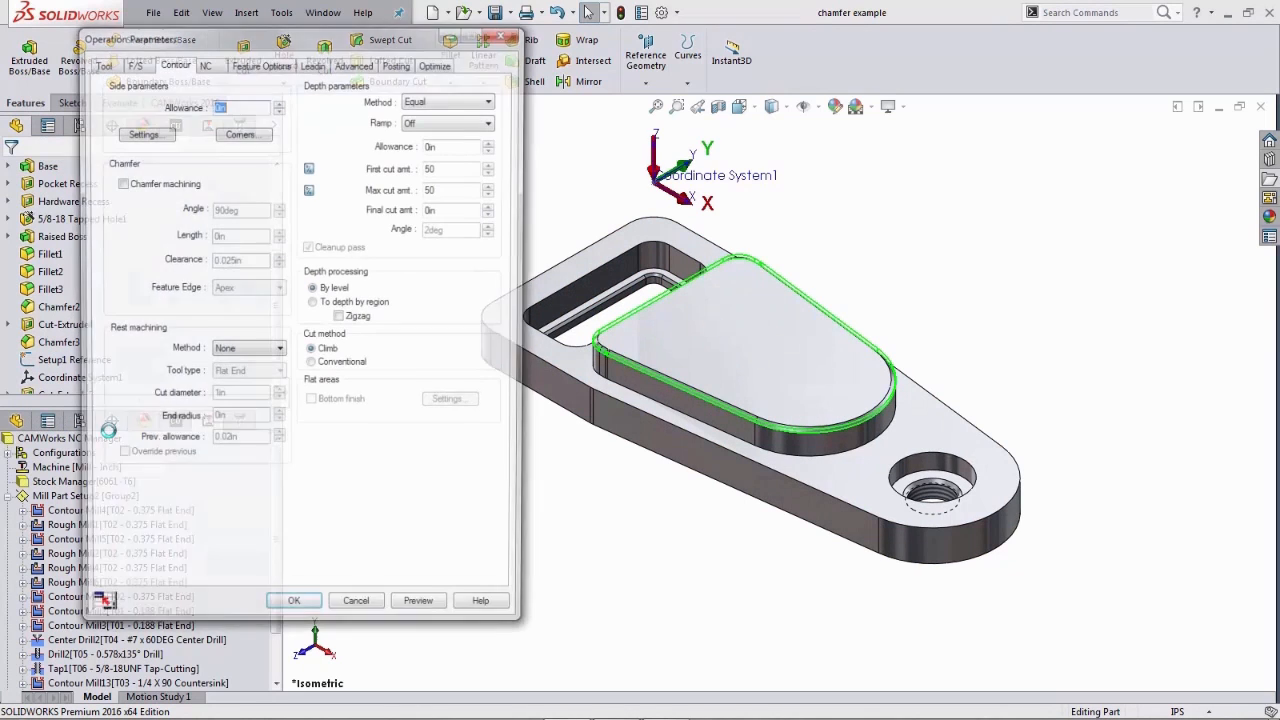
left_click(108, 63)
left_click(205, 85)
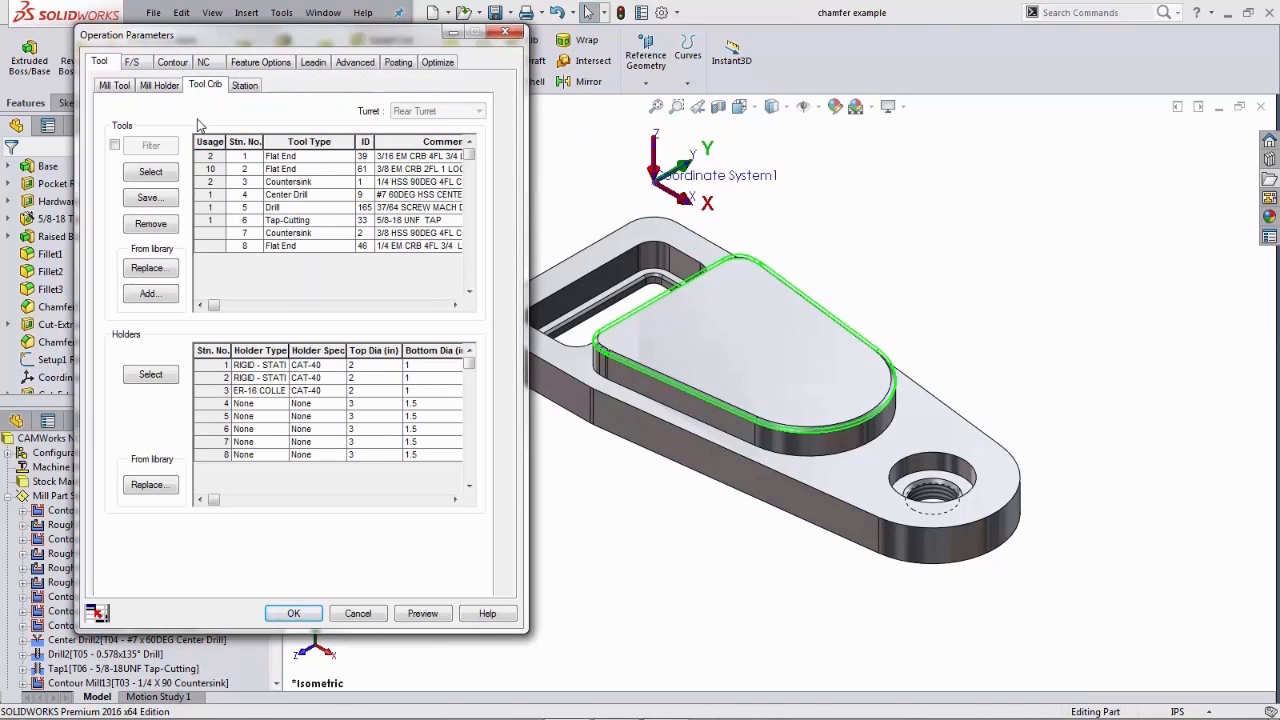
left_click(208, 183)
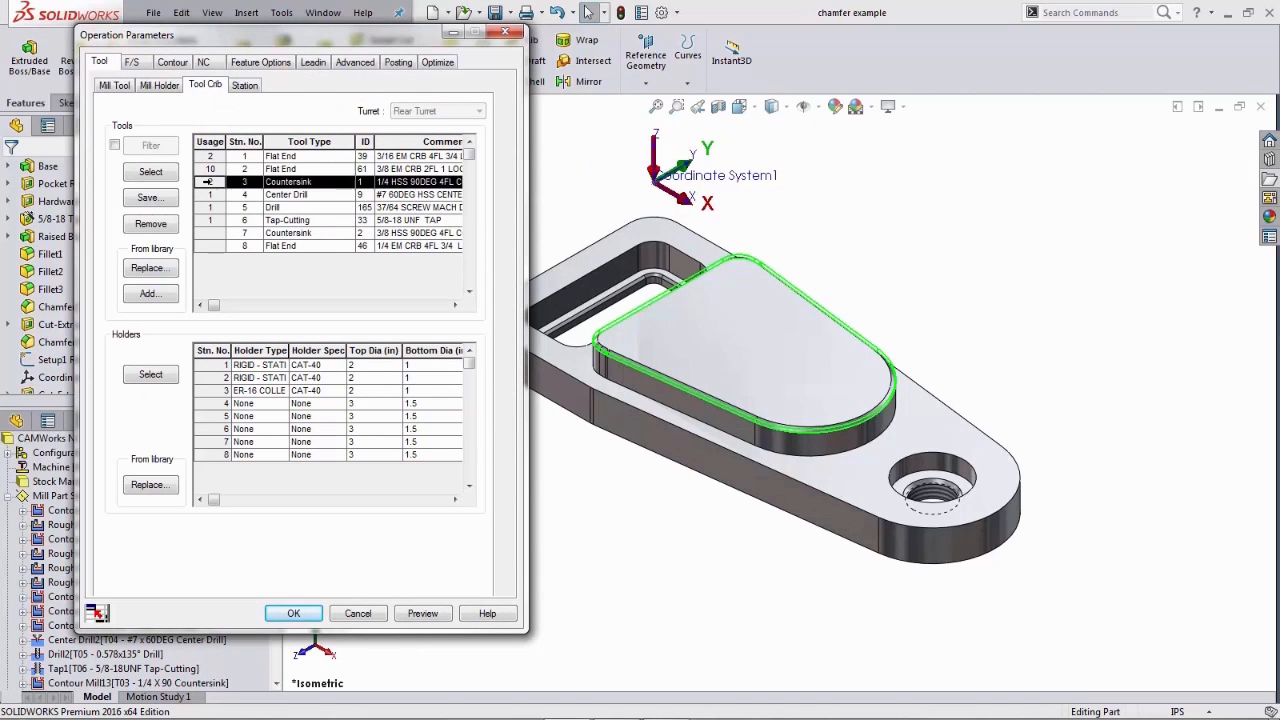
left_click(151, 174)
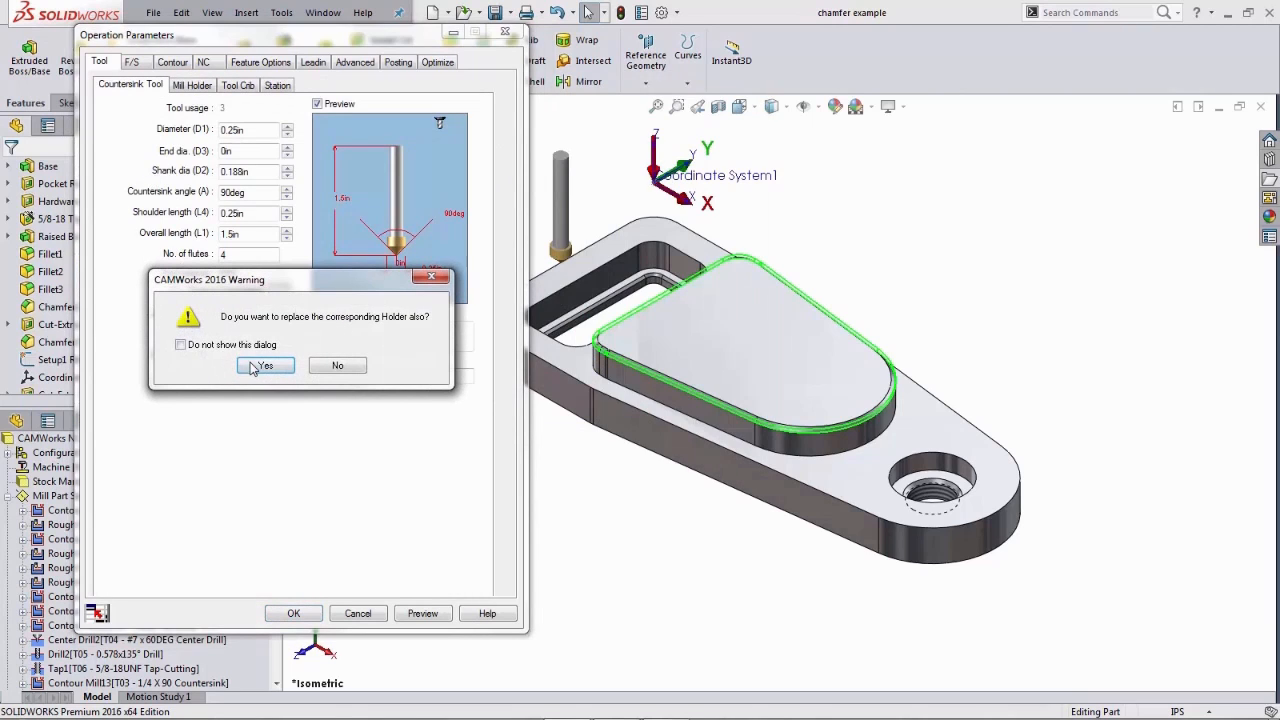
left_click(259, 366)
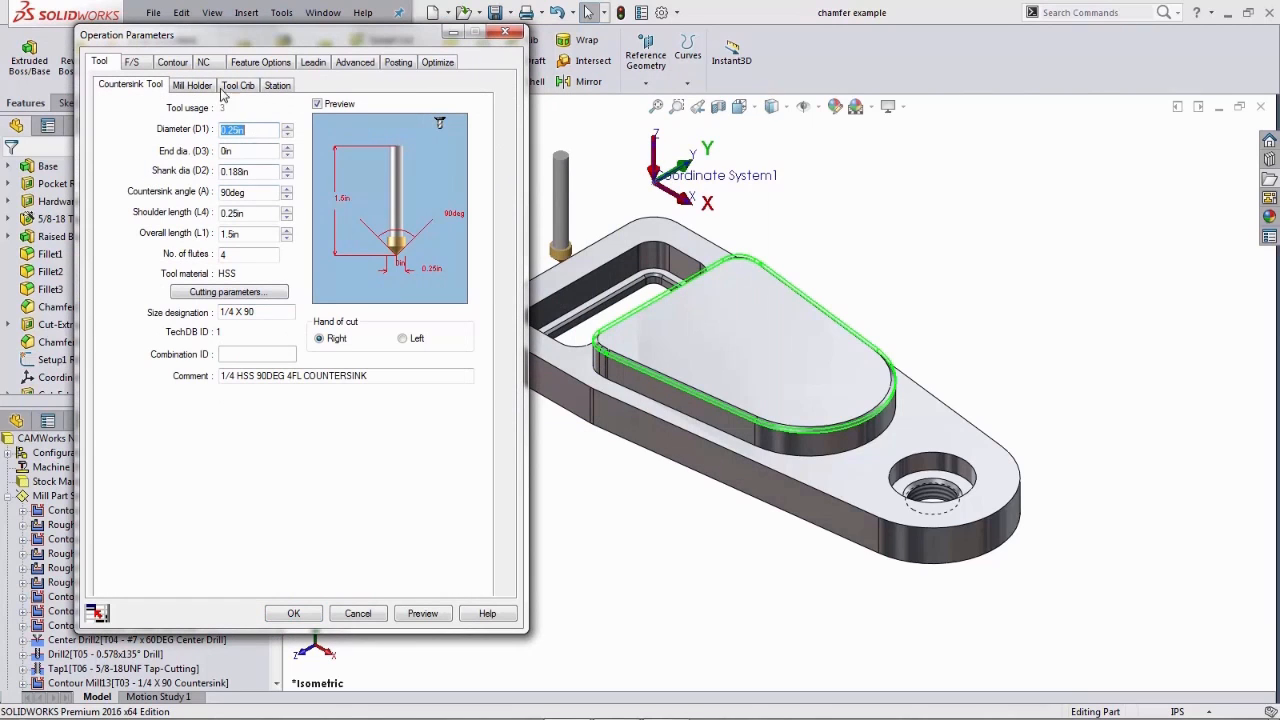
- Enable chamfer machining for the contour operation and try setting the chamfer length to 0.05 in
left_click(175, 63)
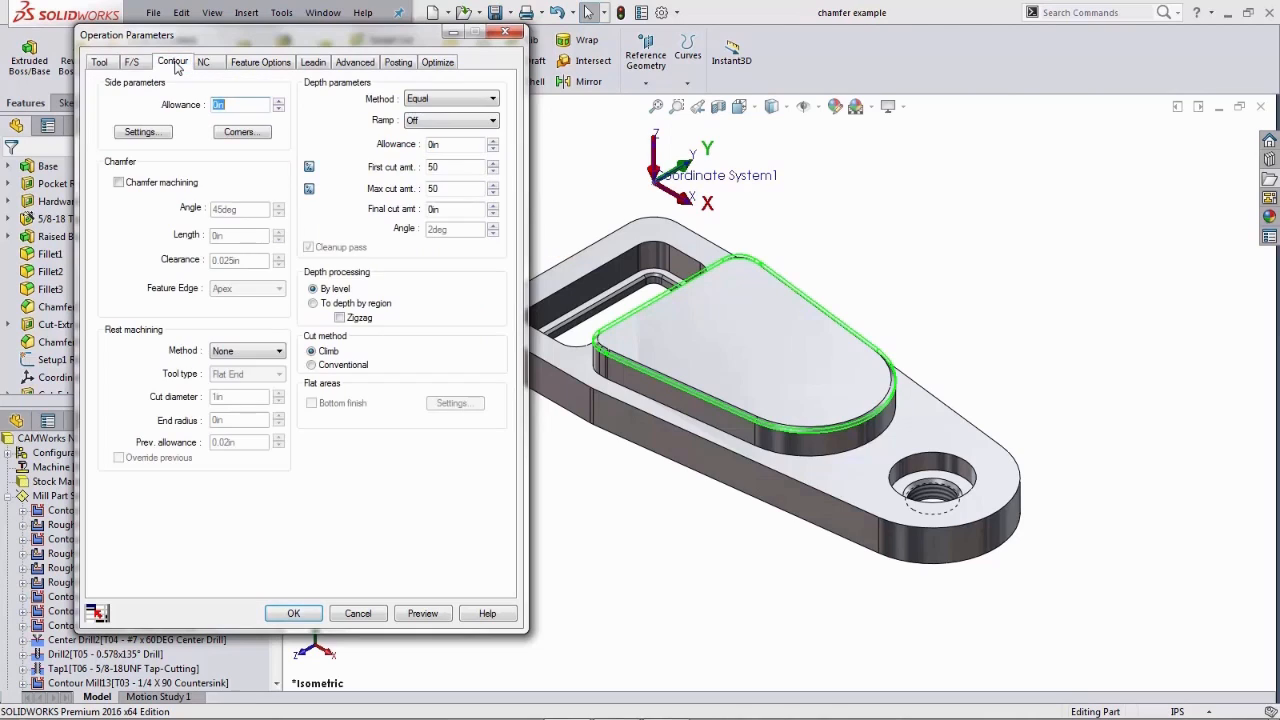
left_click(123, 186)
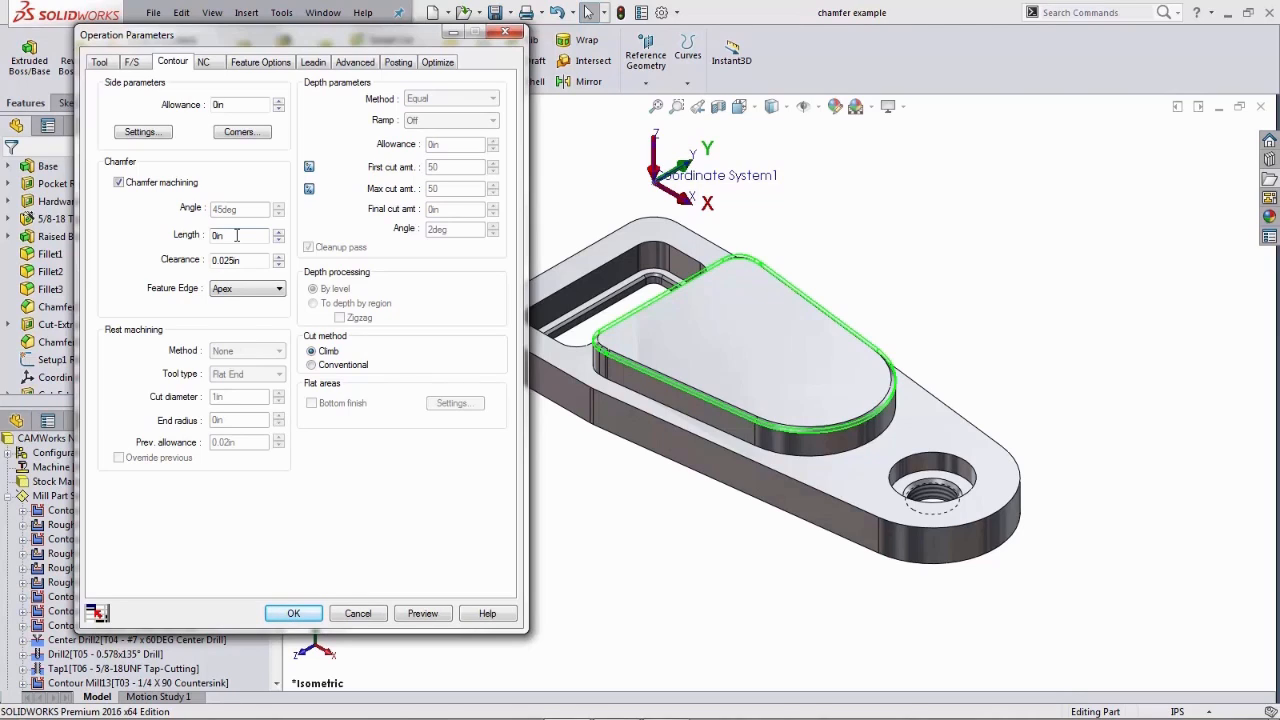
left_click_drag(237, 235, 212, 236)
type(".05")
left_click(212, 260)
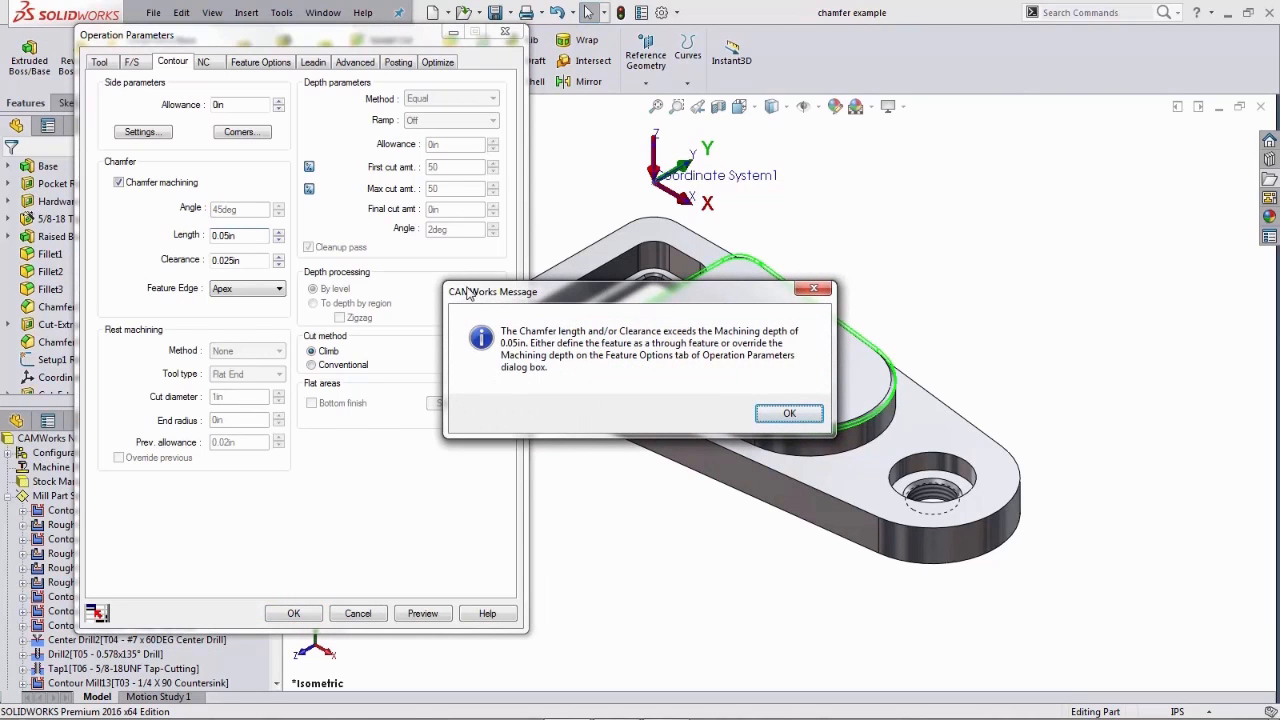
left_click_drag(469, 290, 363, 229)
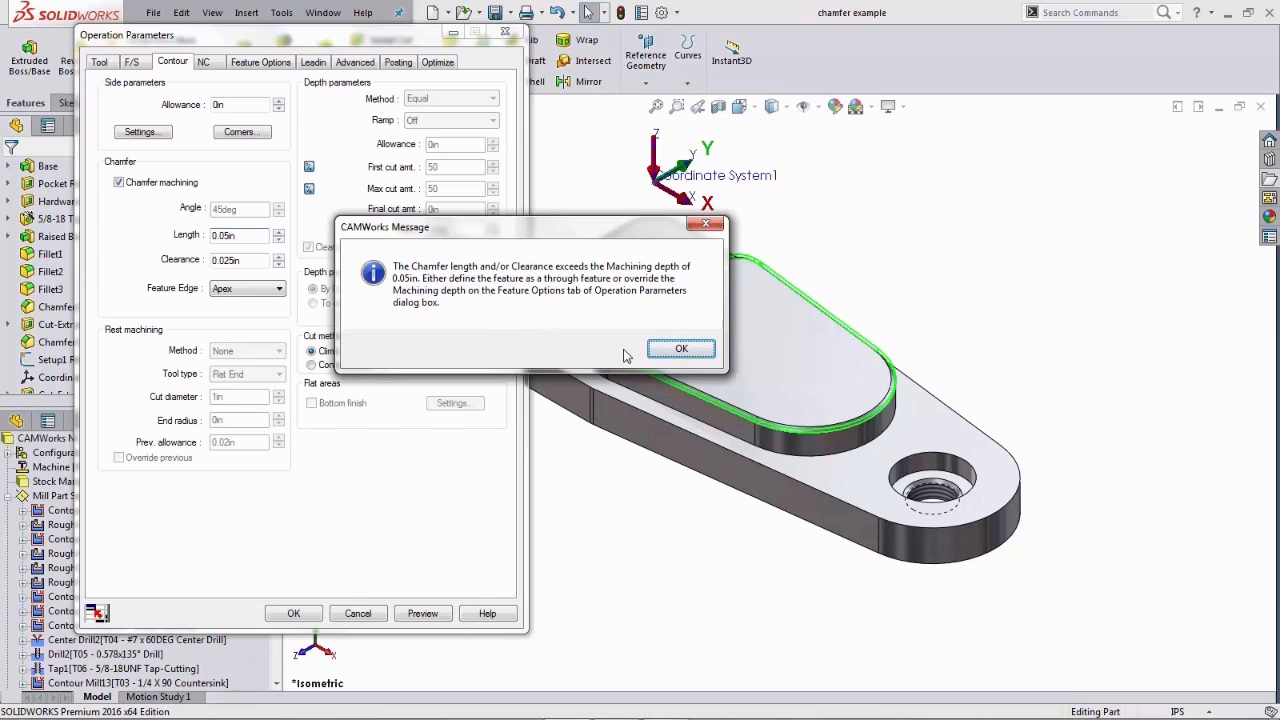
left_click(679, 349)
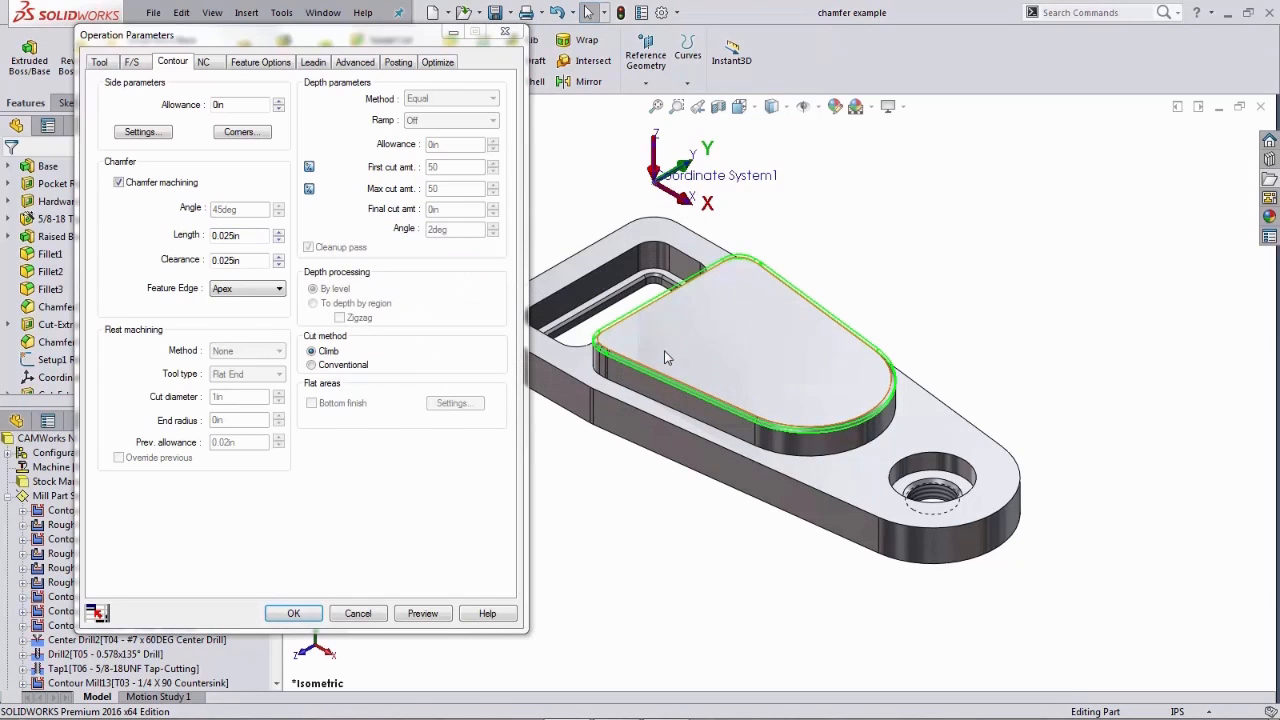
- Preview the toolpath and zoom into the raised boss edge in the front view
double_click(254, 237)
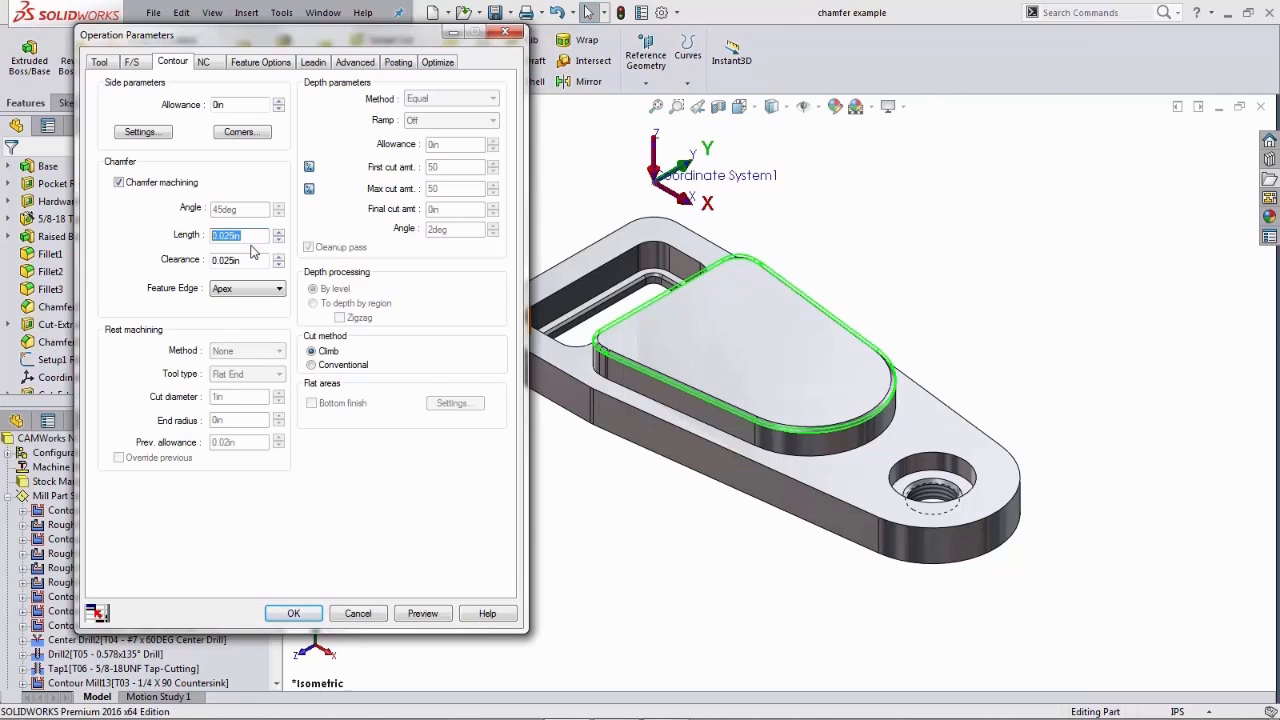
left_click(419, 613)
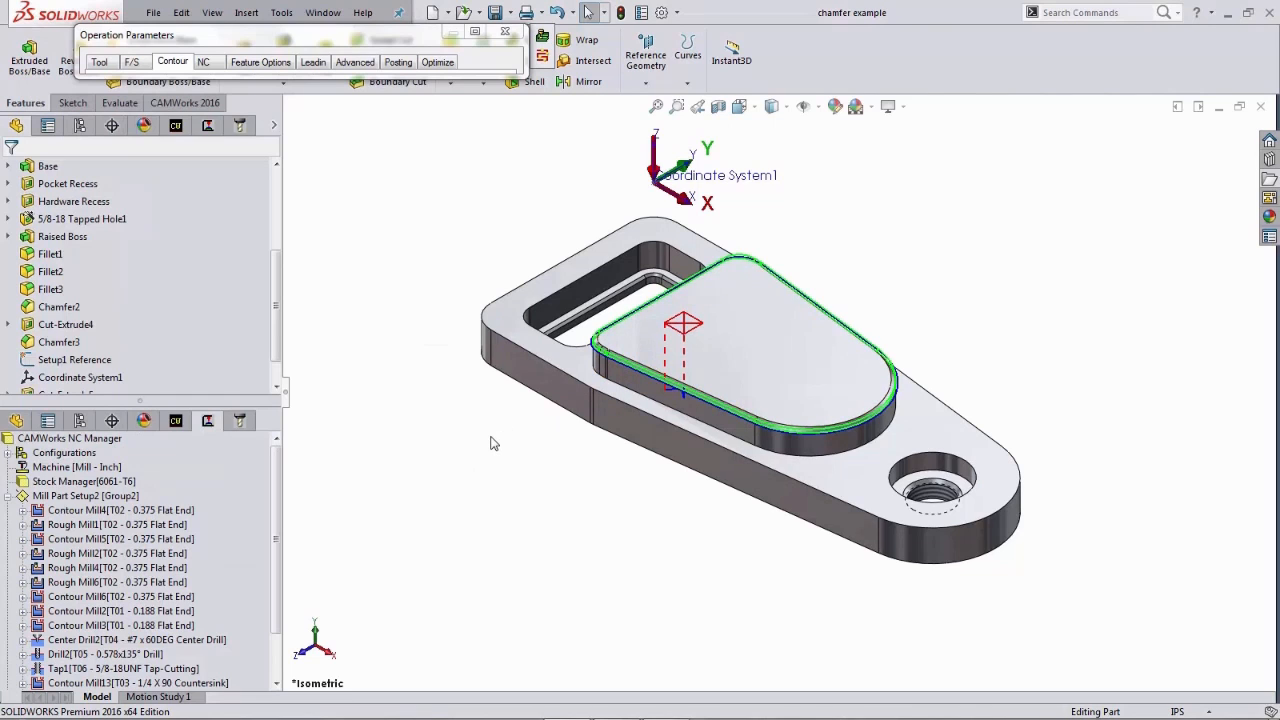
key("space")
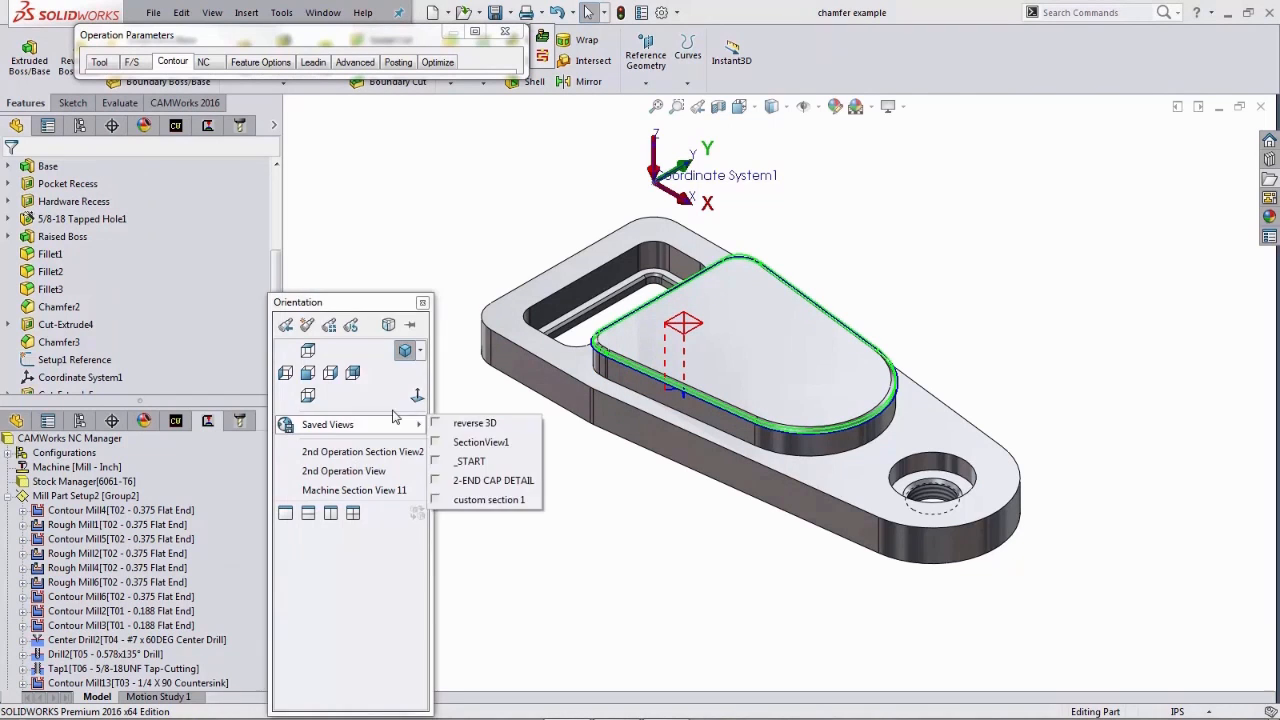
left_click(308, 372)
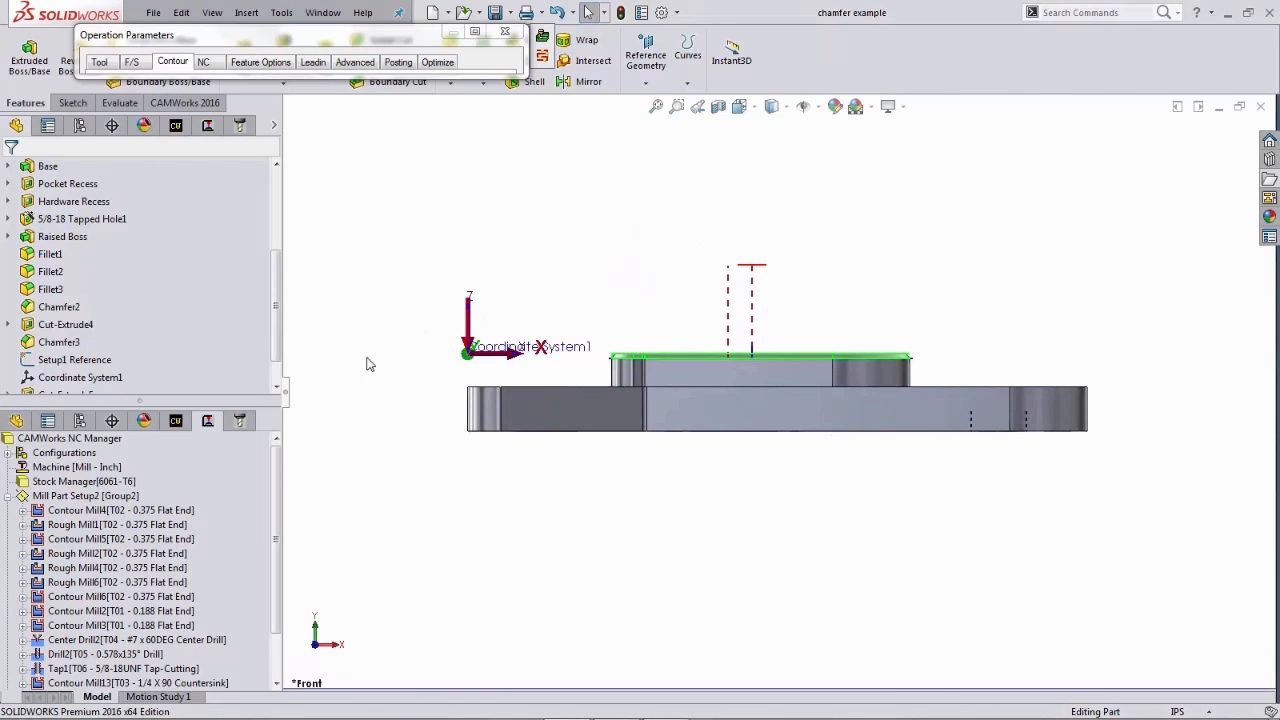
right_click_drag(346, 369, 397, 400)
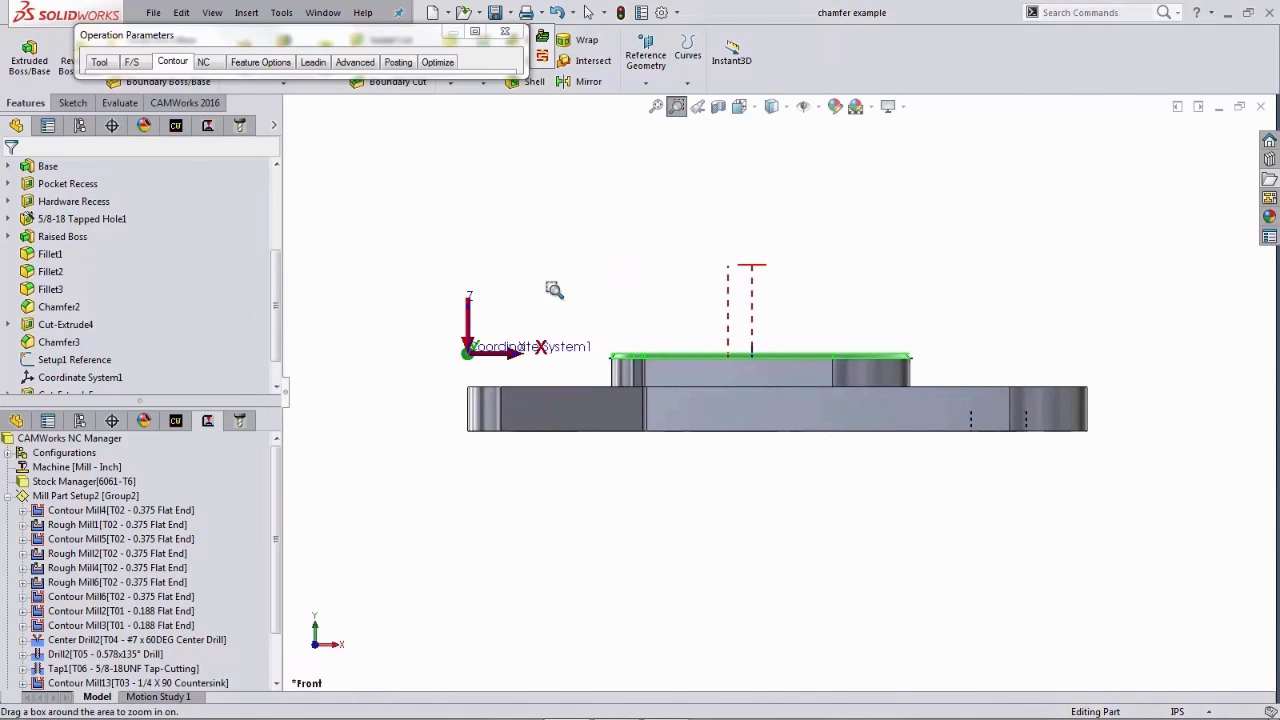
left_click_drag(504, 266, 748, 449)
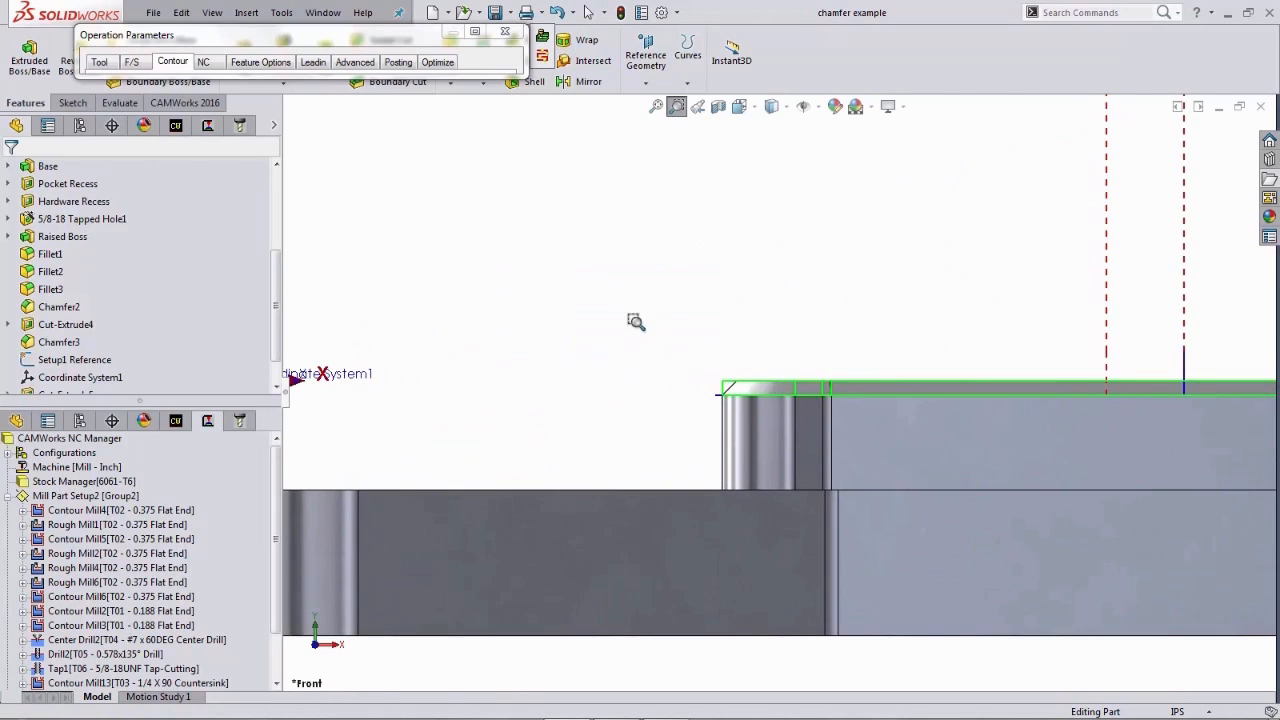
- Step through the countersink toolpath along the boss edge, then close the step-through
left_click(543, 58)
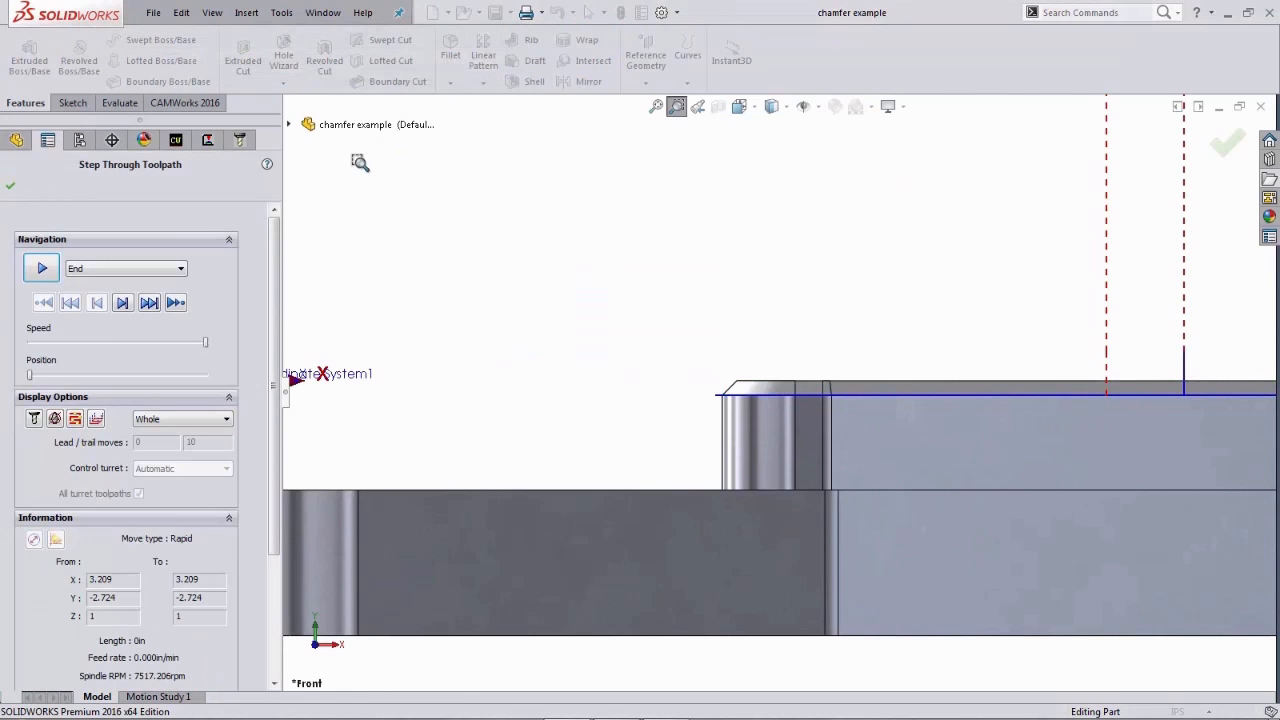
left_click(123, 308)
left_click(125, 306)
left_click(126, 307)
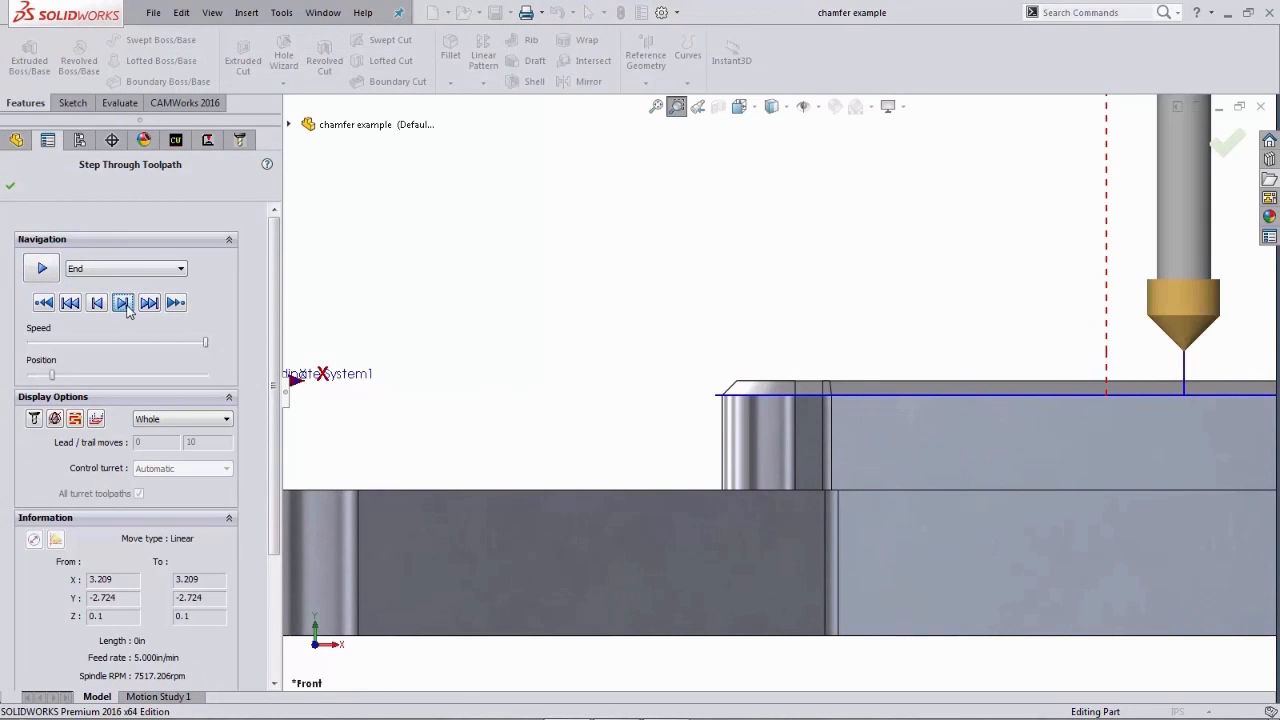
left_click(127, 306)
left_click(127, 305)
left_click(128, 305)
left_click(128, 305)
left_click(123, 303)
left_click(123, 303)
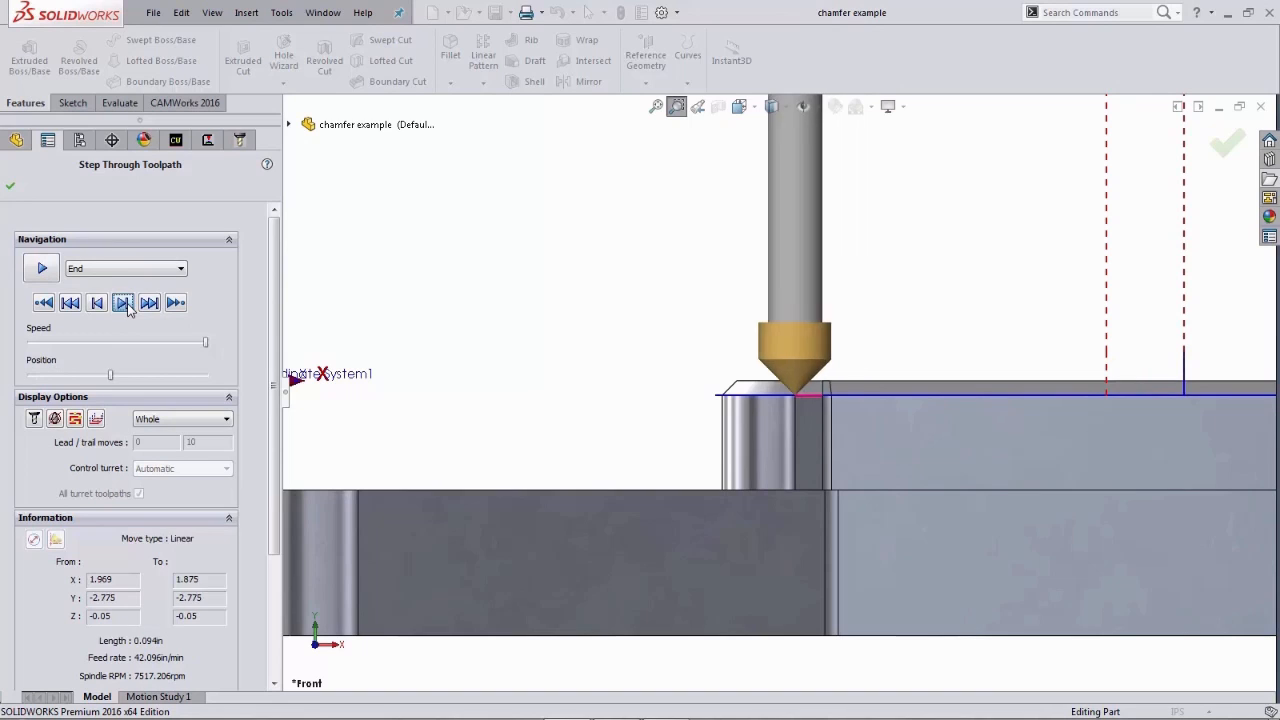
left_click(123, 303)
left_click(127, 308)
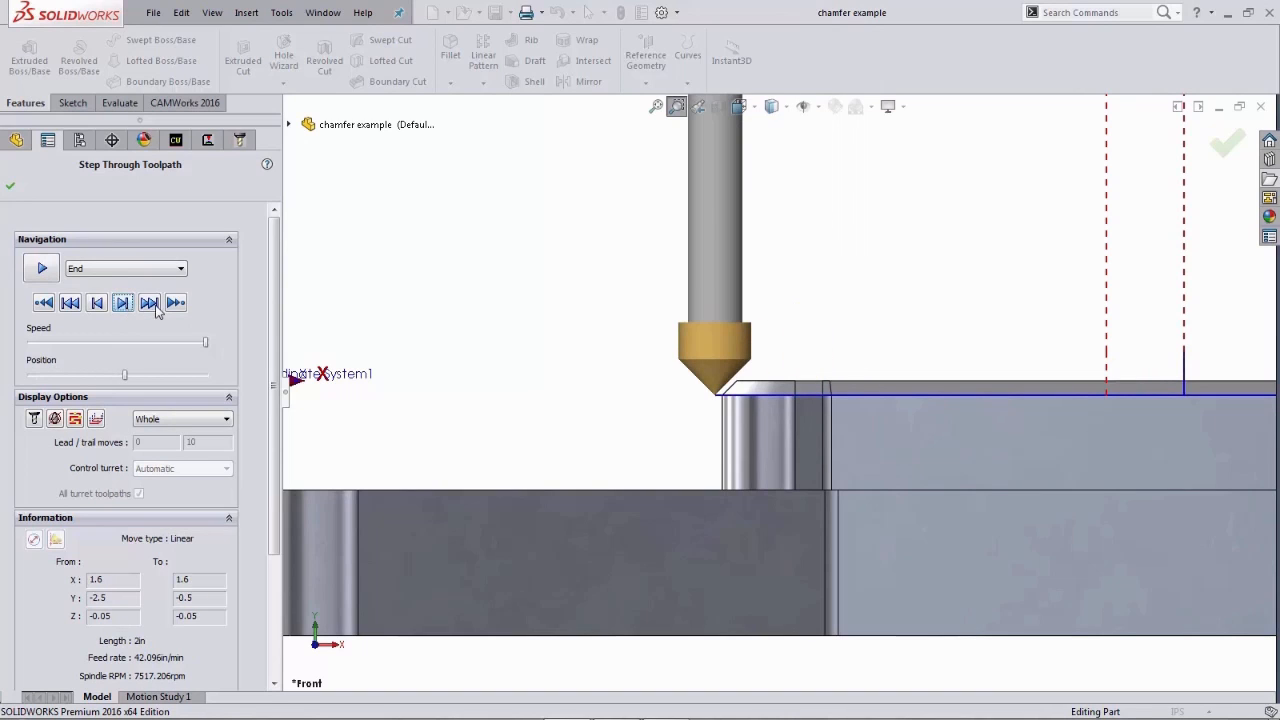
scroll(685, 337, "down", 2)
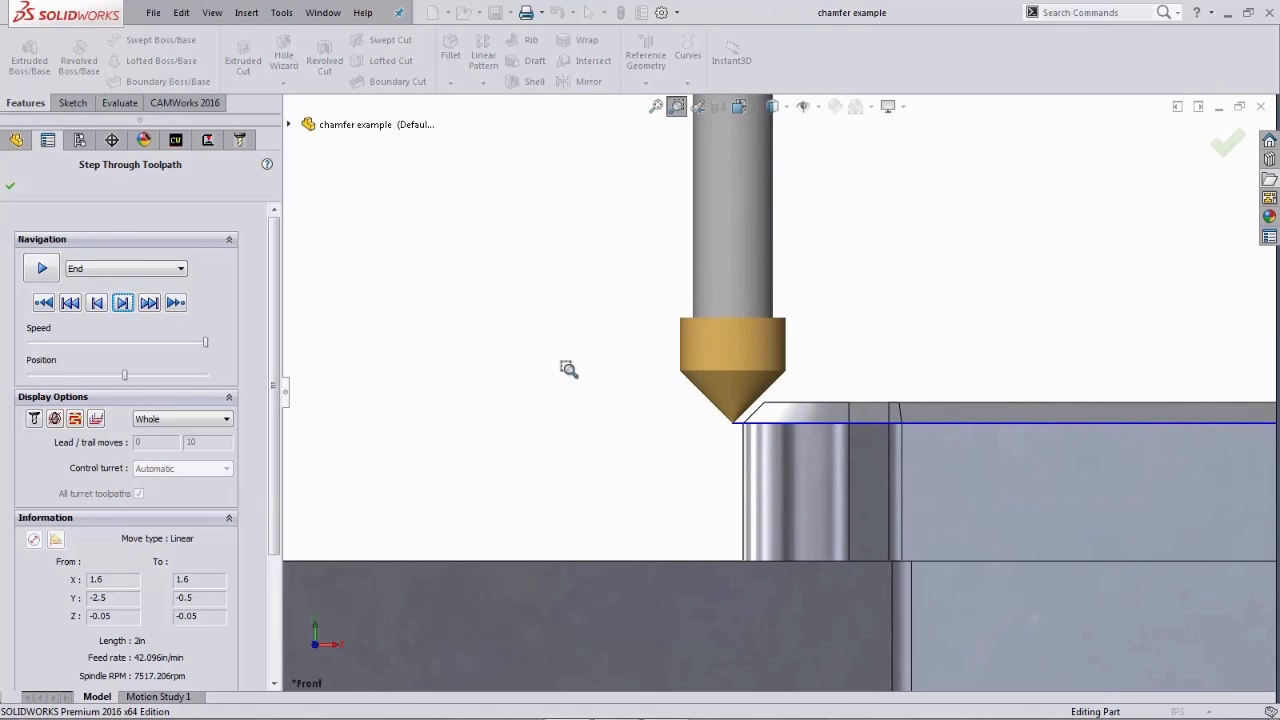
right_click_drag(531, 349, 568, 376)
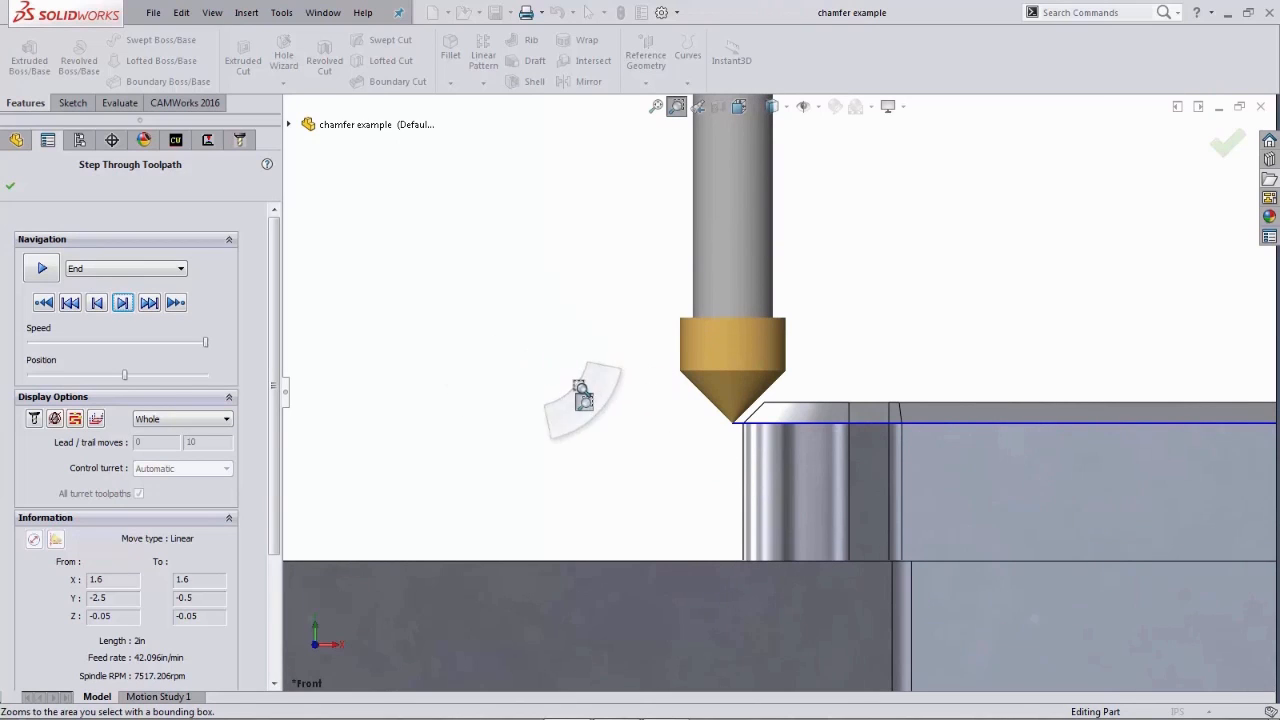
left_click(42, 268)
left_click(10, 188)
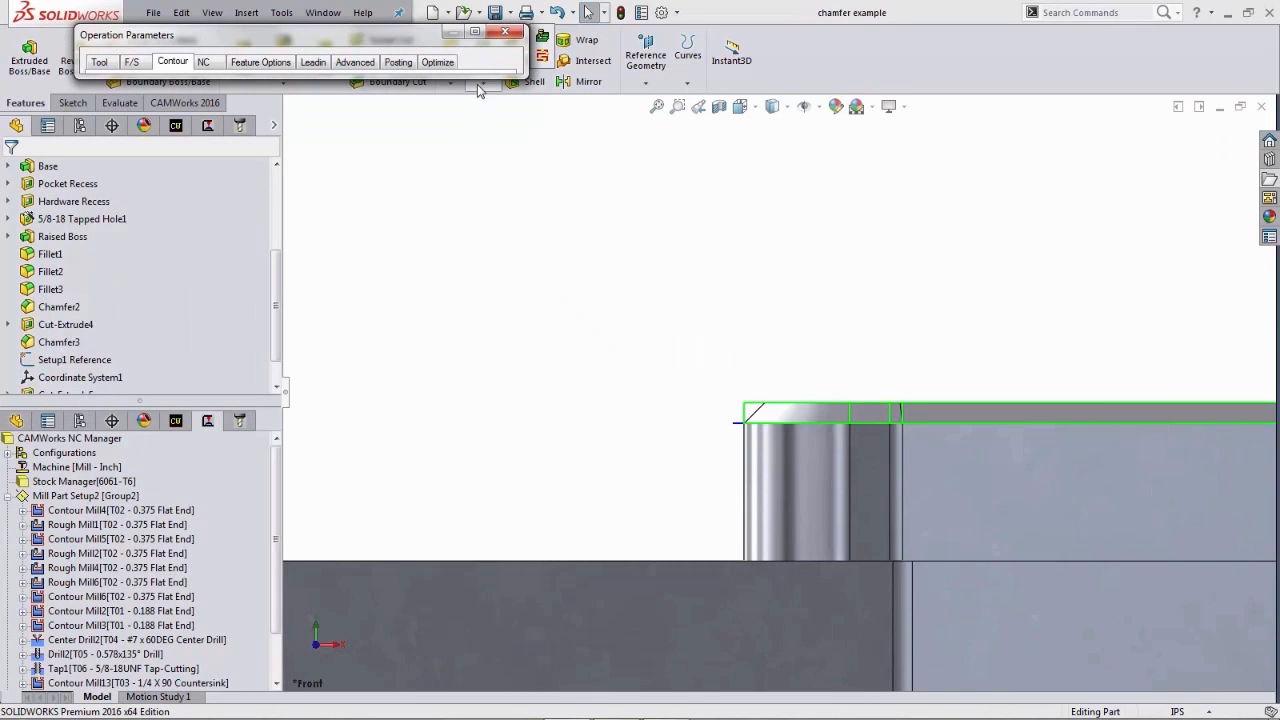
- Set the chamfer clearance to 0 in and the chamfer length to 0.05 in, then preview the toolpath
left_click(475, 33)
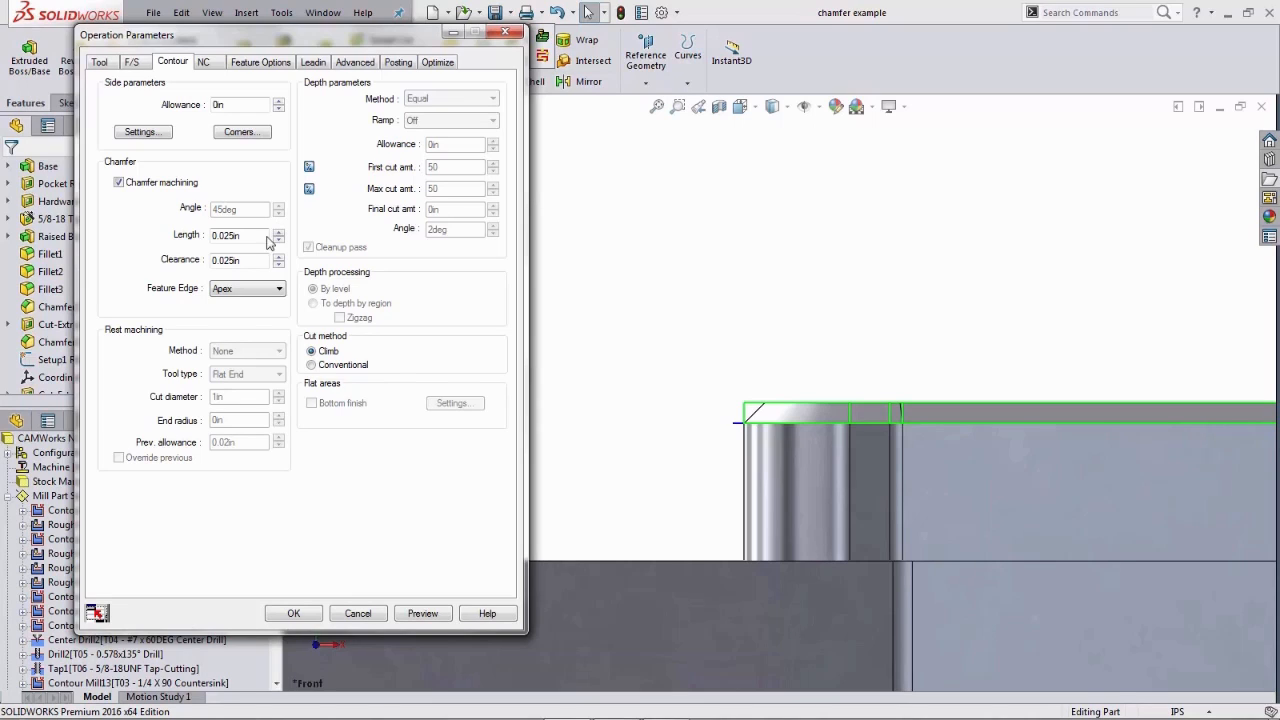
double_click(215, 261)
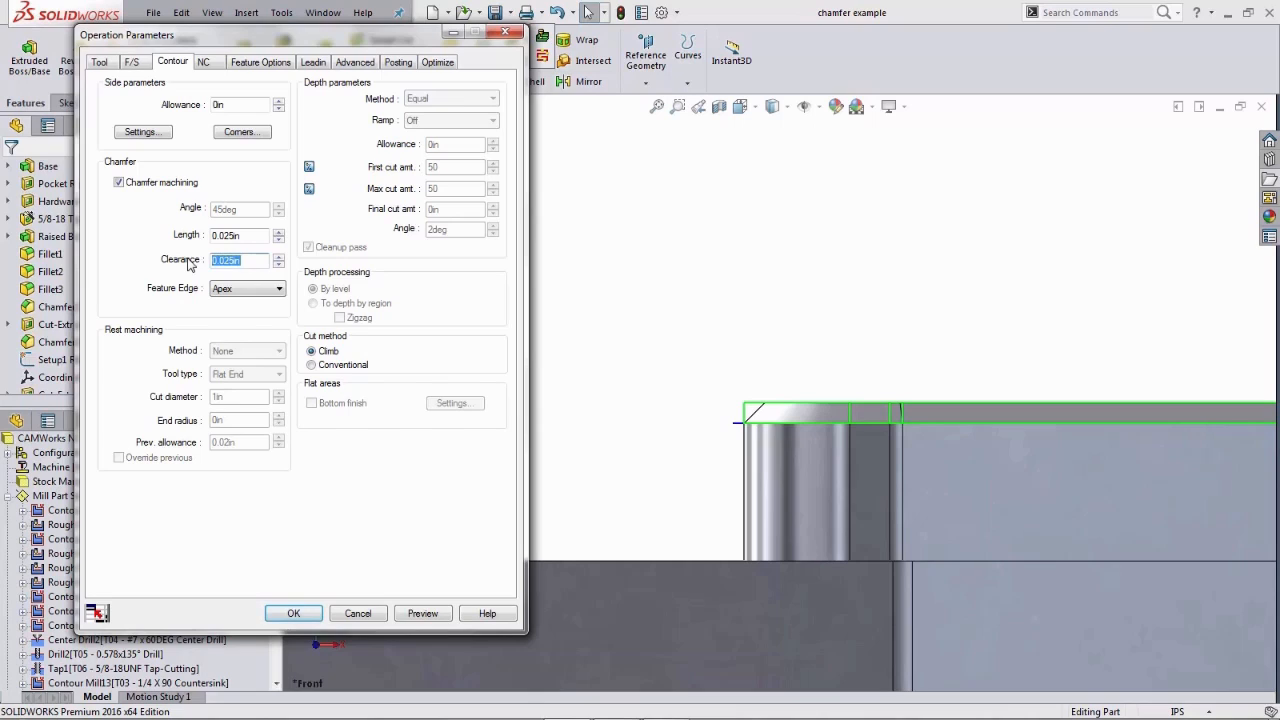
type("0")
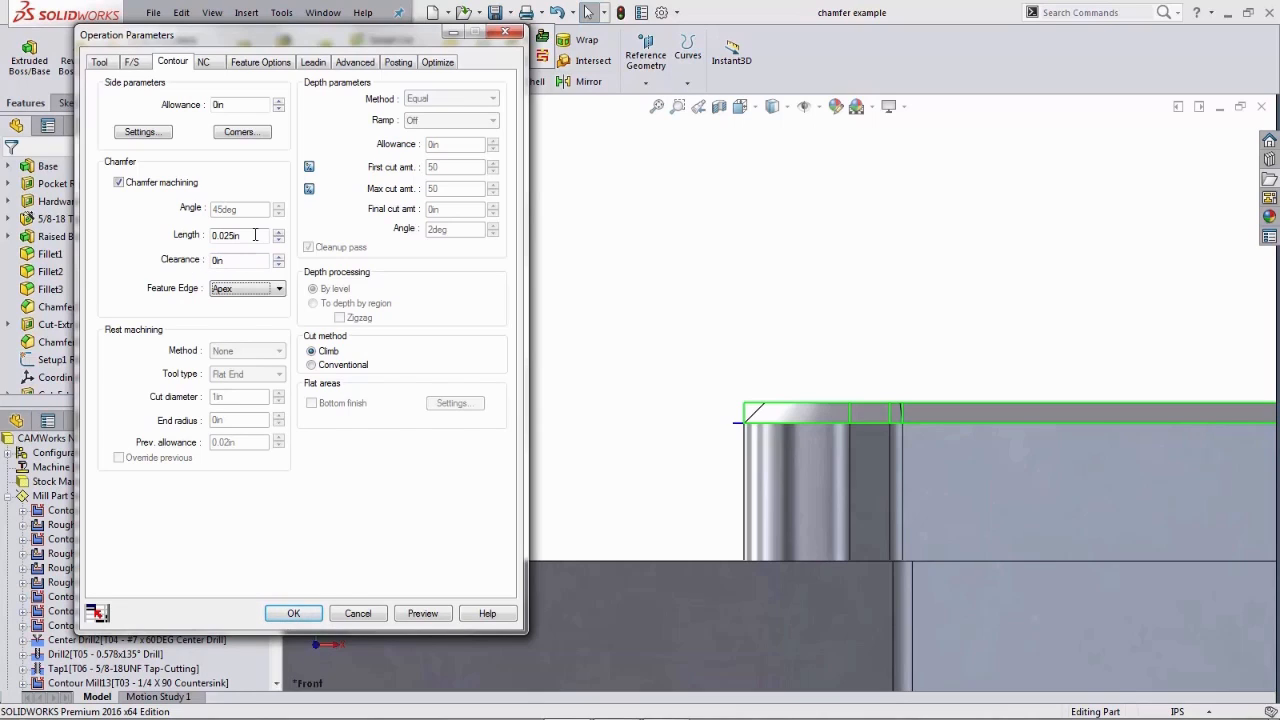
left_click_drag(256, 235, 203, 234)
type("0.")
type("05")
key("Tab")
left_click(423, 613)
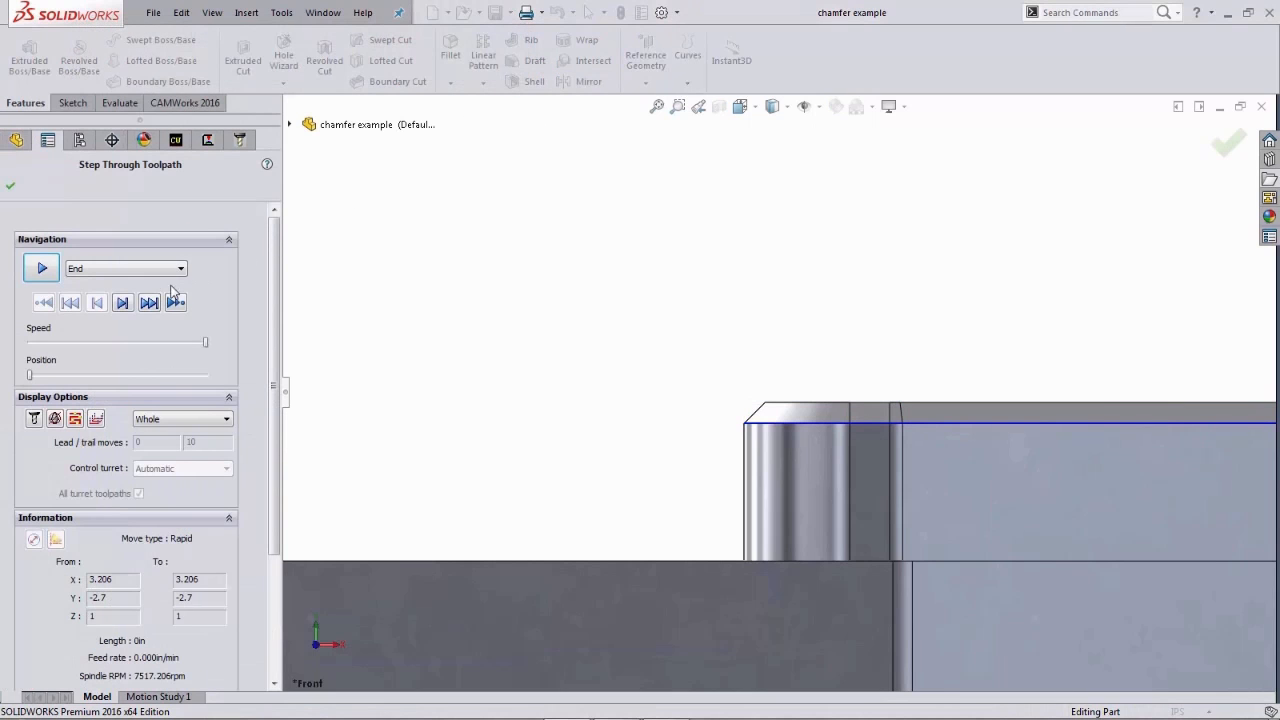
- Step through the revised chamfer toolpath to check the tool depth at the boss edge
left_click(122, 303)
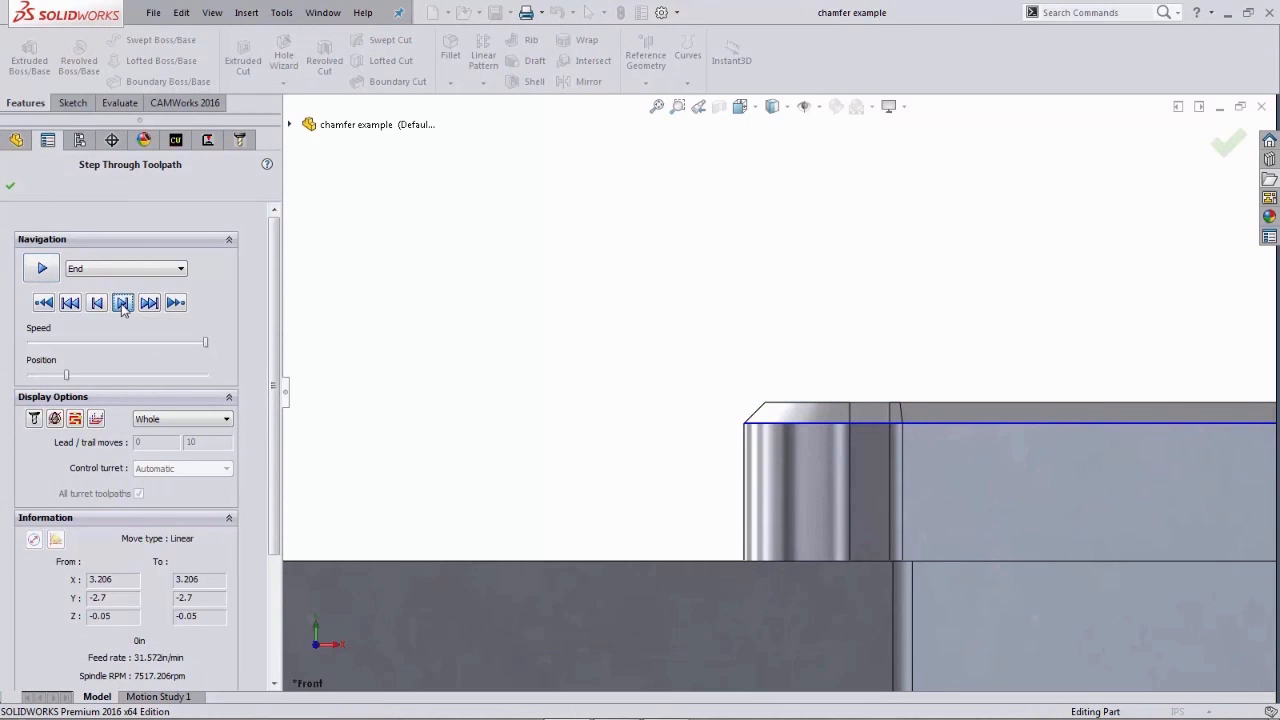
left_click(123, 306)
left_click(123, 306)
left_click(123, 305)
left_click(123, 305)
left_click(124, 305)
left_click(124, 305)
left_click(124, 305)
left_click(124, 305)
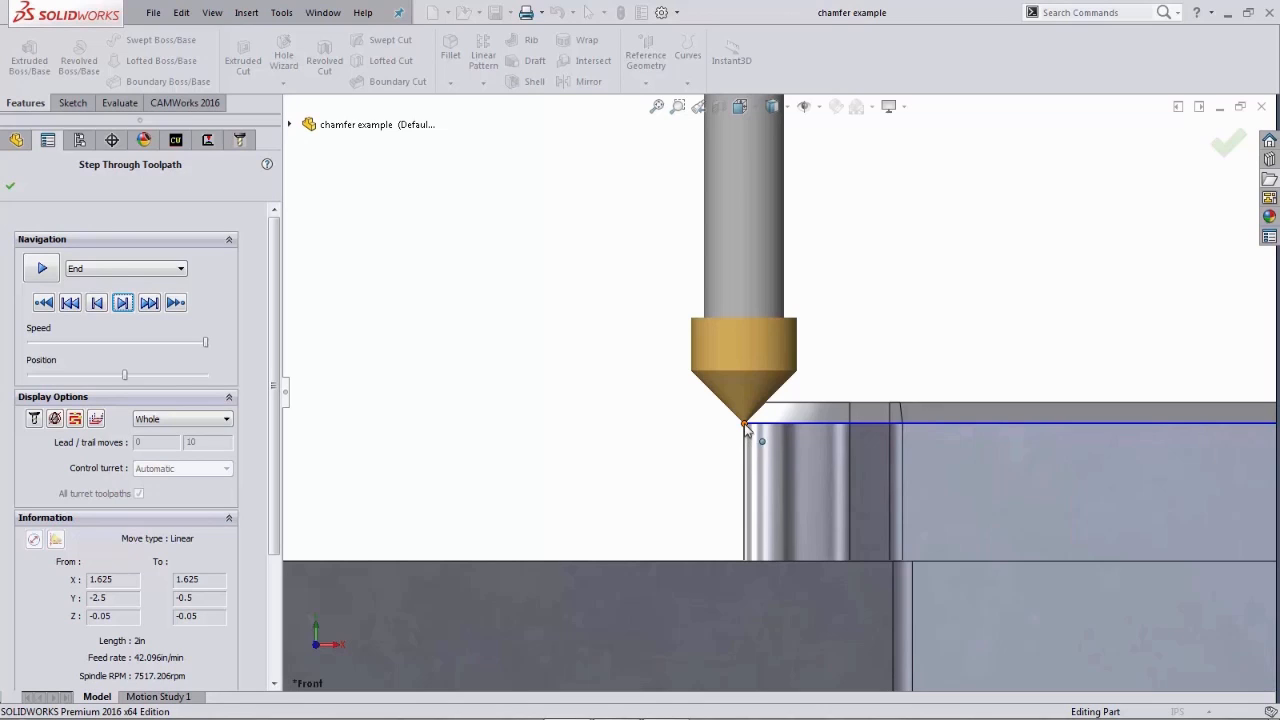
left_click(10, 188)
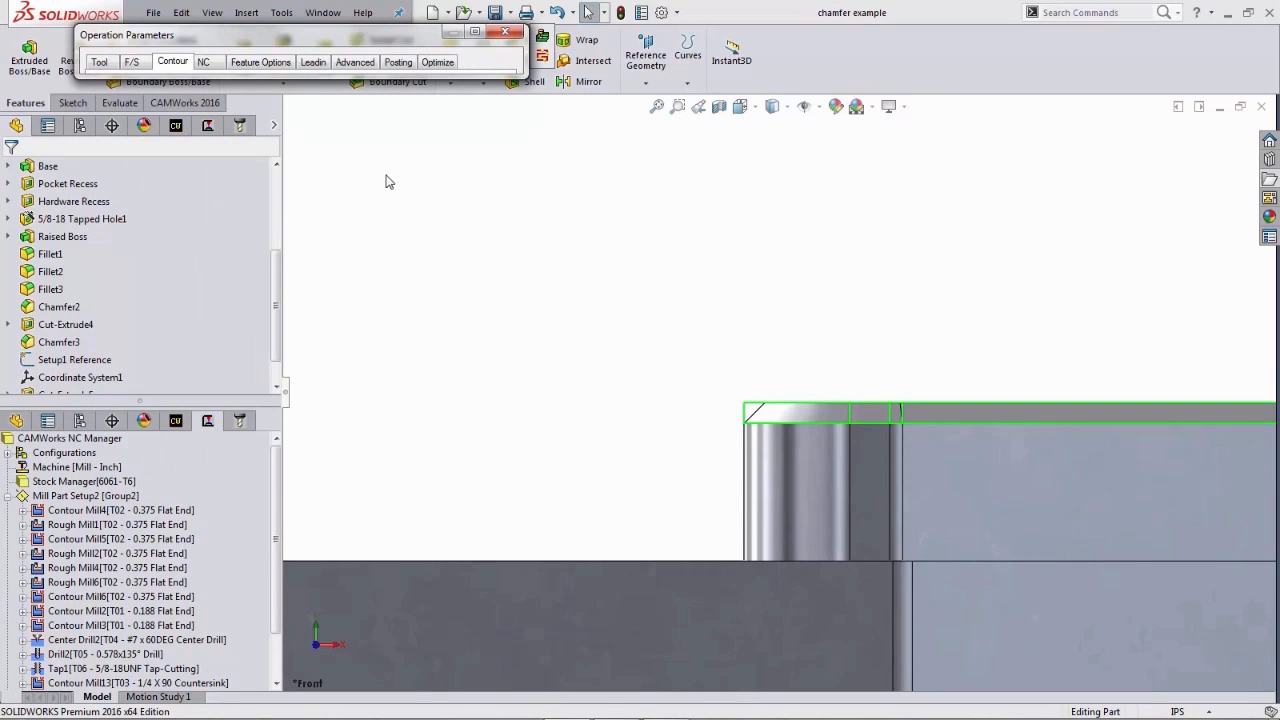
- Inspect the Irregular Boss2 machining depth in the feature options, then return to the contour settings
left_click(473, 33)
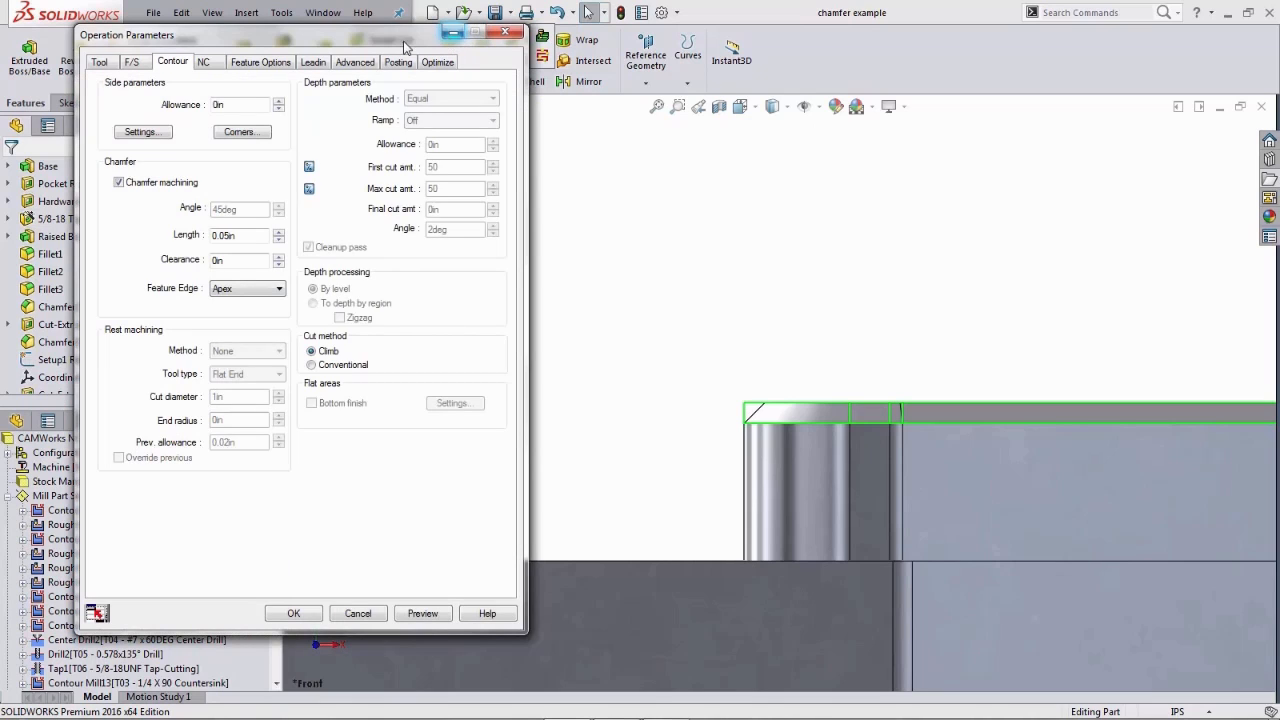
left_click(274, 64)
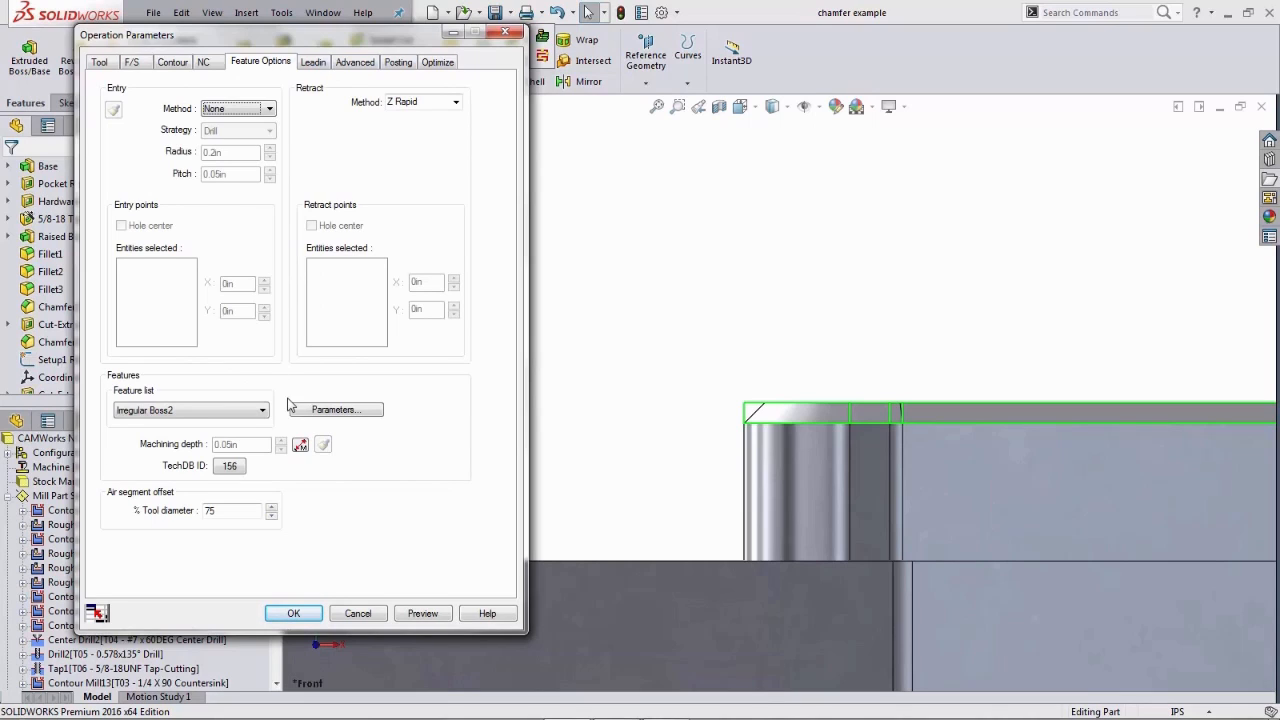
left_click(300, 447)
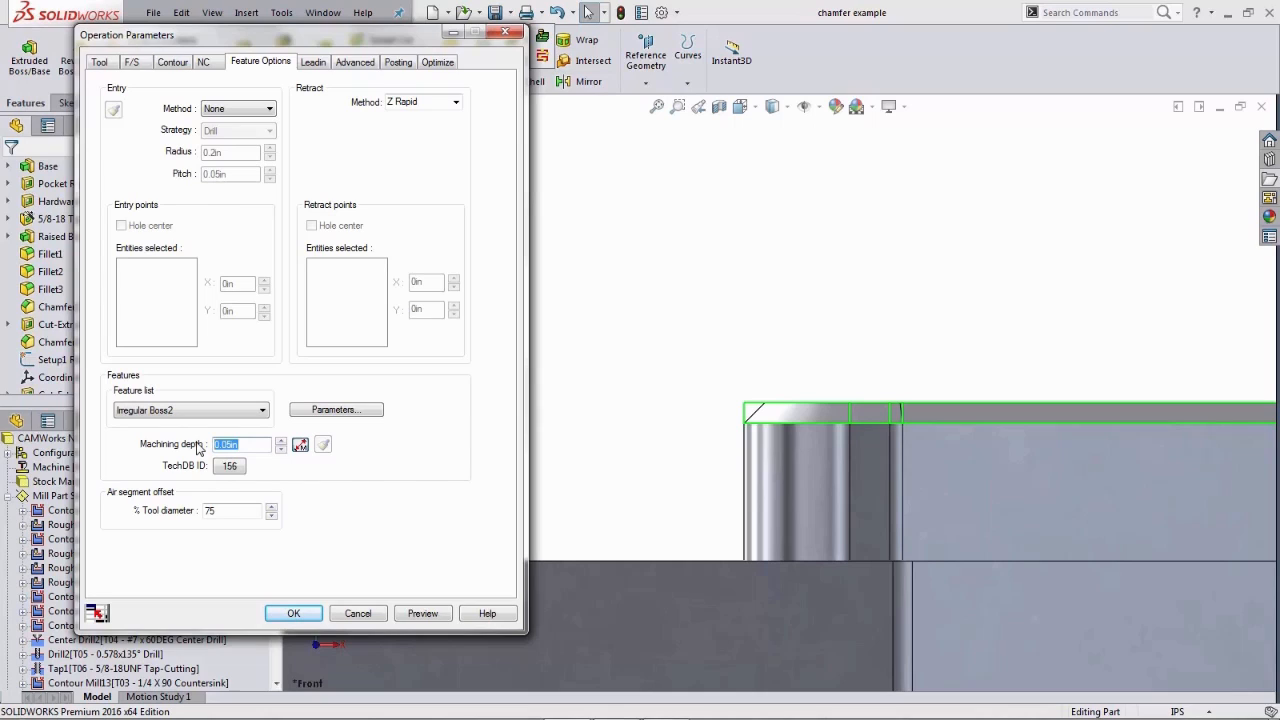
key("BackSpace")
left_click(169, 65)
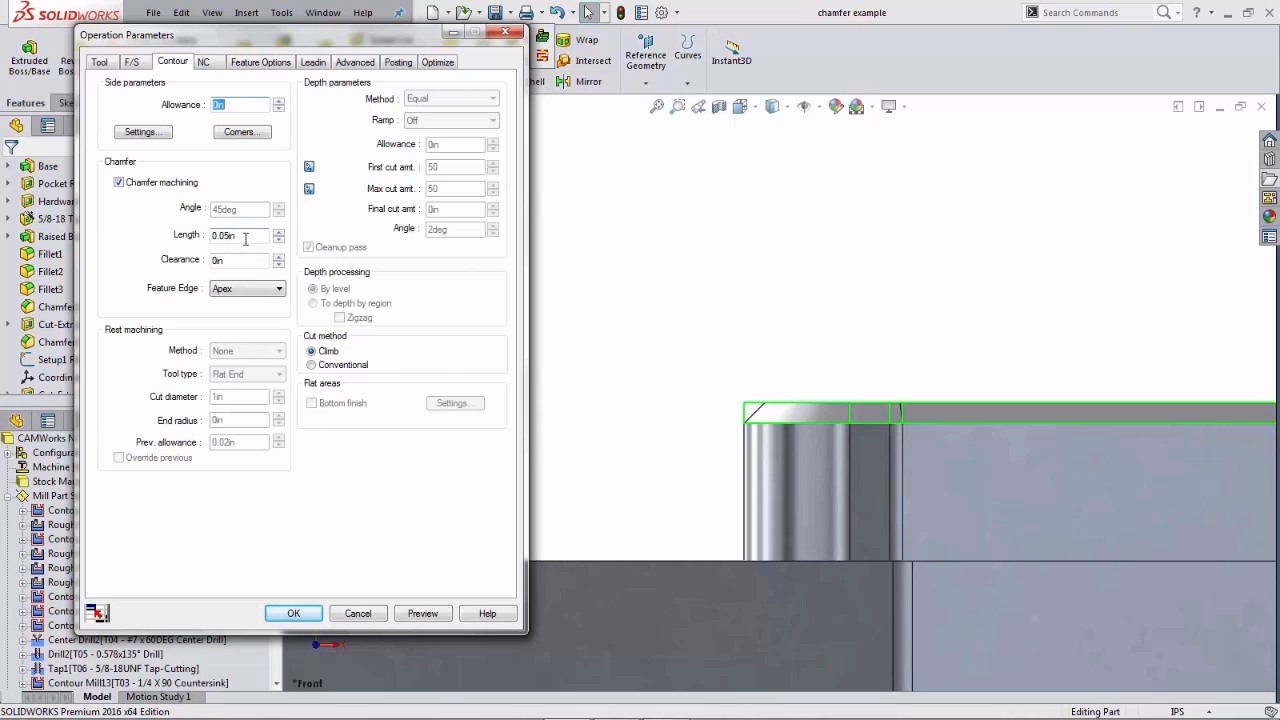
- Set the chamfer clearance to 0.02 in and preview the toolpath
left_click_drag(245, 239, 206, 240)
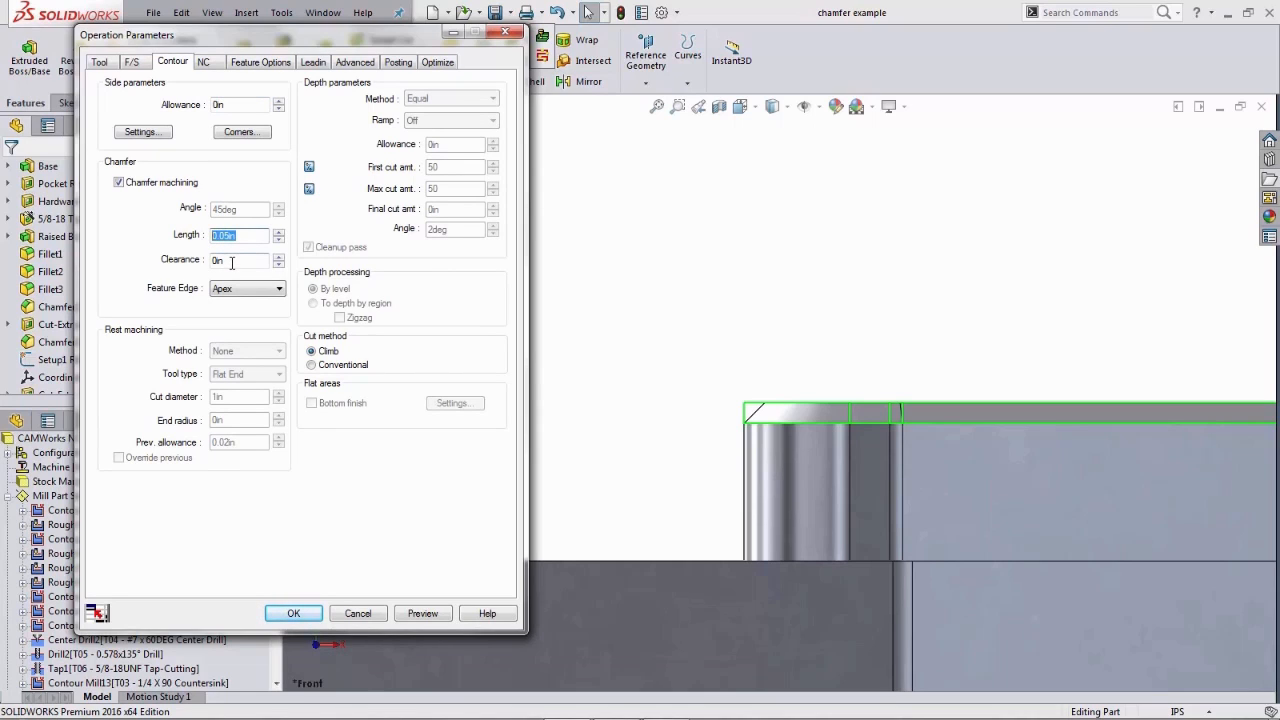
double_click(231, 262)
key("Tab")
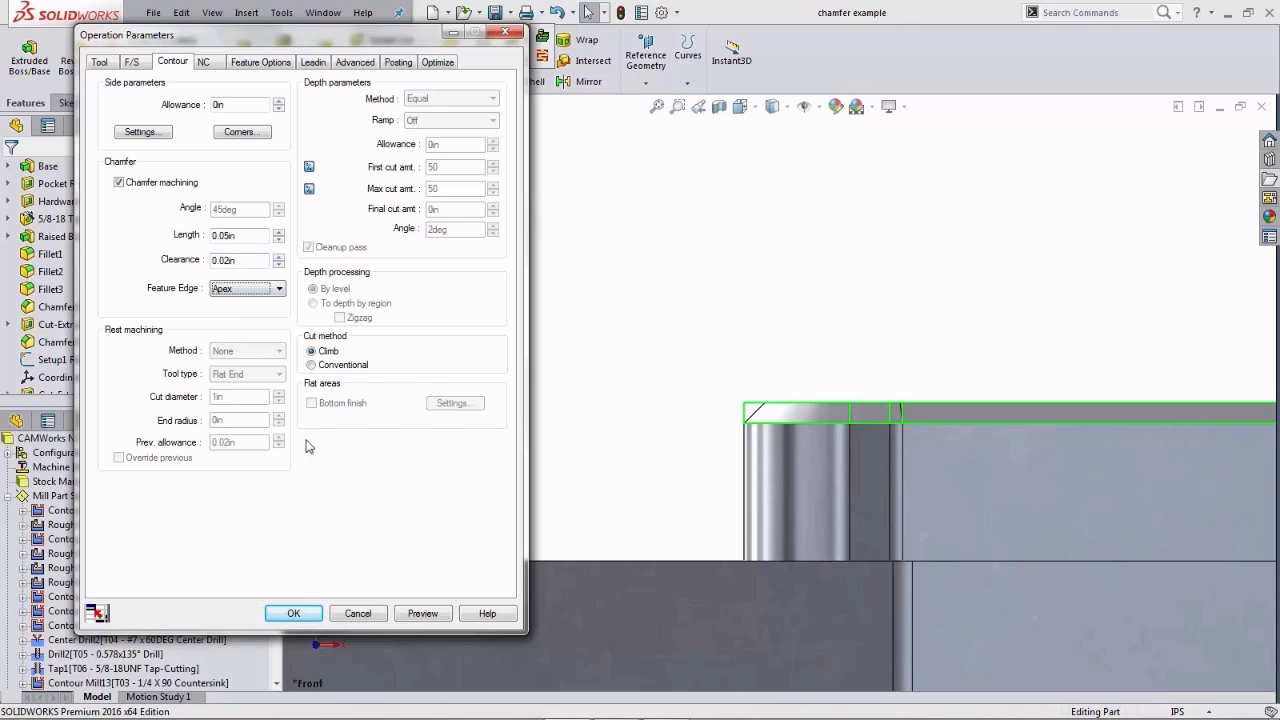
left_click(420, 614)
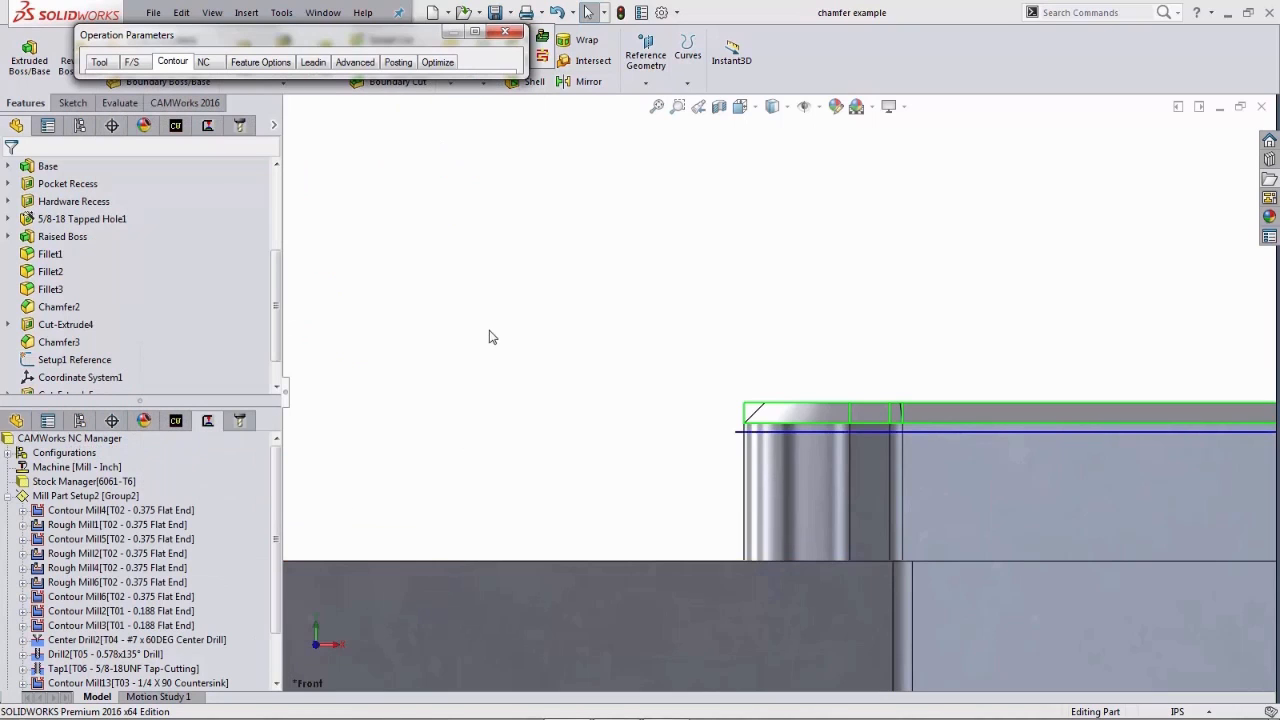
- Step through the toolpath with the 0.02 in clearance to check the countersink position
left_click(541, 57)
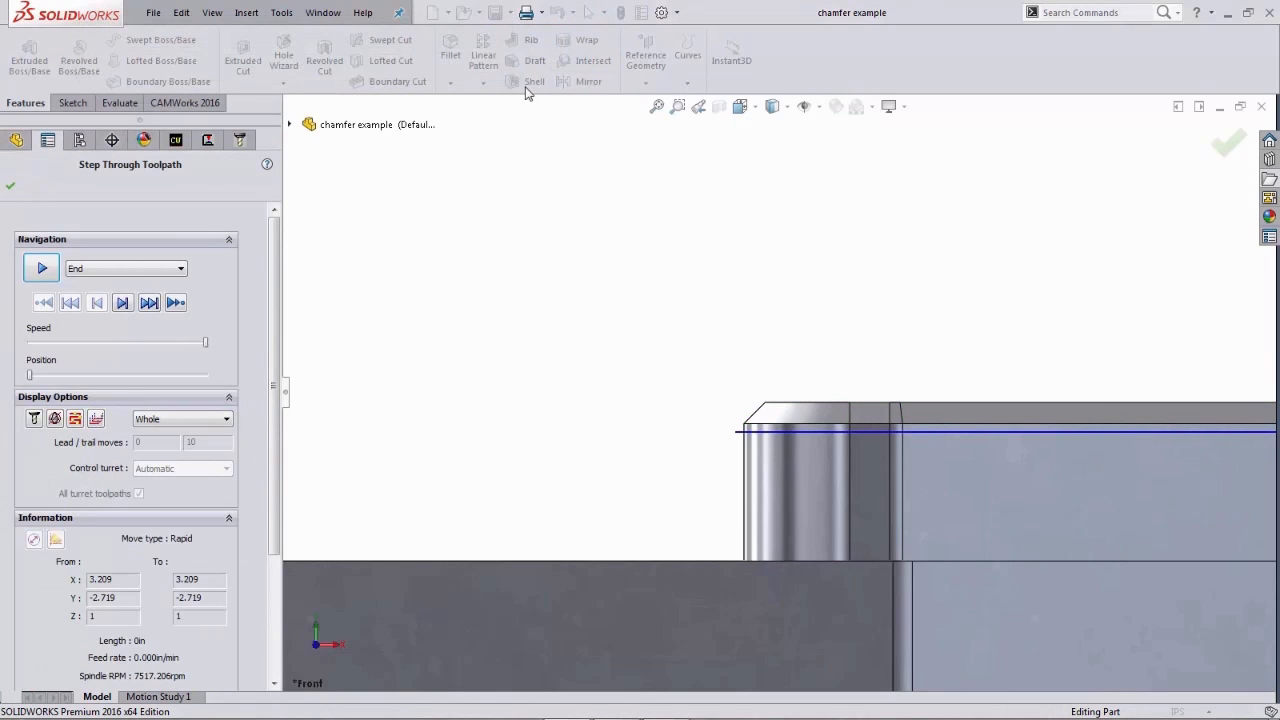
left_click(124, 310)
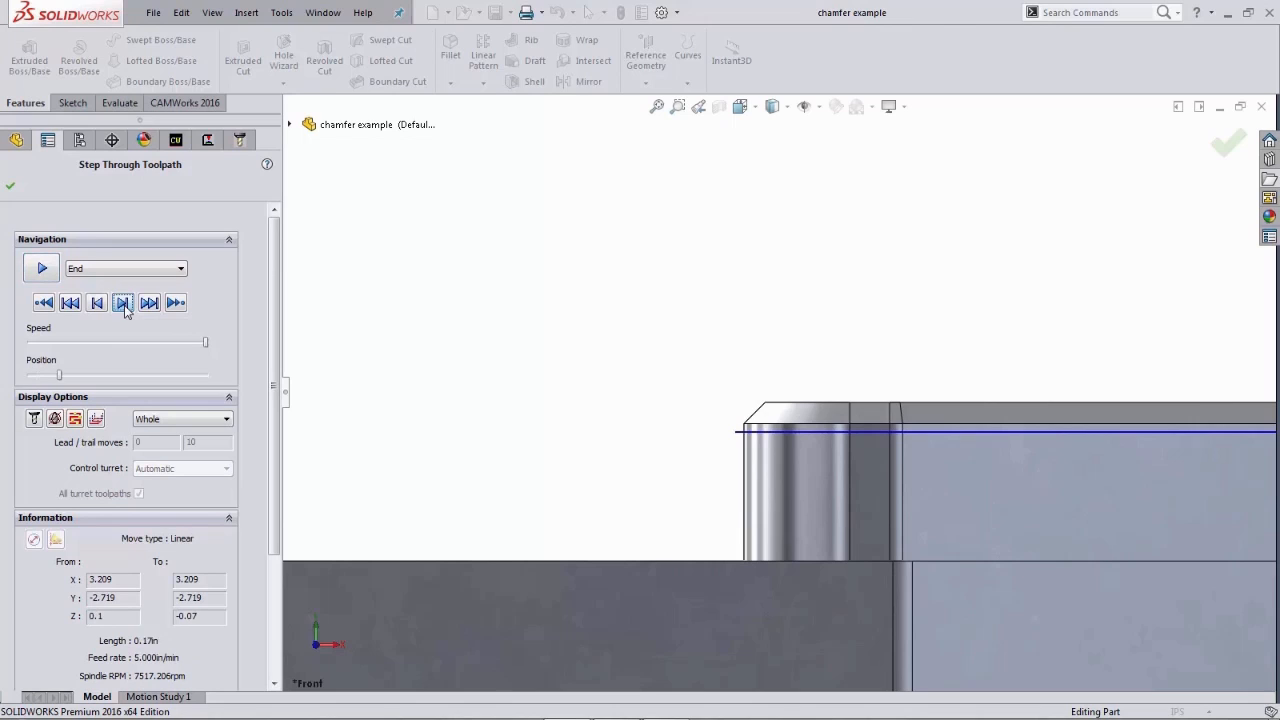
left_click(125, 307)
left_click(125, 307)
left_click(125, 307)
left_click(125, 307)
left_click(125, 307)
left_click(125, 307)
left_click(125, 307)
left_click(125, 307)
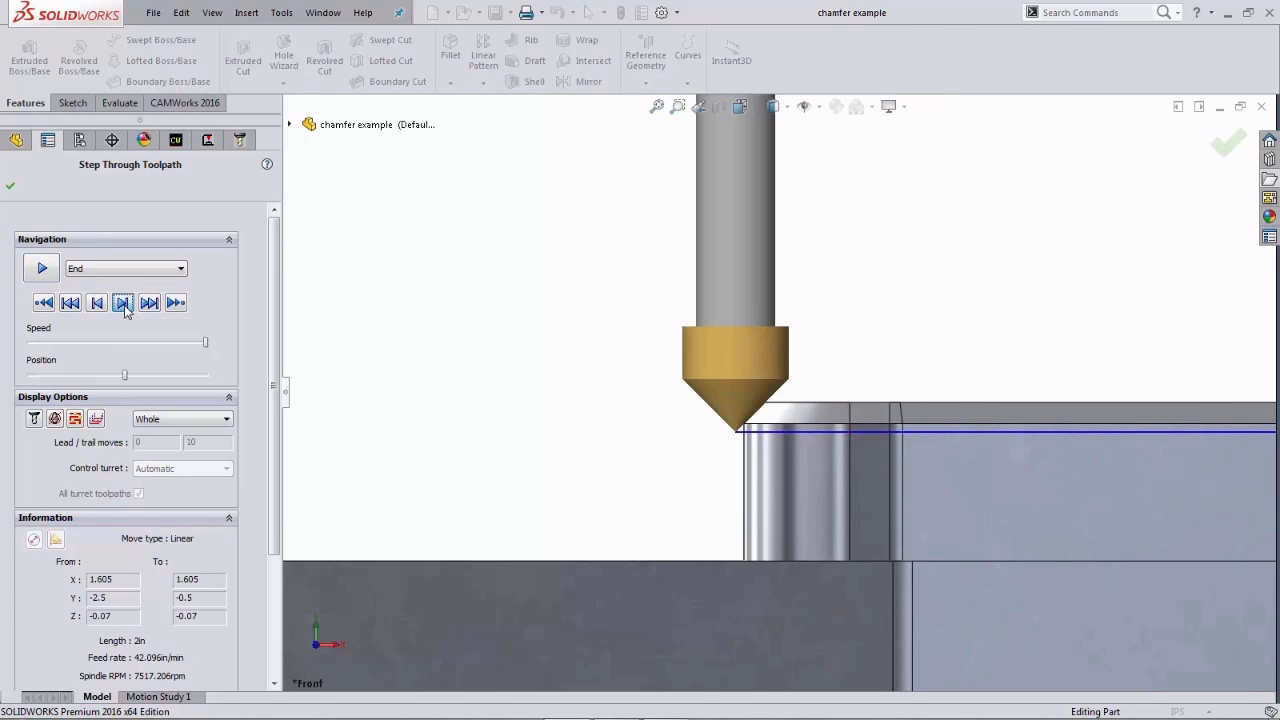
- Step the chamfer toolpath through to its end and close the step-through view
left_click(124, 307)
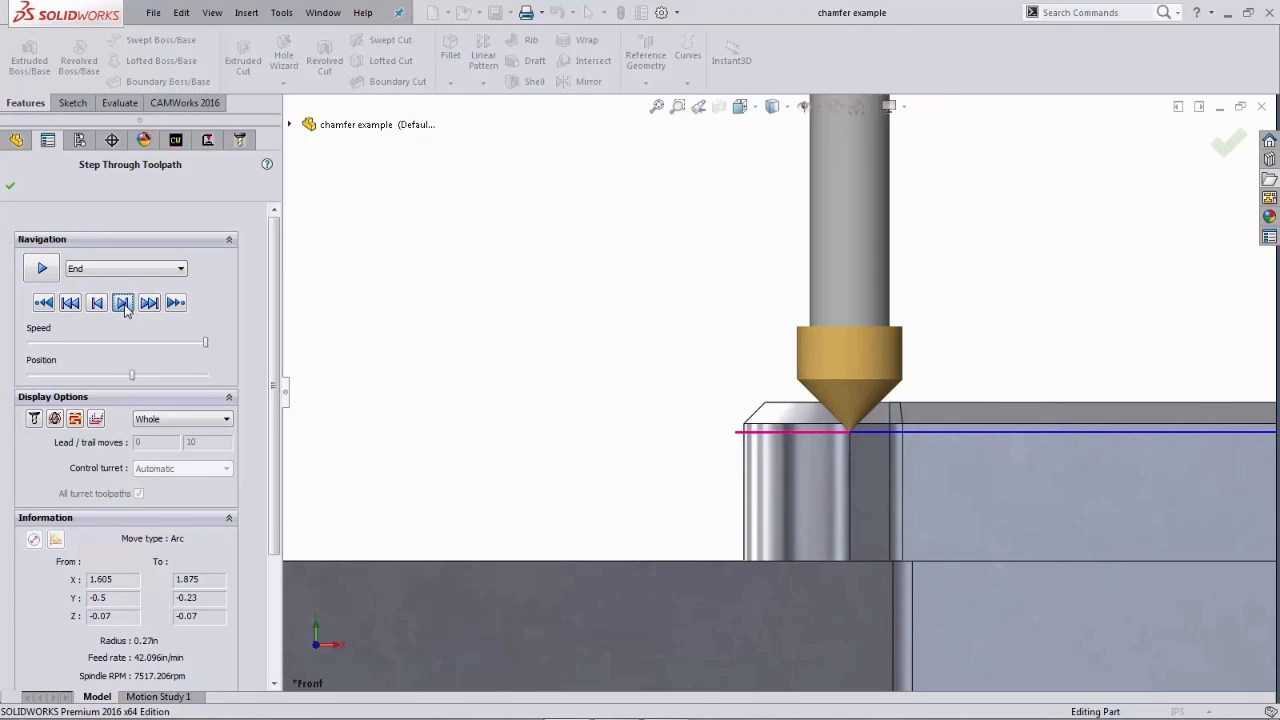
left_click(124, 307)
left_click(124, 307)
left_click(124, 307)
left_click(124, 307)
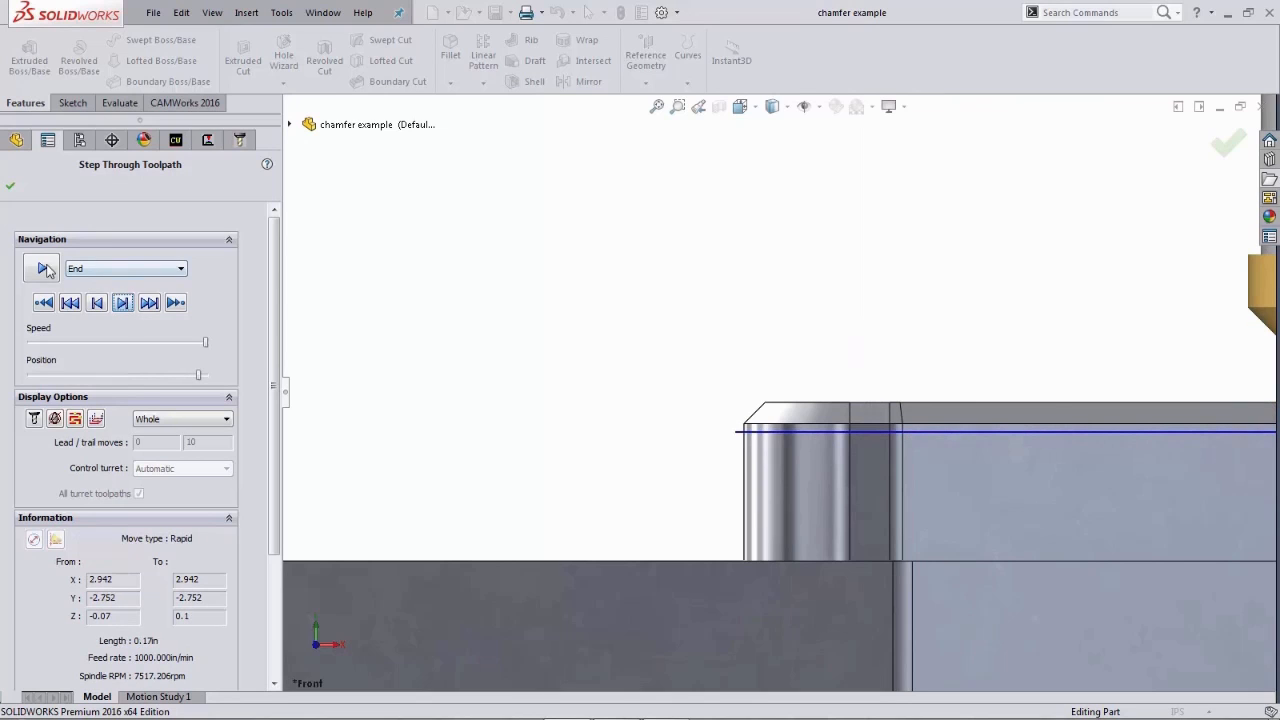
left_click(10, 186)
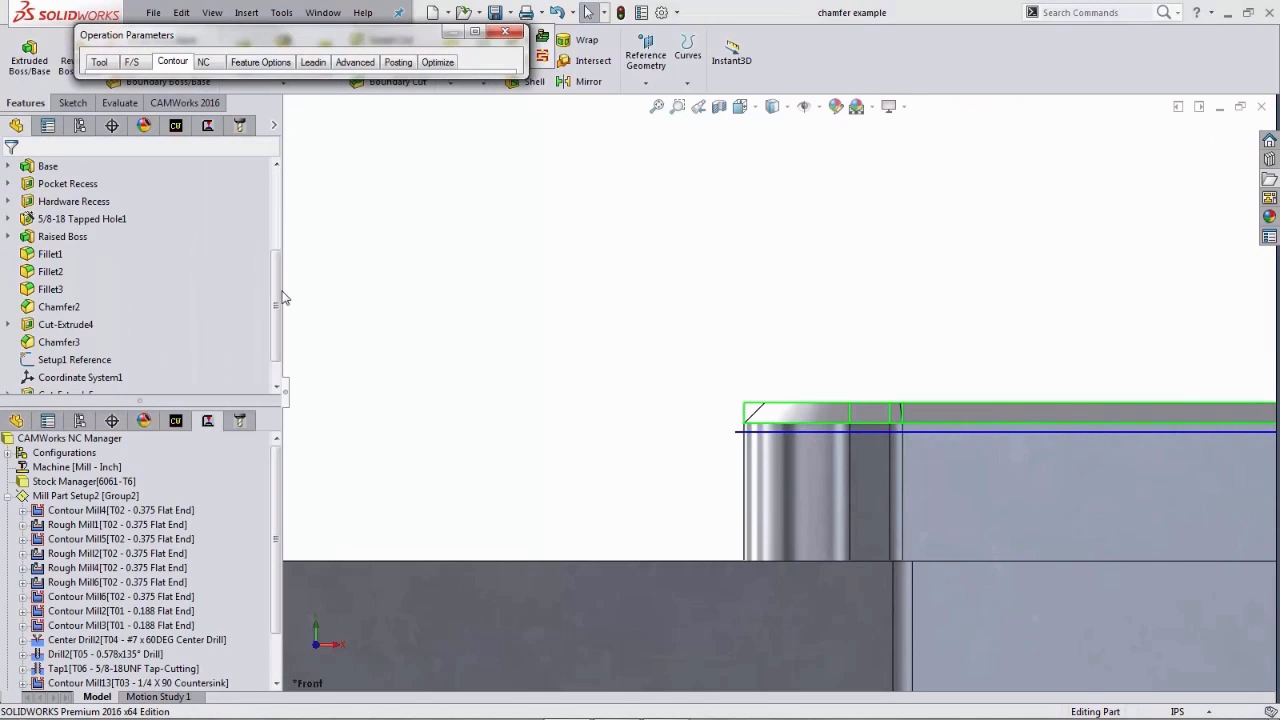
- Return to isometric view and accept the countersink Contour Mill operation parameters with the 0.02 in clearance
key("space")
left_click(467, 306)
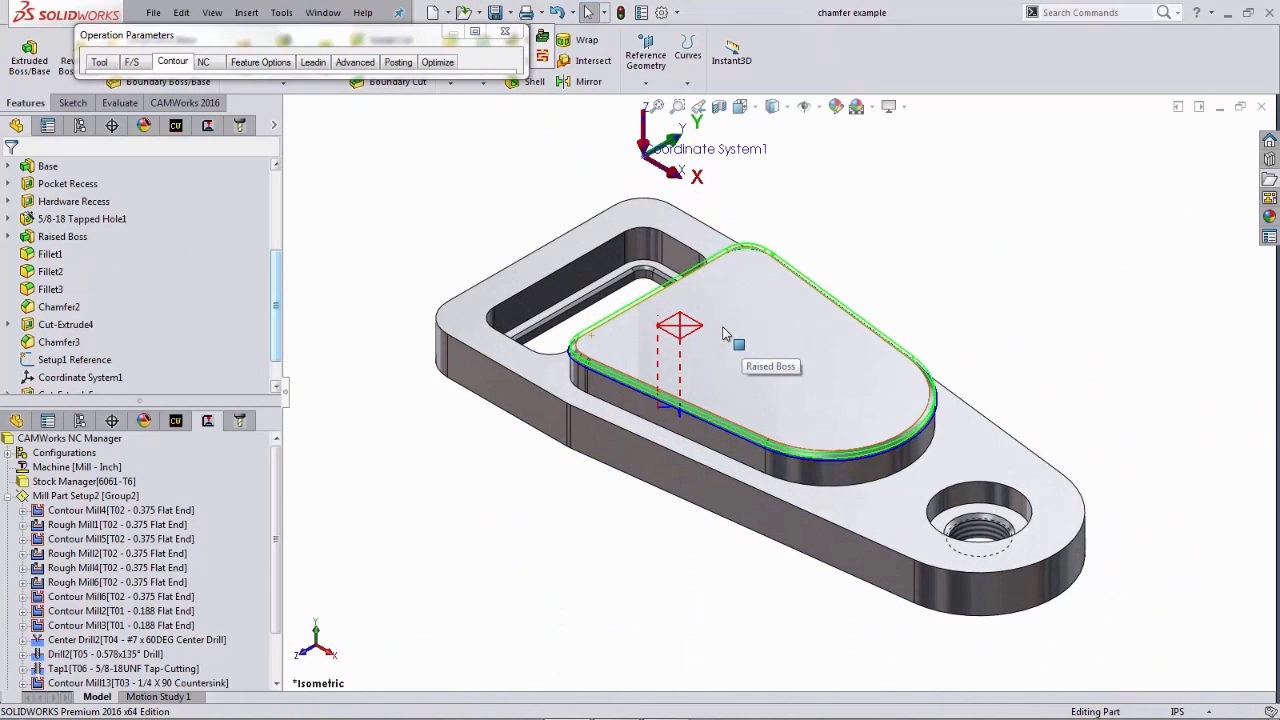
scroll(725, 333, "down", 1)
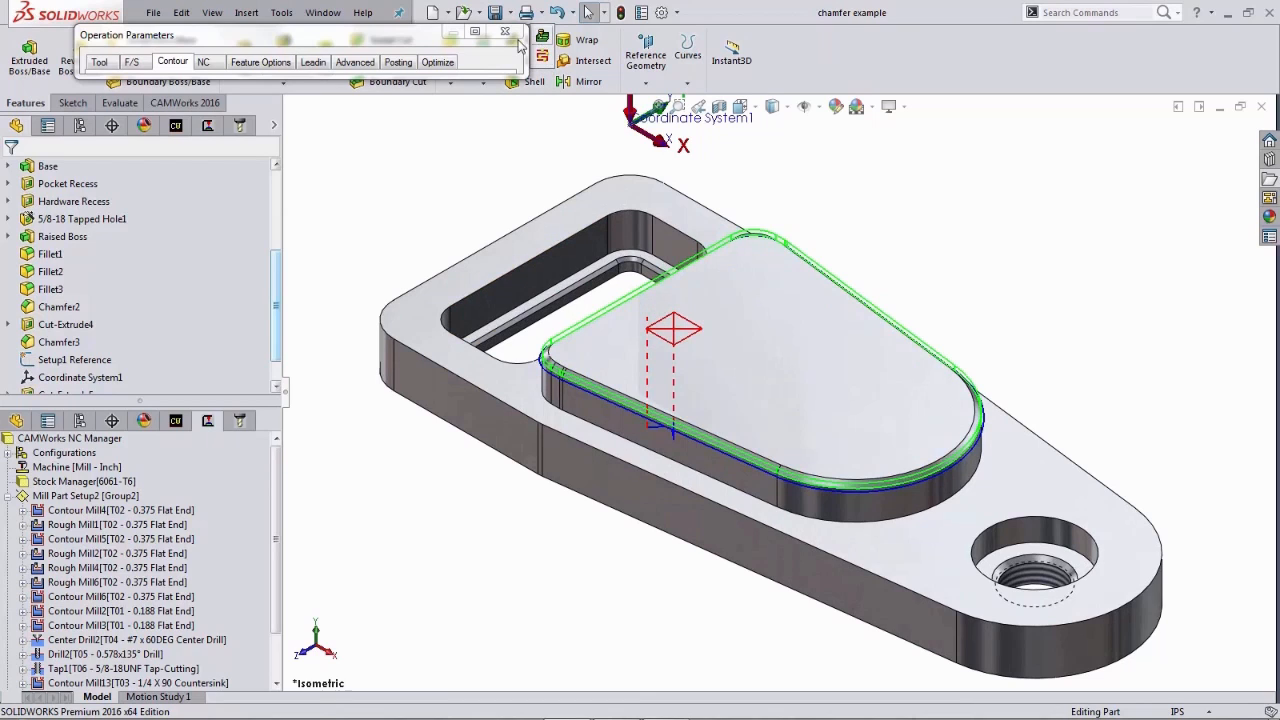
left_click(475, 33)
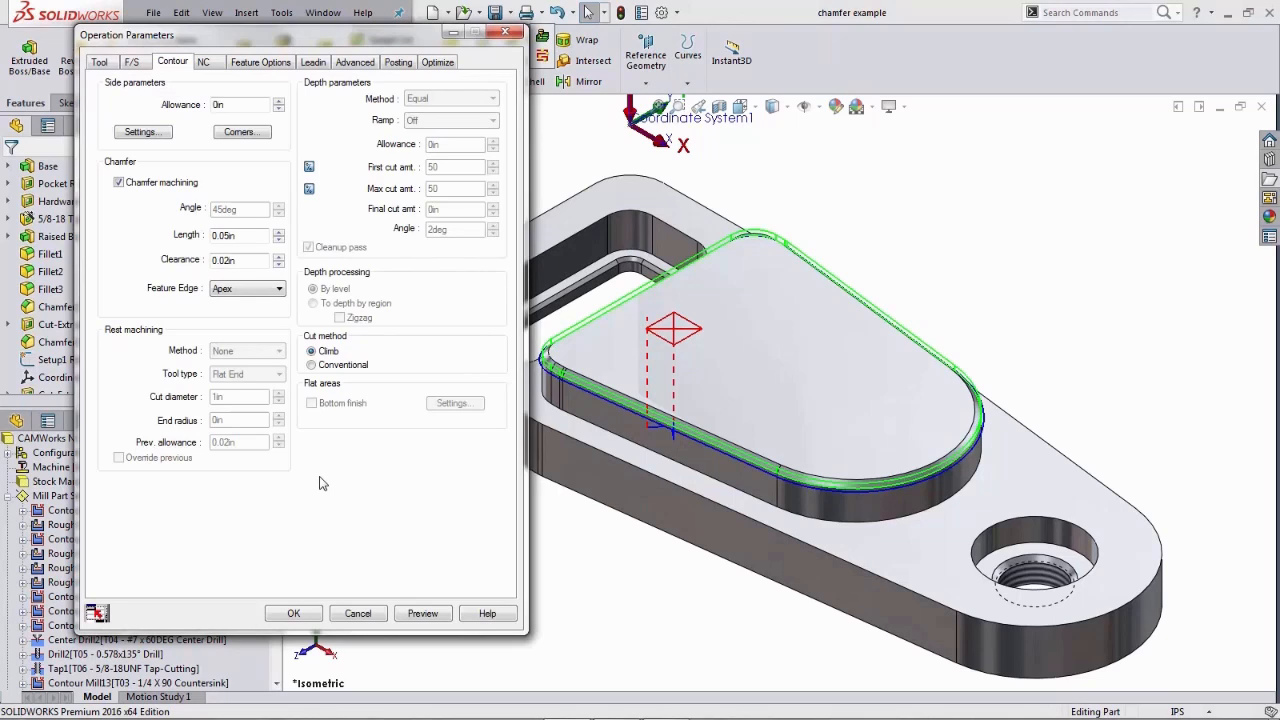
left_click(294, 614)
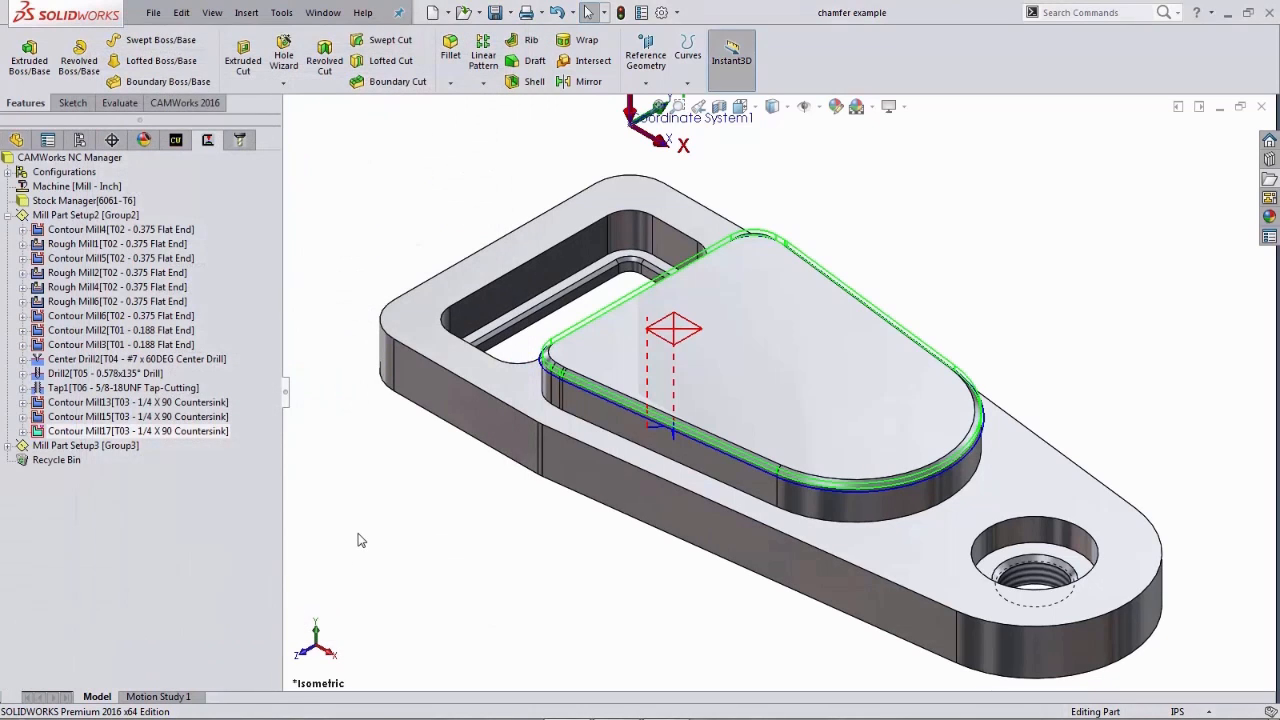
- Simulate all Mill Part Setup2 toolpaths and show the stock difference against the design model
right_click(126, 218)
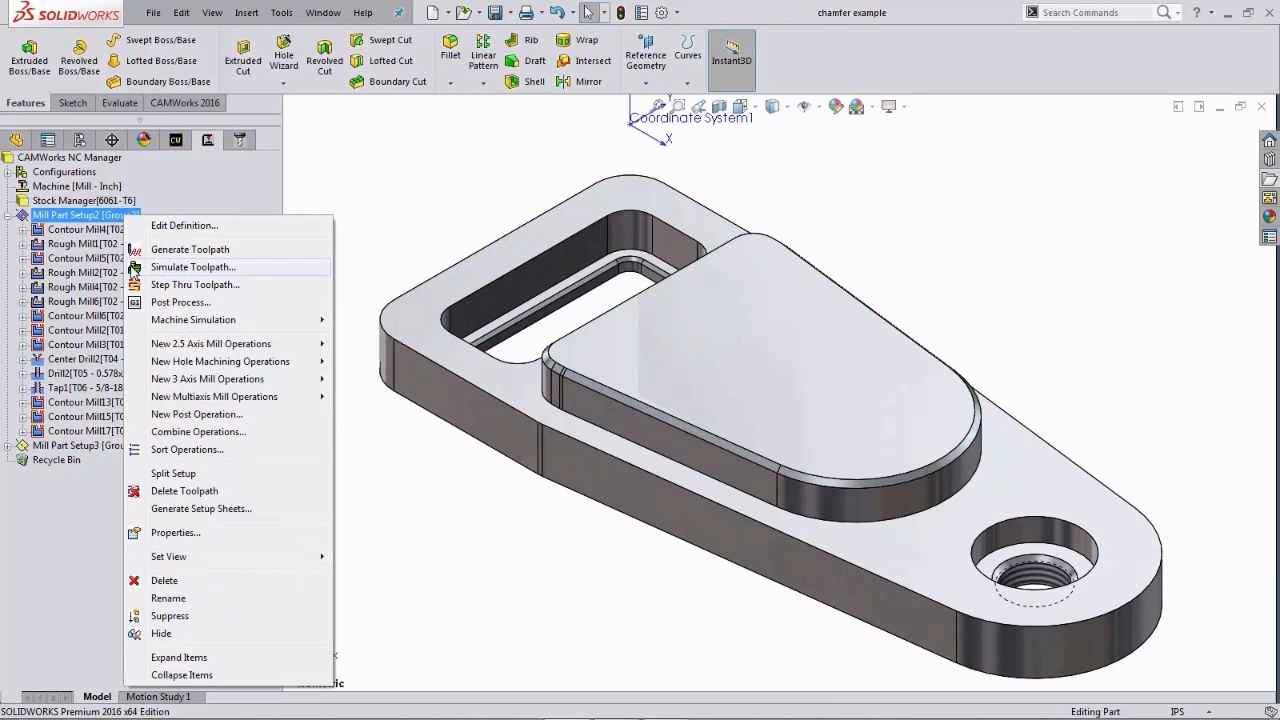
left_click(133, 268)
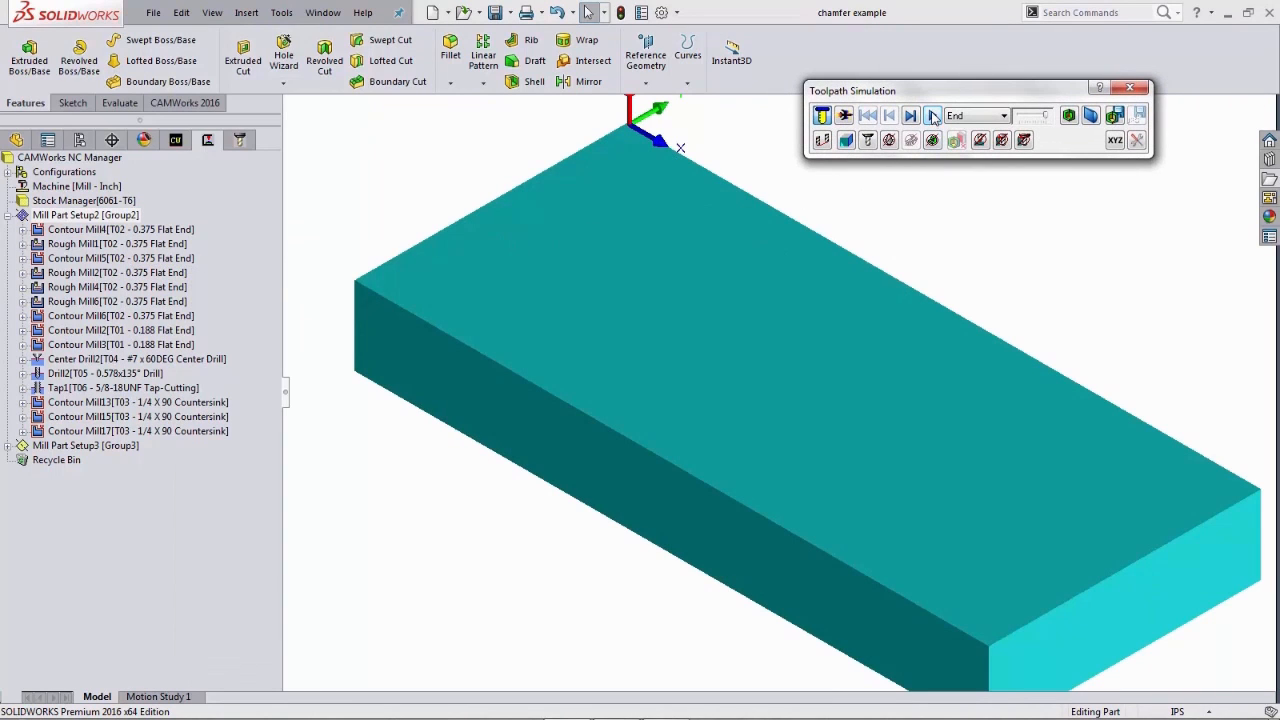
left_click(933, 117)
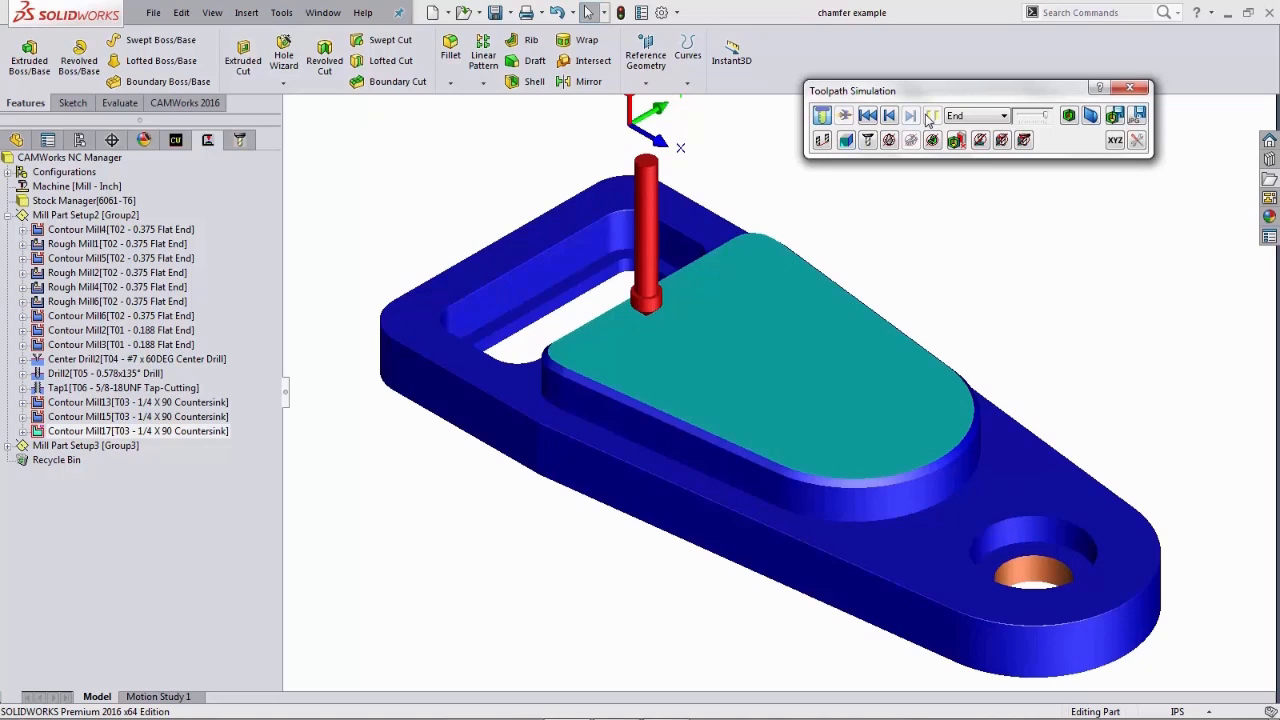
left_click(1068, 116)
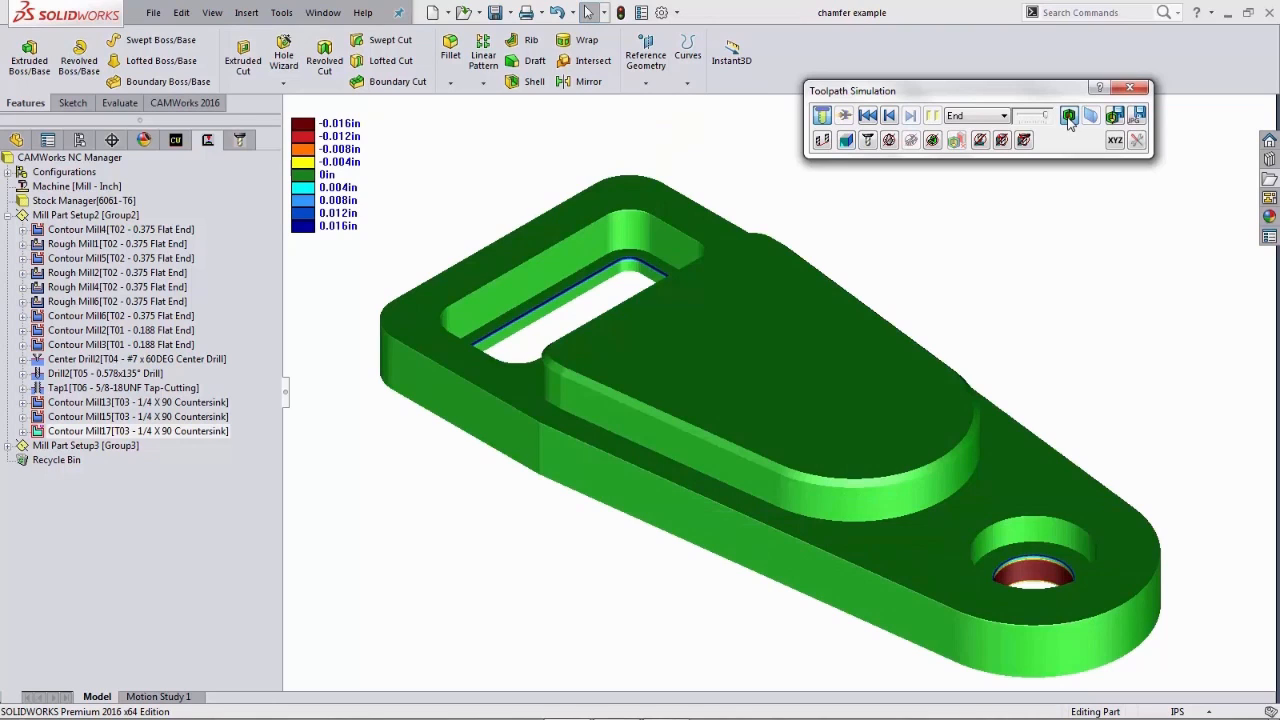
left_click(1129, 88)
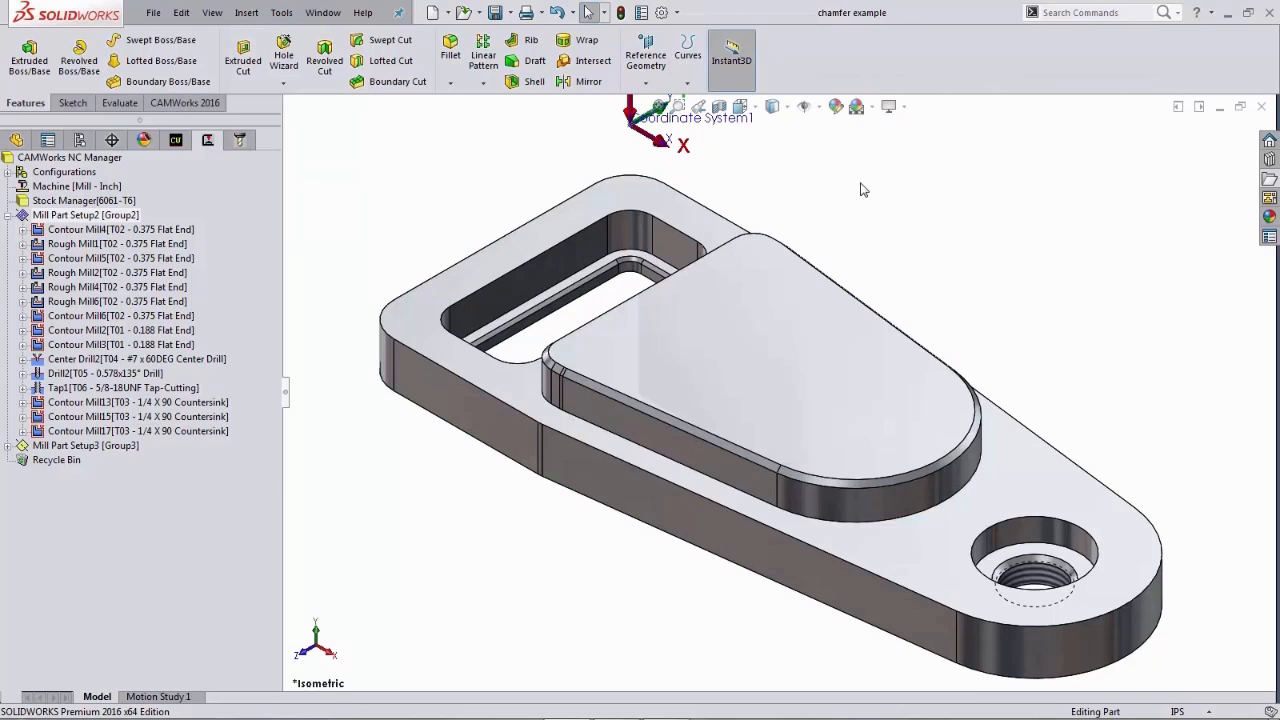
- Zoom into the inner pocket and select its chamfer face to examine the chamfer dimensions
scroll(864, 189, "up", 3)
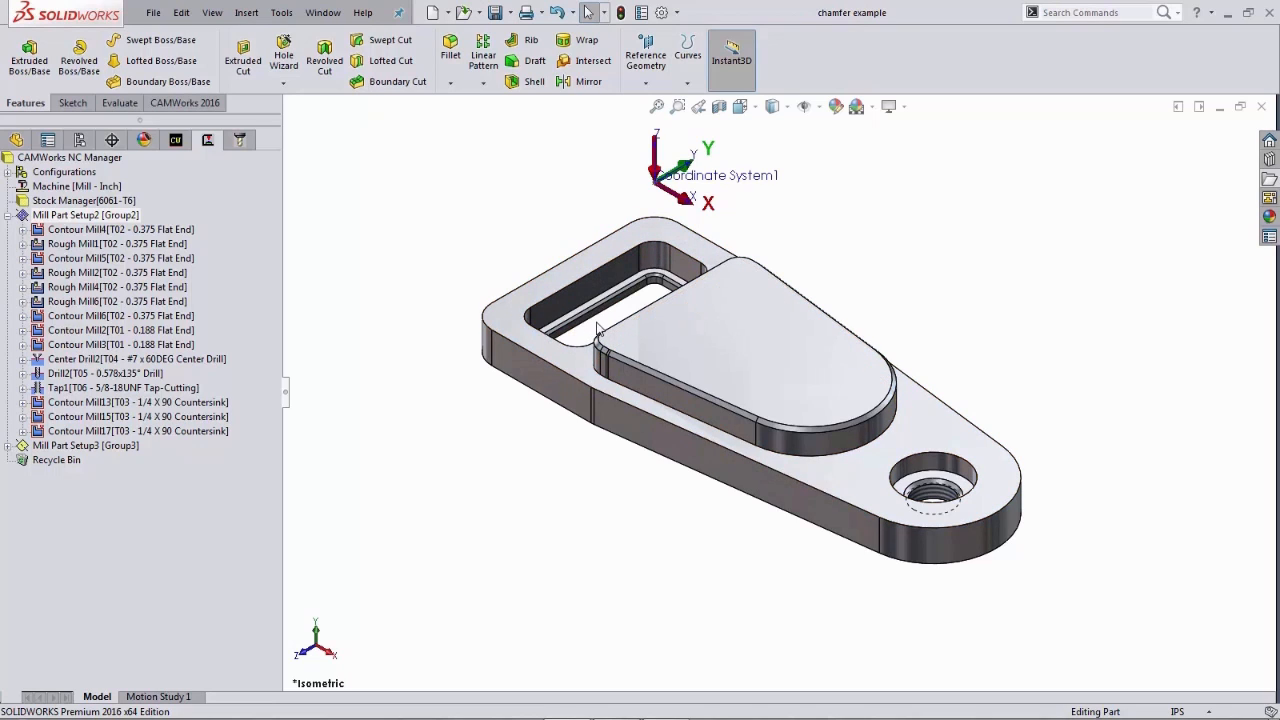
right_click_drag(516, 265, 420, 170)
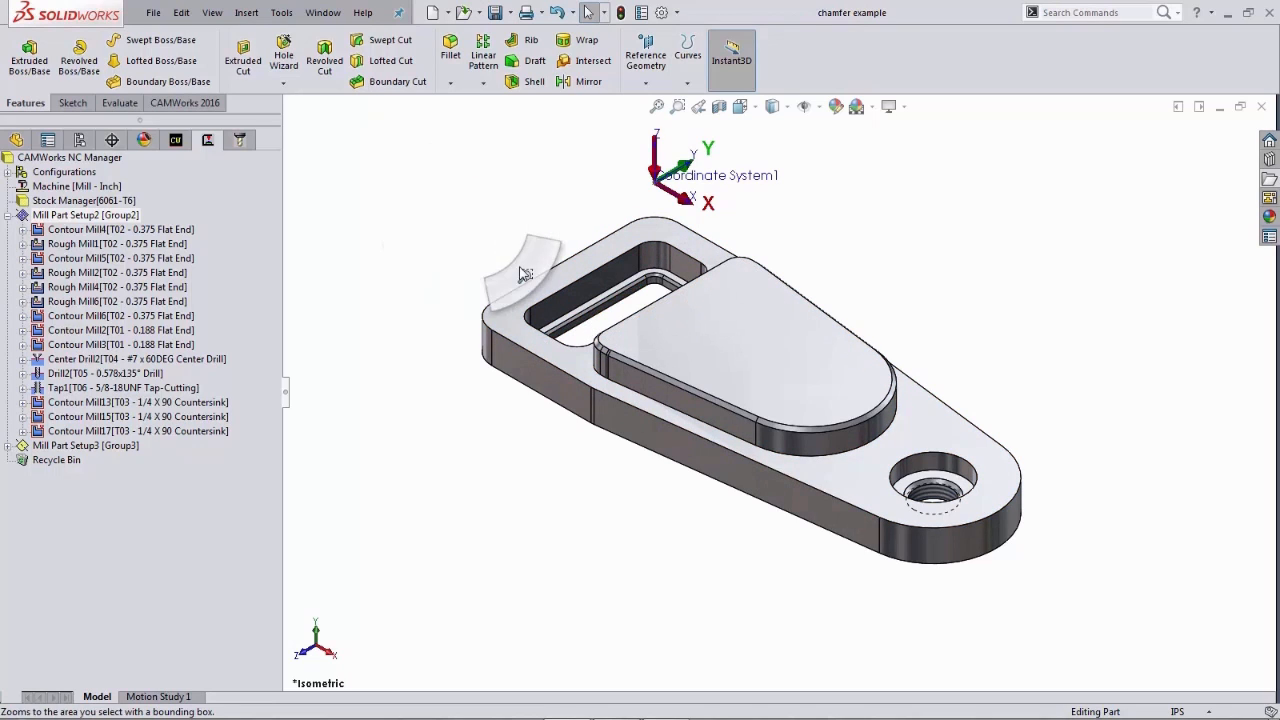
left_click_drag(473, 238, 713, 409)
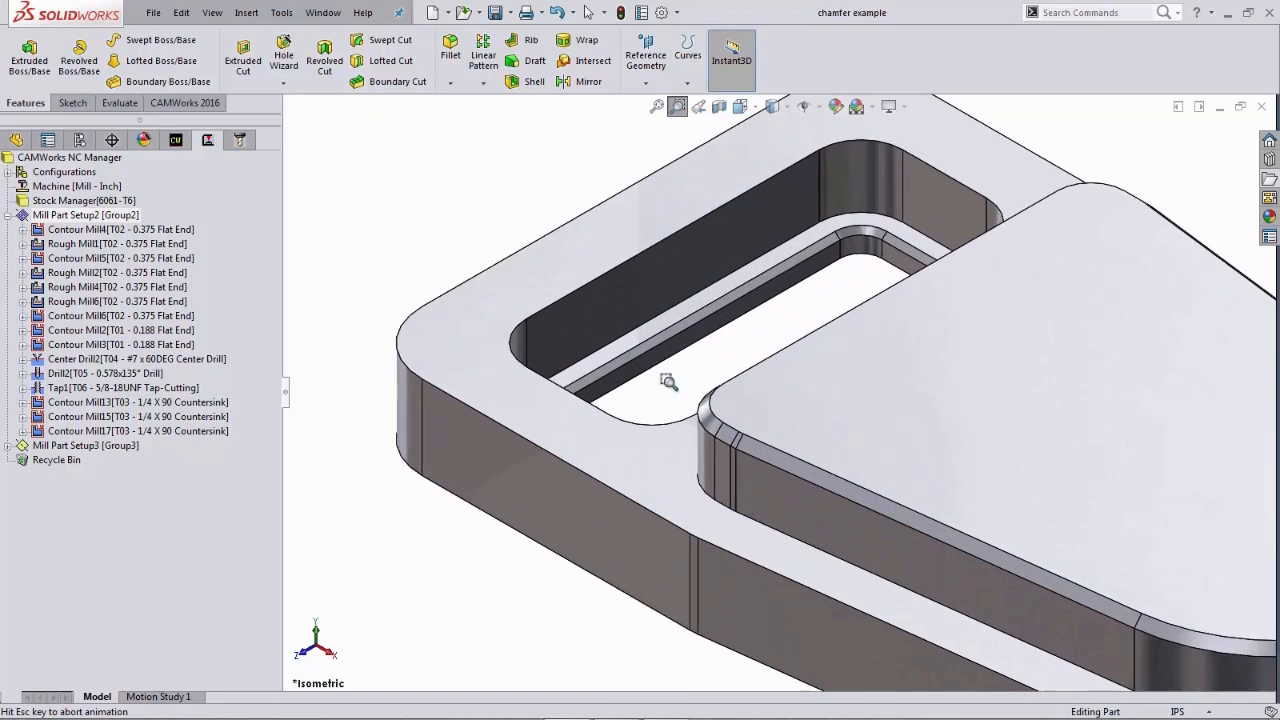
right_click_drag(733, 449, 720, 436)
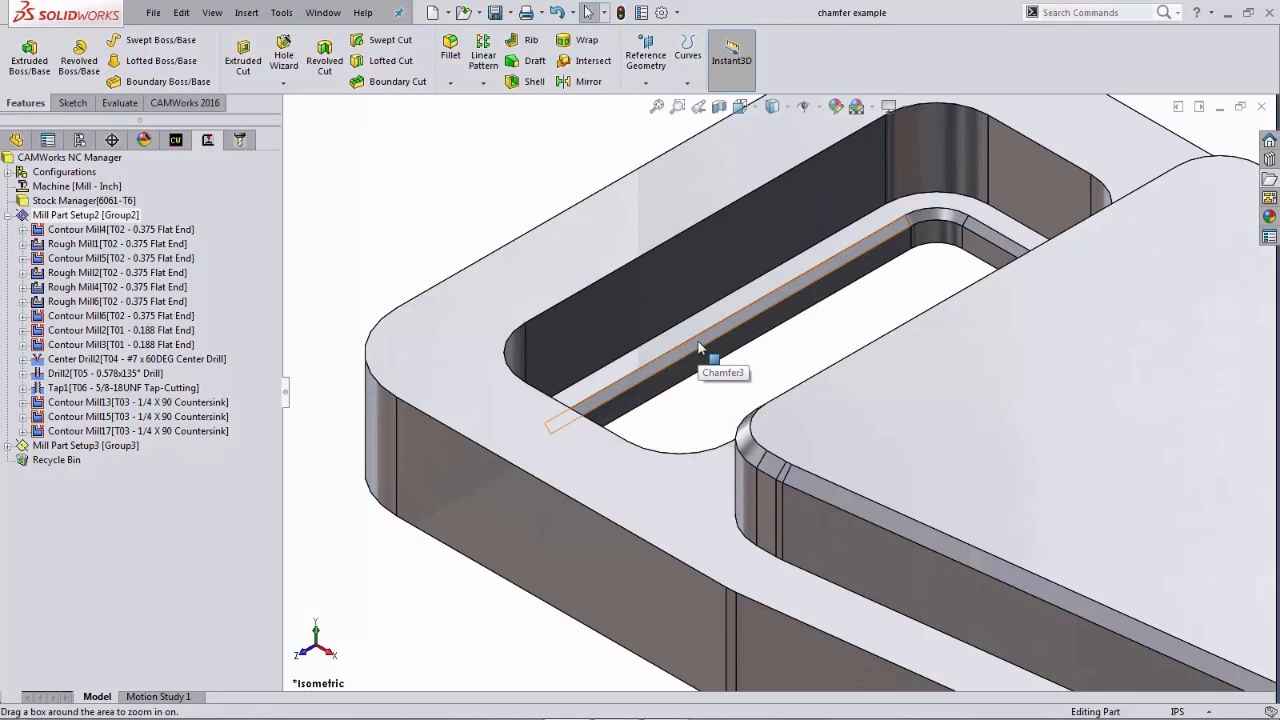
left_click(700, 347)
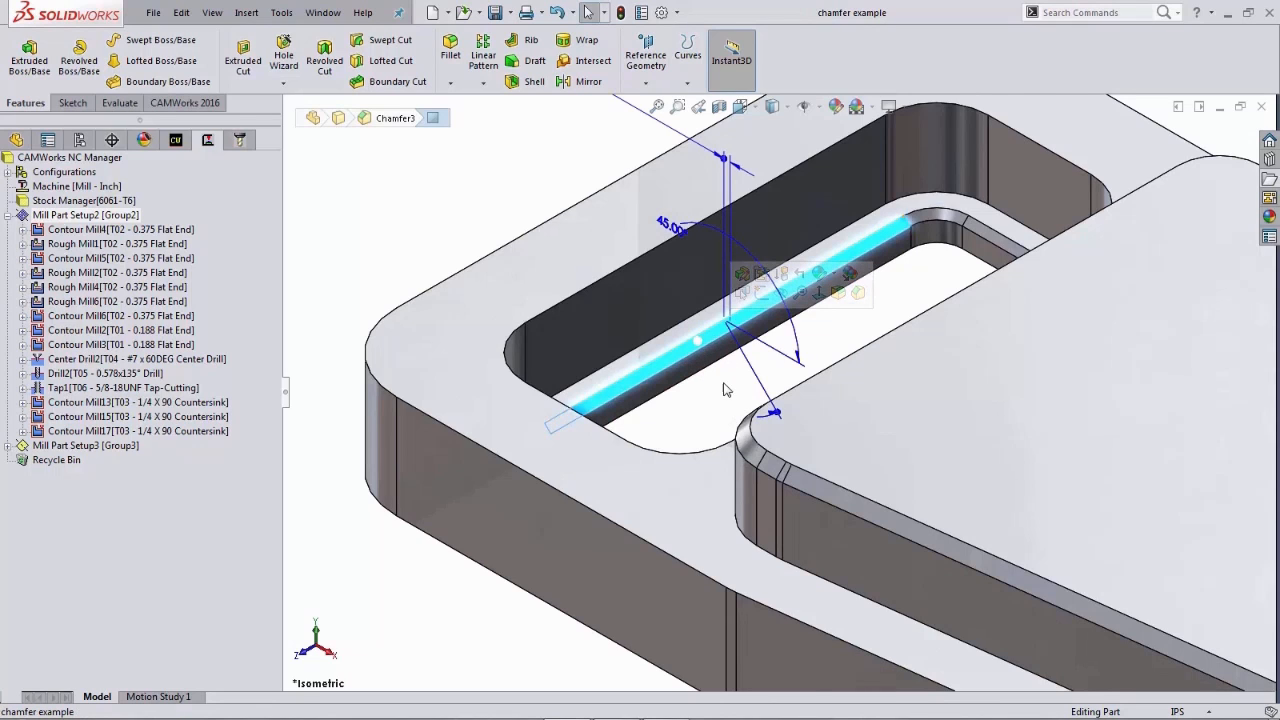
scroll(726, 390, "up", 1)
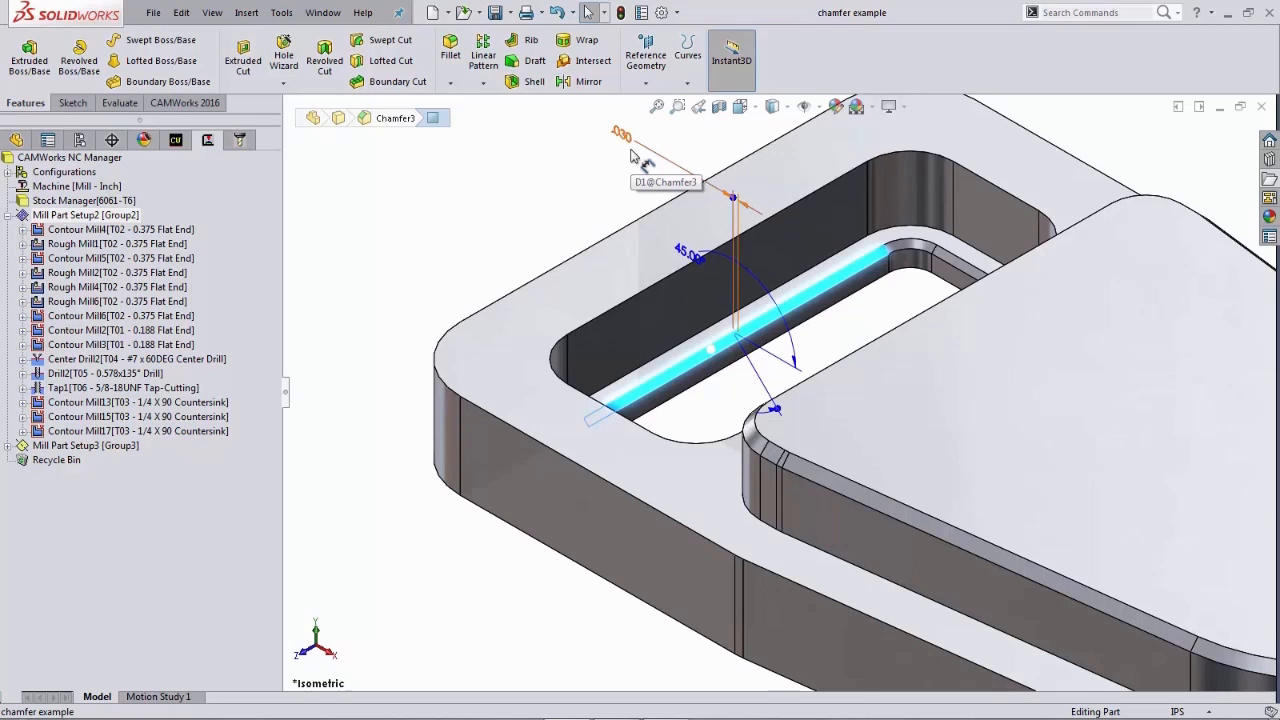
left_click(584, 221)
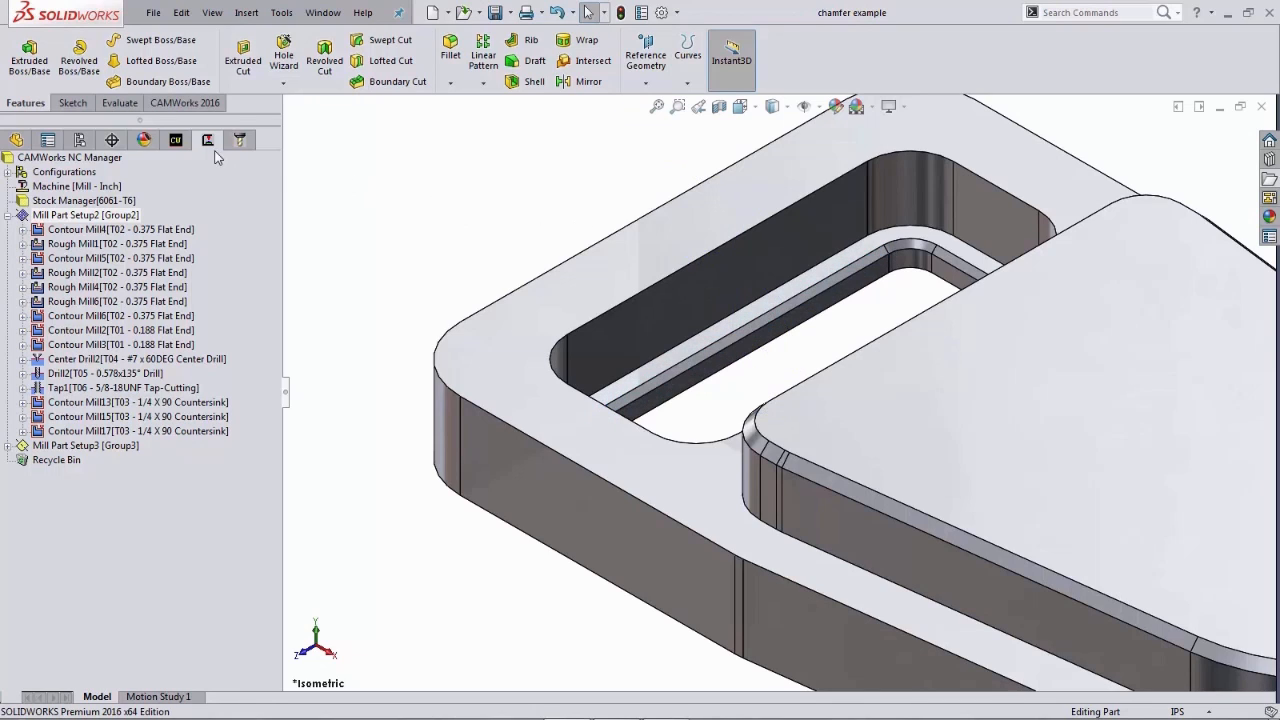
- Locate the Rectangular Pocket2 feature in the CAMWorks feature tree and highlight it on the model
left_click(176, 140)
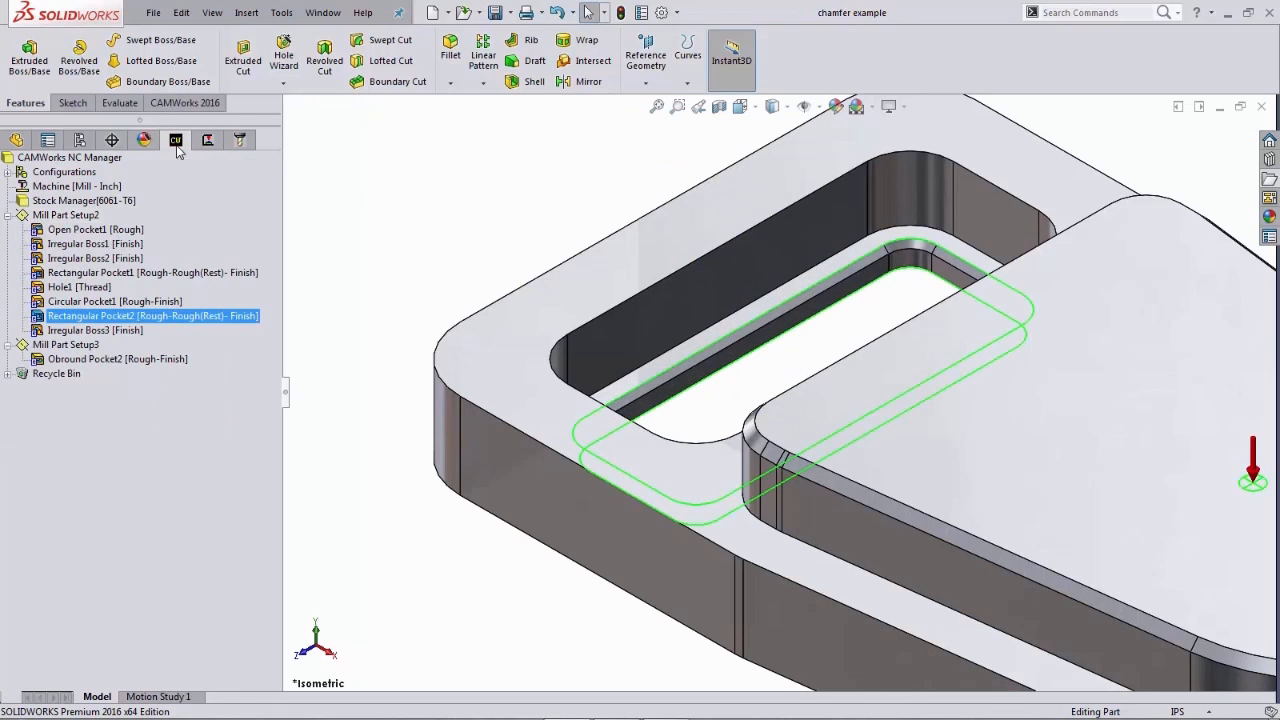
left_click(235, 322)
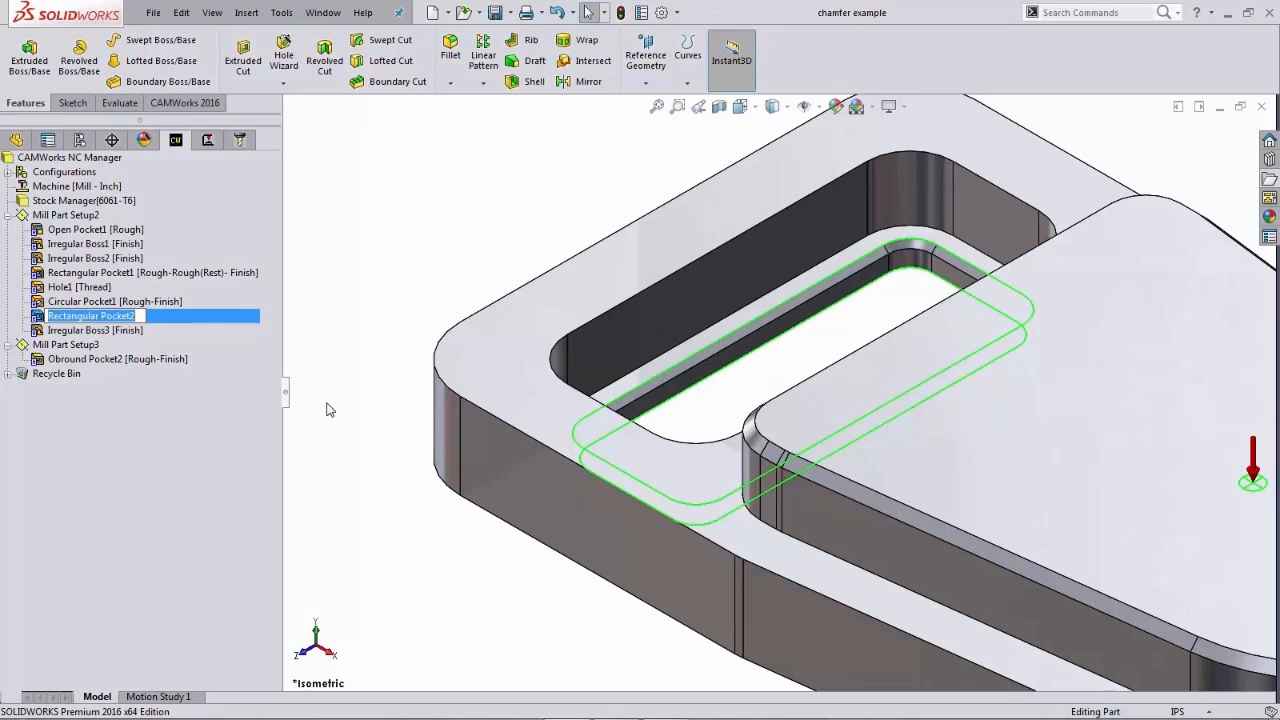
key("Return")
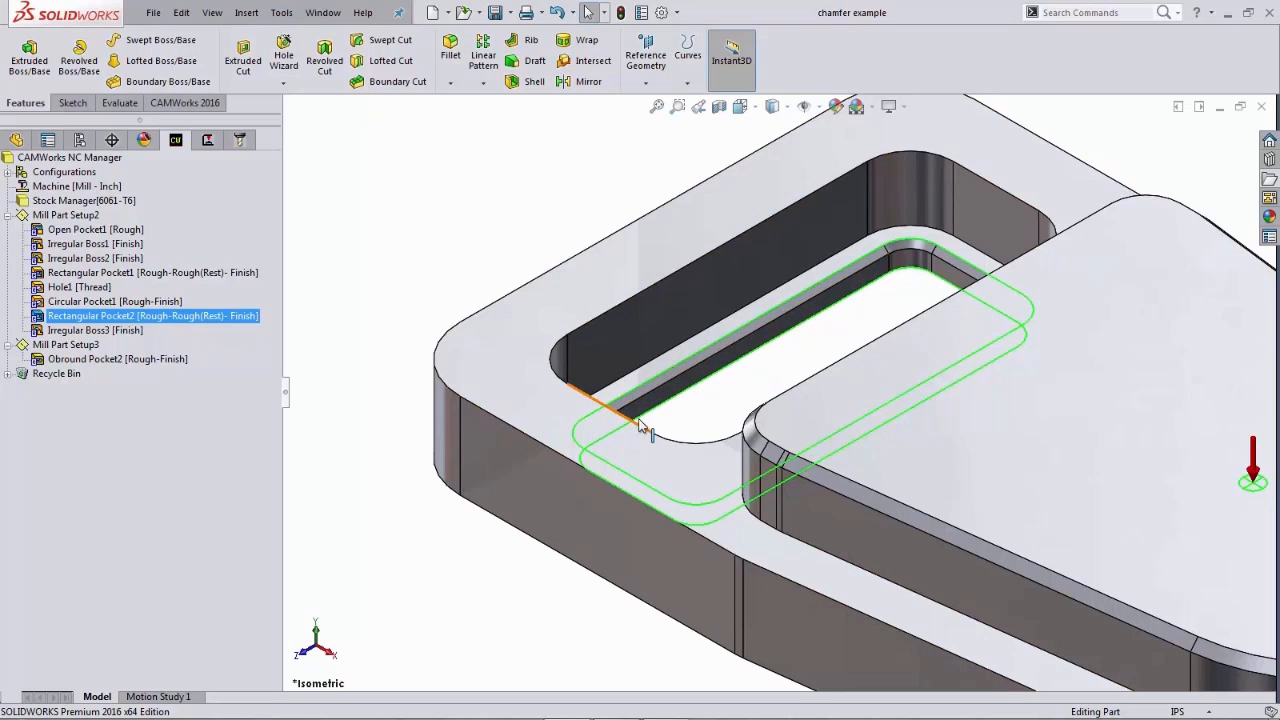
mouse_move(714, 420)
middle_mouse_down()
mouse_move(686, 422)
mouse_move(710, 404)
middle_mouse_up()
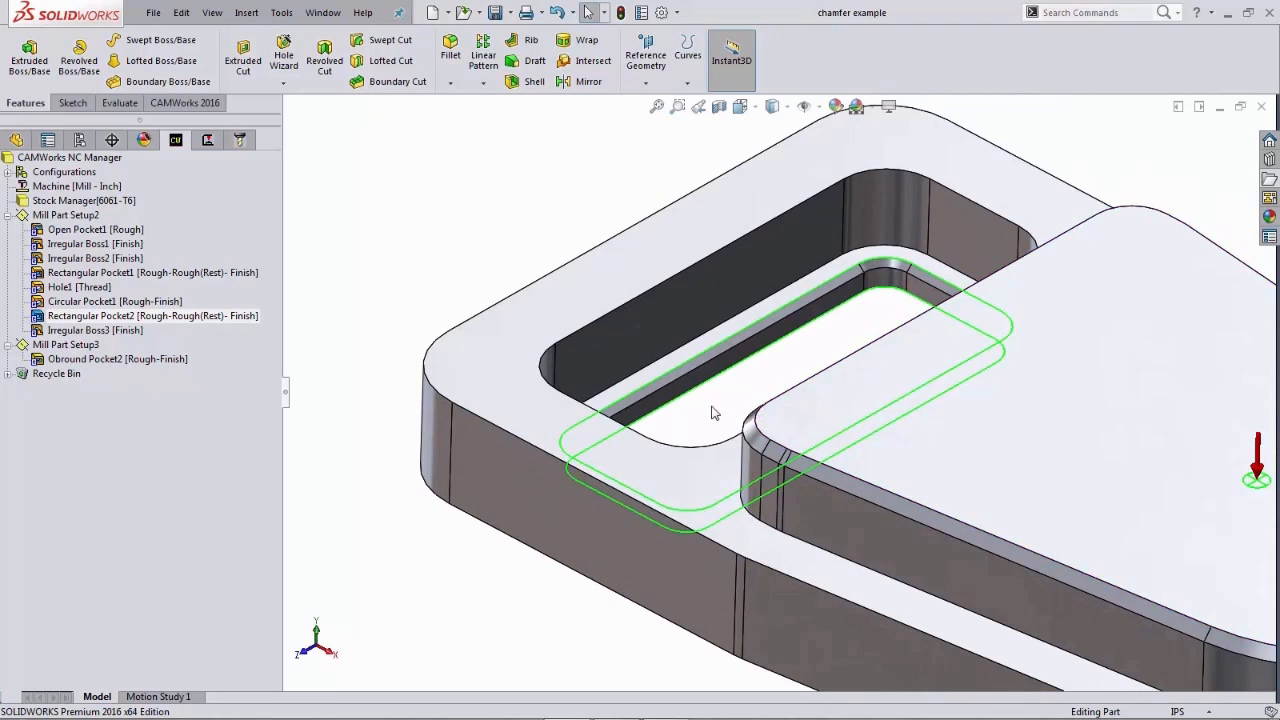
- Create a new Contour Mill operation in Mill Part Setup2 for the Rectangular Pocket2 feature
left_click(208, 142)
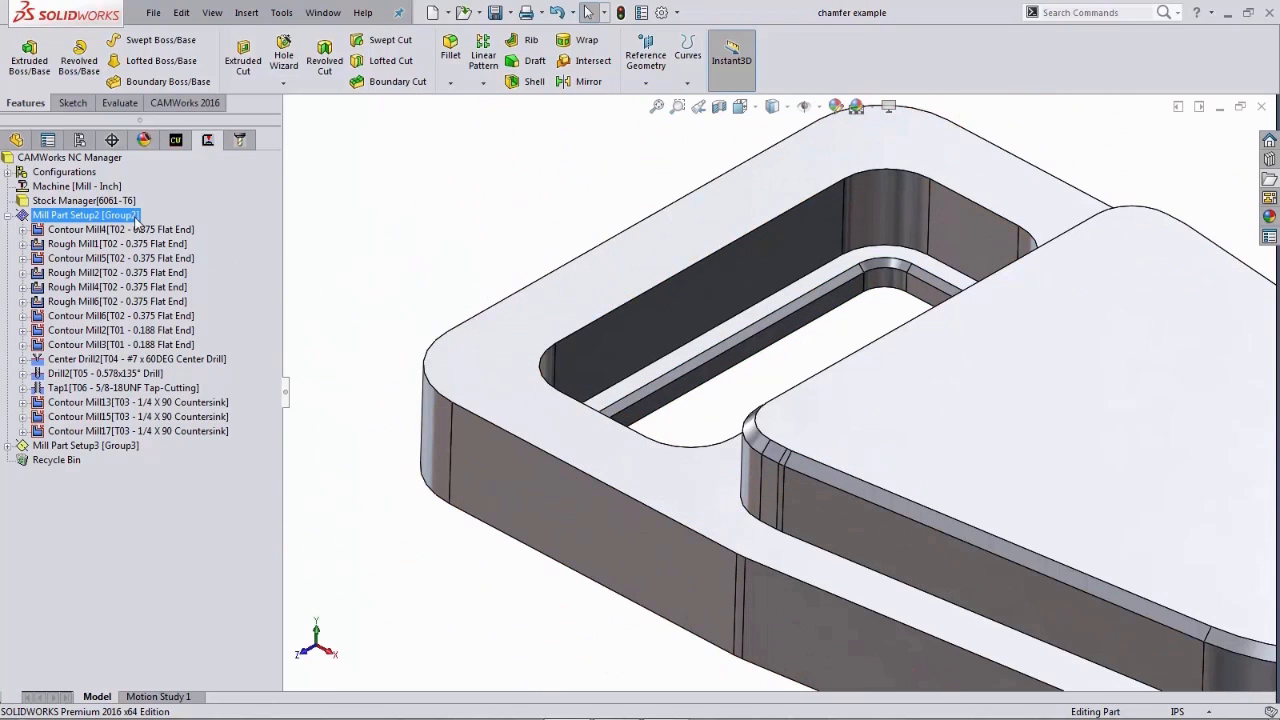
right_click(135, 217)
mouse_move(177, 348)
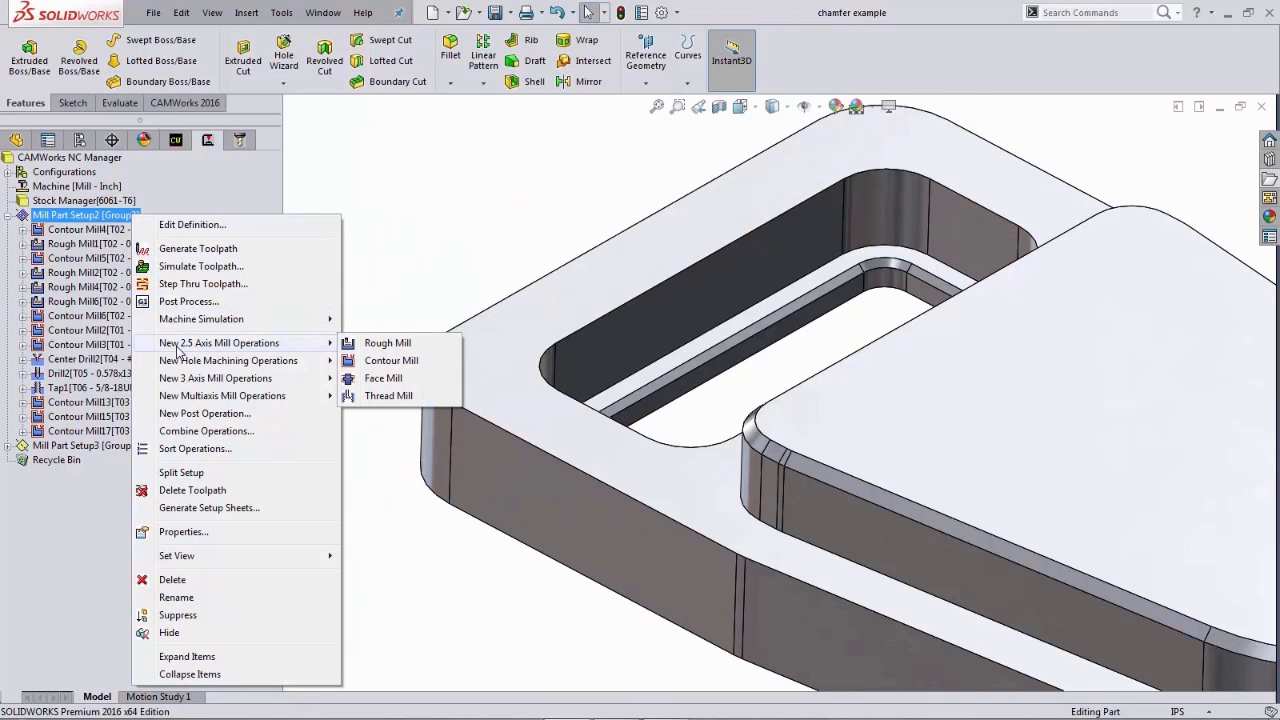
left_click(390, 361)
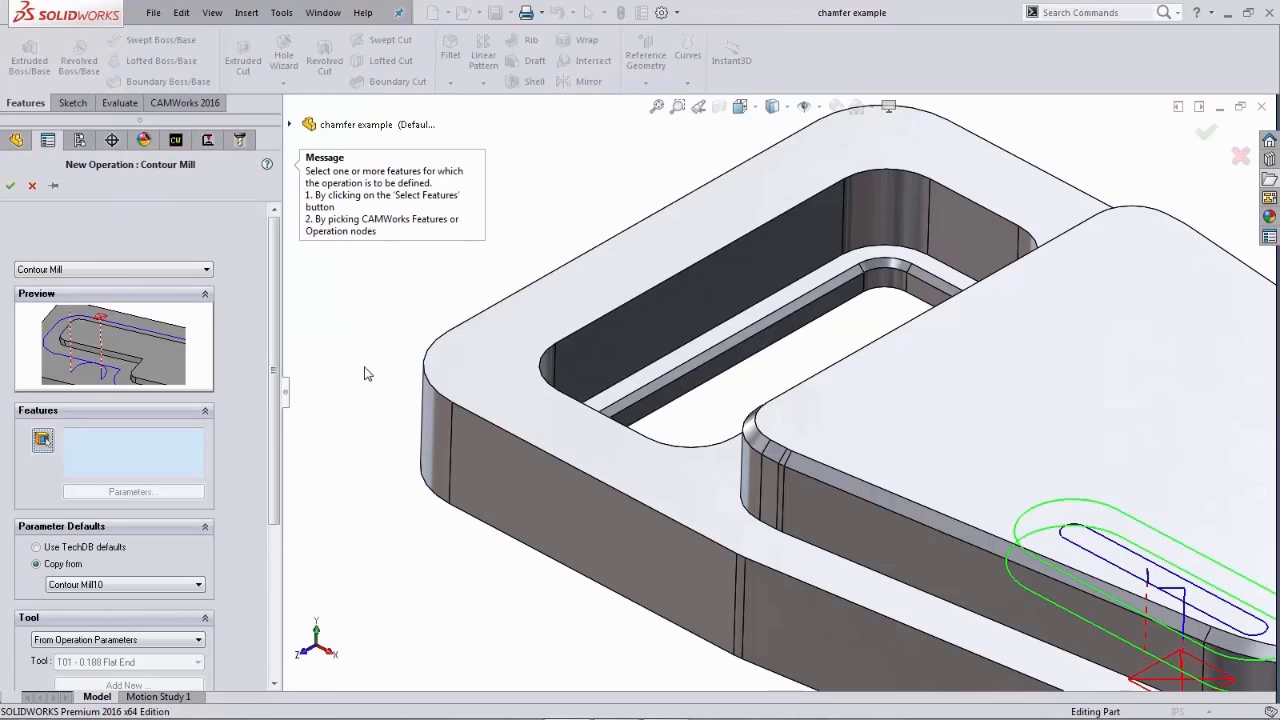
left_click(43, 441)
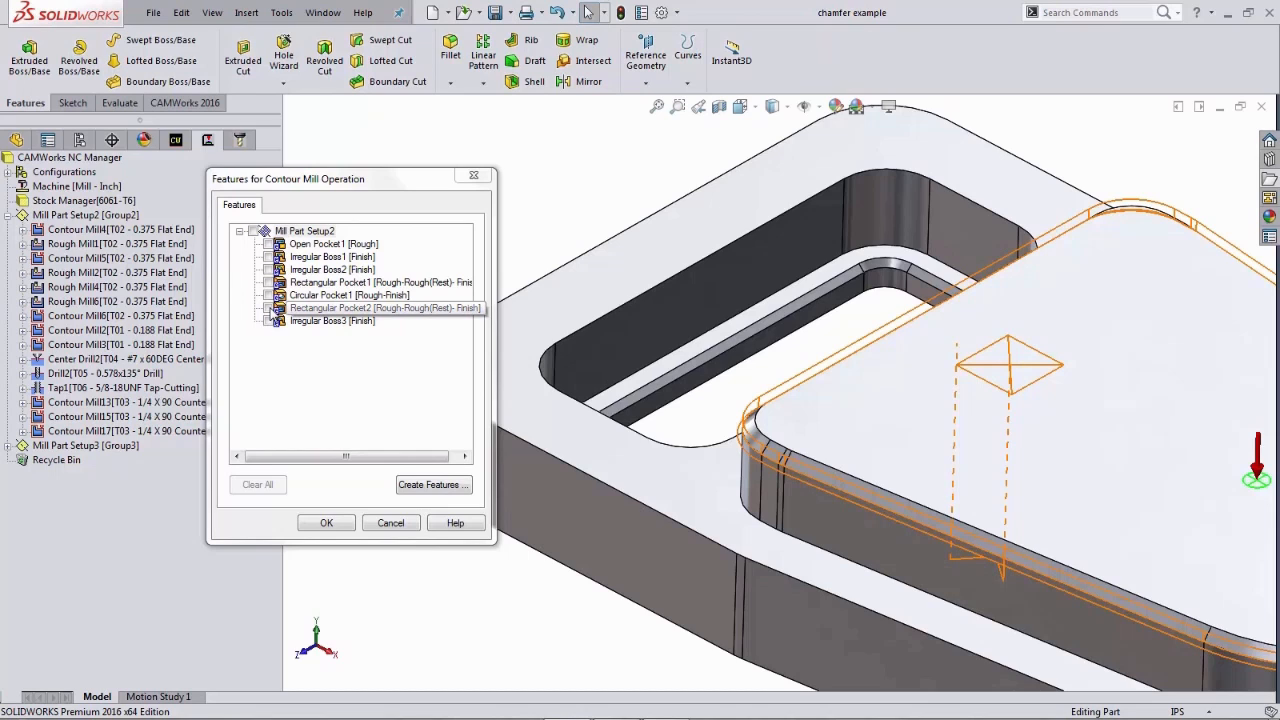
left_click(270, 308)
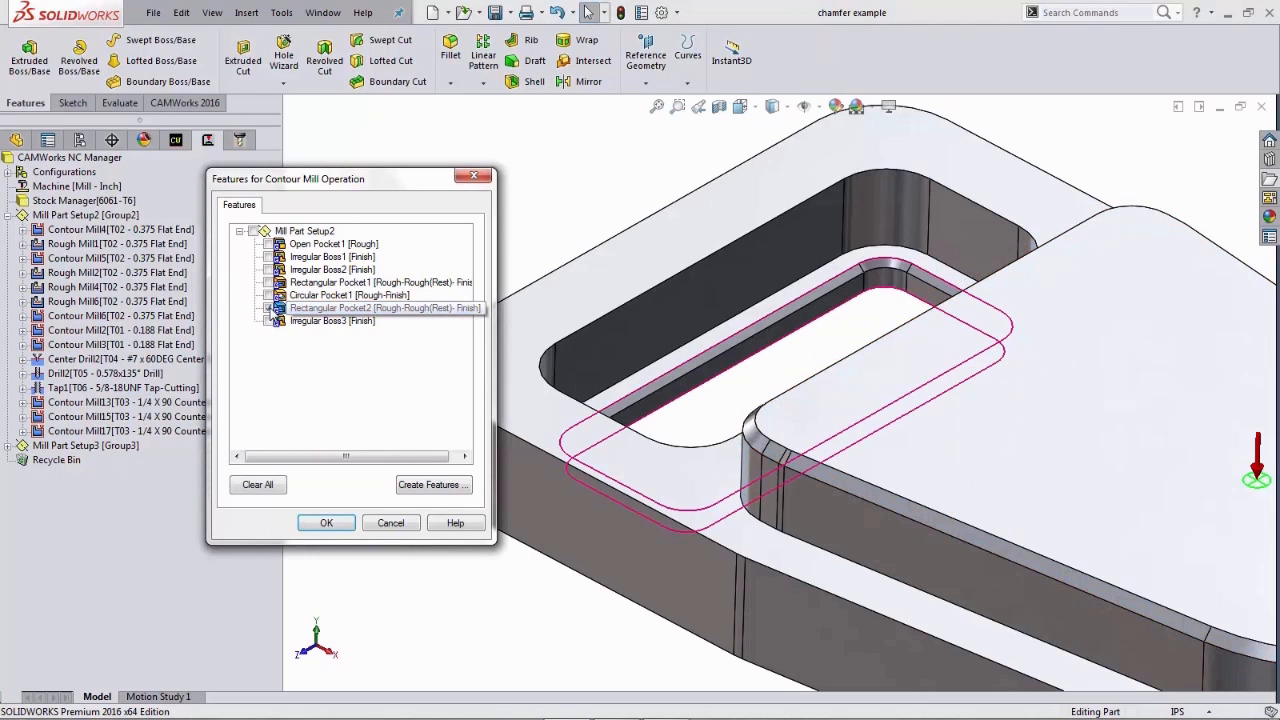
left_click(327, 524)
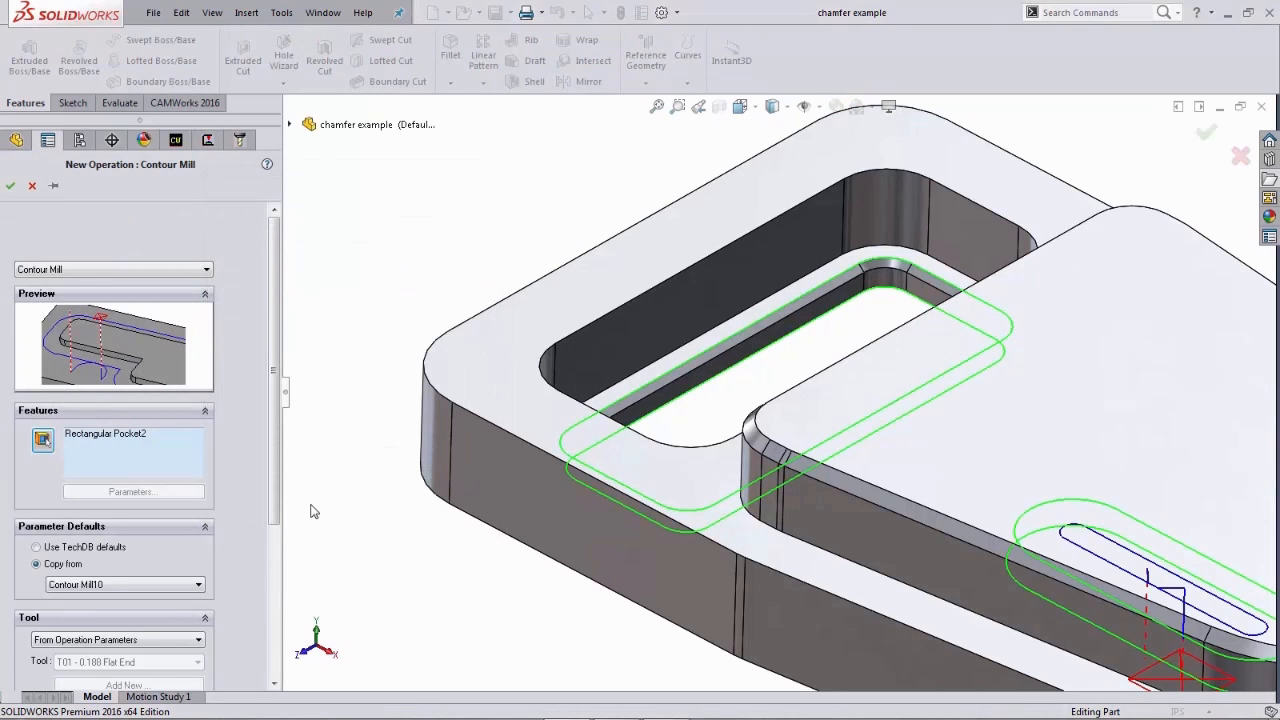
- Switch the new operation's parameter defaults to TechDB defaults and confirm the operation
mouse_move(276, 498)
left_mouse_down()
mouse_move(277, 530)
mouse_move(275, 500)
left_mouse_up()
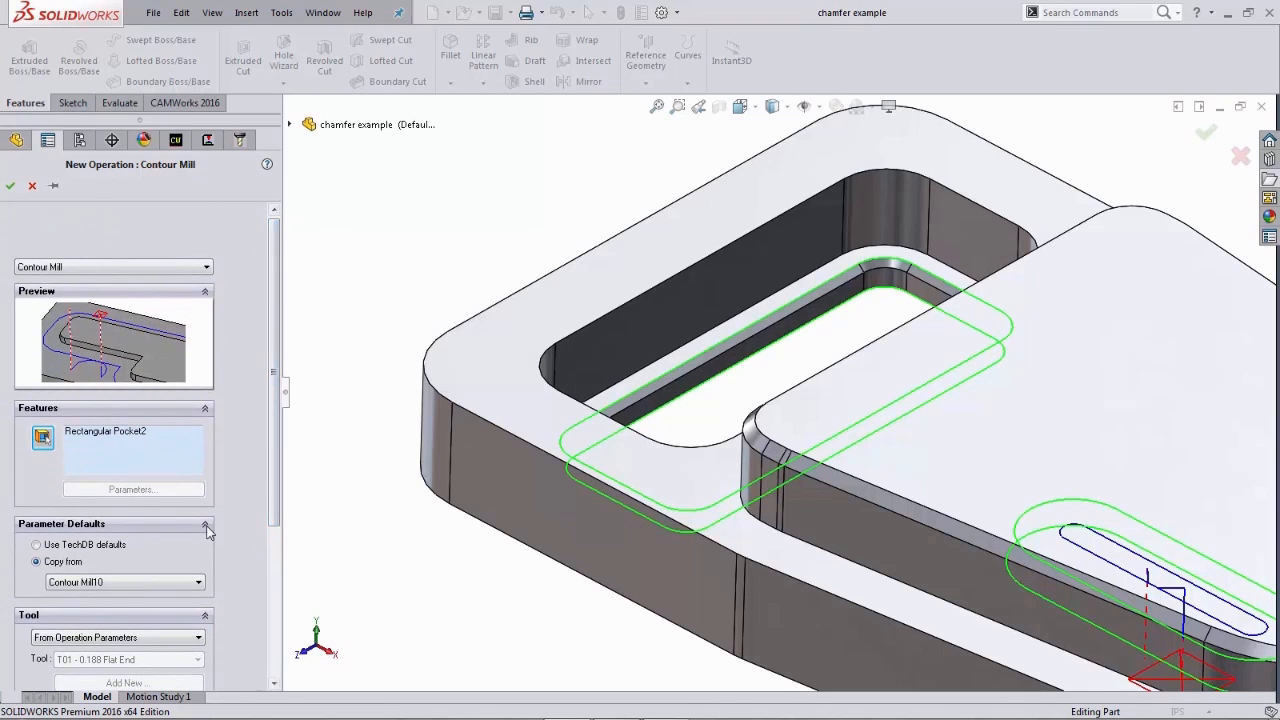
left_click(37, 545)
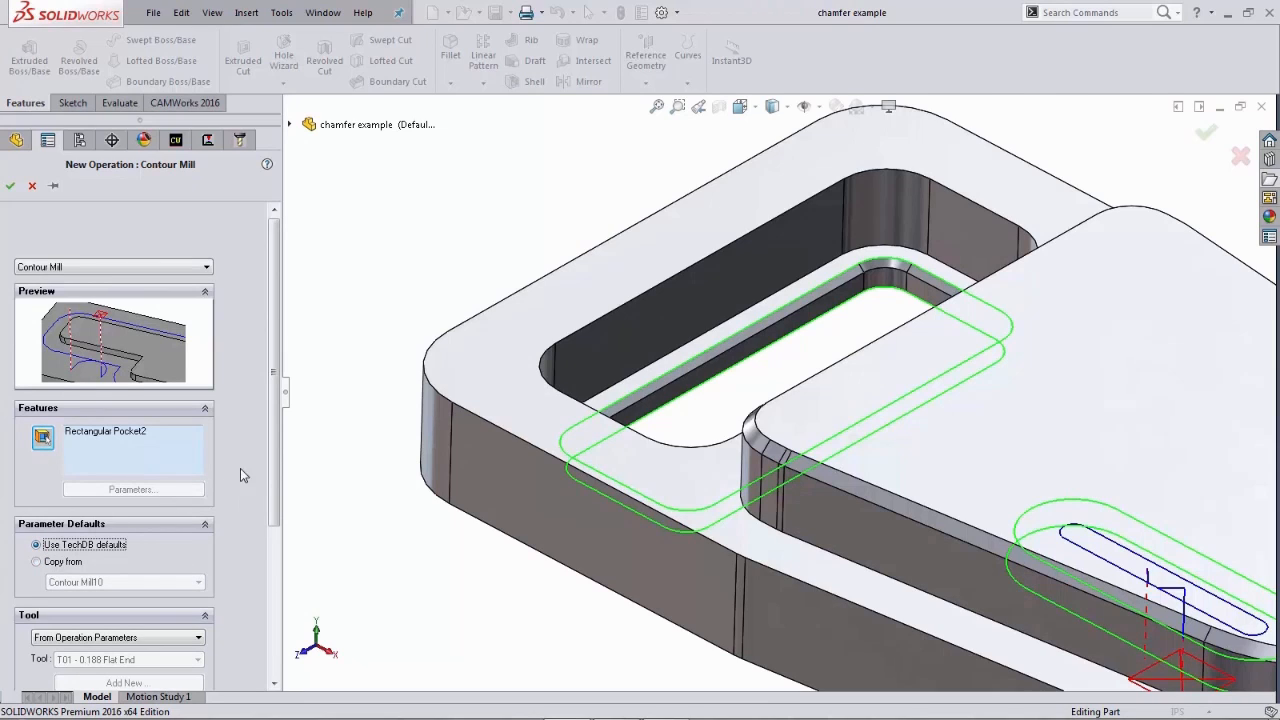
left_click_drag(274, 455, 272, 438)
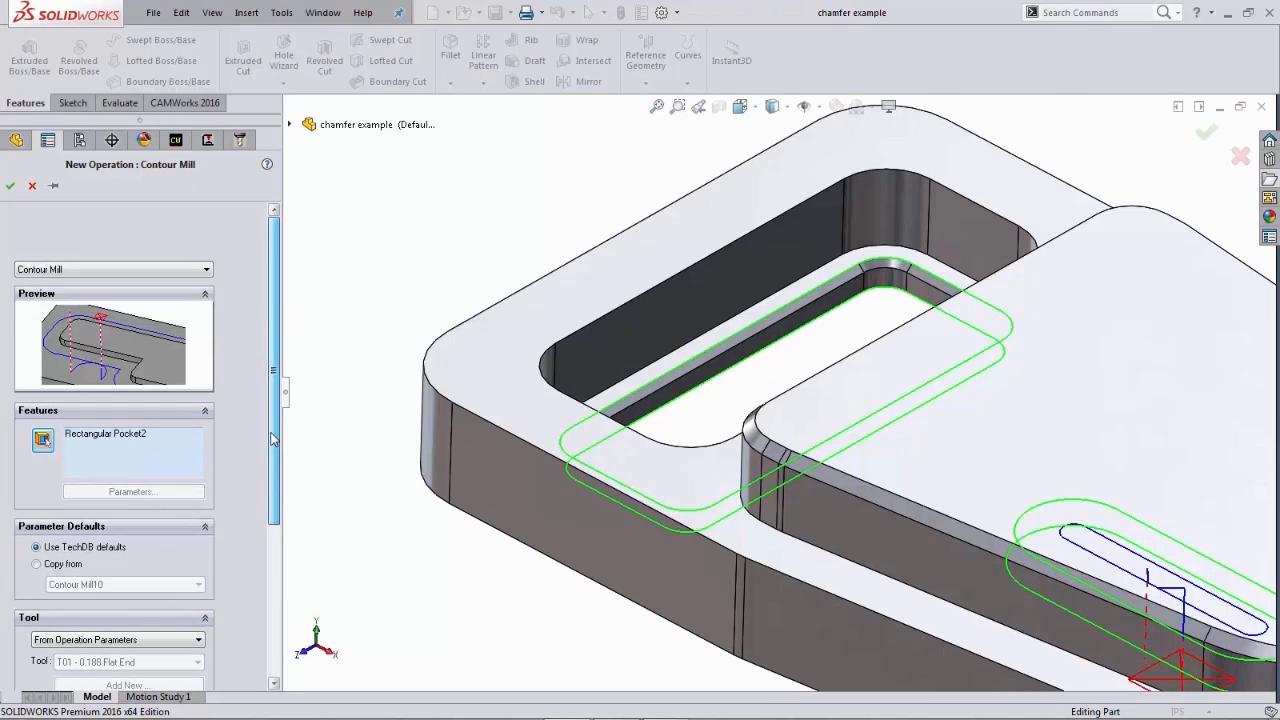
left_click(10, 185)
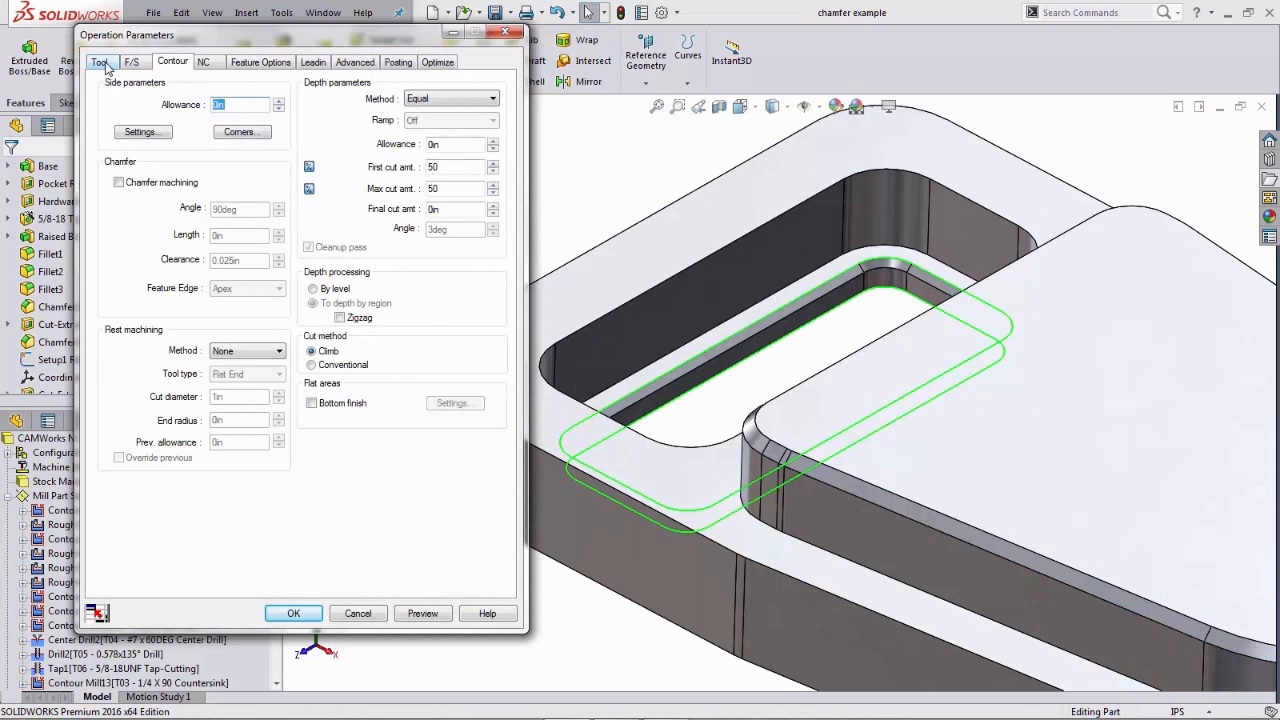
- Assign the 1/4 HSS 90DEG countersink from the tool crib to the operation, replacing its holder as well
left_click(101, 62)
left_click(203, 85)
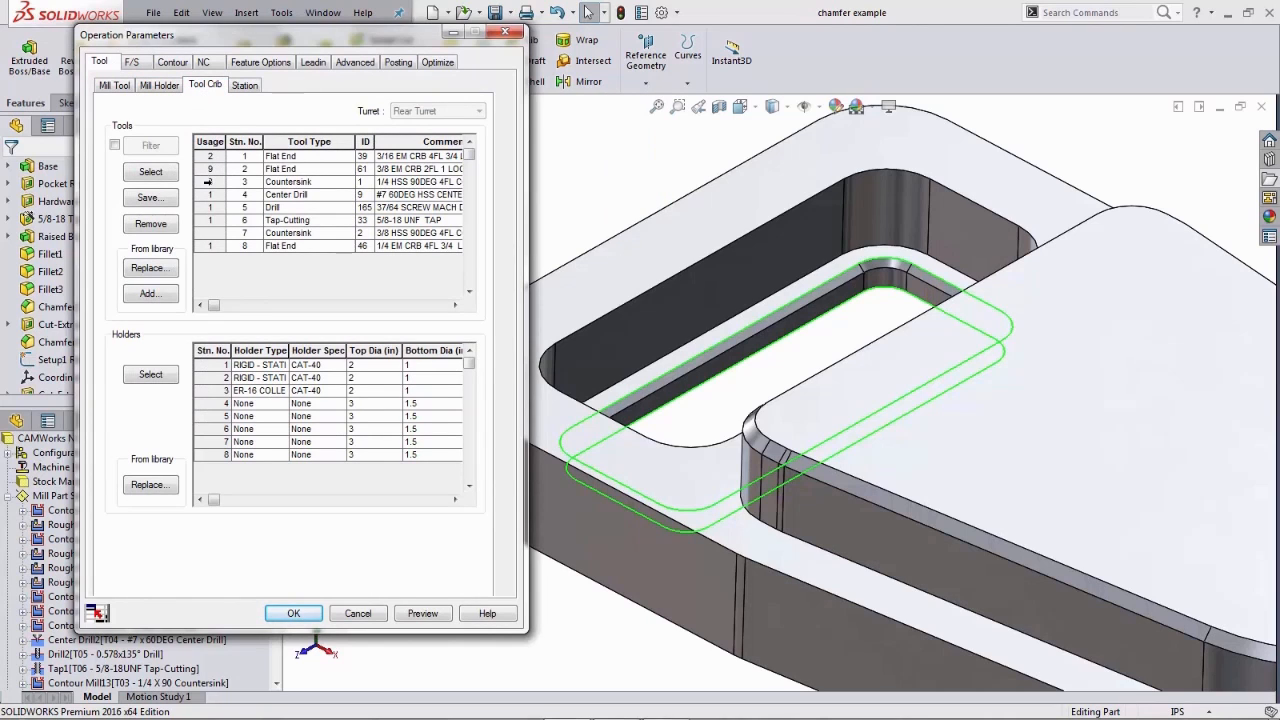
left_click(207, 182)
left_click(150, 172)
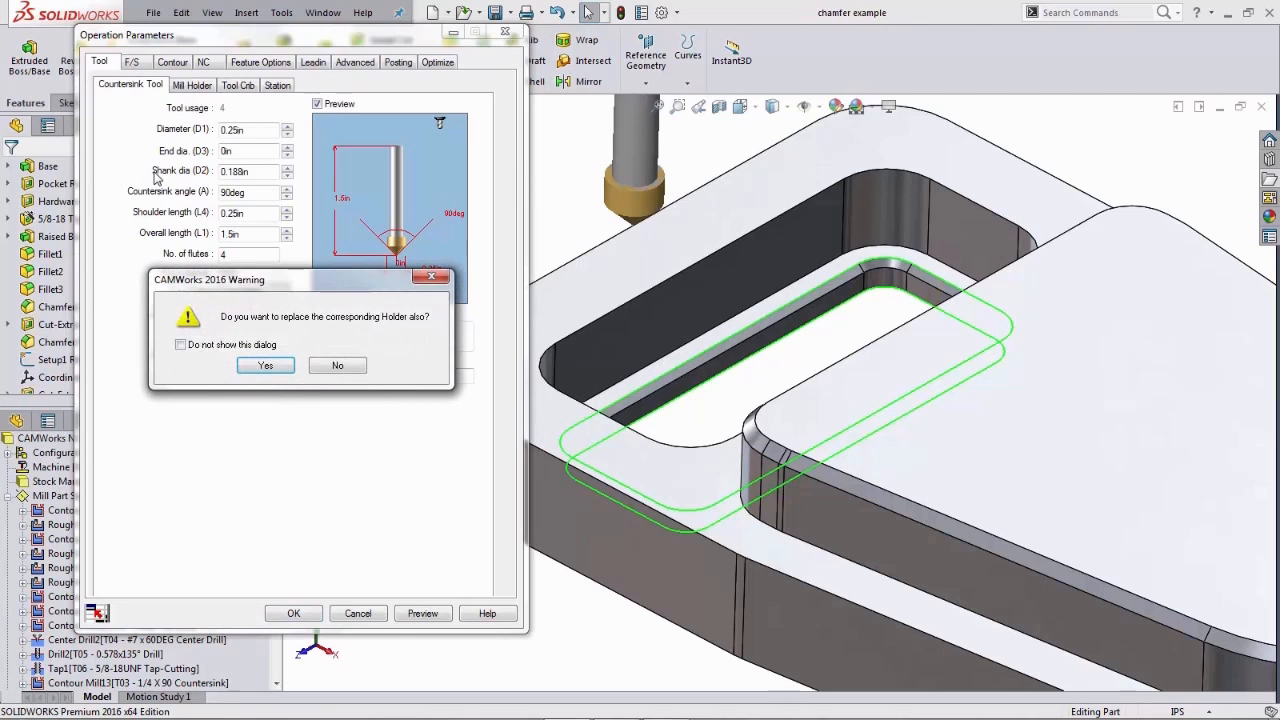
left_click(250, 364)
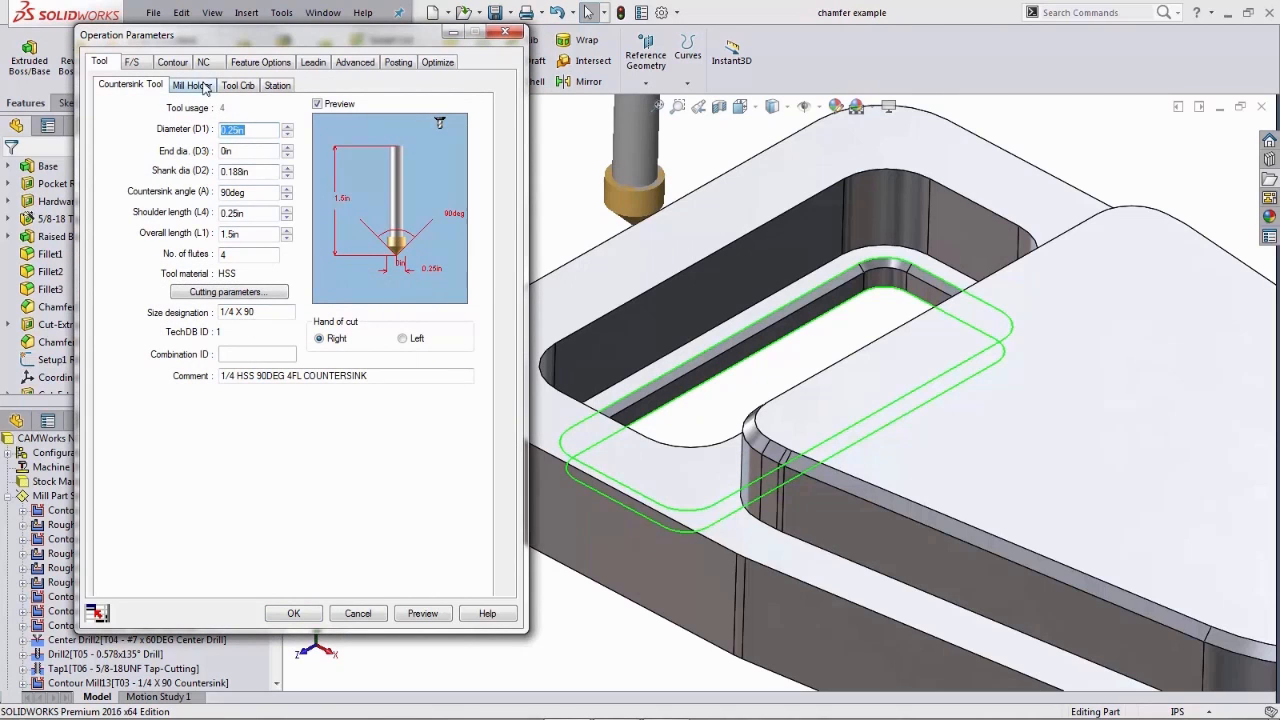
- Enable chamfer machining with a chamfer length of 0.03 in and preview the countersink toolpath
left_click(174, 63)
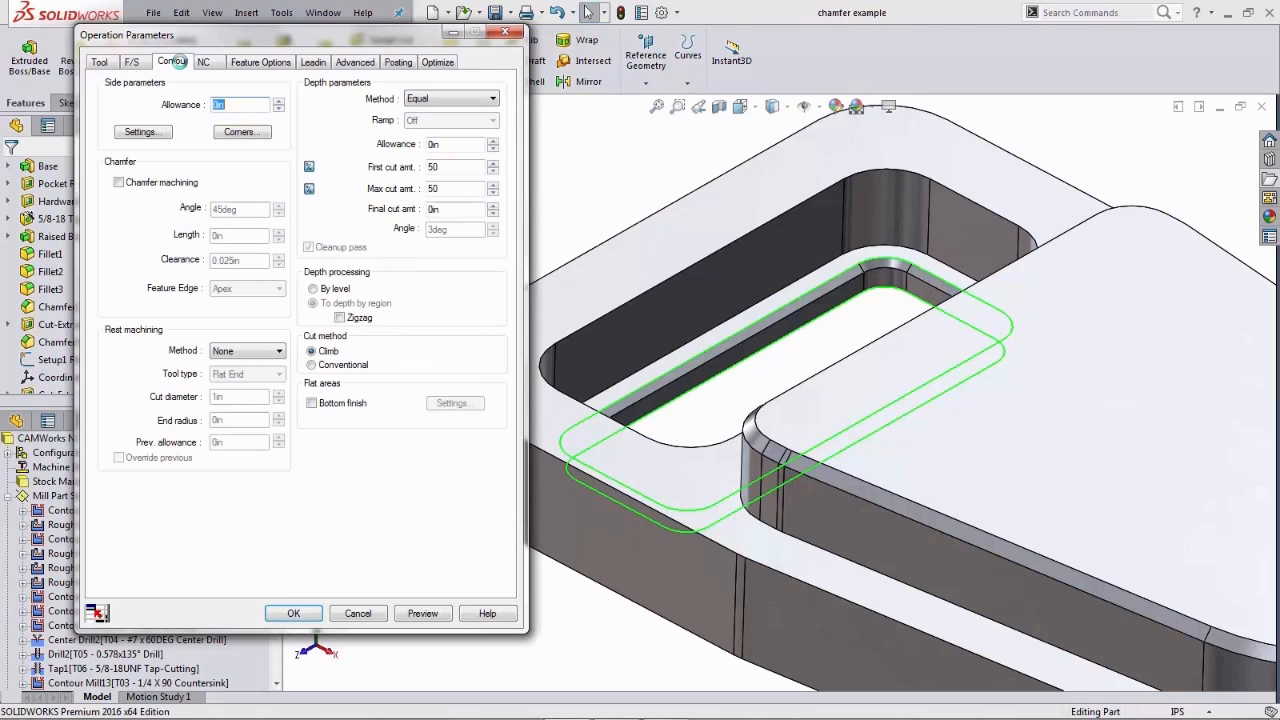
left_click(118, 183)
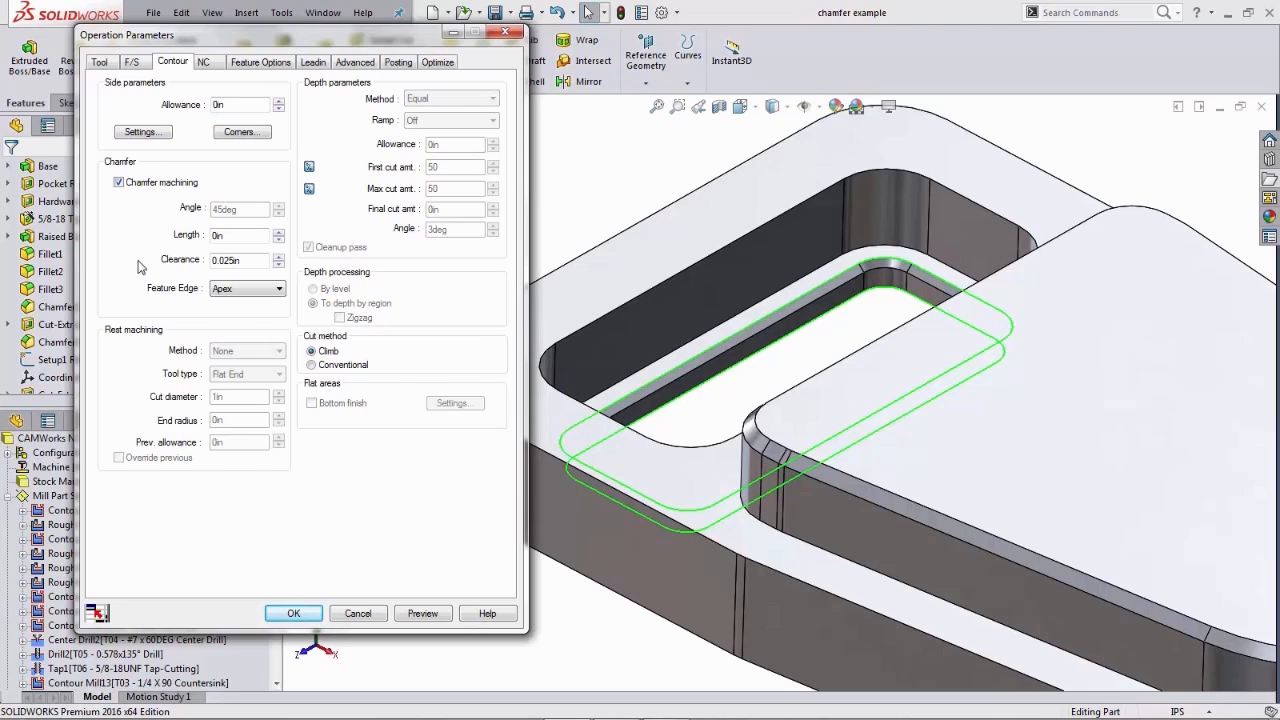
double_click(210, 237)
type(".03")
key("Tab")
double_click(252, 261)
left_click(250, 262)
left_click(422, 613)
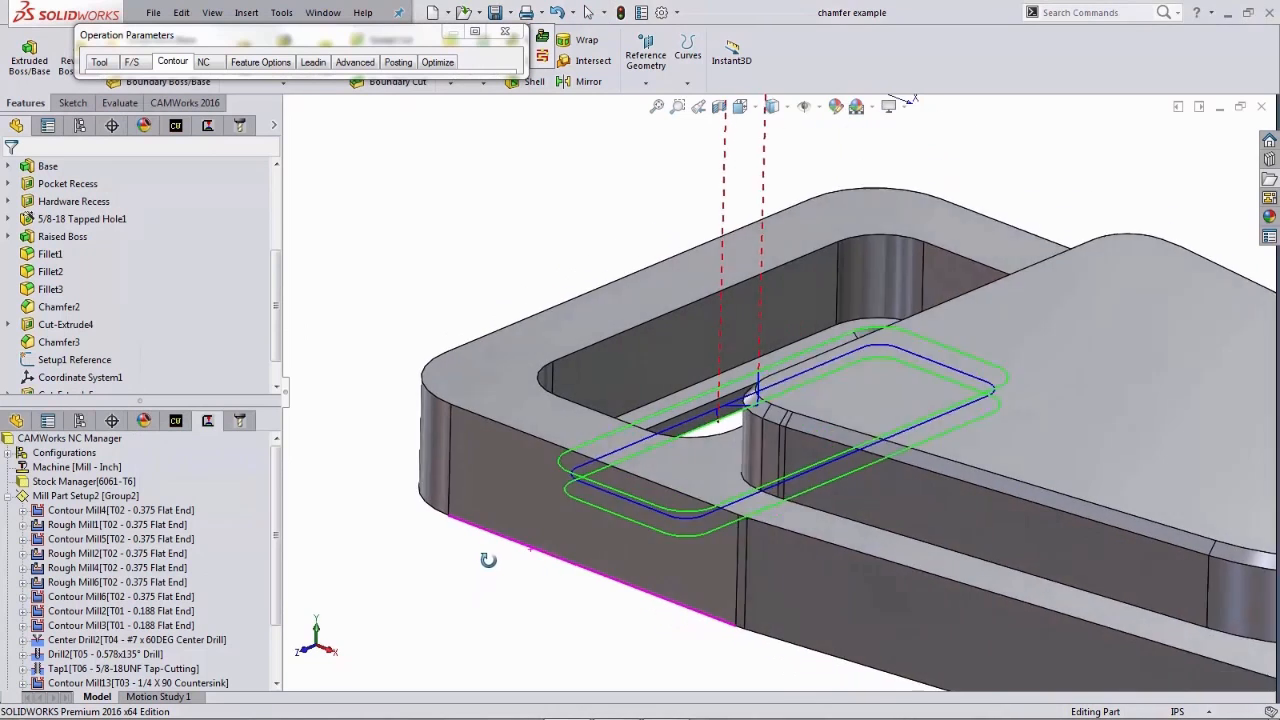
- Step through the countersink toolpath in a front section view zoomed onto the pocket chamfer
middle_click_drag(488, 560, 491, 566)
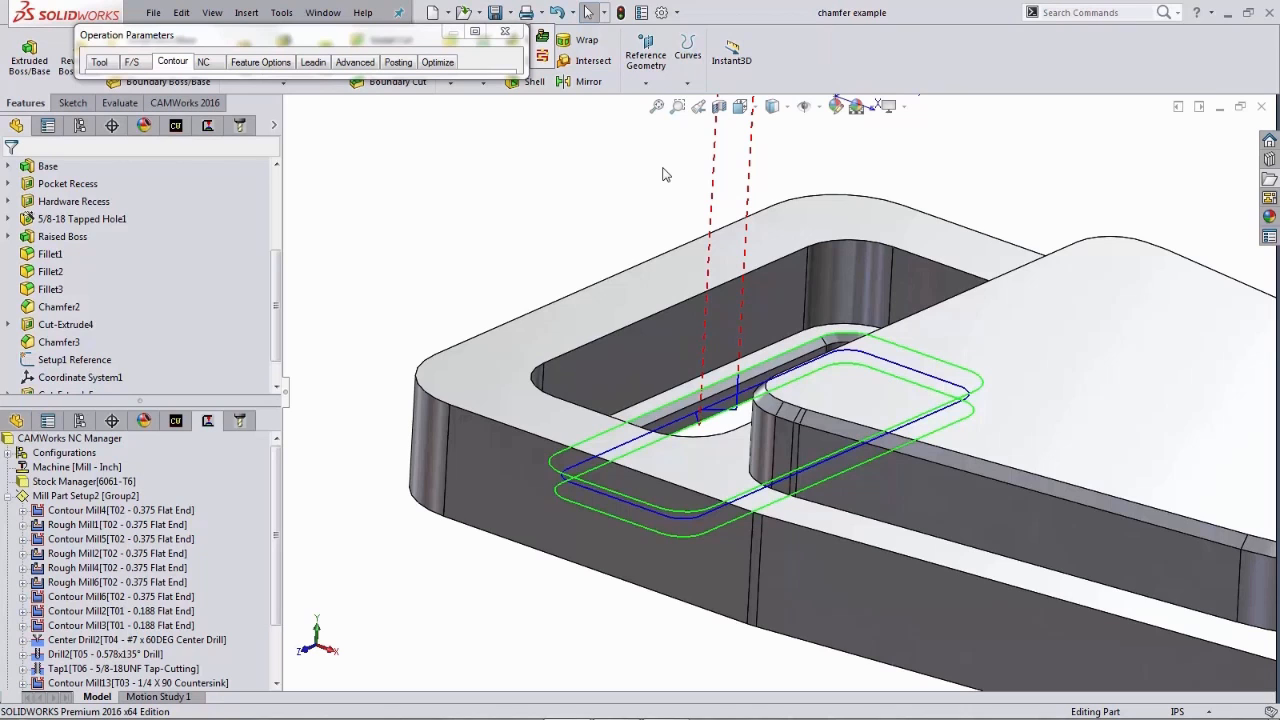
key("space")
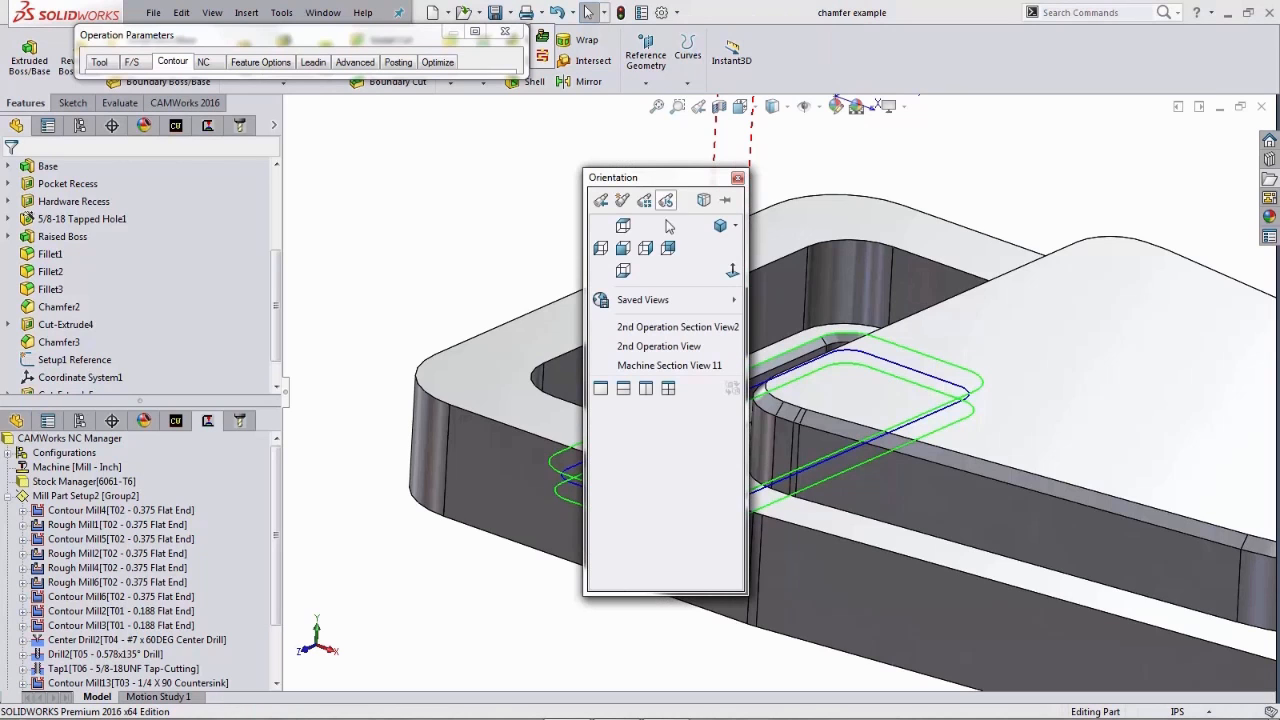
left_click(668, 367)
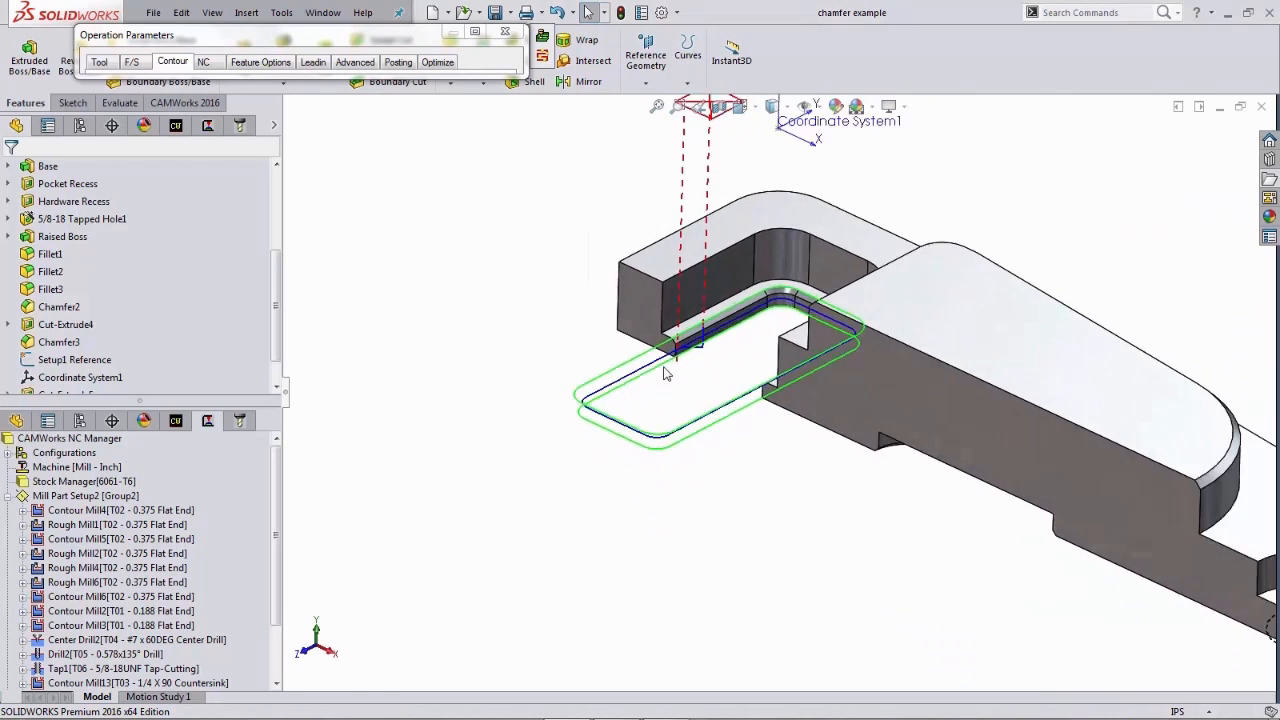
key("space")
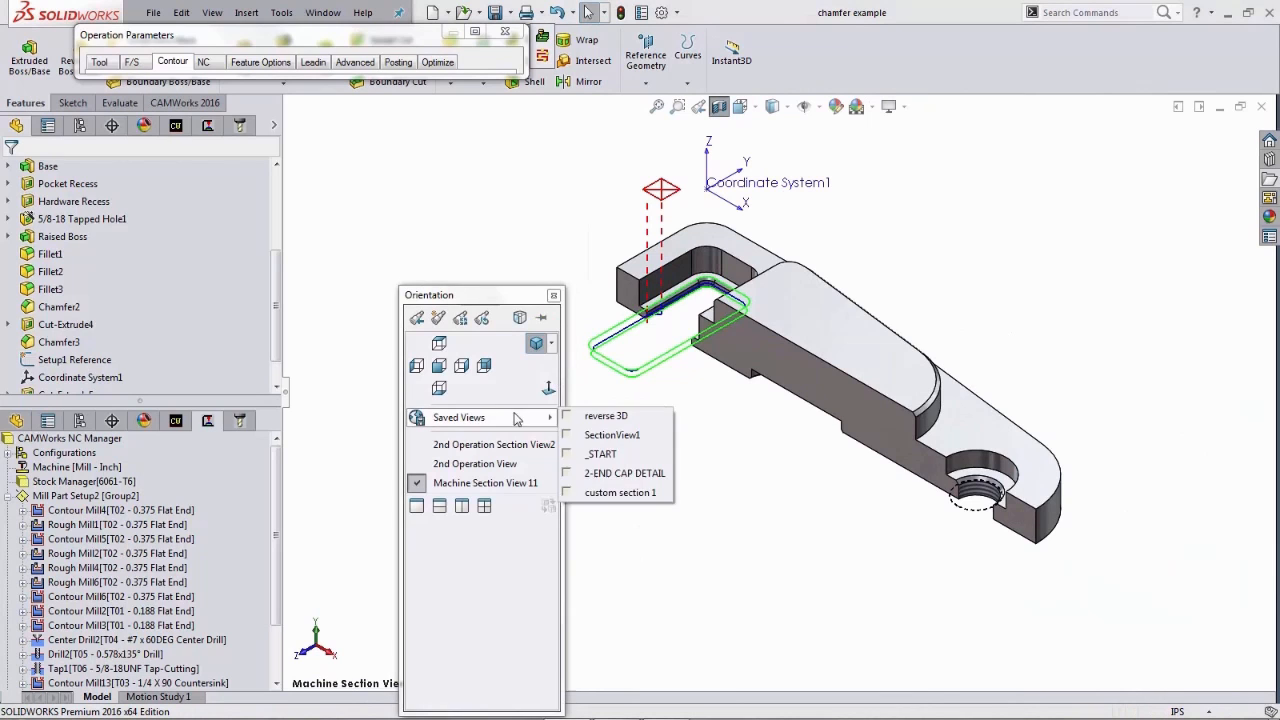
left_click(430, 360)
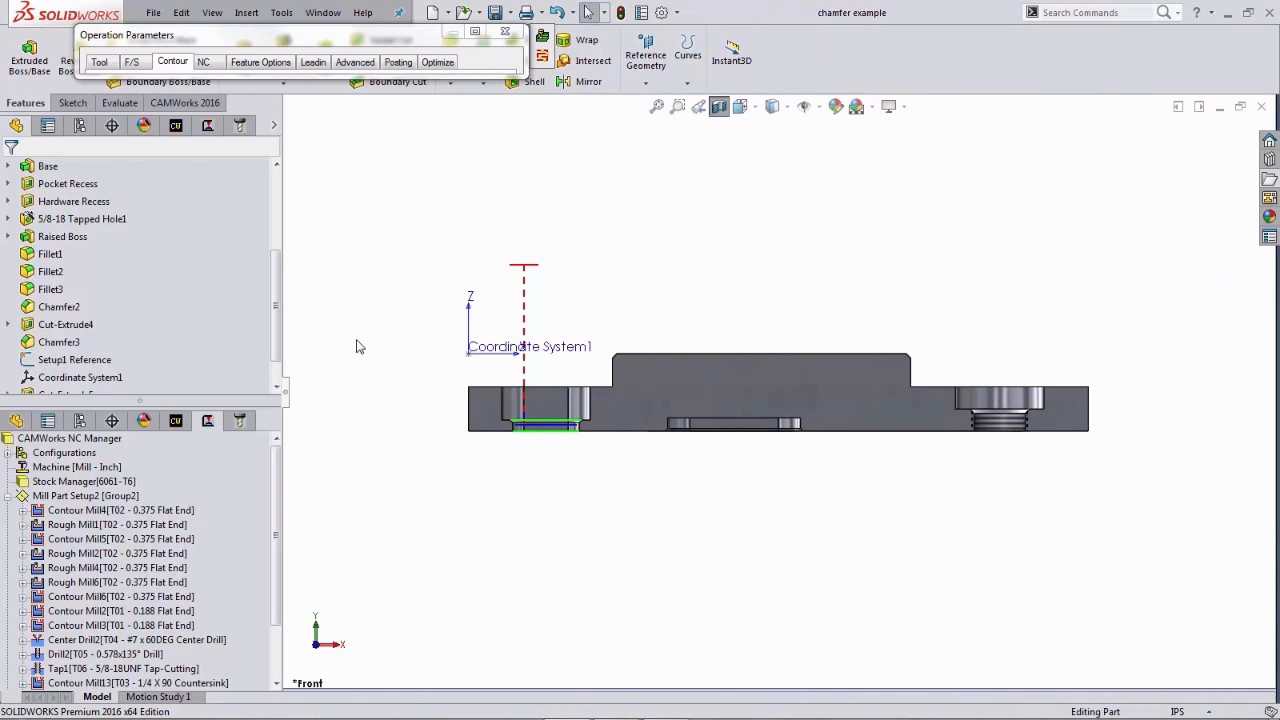
right_click_drag(357, 346, 410, 370)
left_click_drag(426, 344, 653, 468)
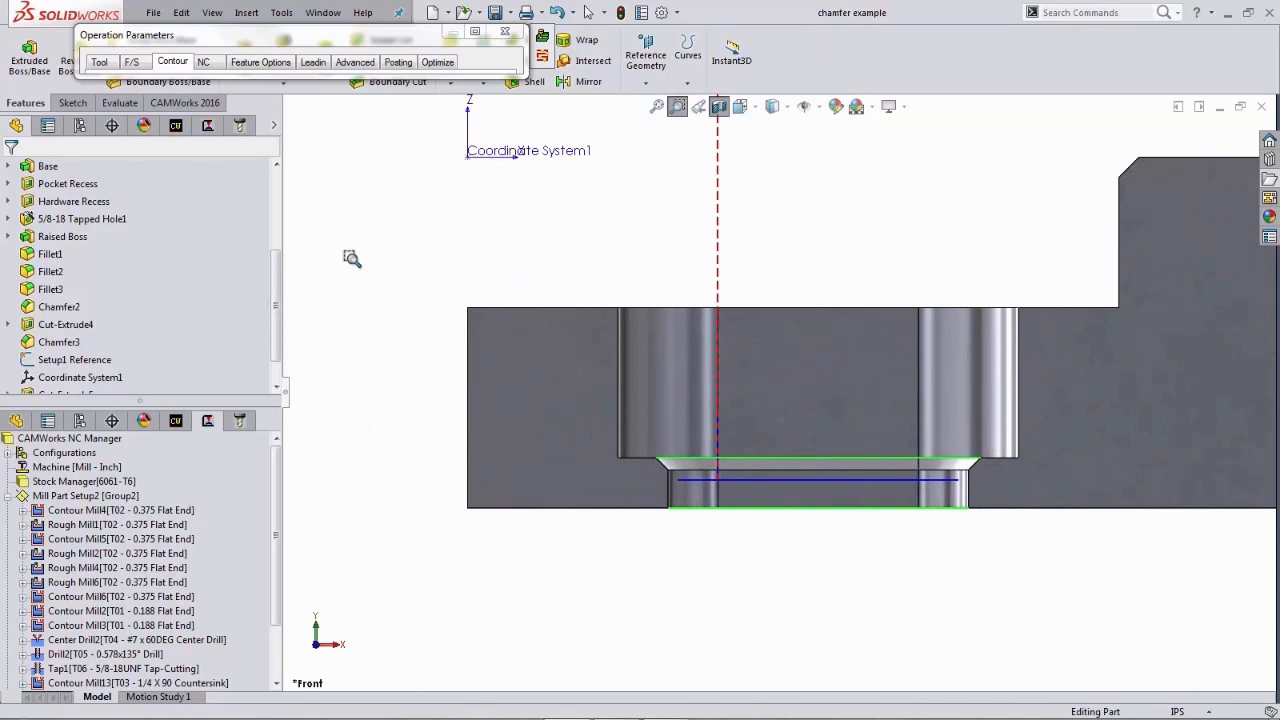
right_click_drag(366, 272, 409, 314)
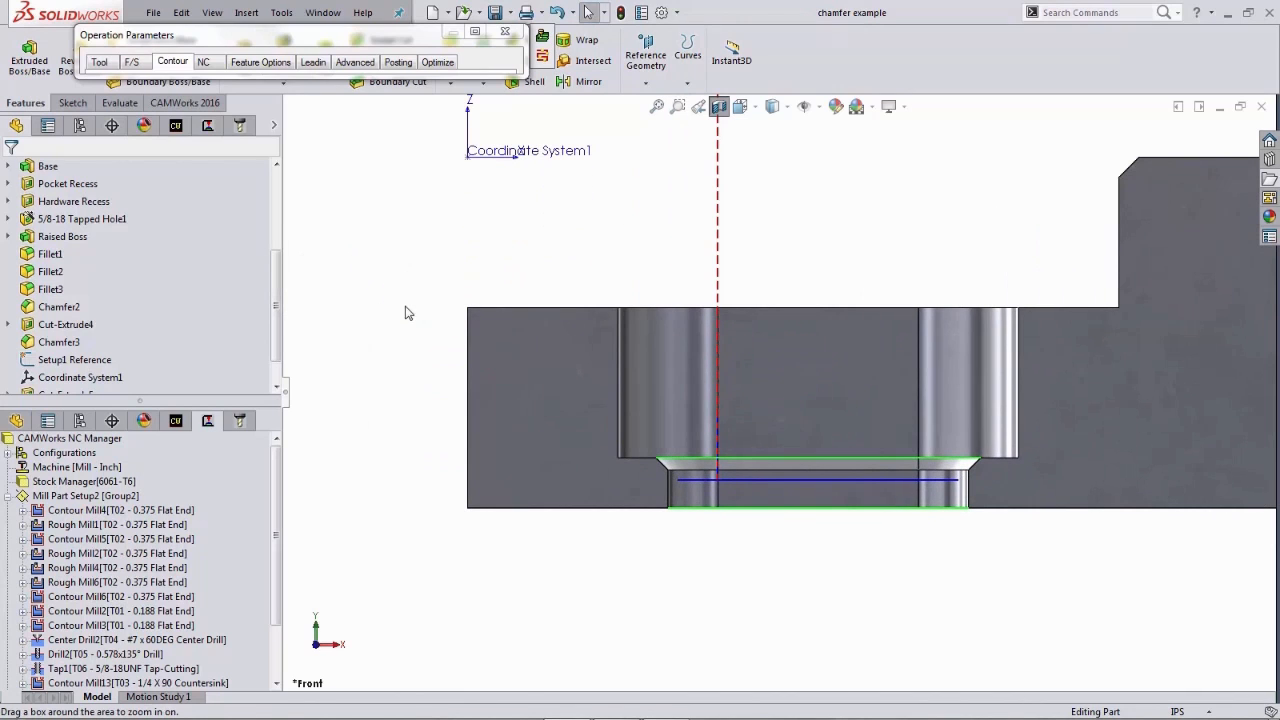
left_click(541, 58)
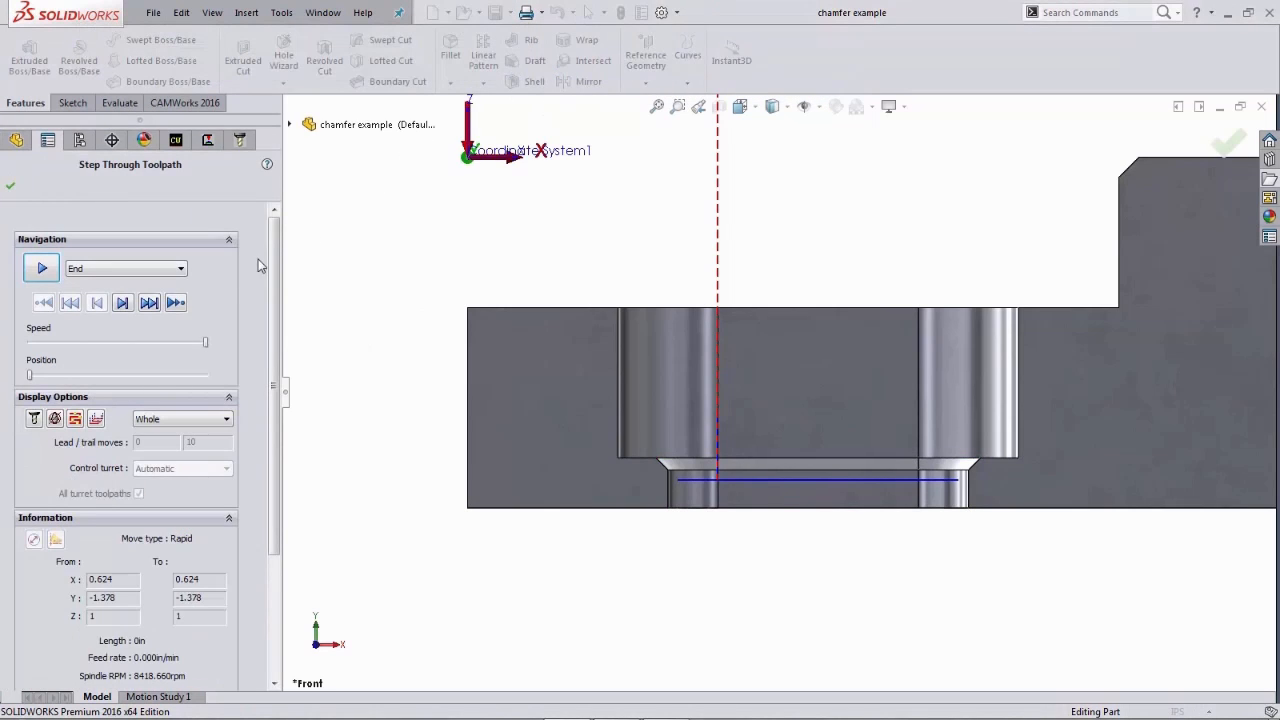
left_click(126, 303)
left_click(126, 303)
left_click(126, 303)
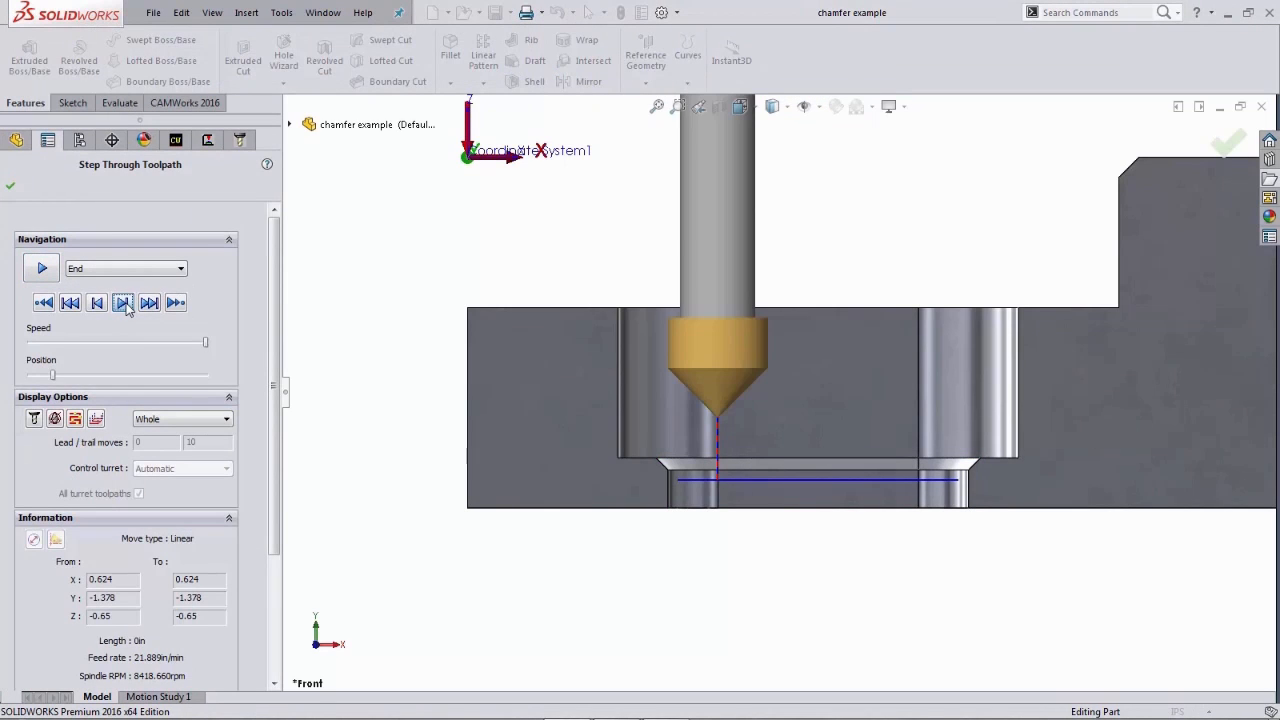
left_click(126, 303)
left_click(126, 303)
left_click(122, 303)
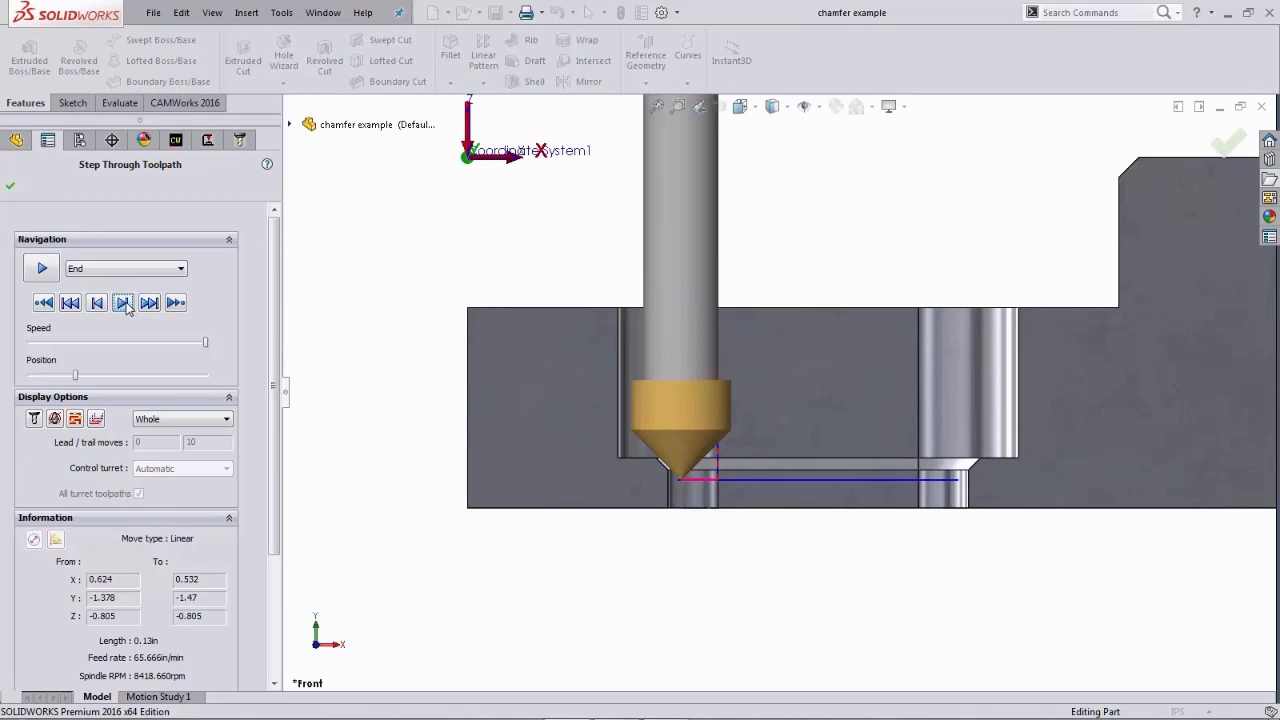
left_click(123, 303)
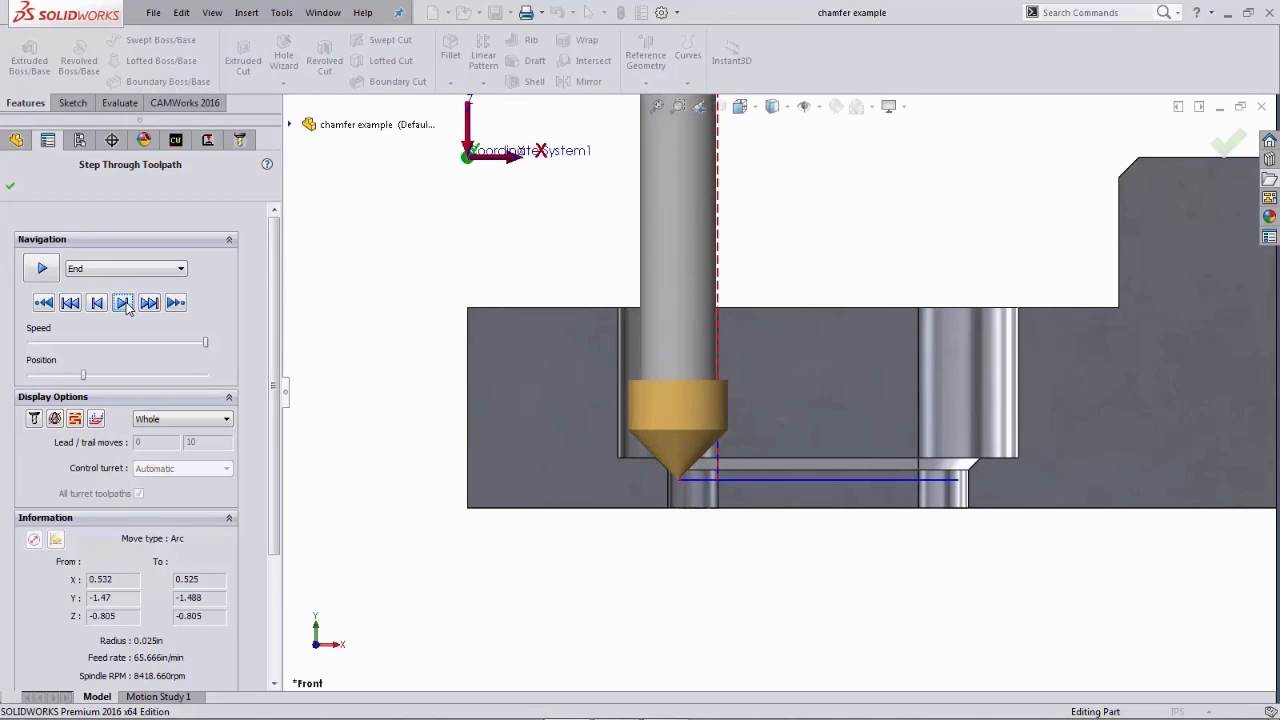
left_click(123, 303)
left_click(123, 303)
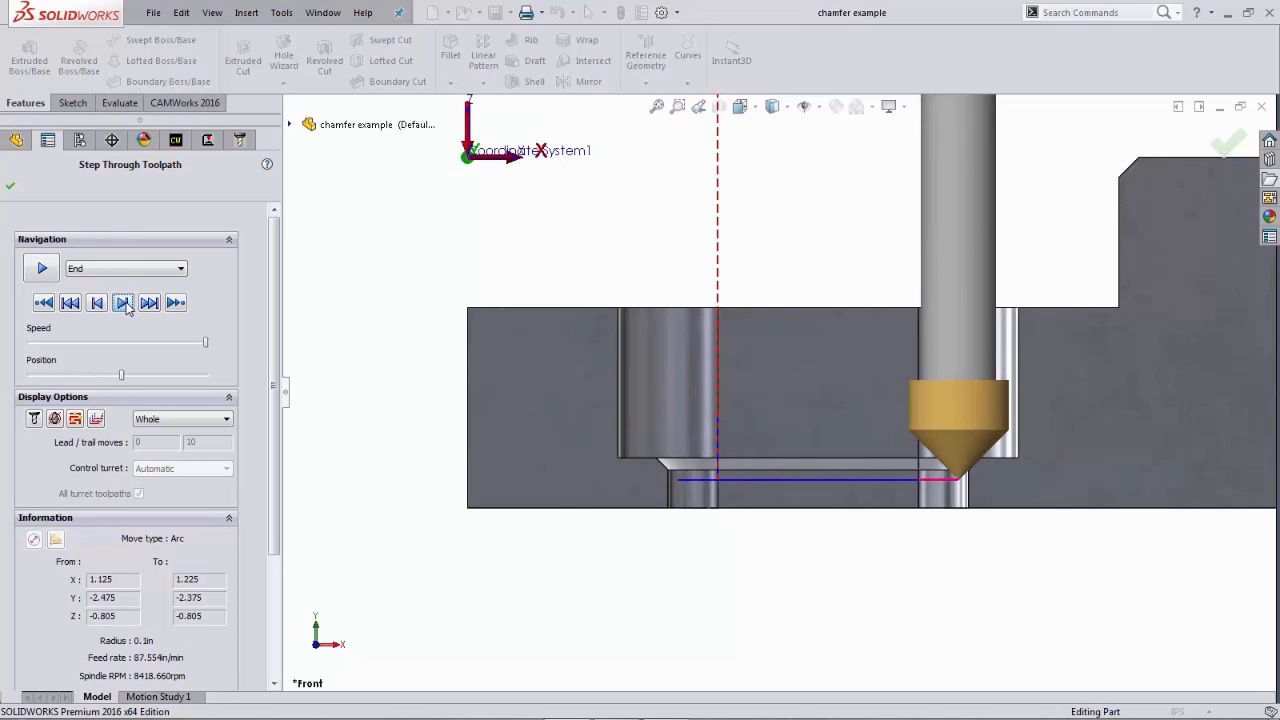
left_click(123, 303)
left_click(123, 303)
left_click(123, 303)
left_click(123, 303)
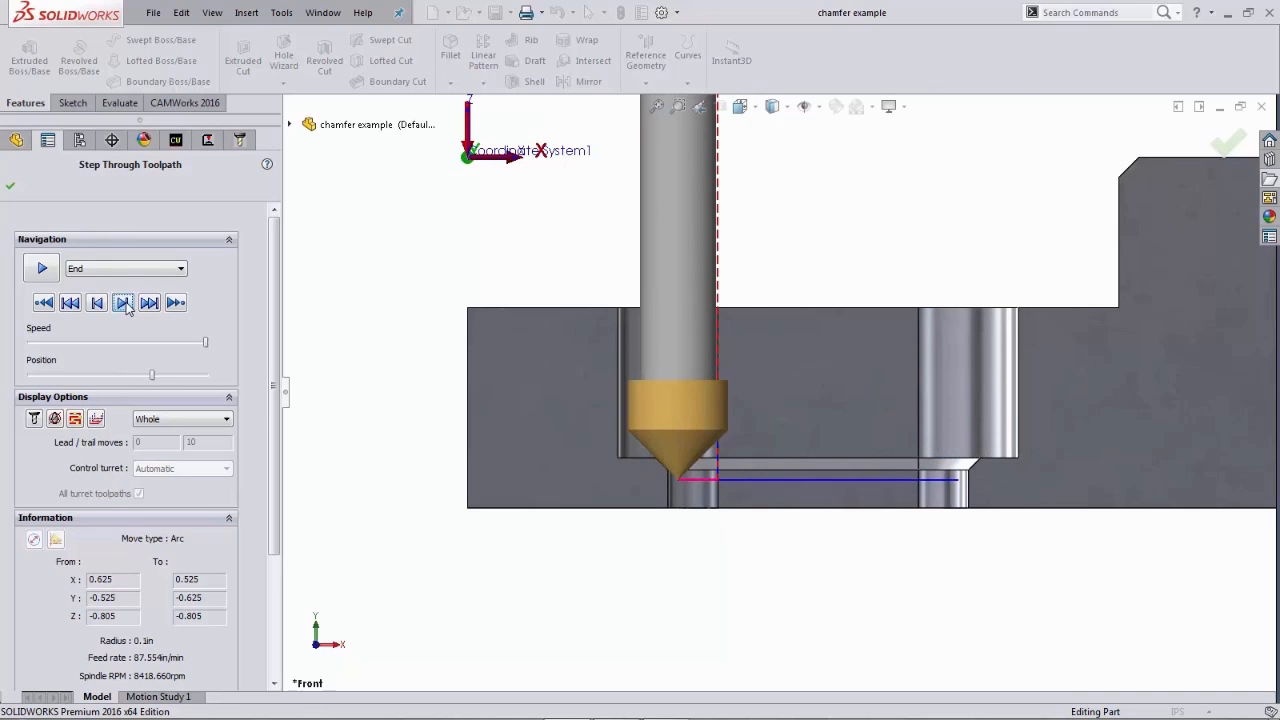
left_click(123, 303)
left_click(123, 303)
left_click(123, 303)
left_click(123, 303)
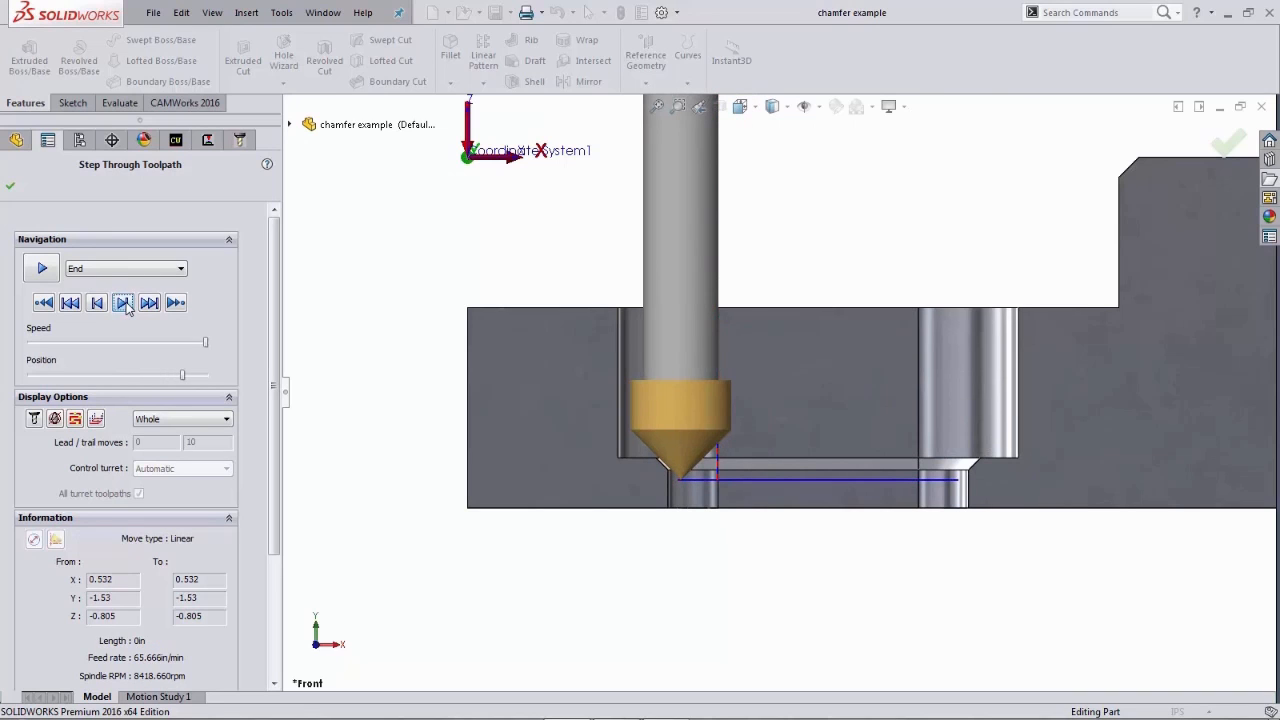
left_click(123, 303)
left_click(123, 303)
left_click(123, 303)
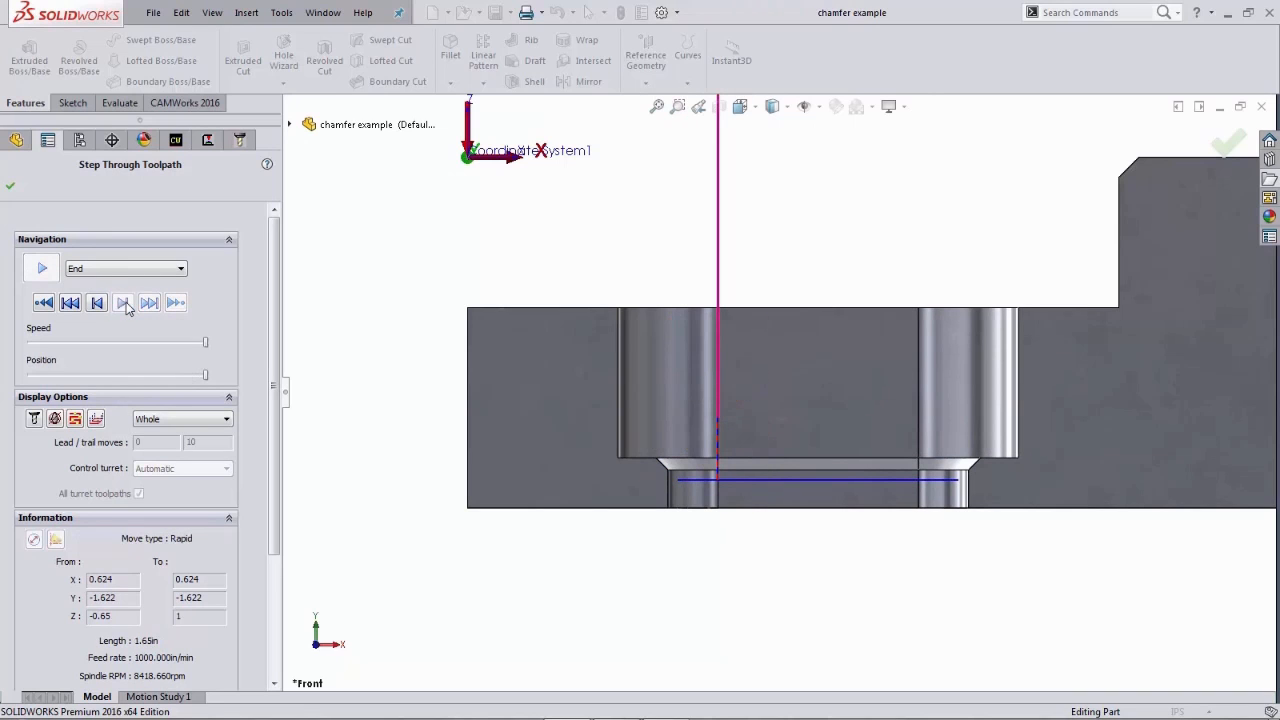
left_click(10, 186)
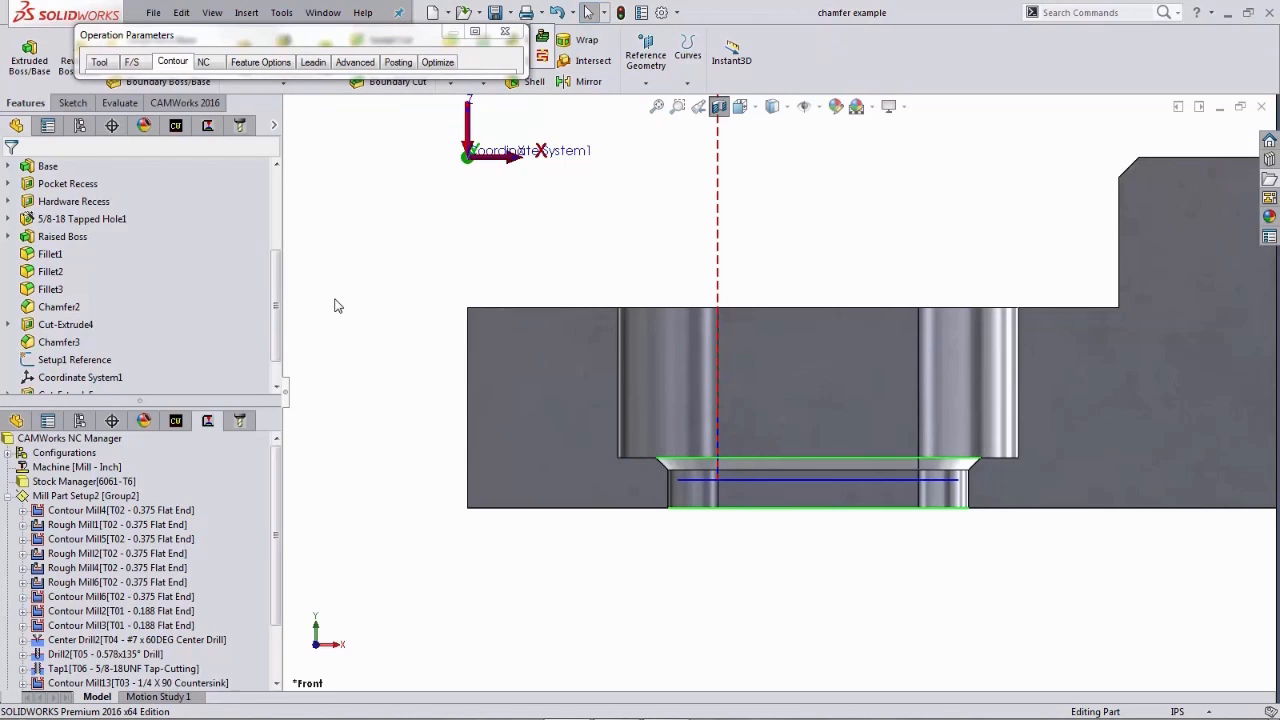
- Try to set the chamfer clearance to 0.15 in, then preview the toolpath again
left_click(476, 34)
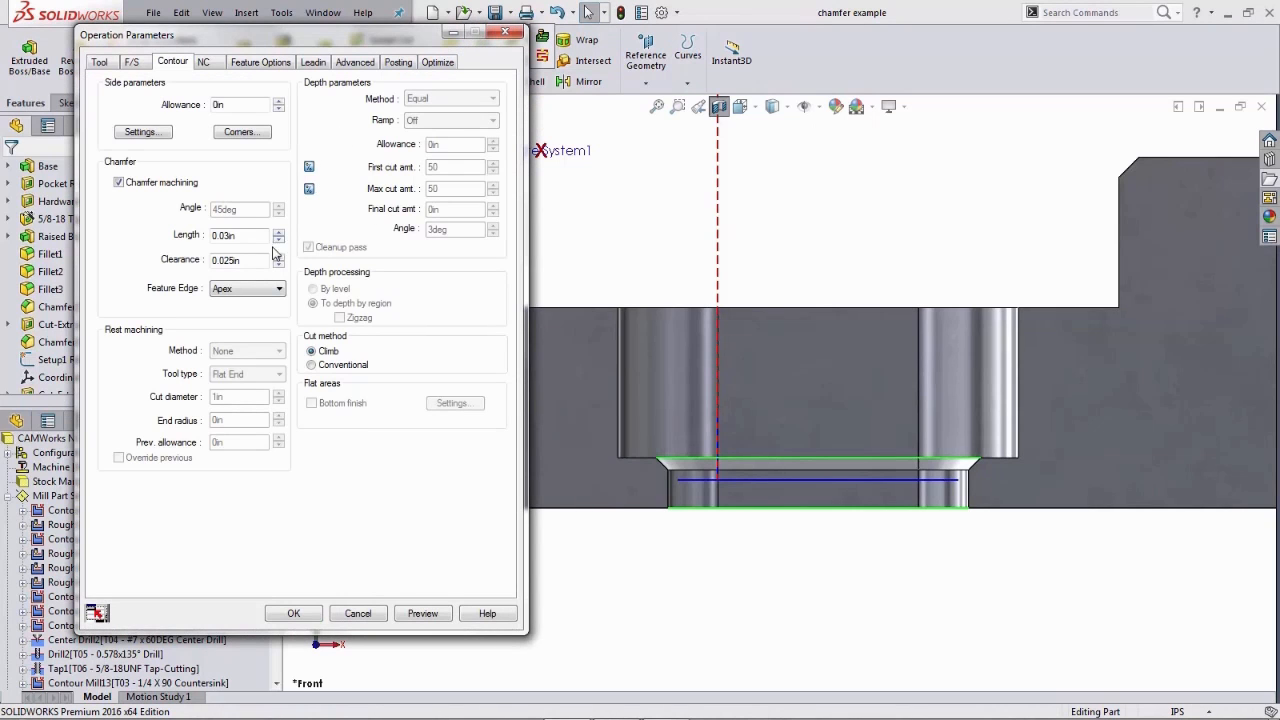
left_click_drag(252, 266, 196, 273)
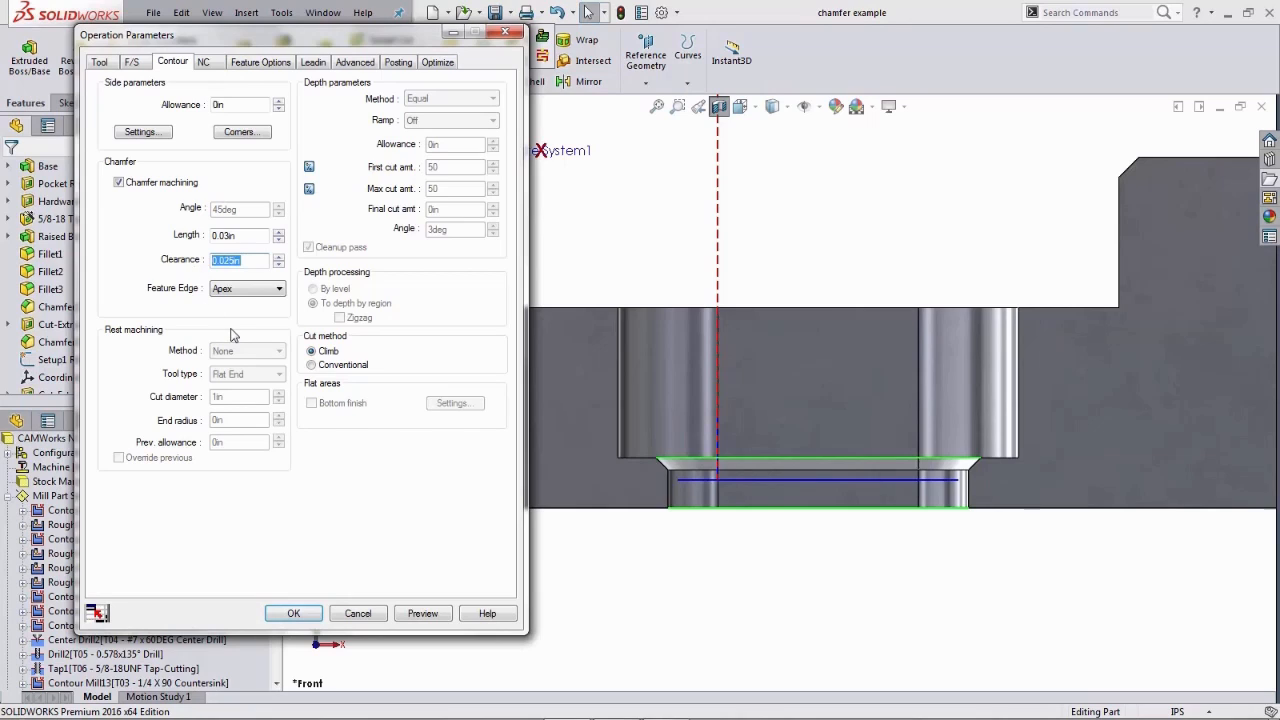
key("BackSpace")
key("Tab")
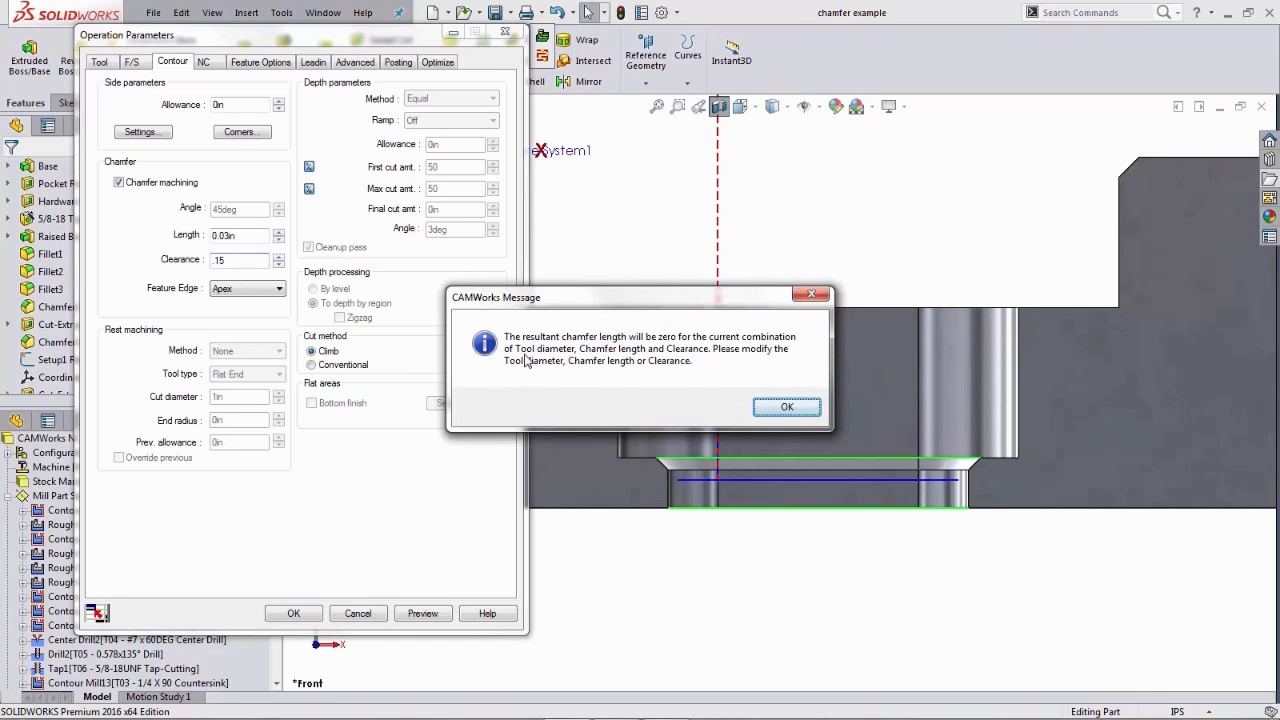
left_click(775, 408)
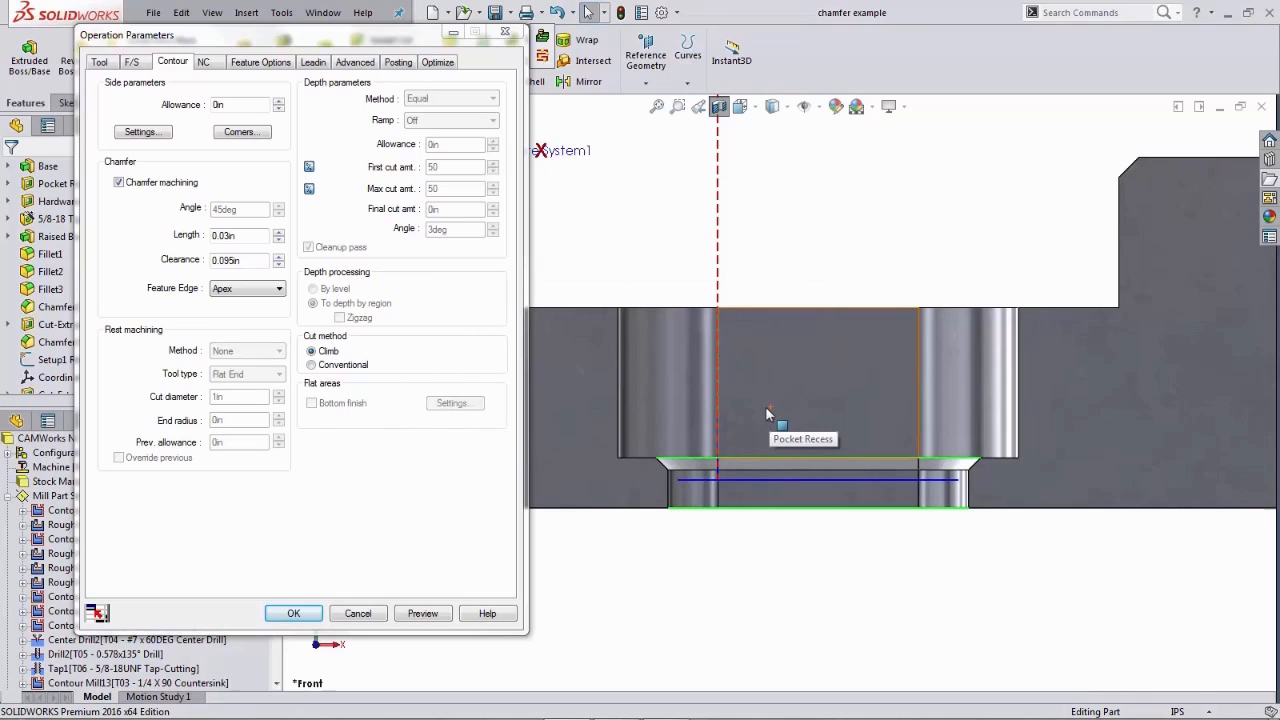
left_click_drag(249, 262, 210, 264)
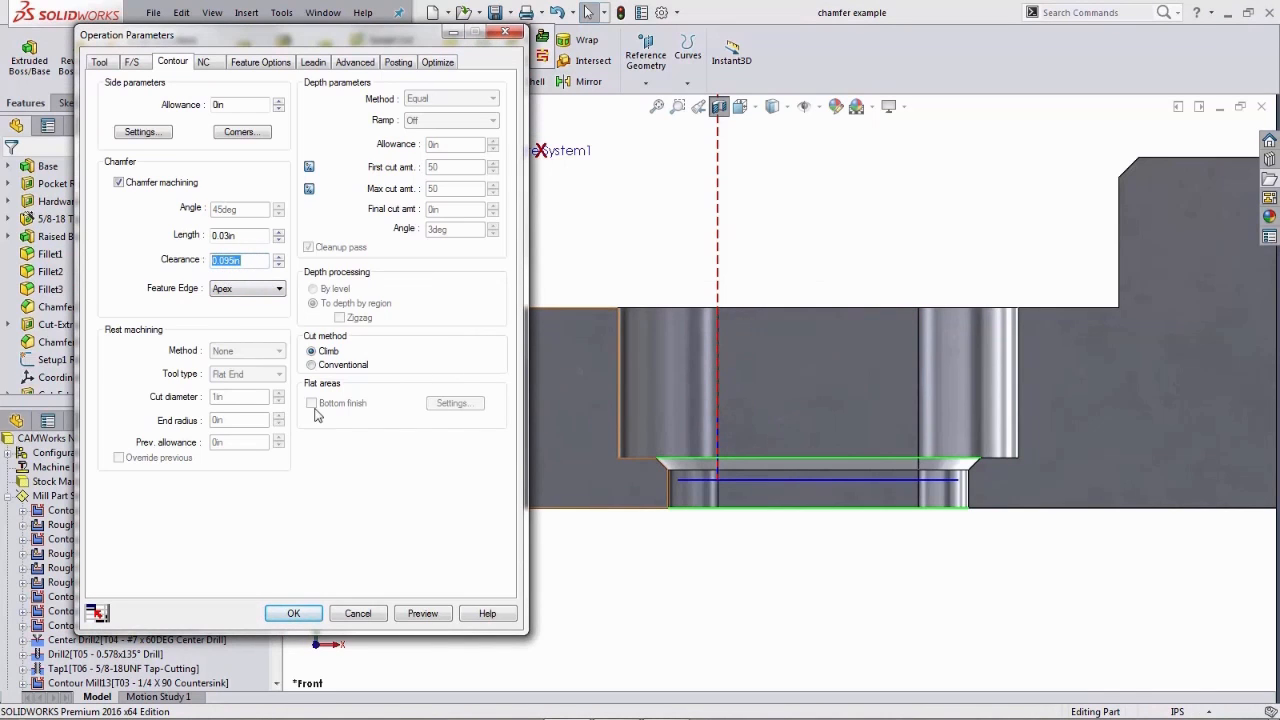
left_click(428, 616)
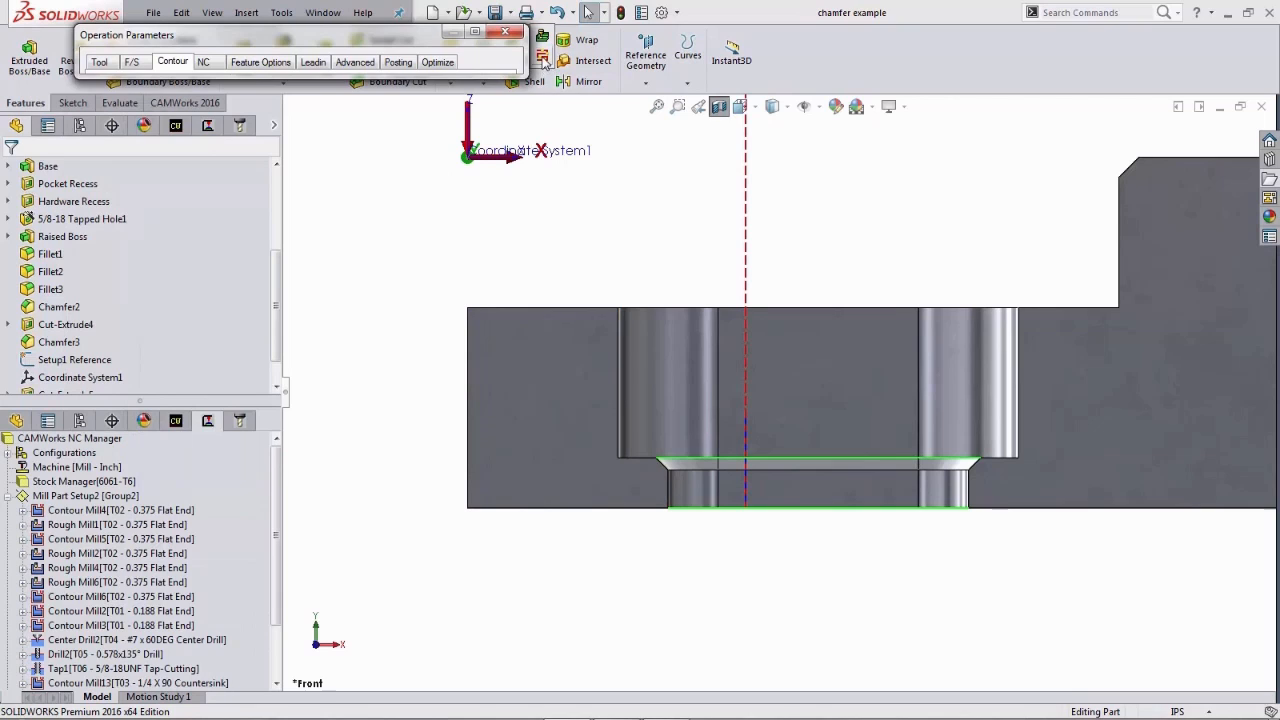
- Step through the revised toolpath and zoom in on the countersink tip at the chamfer edge
left_click(542, 56)
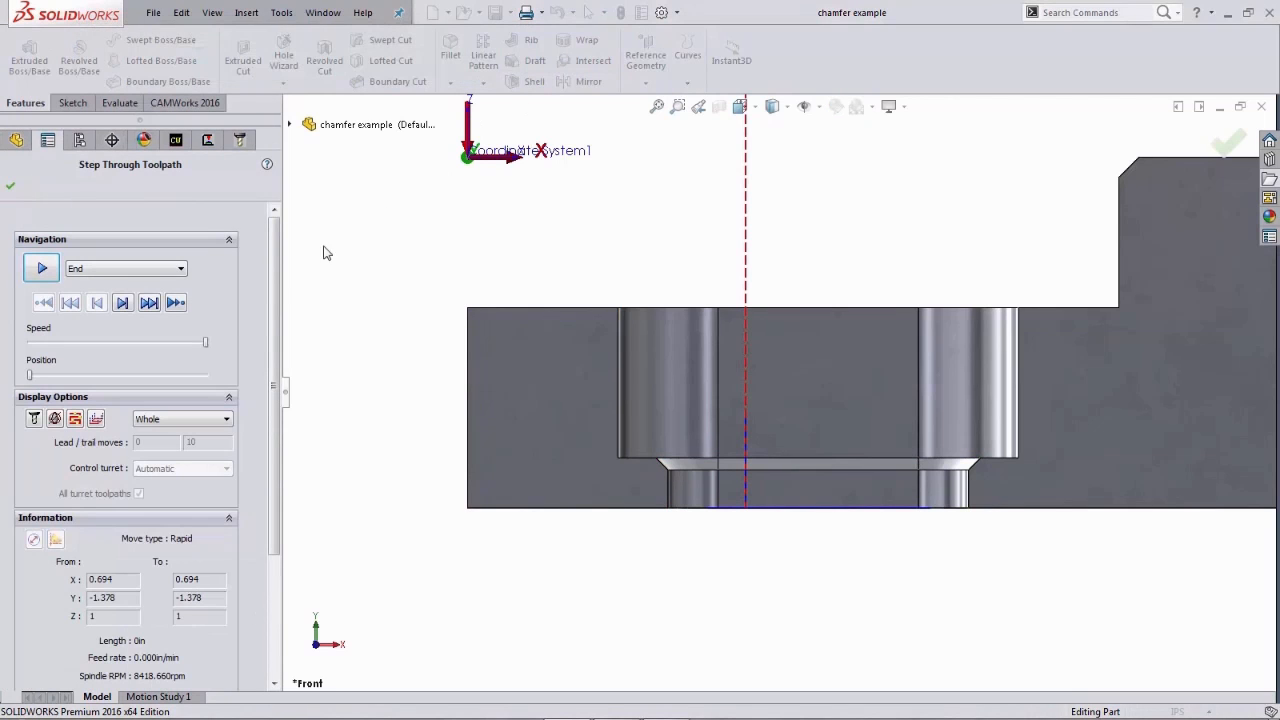
left_click(122, 303)
left_click(122, 303)
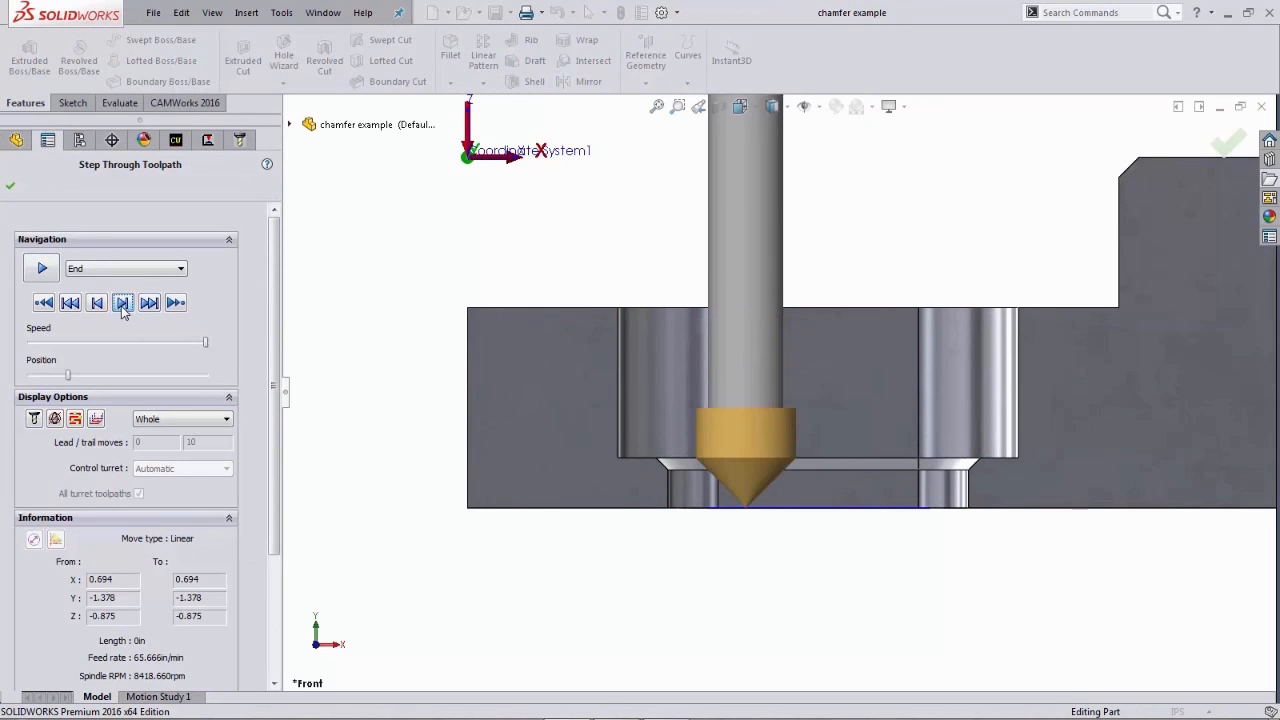
left_click(122, 303)
left_click(122, 304)
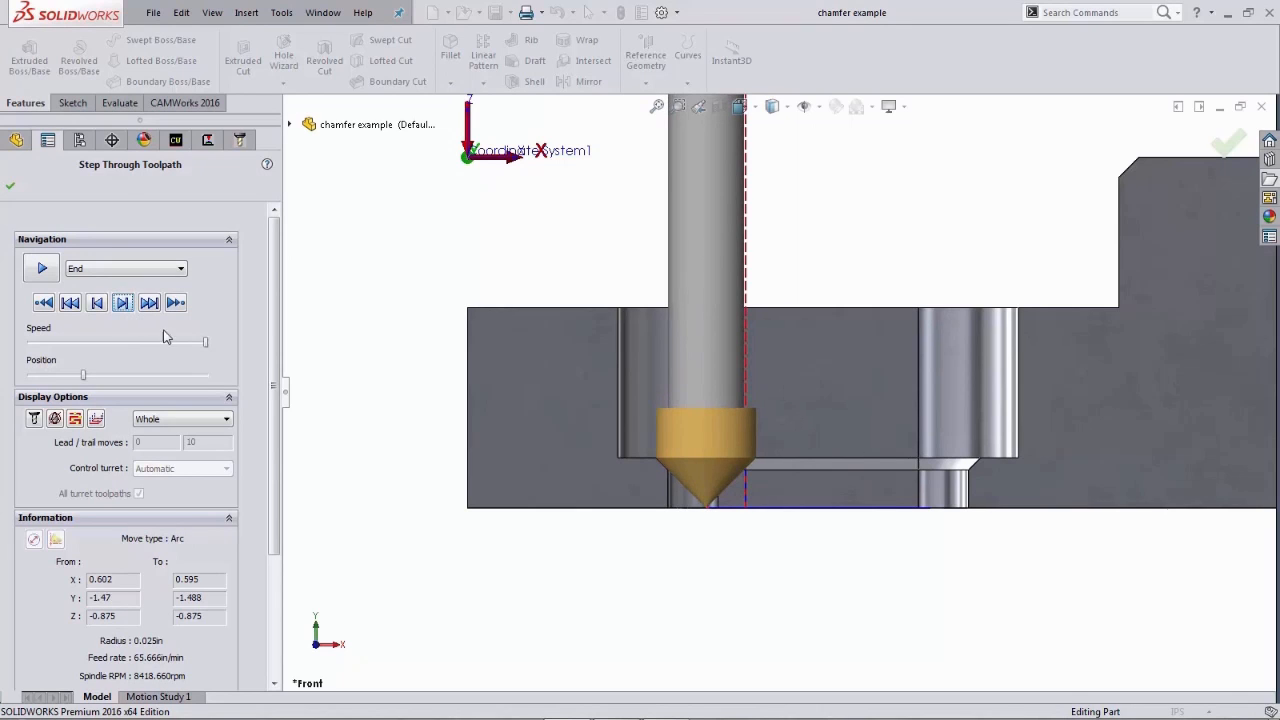
right_click_drag(419, 438, 458, 478)
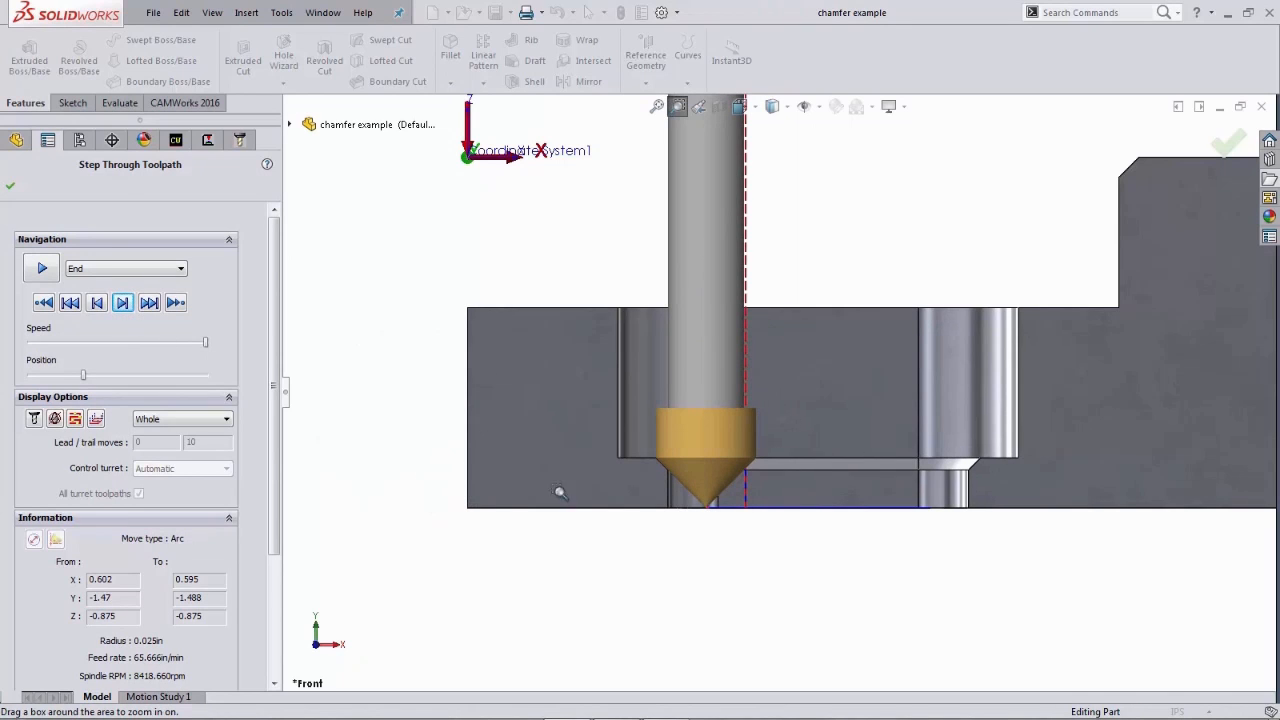
left_click_drag(590, 410, 815, 553)
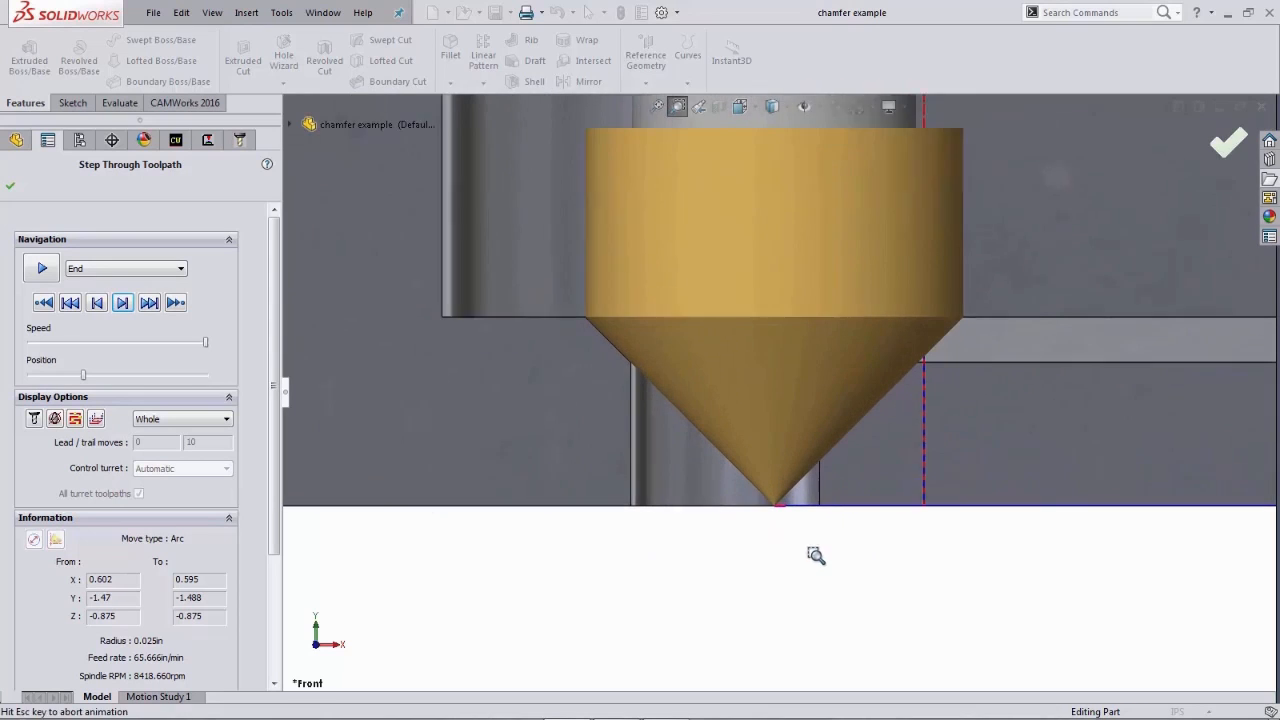
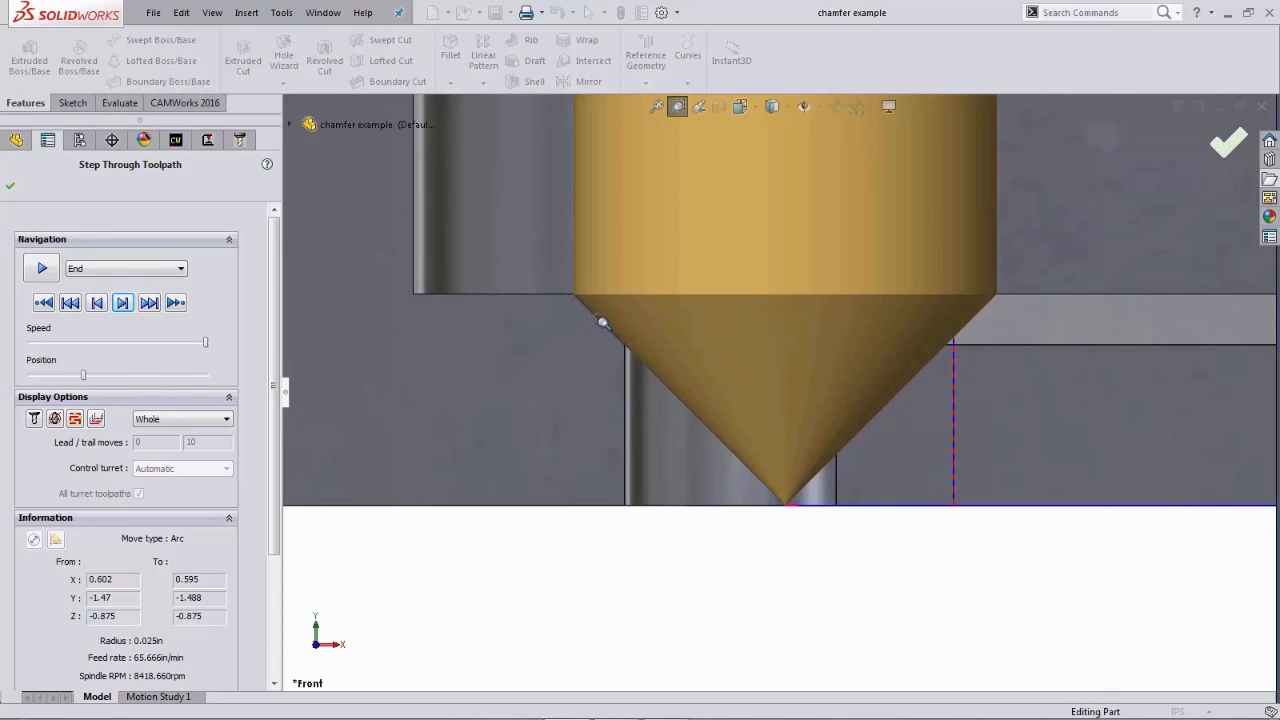
- Zoom out, play the countersink toolpath through, and exit the toolpath step-through
key("z")
key("z")
key("z")
key("z")
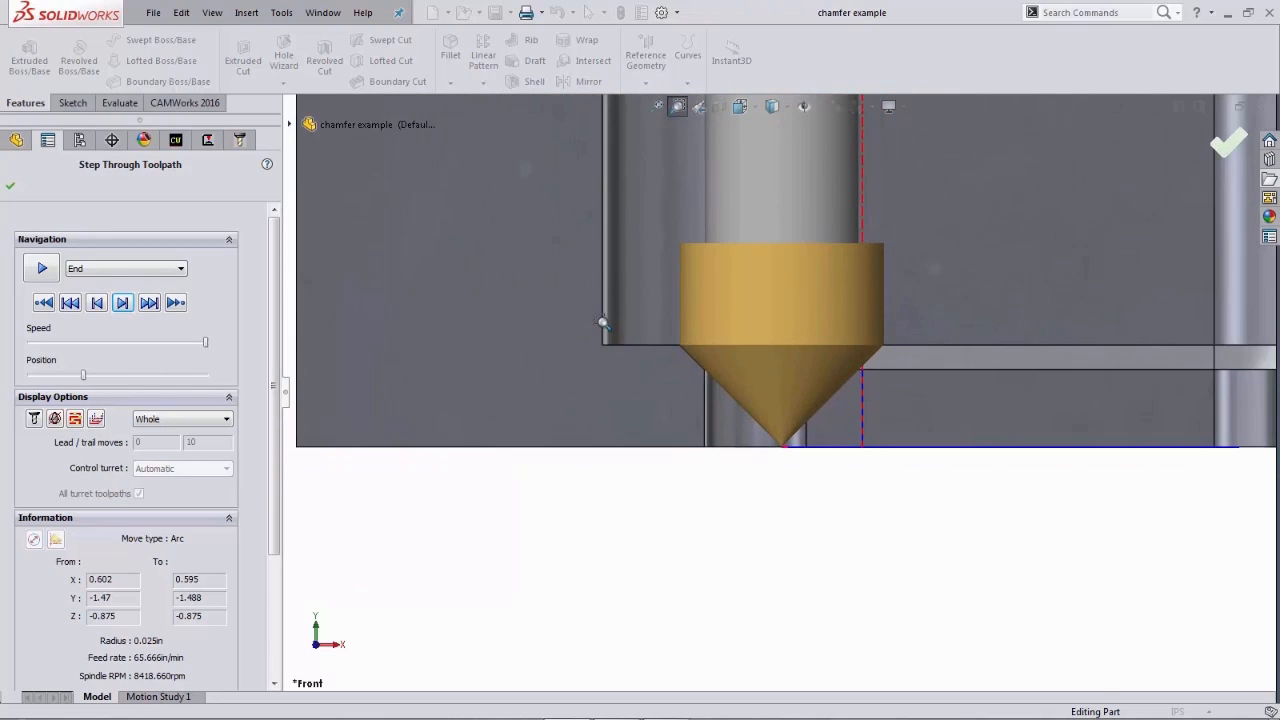
key("z")
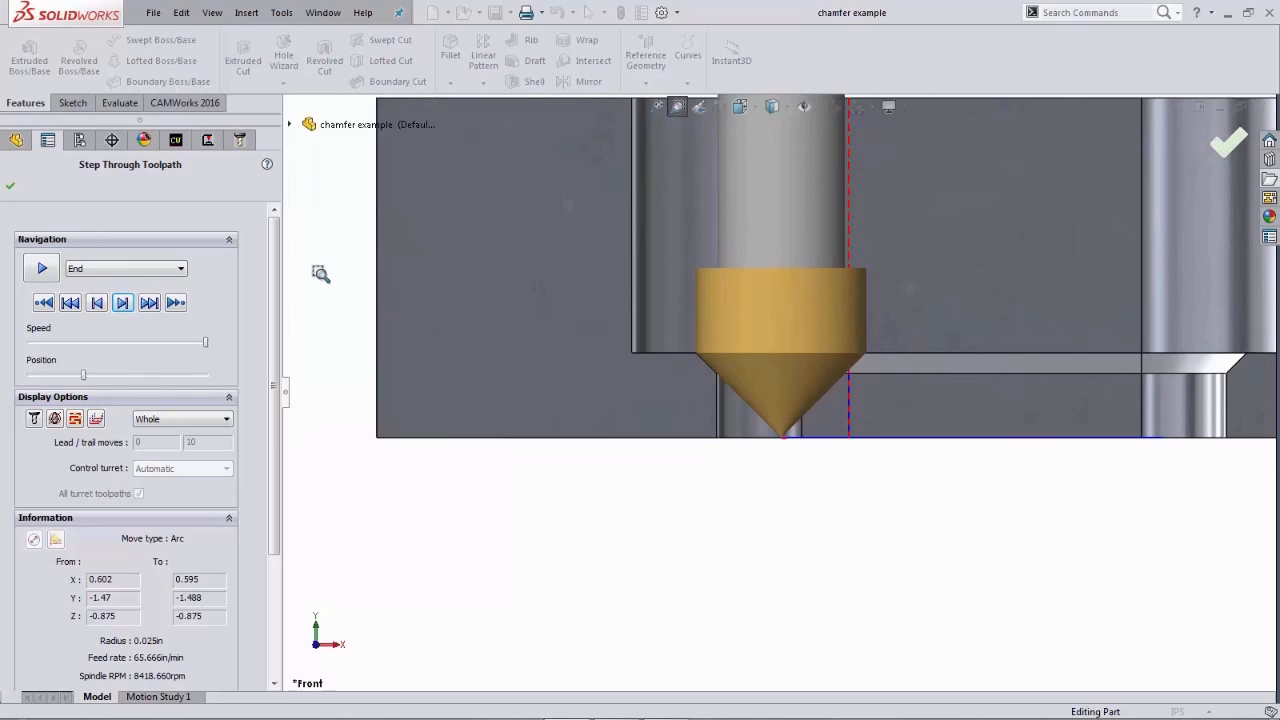
left_click(42, 268)
left_click(10, 186)
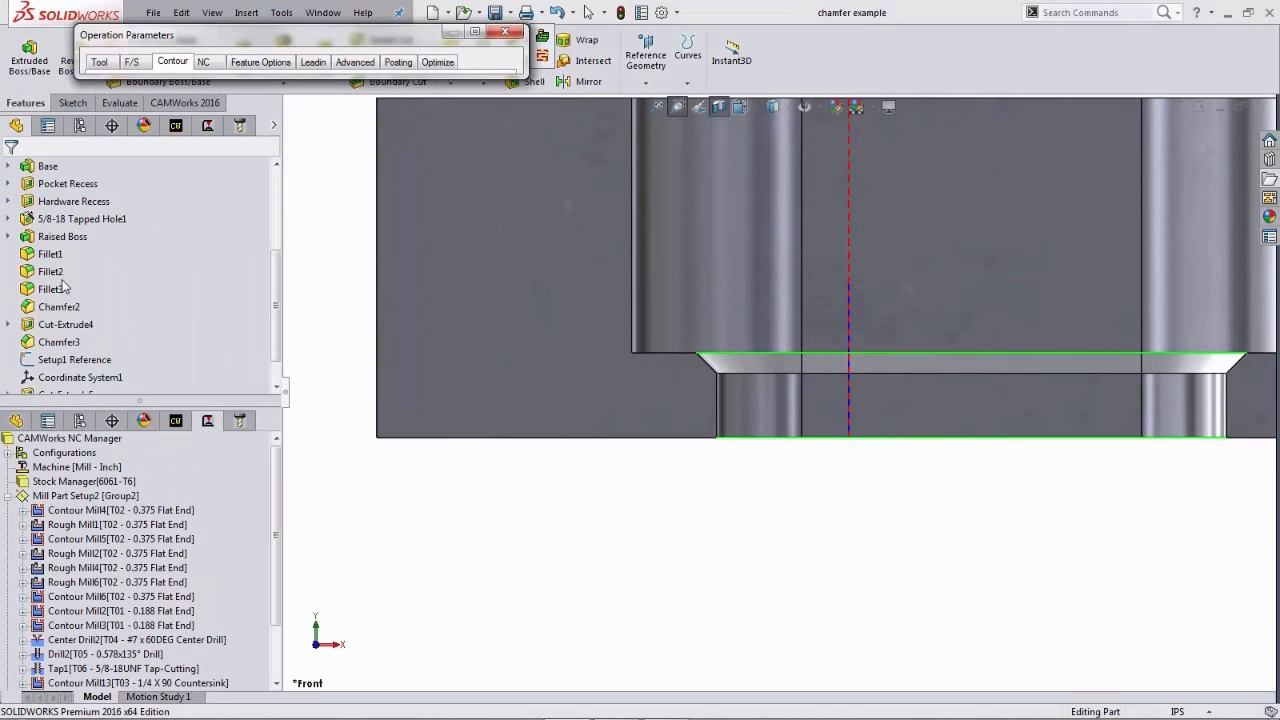
- Set the chamfer clearance to 0.08 in and preview the countersink toolpath
left_click(474, 31)
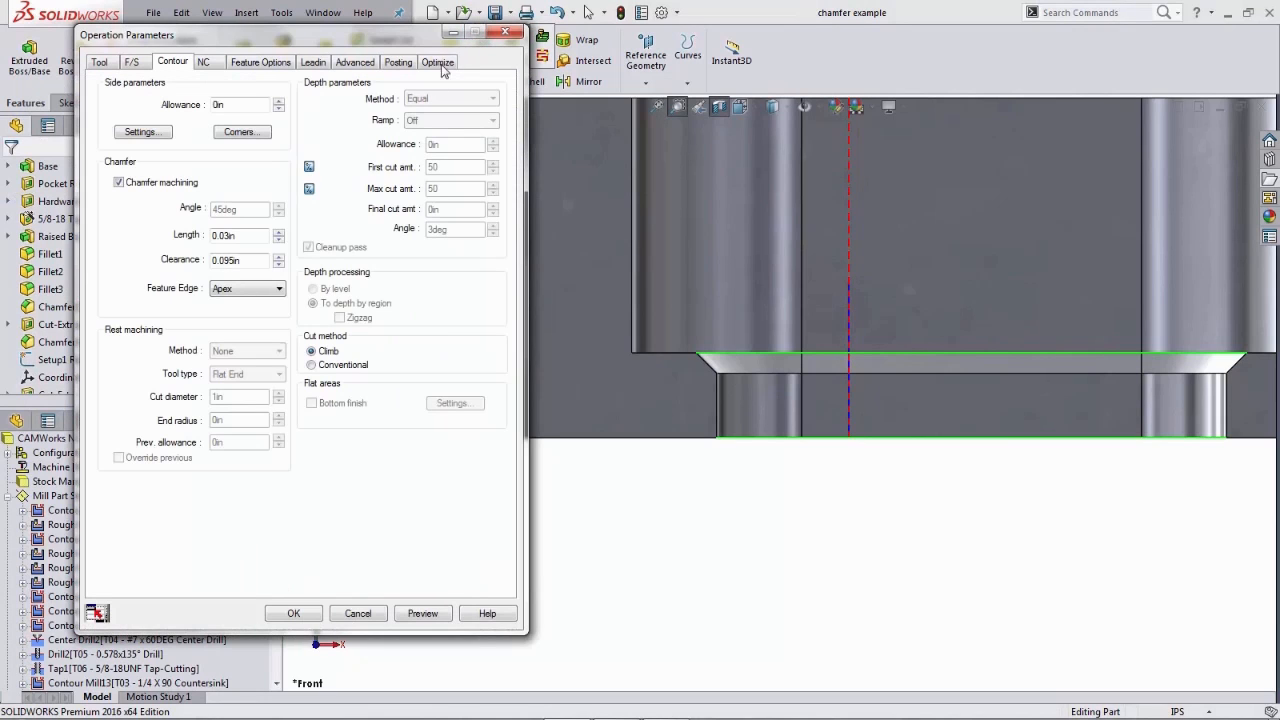
left_click_drag(255, 260, 203, 263)
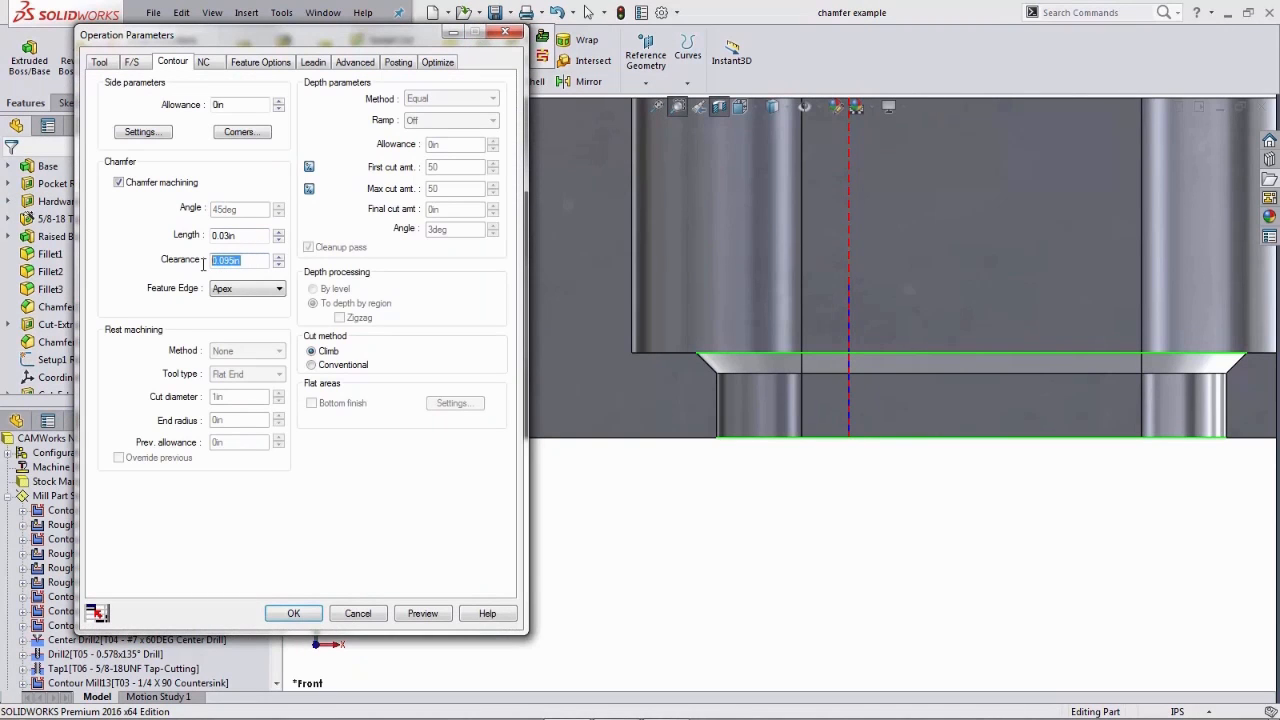
type("0")
type(".08")
key("Tab")
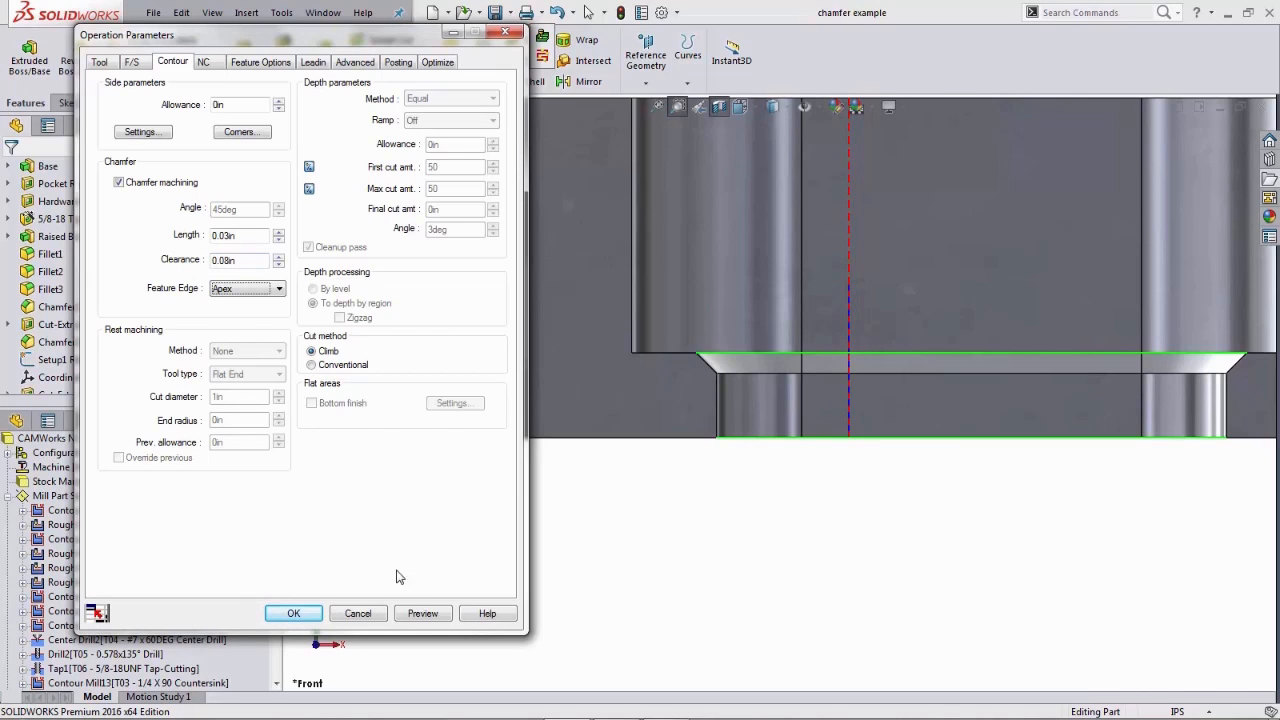
left_click(422, 614)
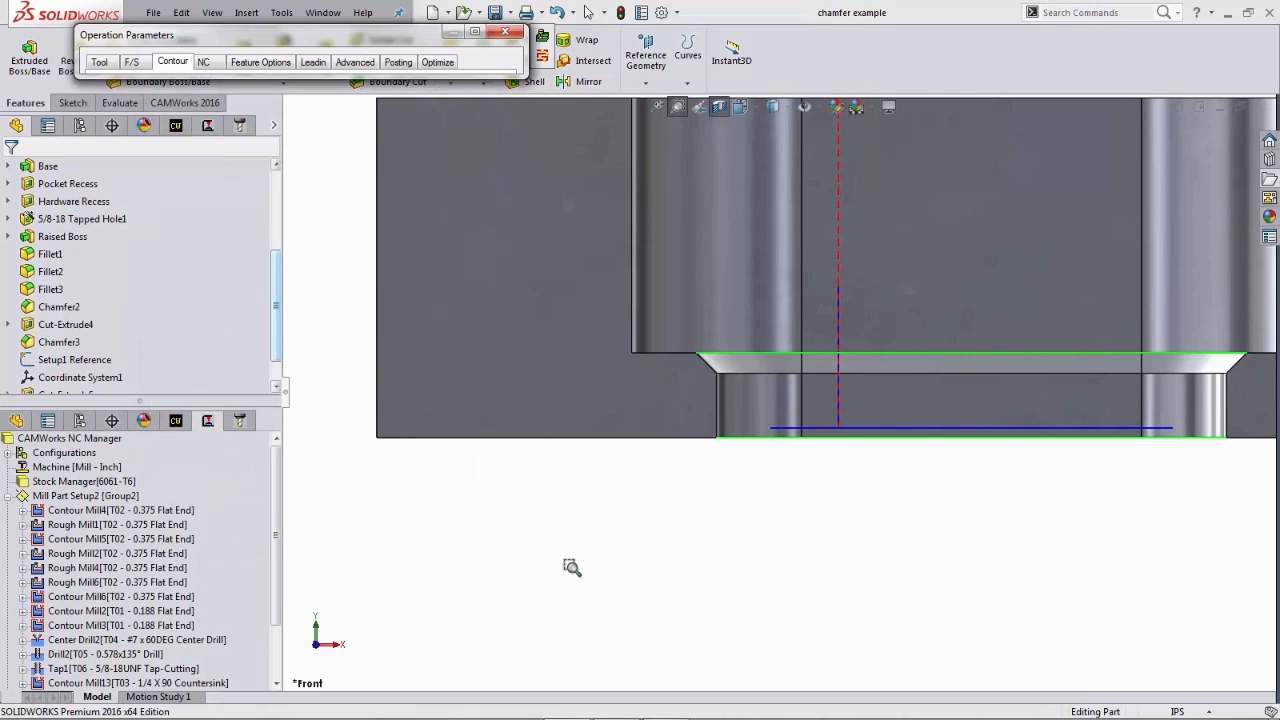
- Step through the revised countersink toolpath move by move at the pocket chamfer and play it to the end
left_click(545, 60)
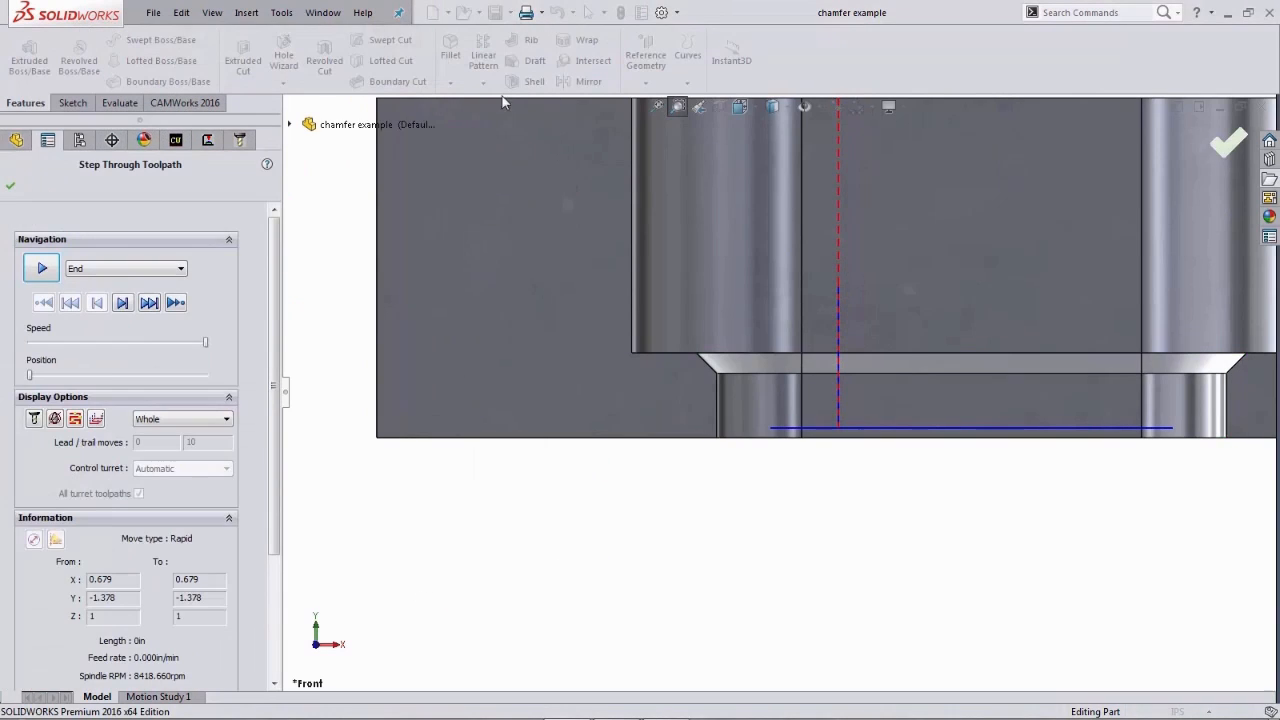
left_click(123, 303)
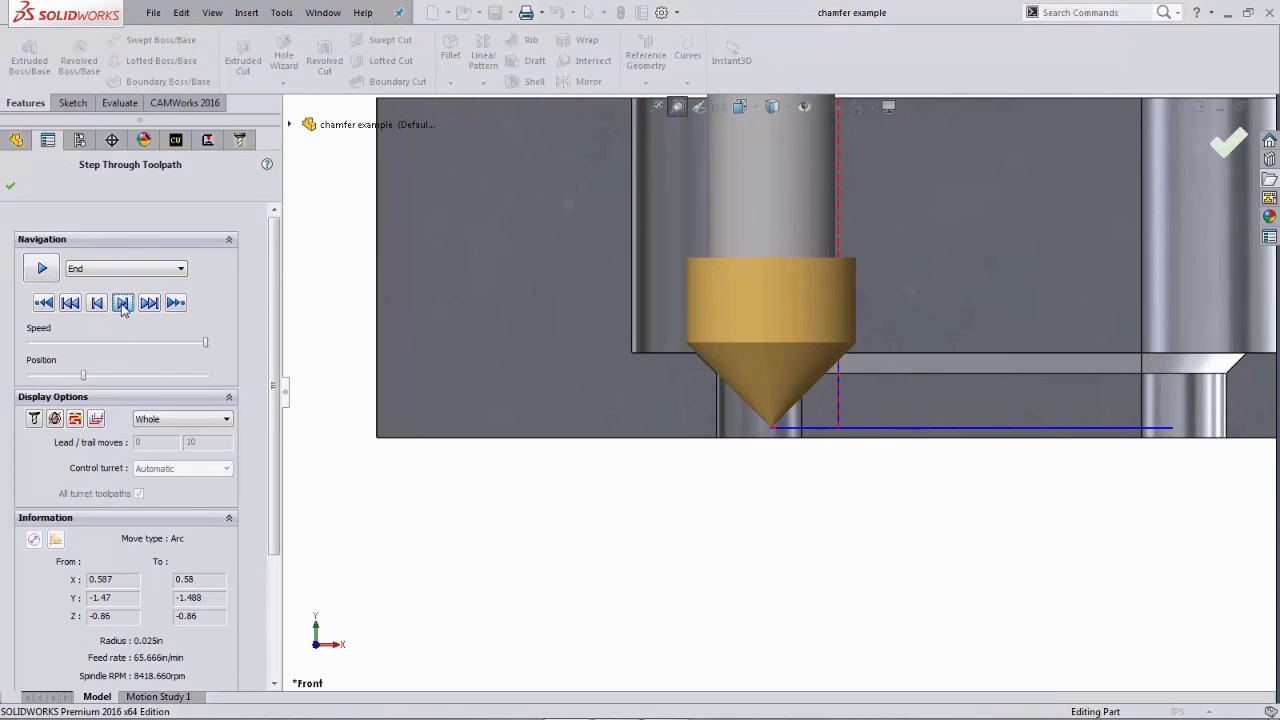
left_click(123, 309)
left_click(123, 309)
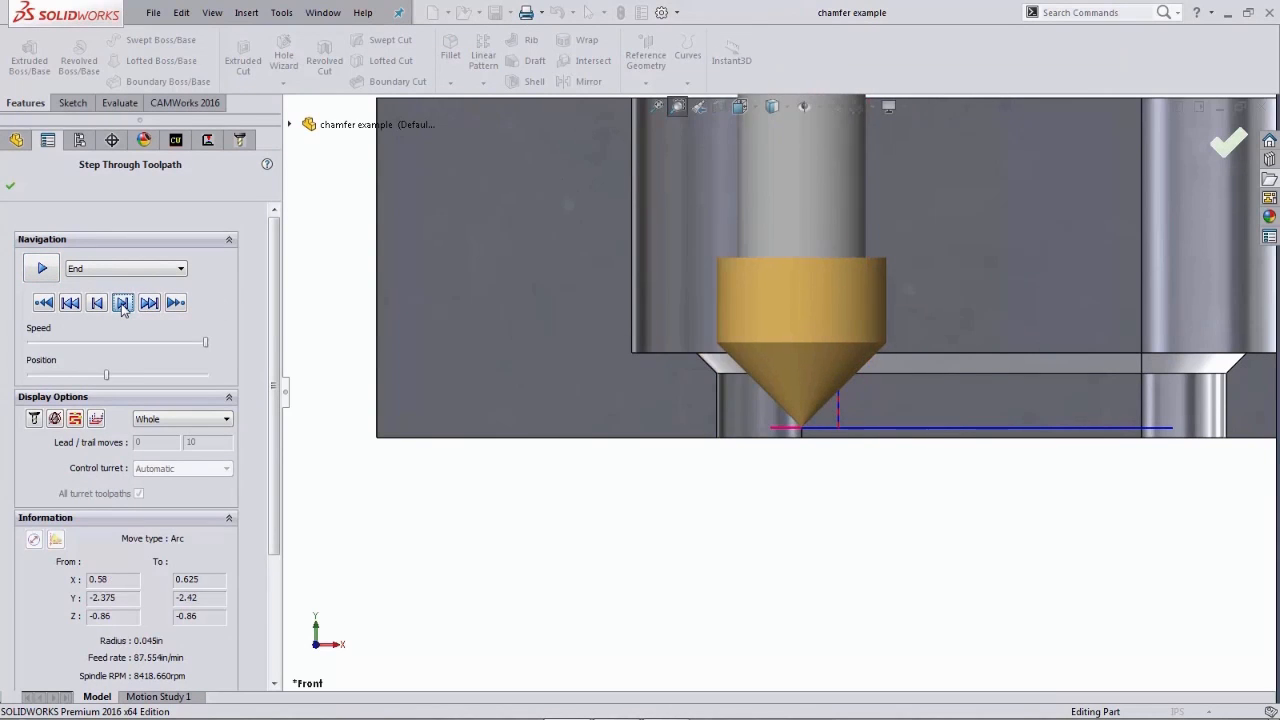
left_click(123, 309)
left_click(123, 309)
left_click(123, 309)
left_click(123, 303)
left_click(123, 303)
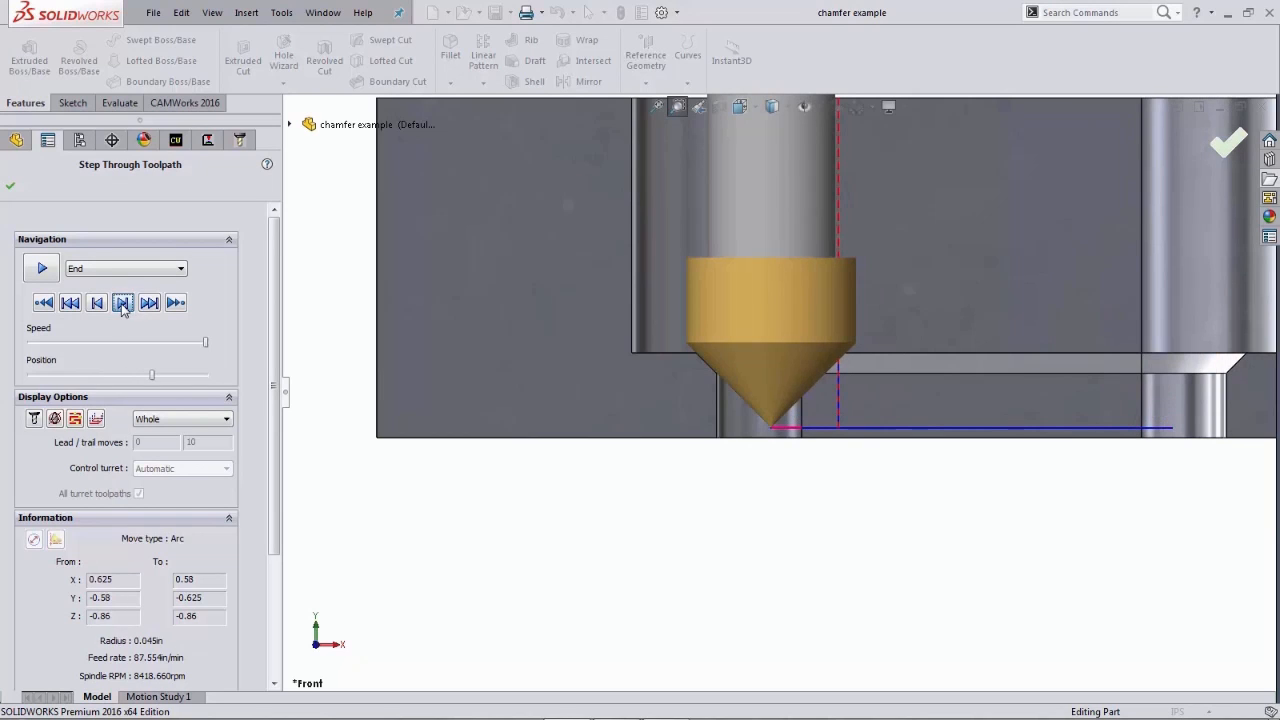
left_click(123, 303)
left_click(123, 303)
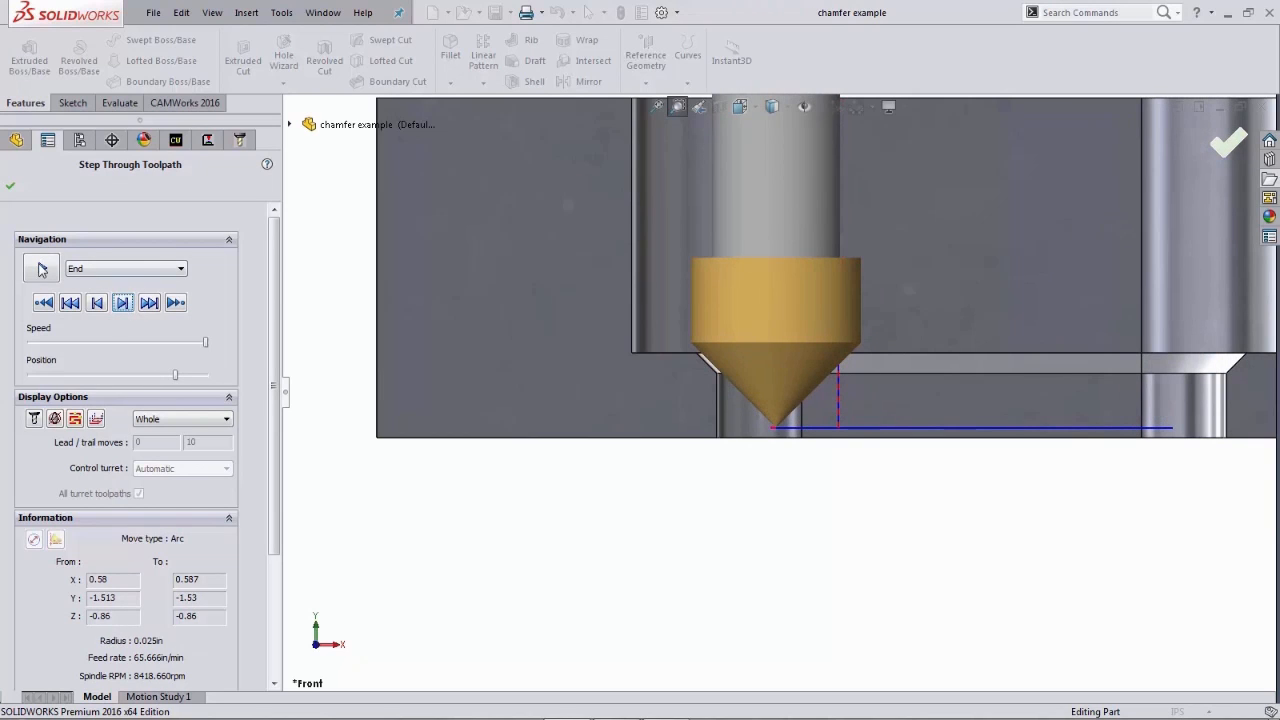
left_click(42, 270)
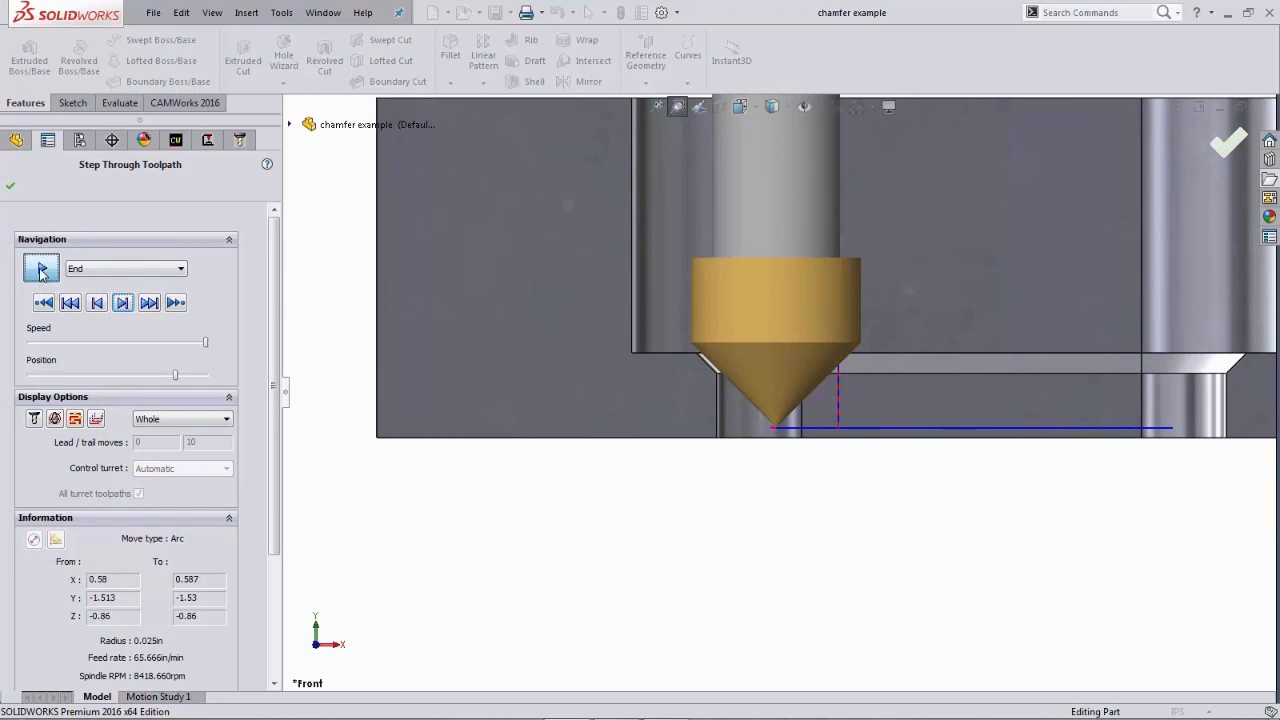
- Close the step-through and accept the countersink operation's parameters
left_click(14, 189)
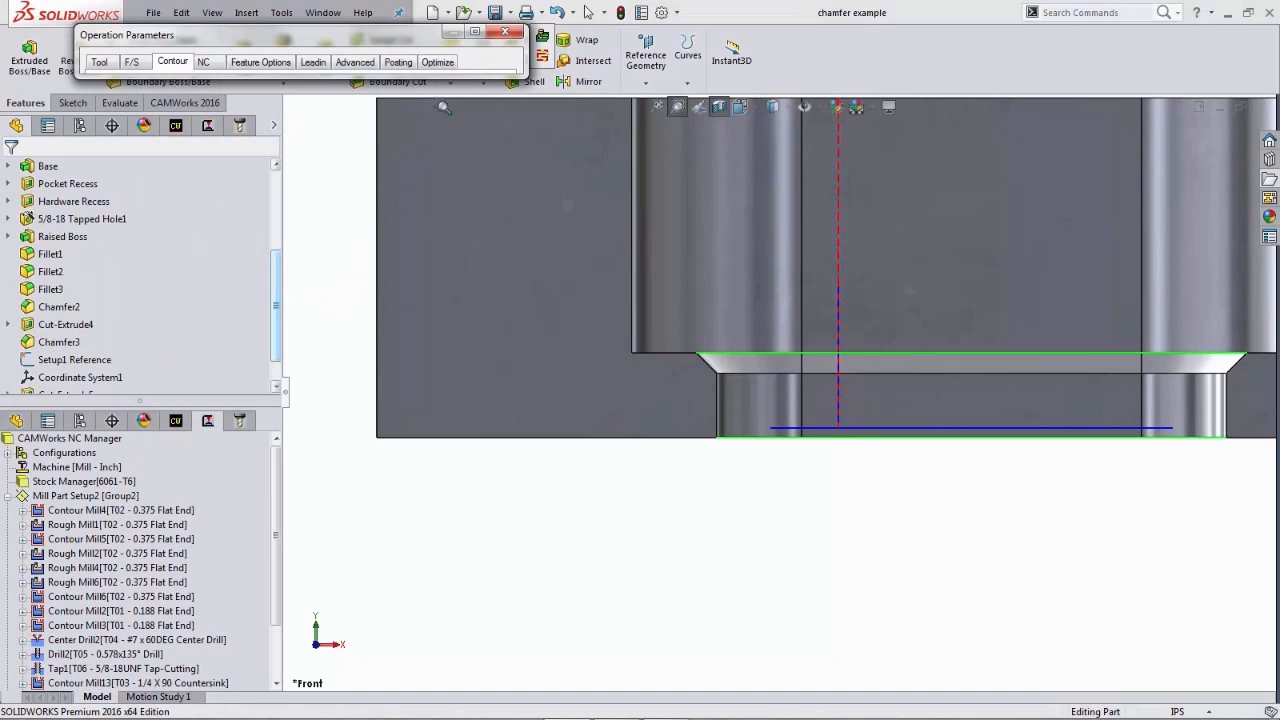
left_click(475, 33)
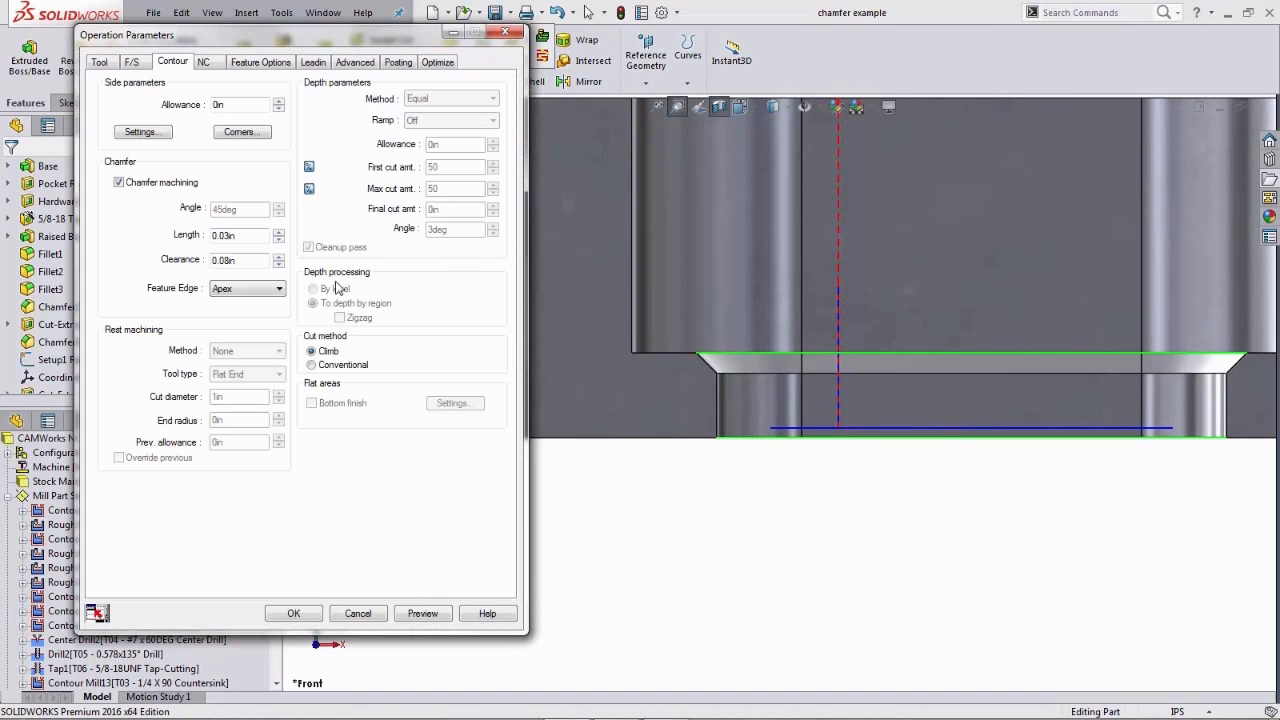
left_click(293, 613)
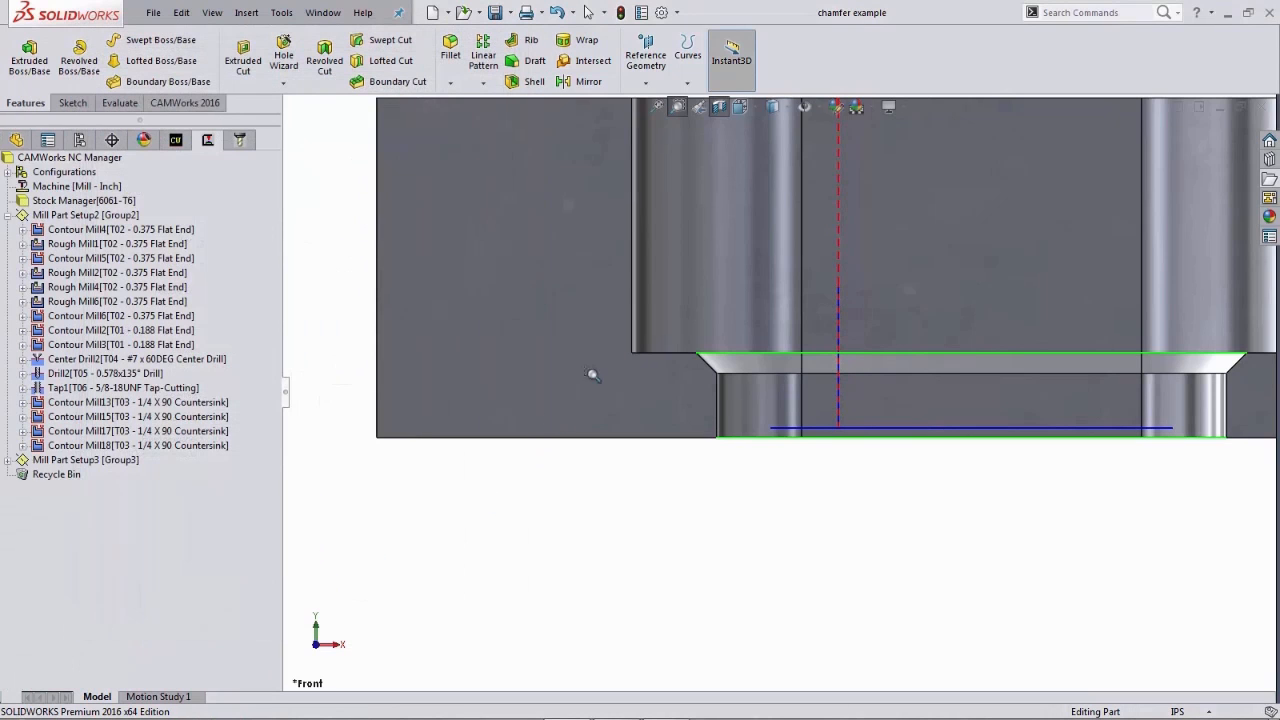
- Turn off the section view, switch to isometric, and run a toolpath simulation of Mill Part Setup2
left_click(721, 108)
key("space")
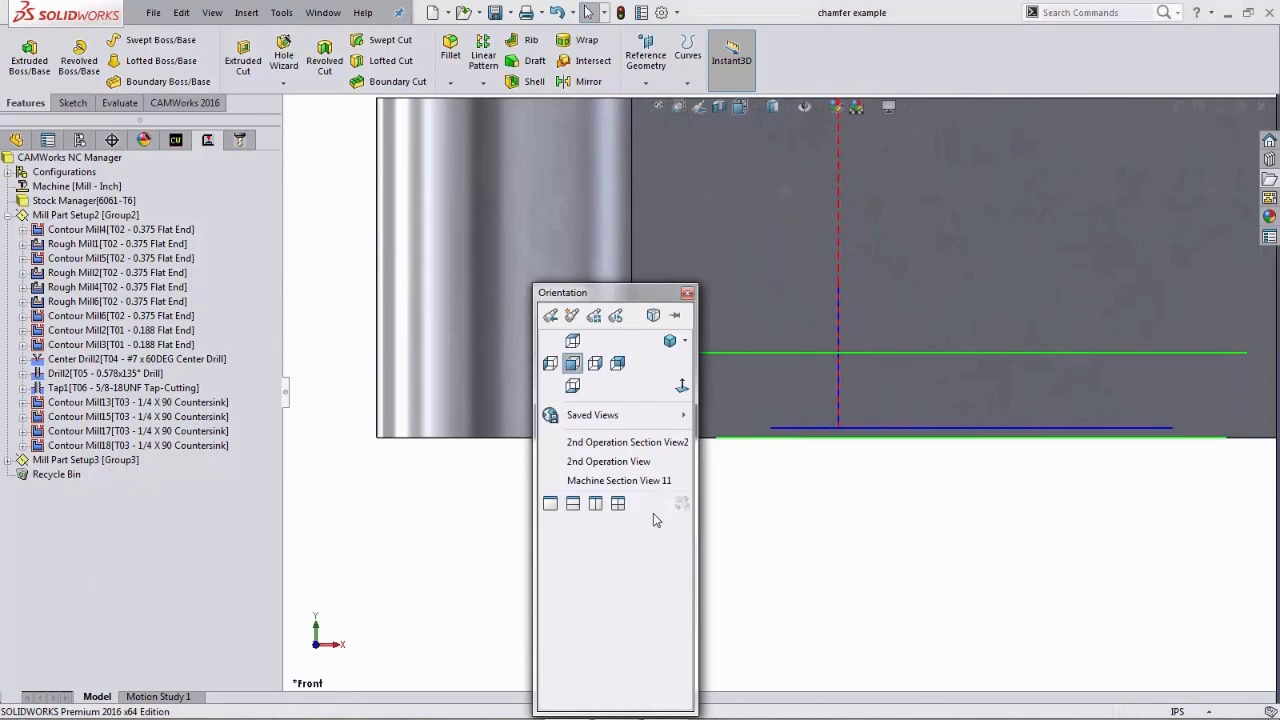
left_click(670, 341)
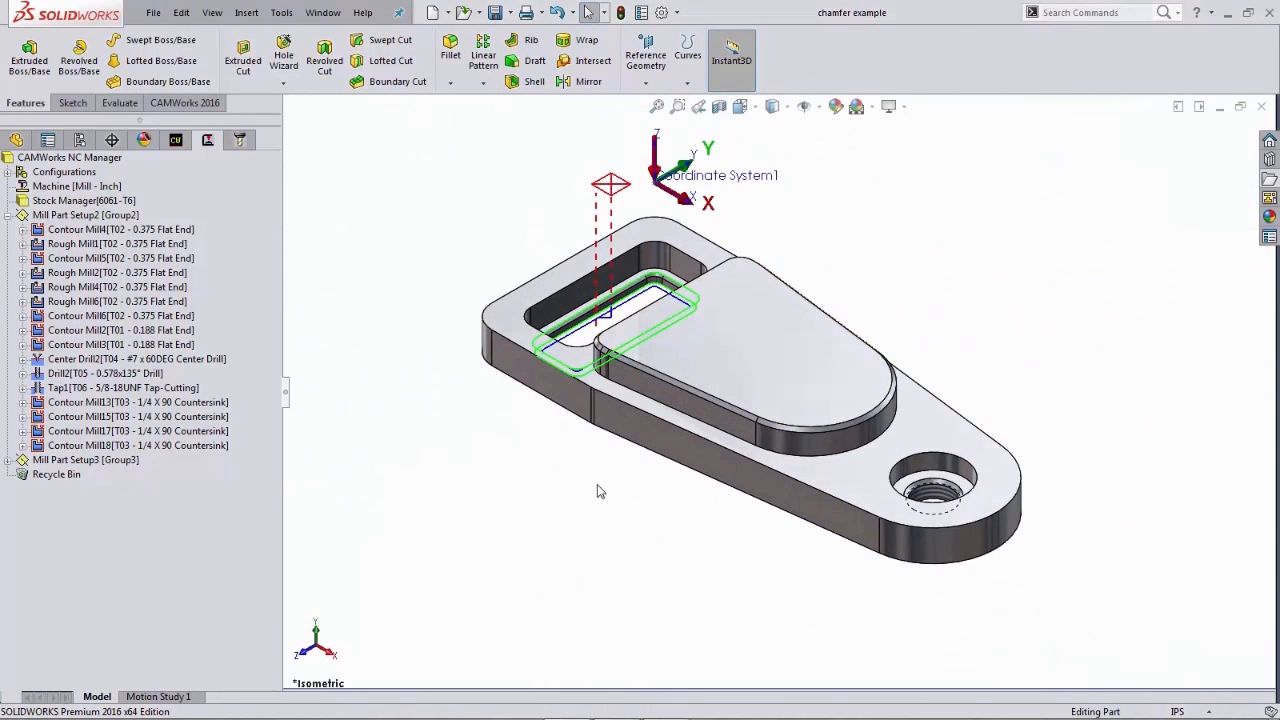
right_click(127, 218)
left_click(141, 267)
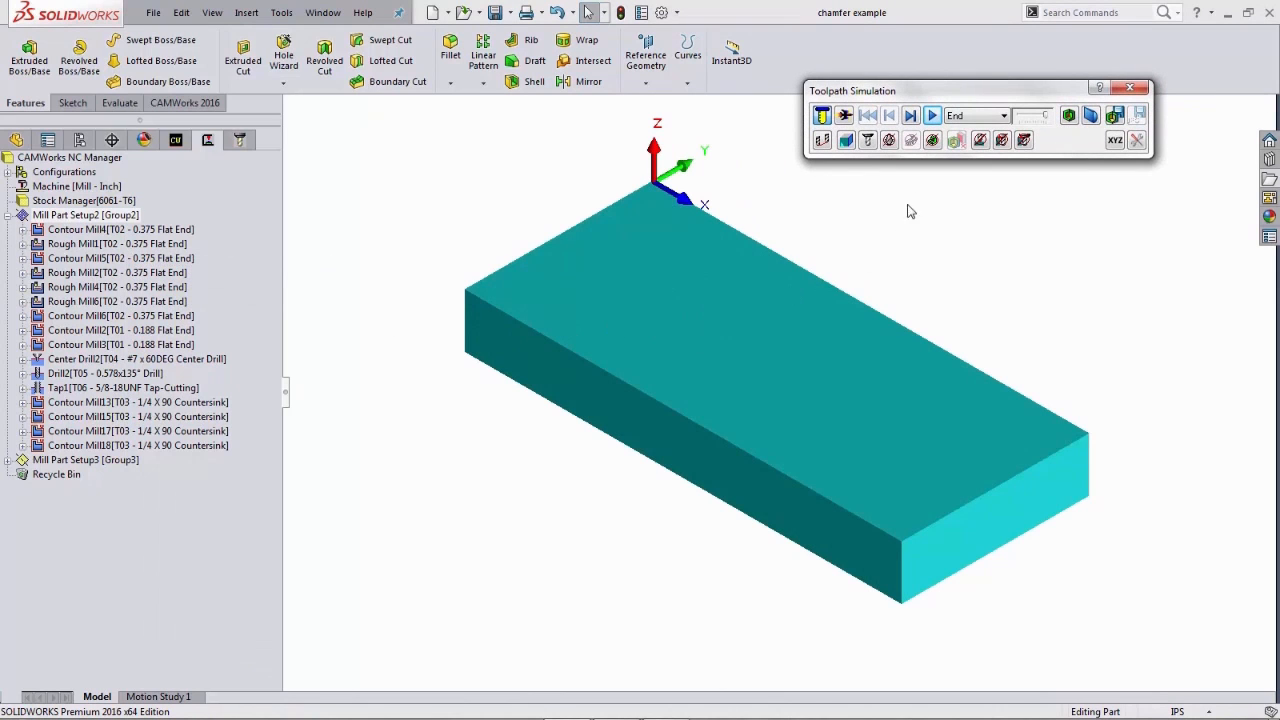
left_click_drag(960, 97, 962, 113)
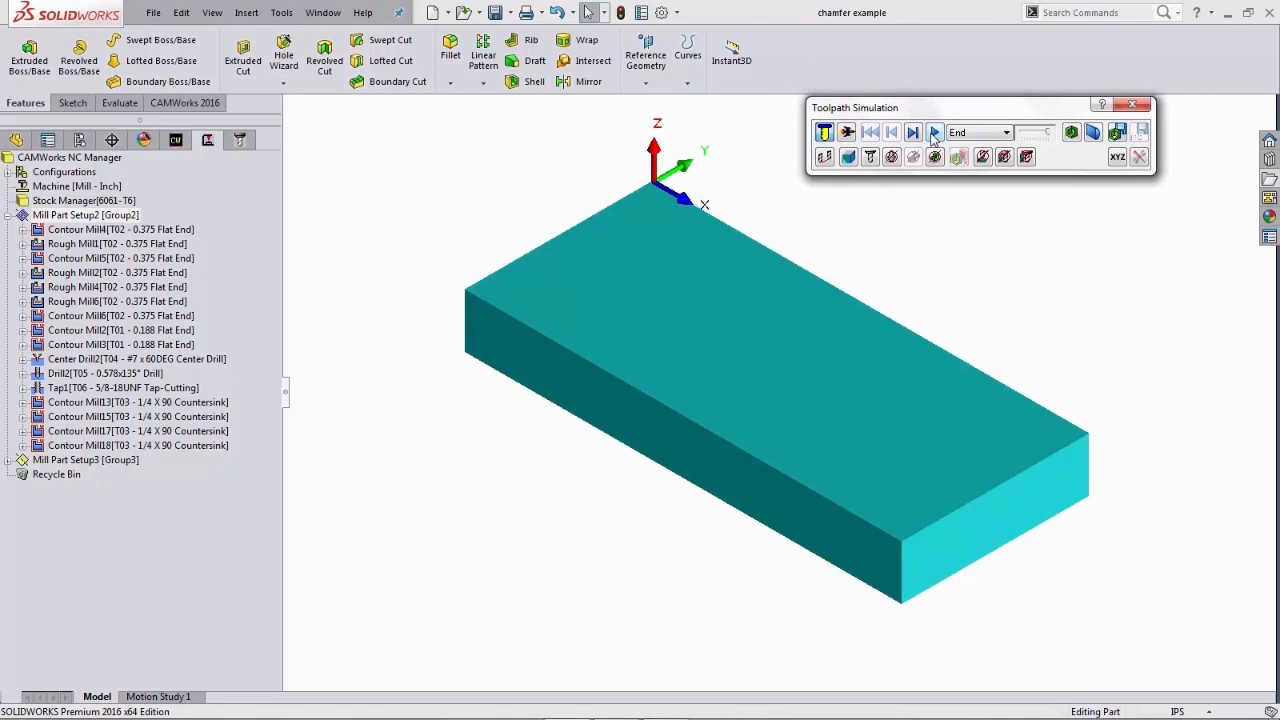
left_click(934, 133)
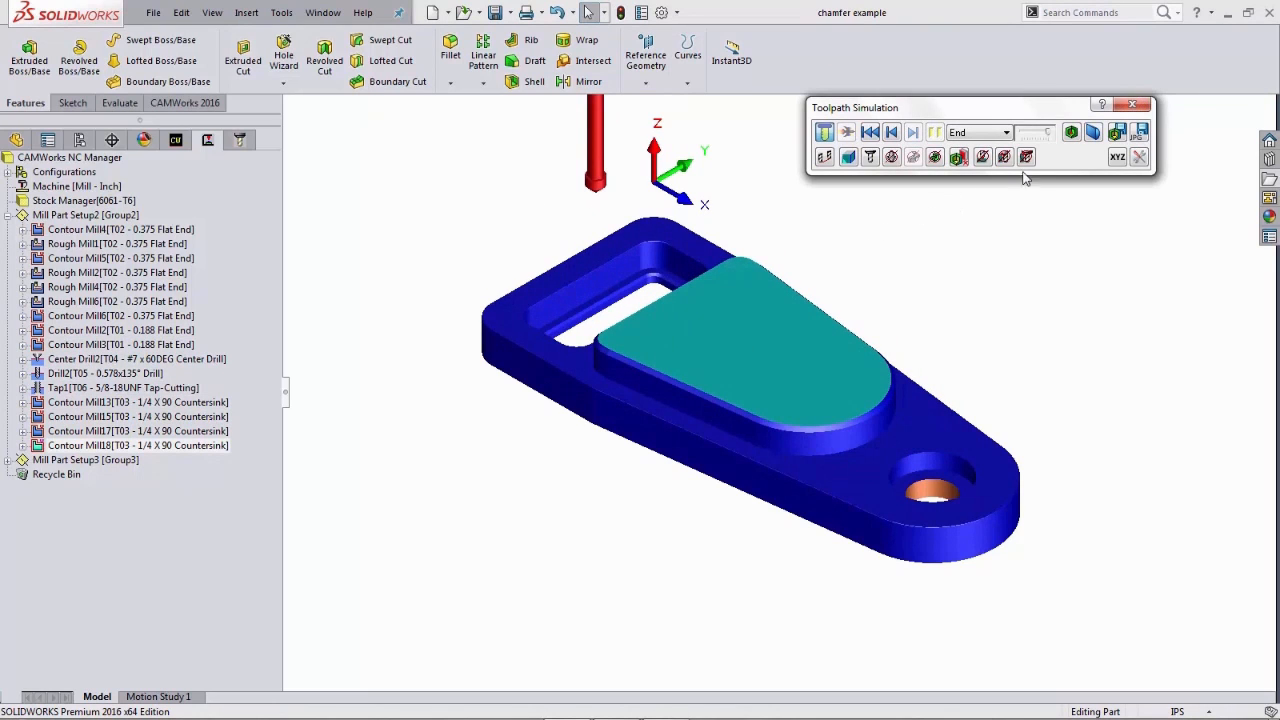
- Compare the simulated part against the design model, rotate to inspect it, and close the simulation
left_click(1071, 134)
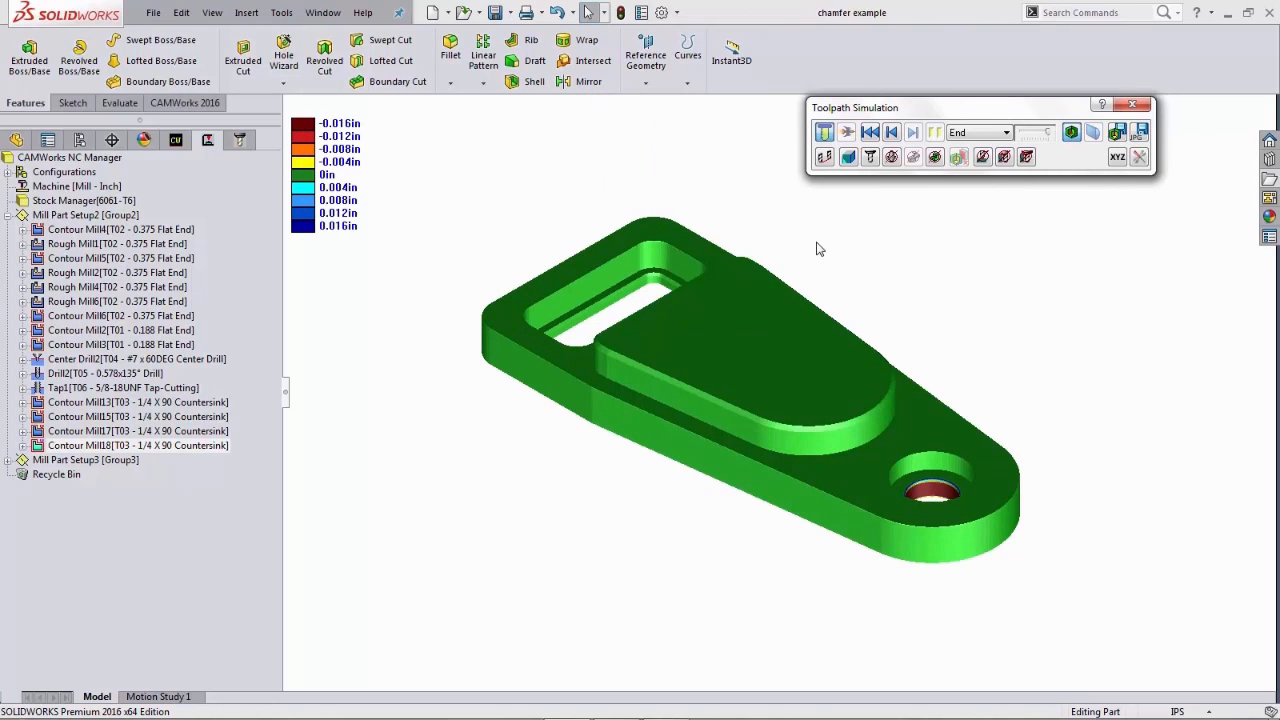
middle_click_drag(818, 249, 817, 275)
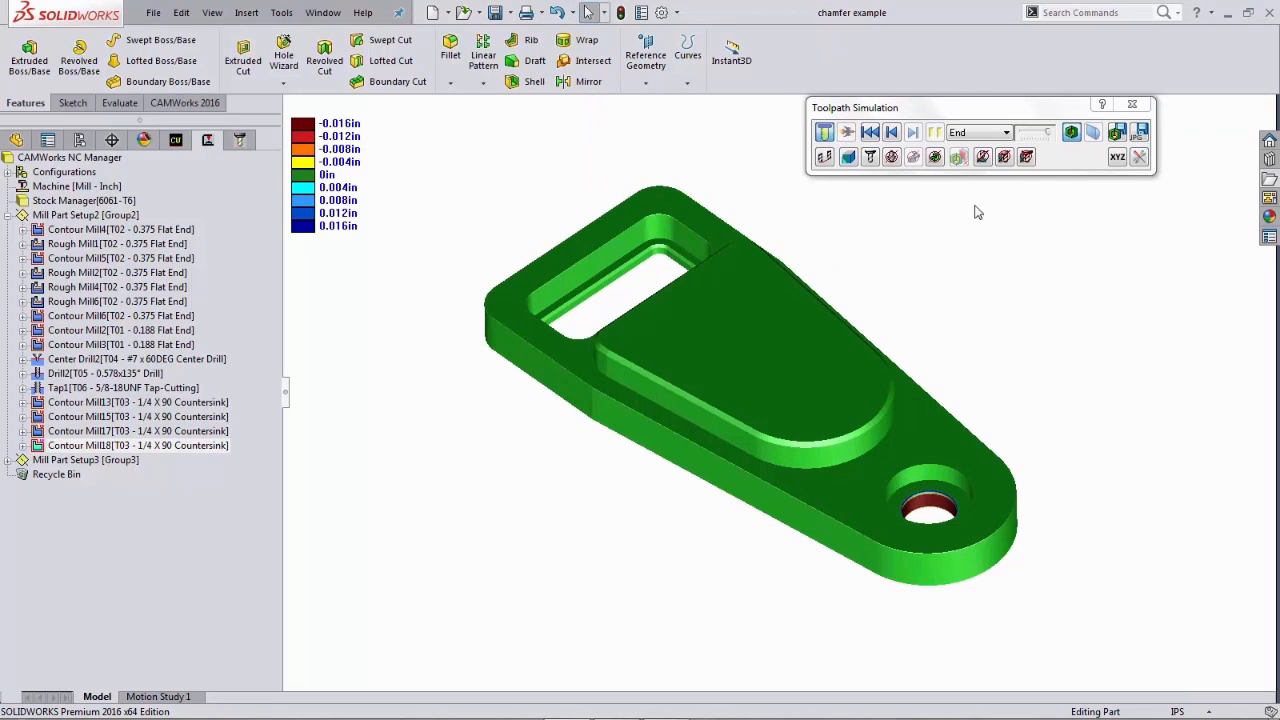
left_click(1133, 106)
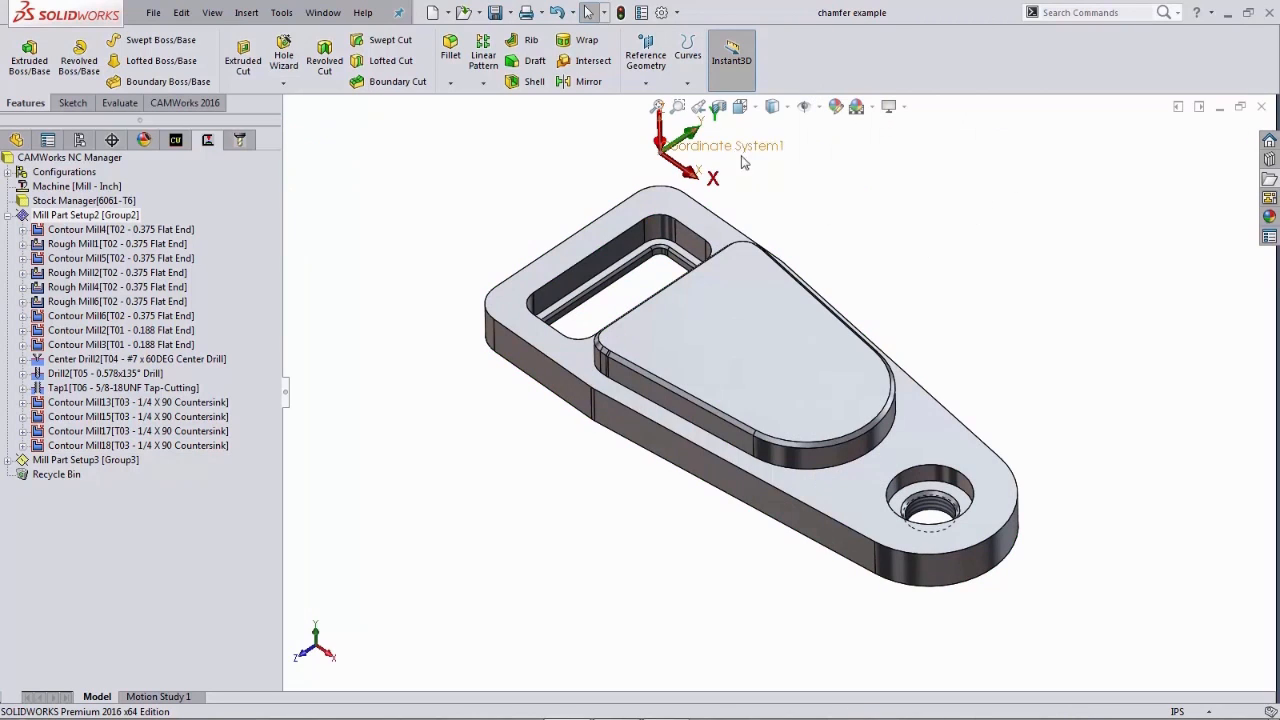
- Switch to the saved 2nd Operation Section2 view and inspect Obround Pocket2 in Mill Part Setup3's feature tree
left_click(698, 108)
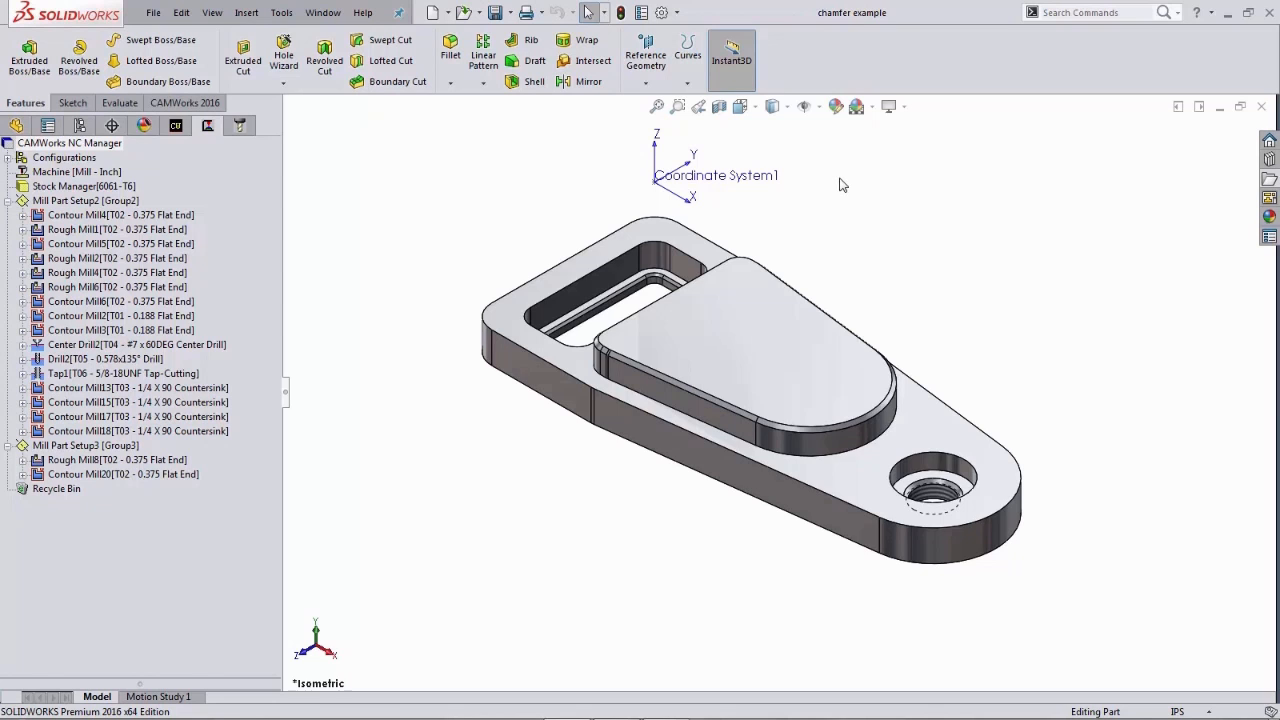
key("space")
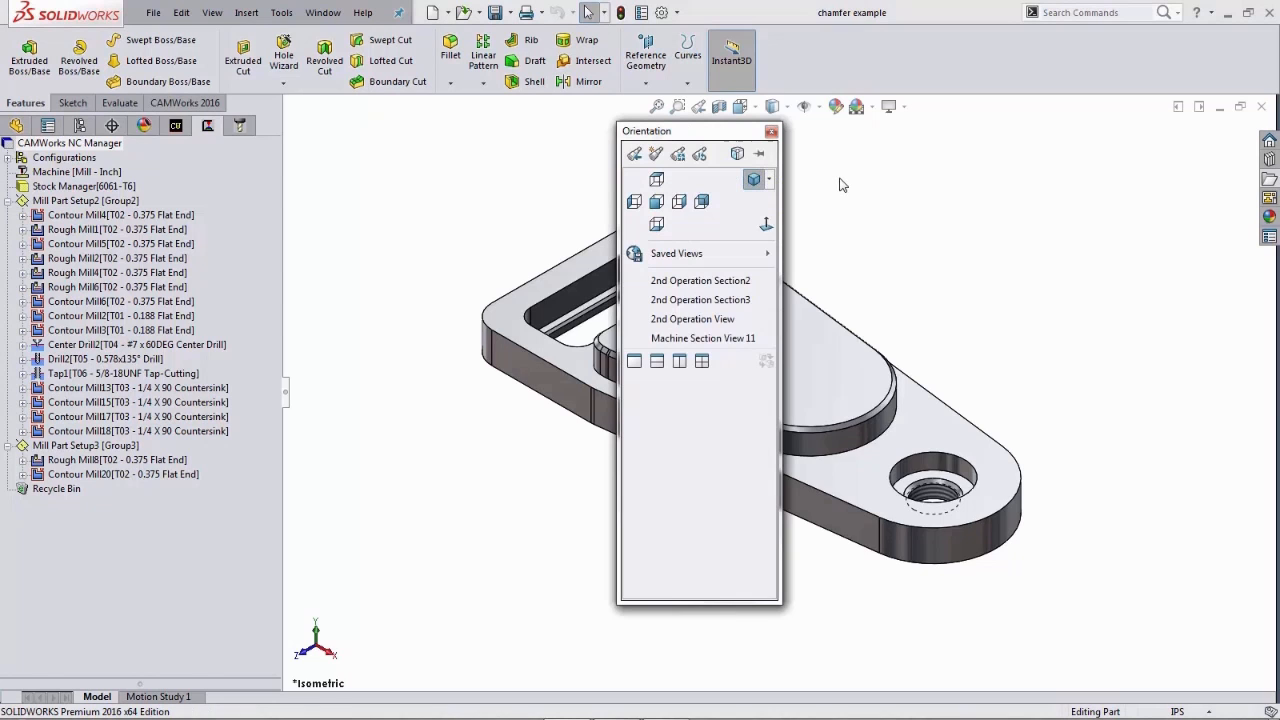
left_click(715, 319)
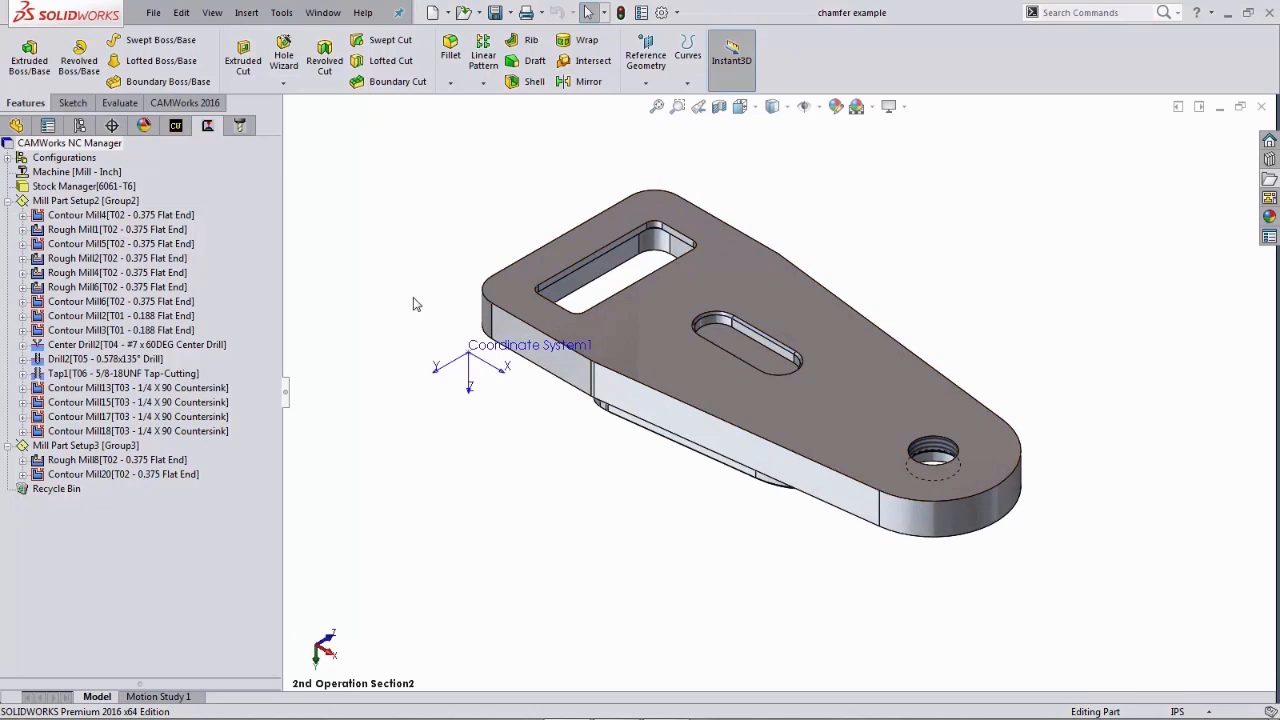
left_click(8, 201)
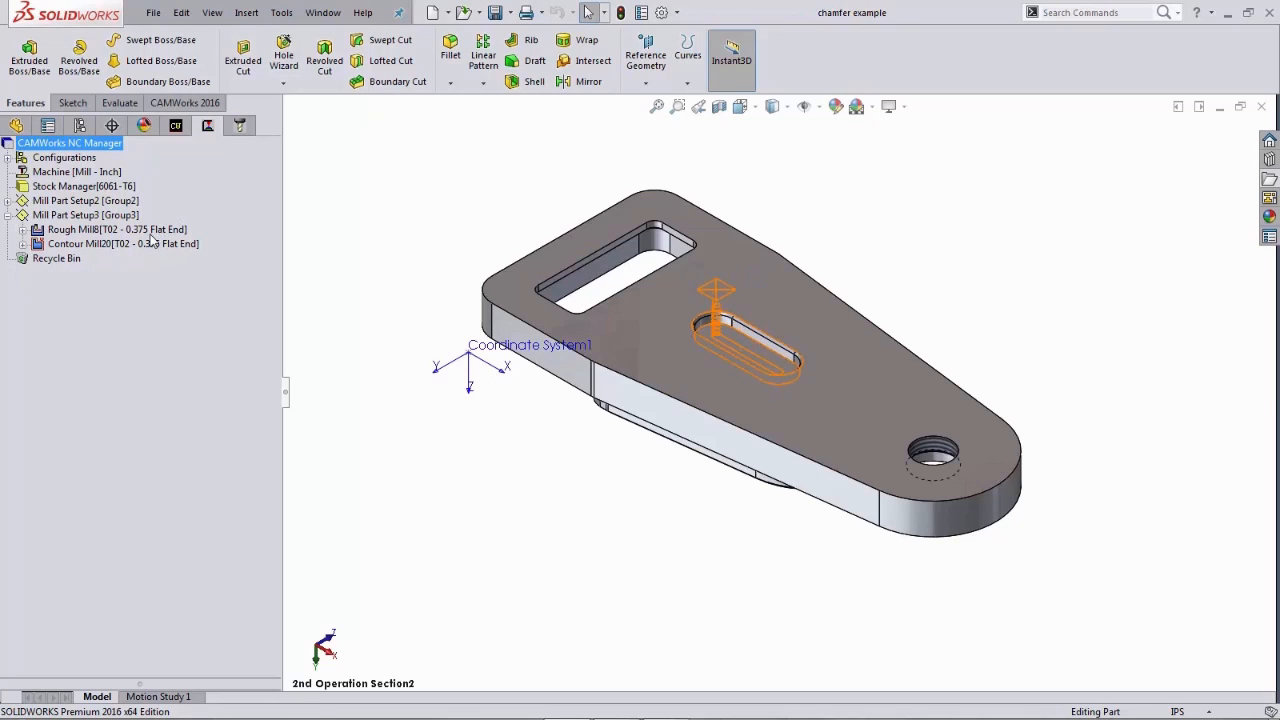
left_click(175, 130)
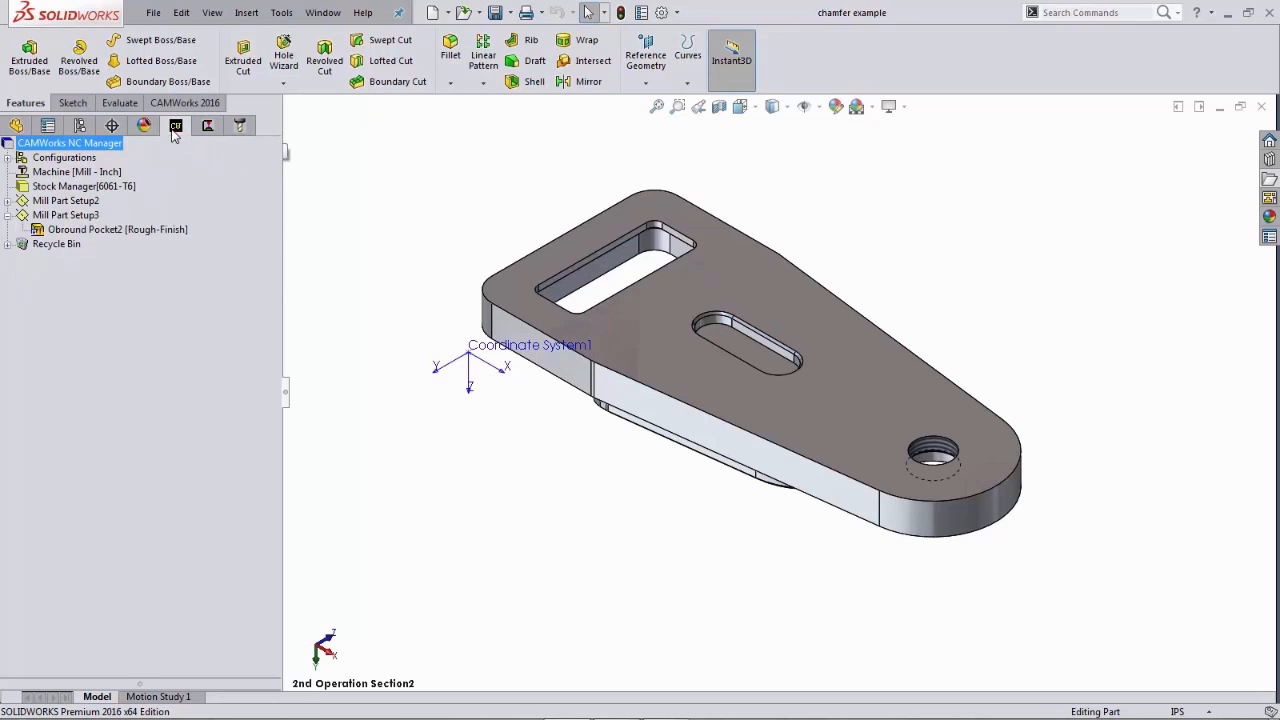
left_click(118, 230)
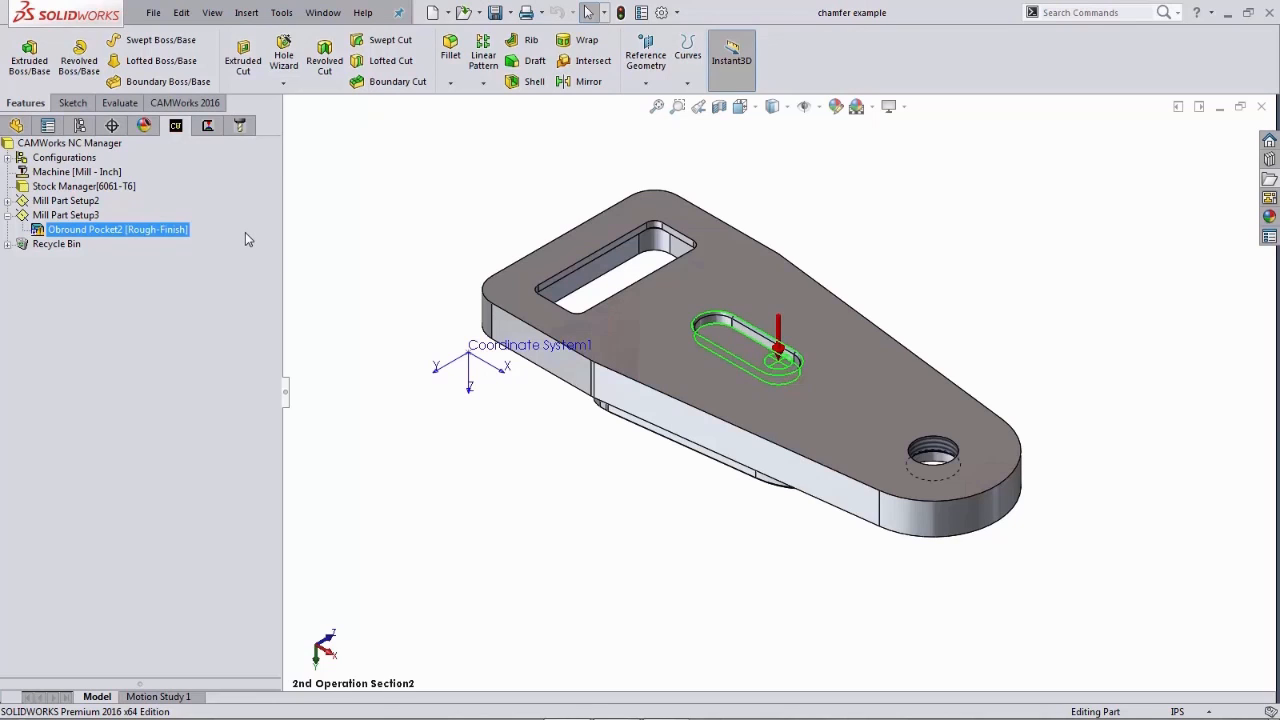
left_click(207, 126)
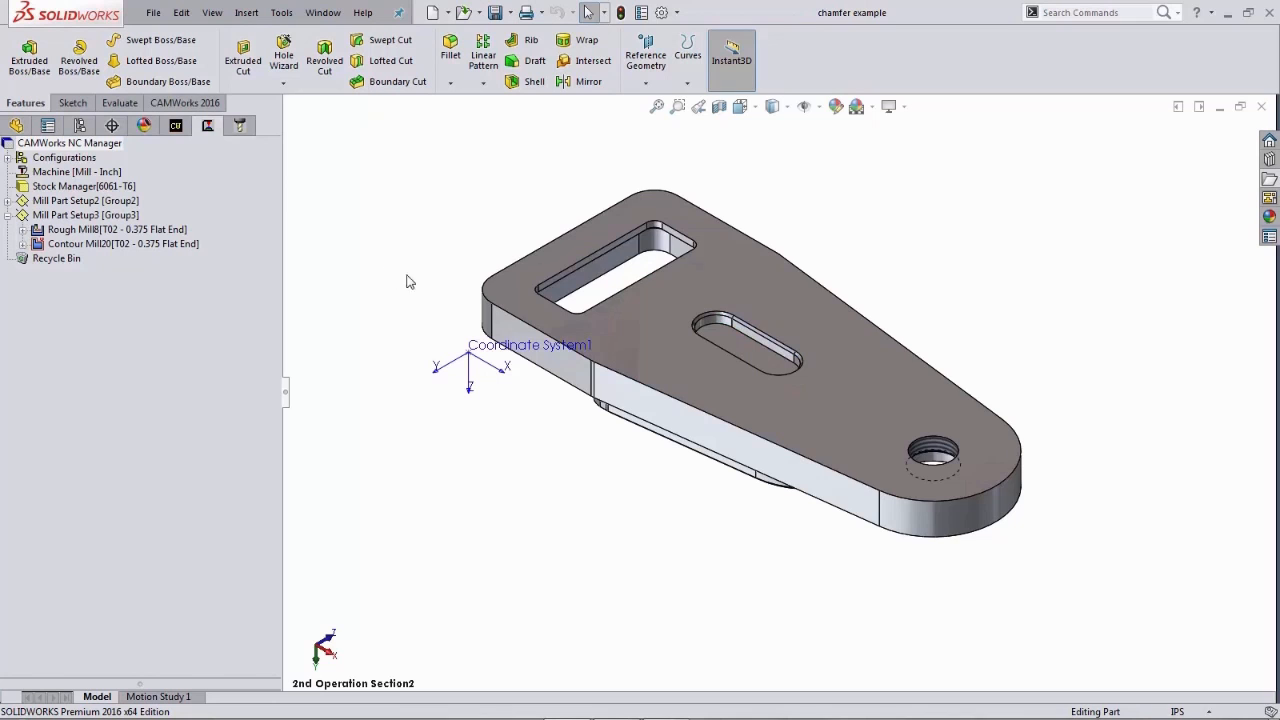
- Zoom in on the obround pocket's top edges
right_click_drag(449, 213, 575, 277)
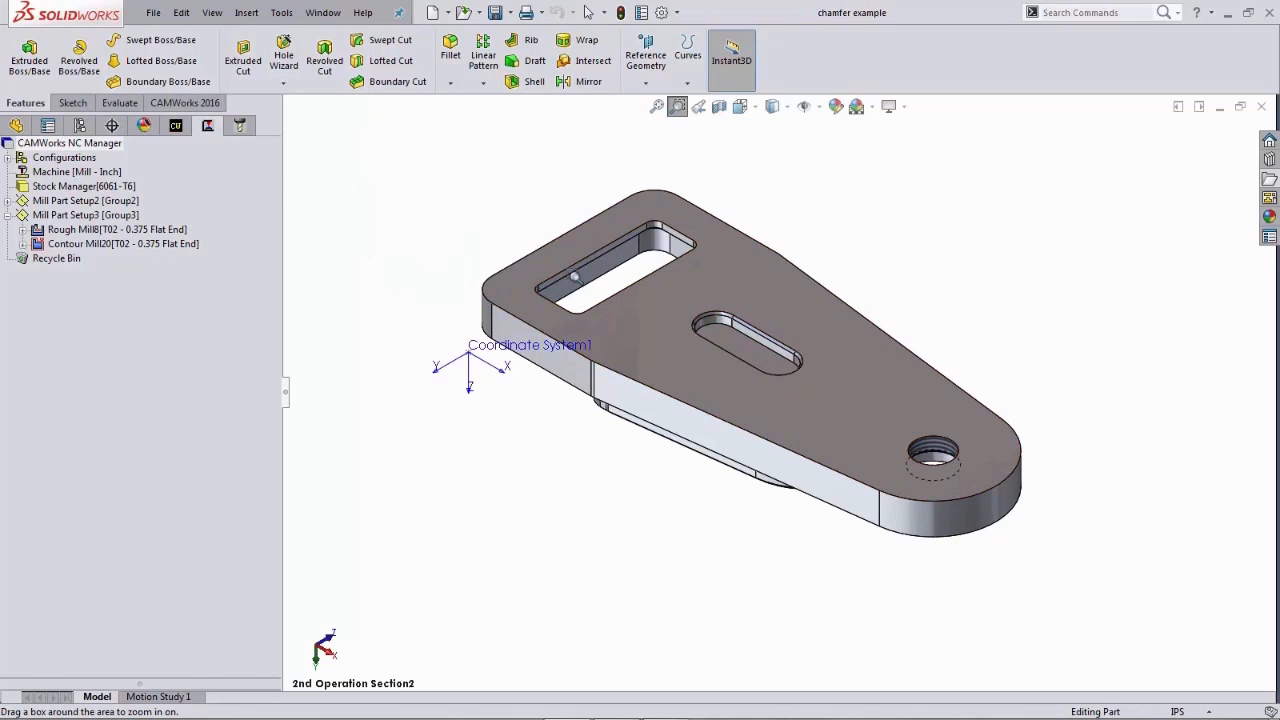
left_click_drag(625, 237, 888, 427)
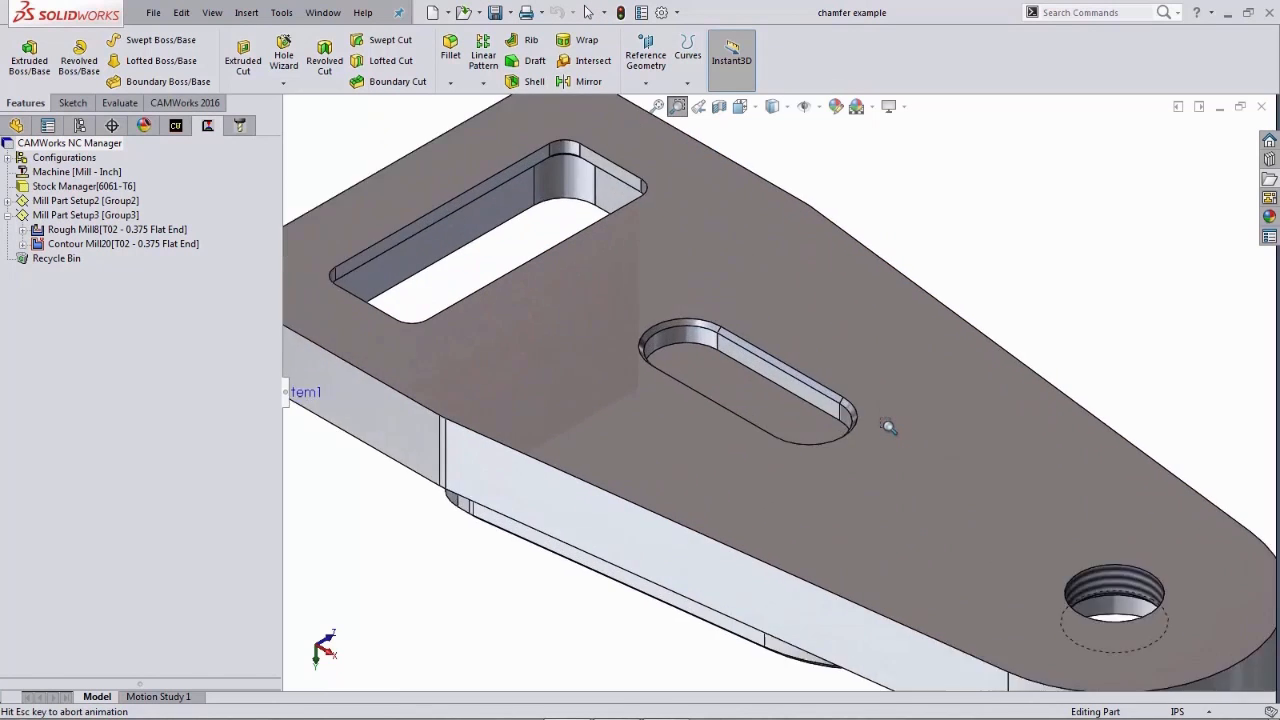
right_click_drag(984, 170, 1036, 225)
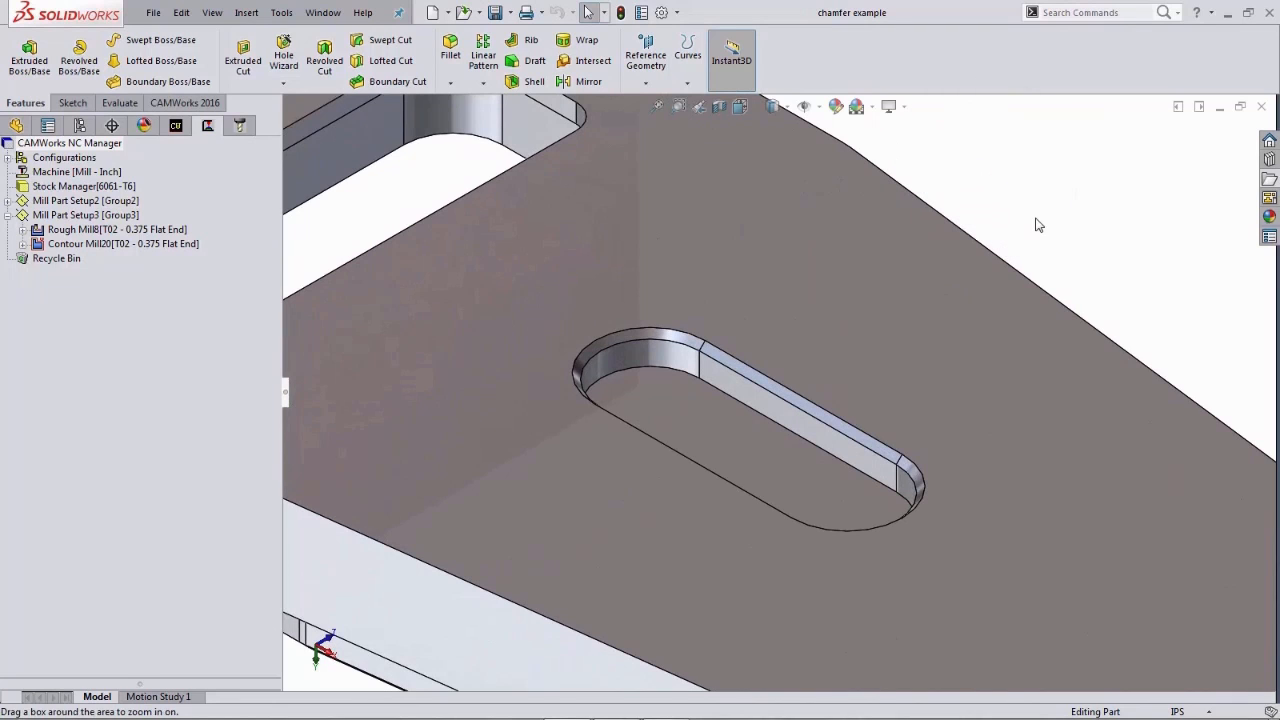
key("Escape")
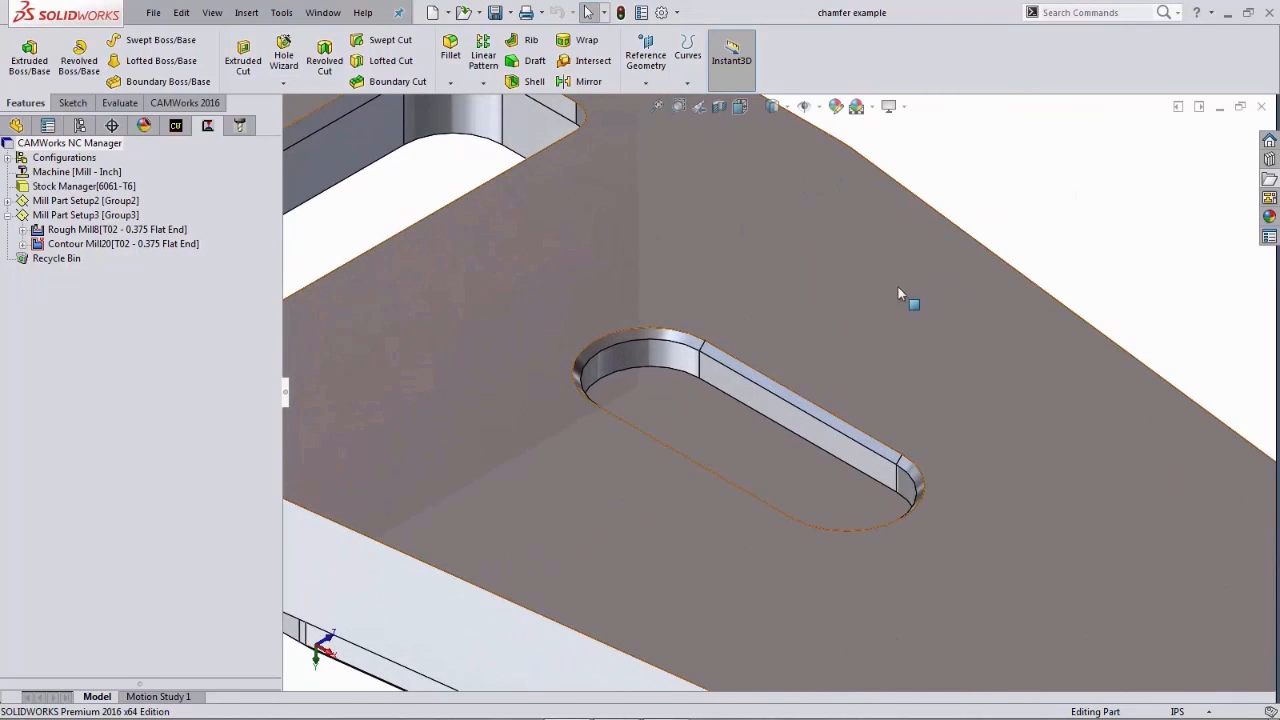
- Create a new Contour Mill operation in Mill Part Setup3 for the Obround Pocket2 feature
left_click(714, 360)
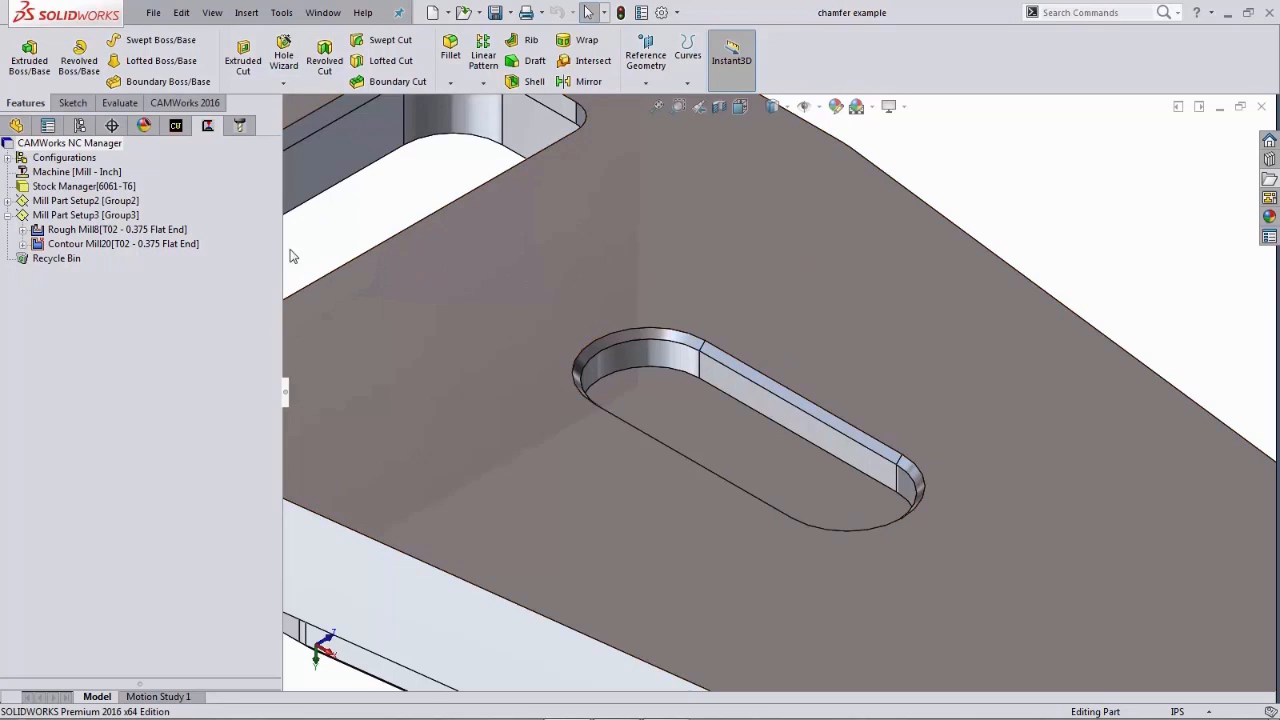
right_click(120, 219)
mouse_move(180, 347)
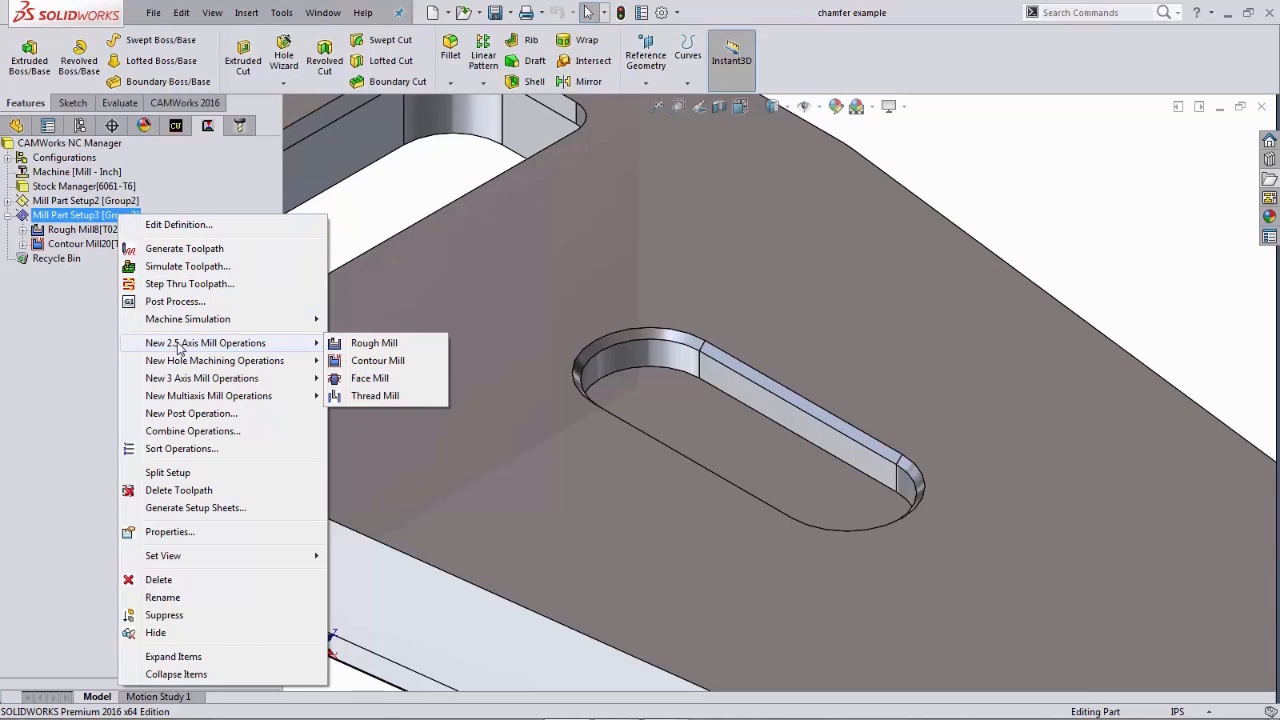
left_click(370, 361)
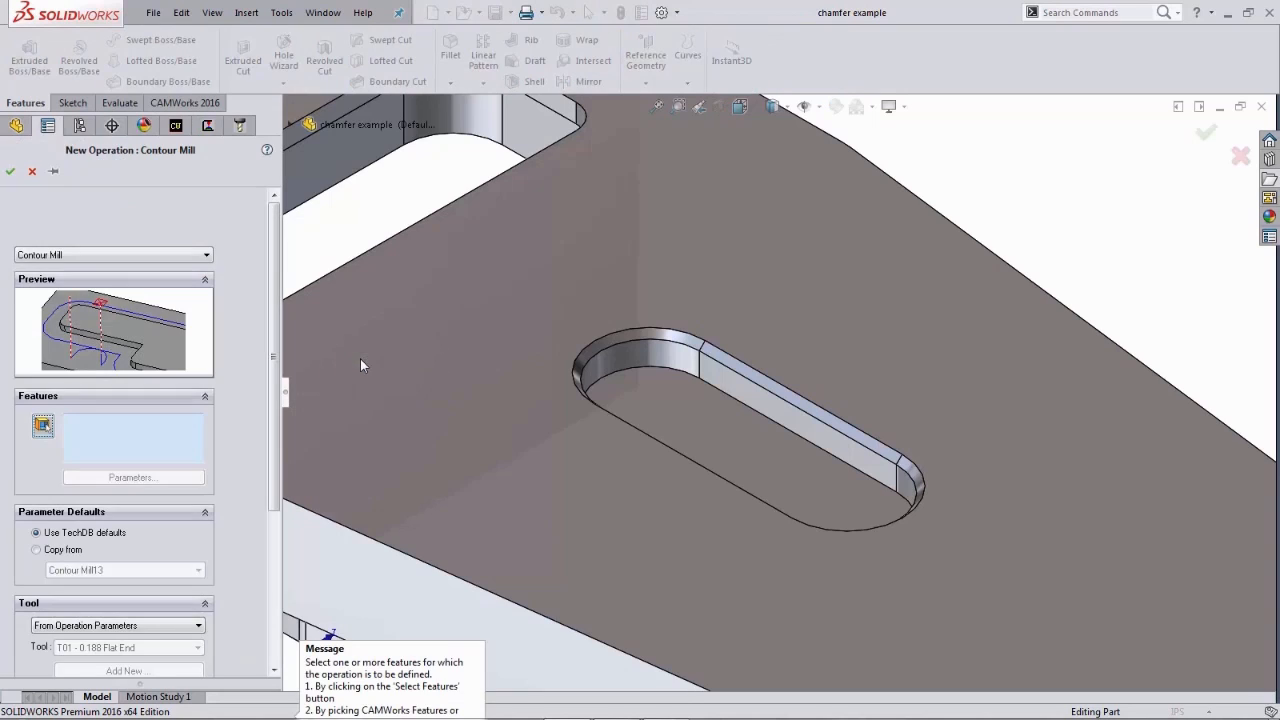
left_click(42, 428)
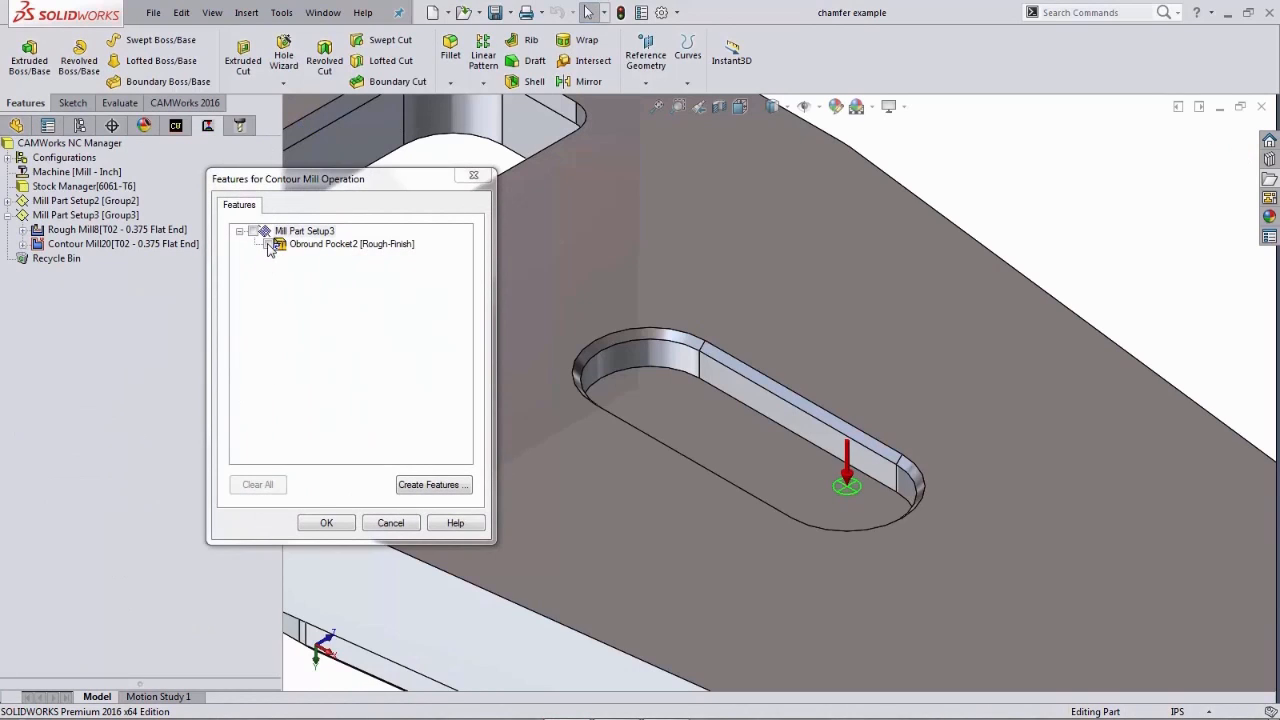
left_click(268, 244)
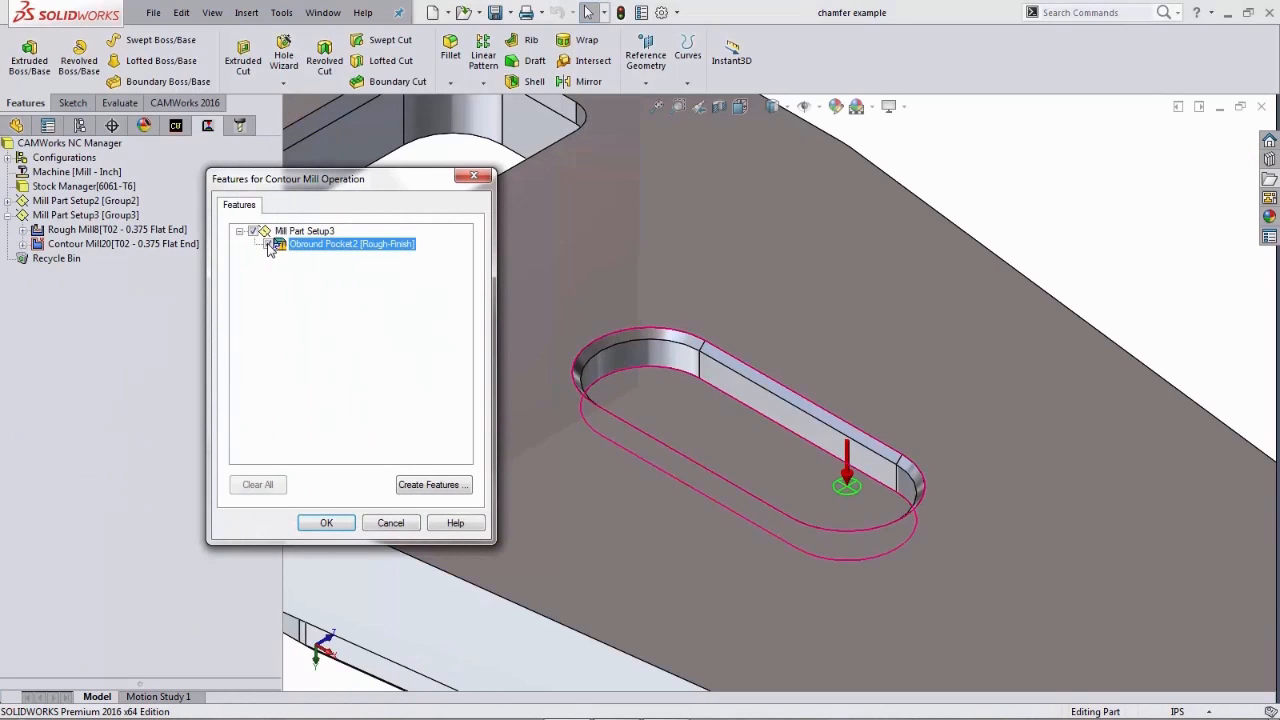
left_click(326, 526)
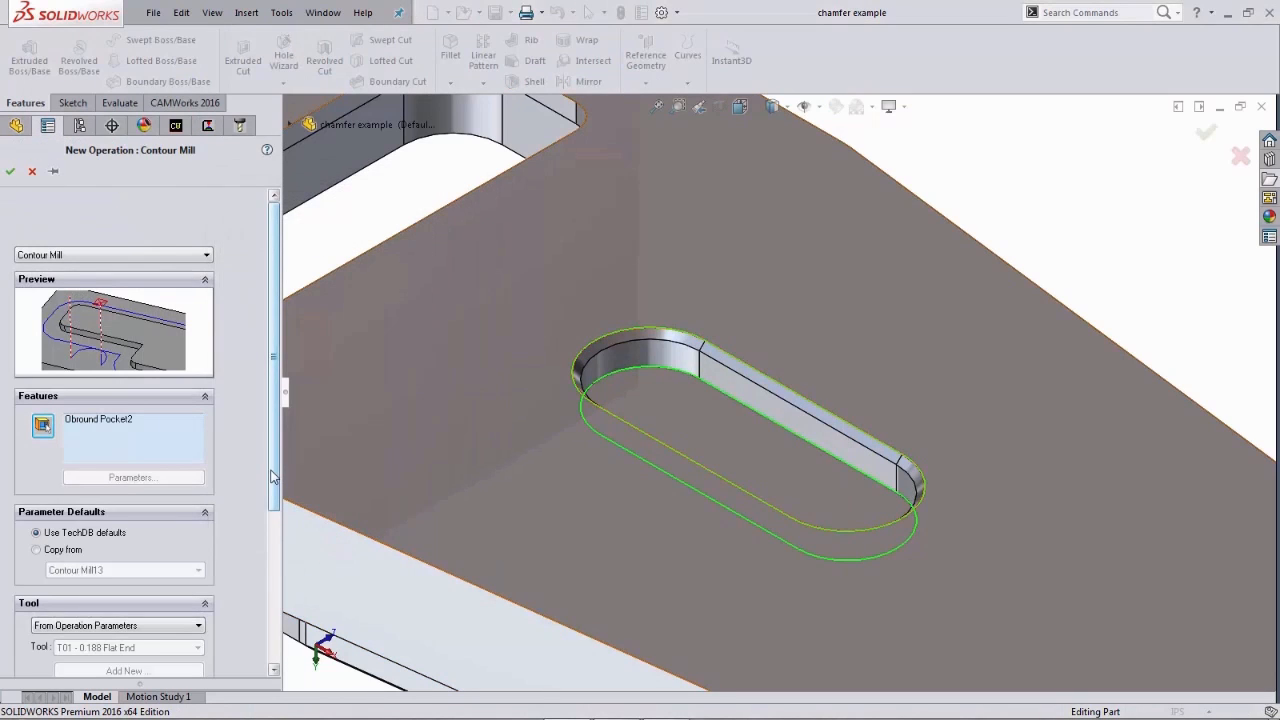
left_click_drag(277, 474, 277, 508)
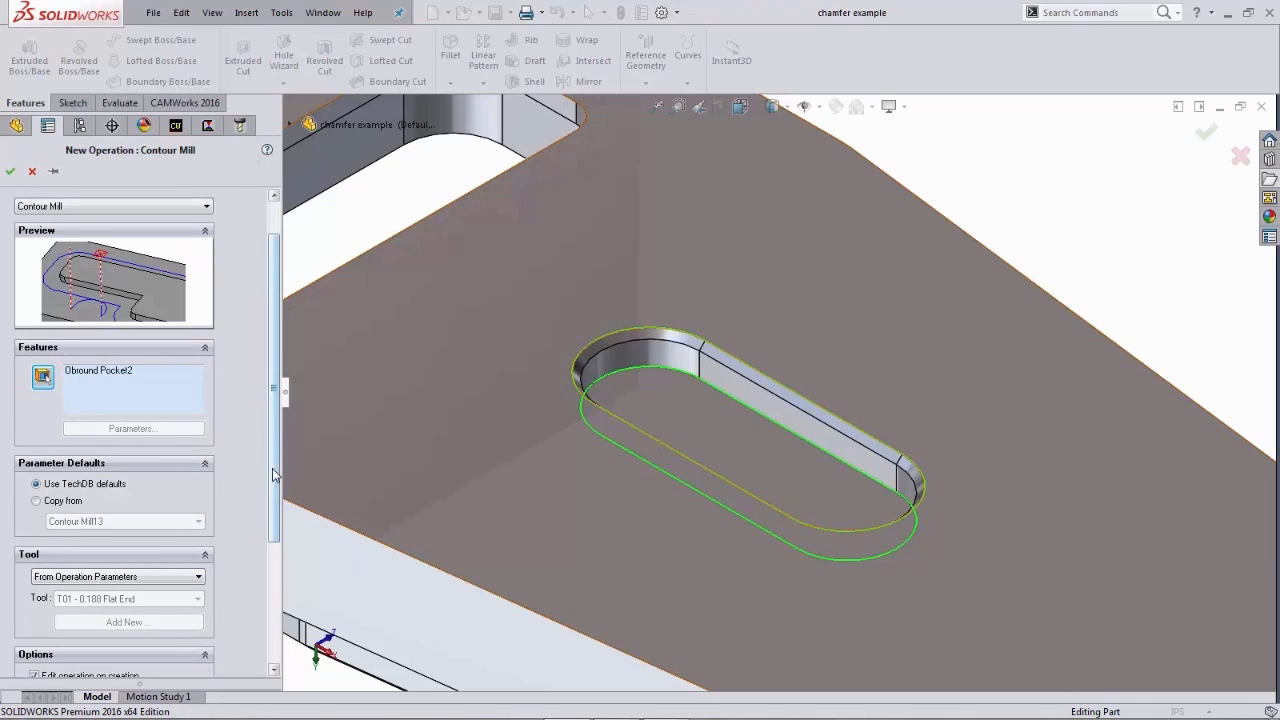
scroll(271, 427, "up", 2)
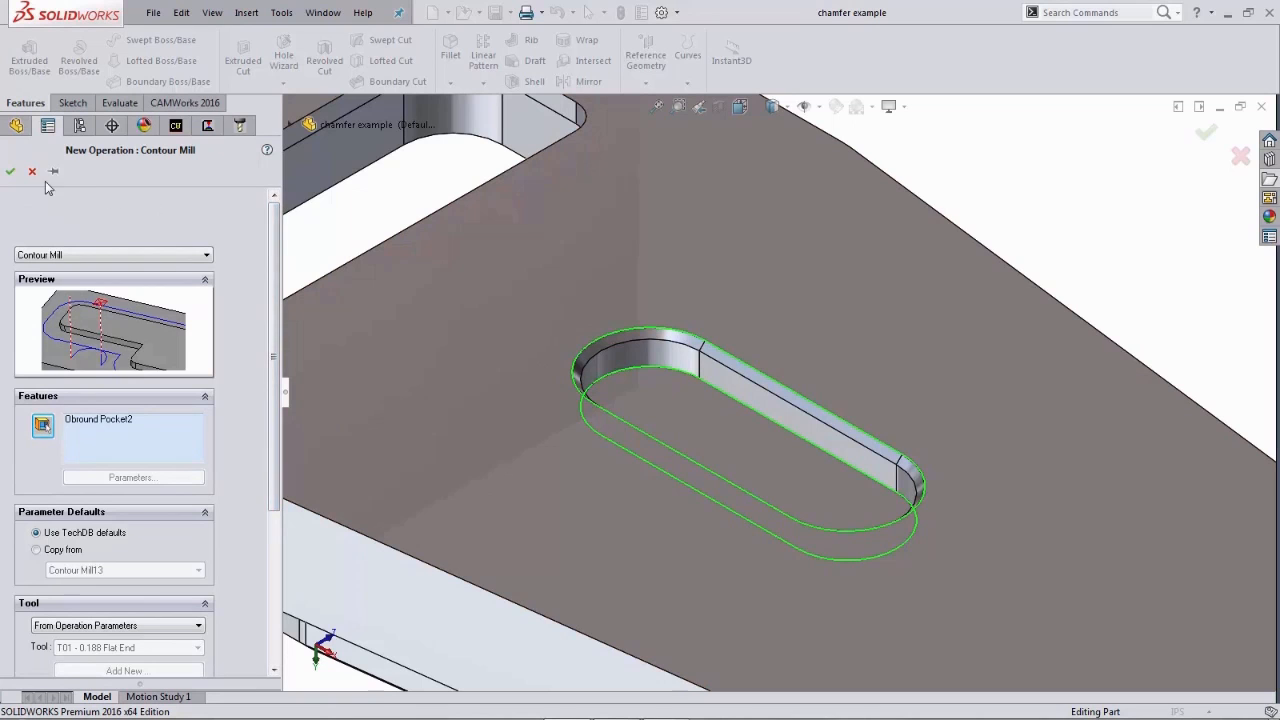
left_click(10, 173)
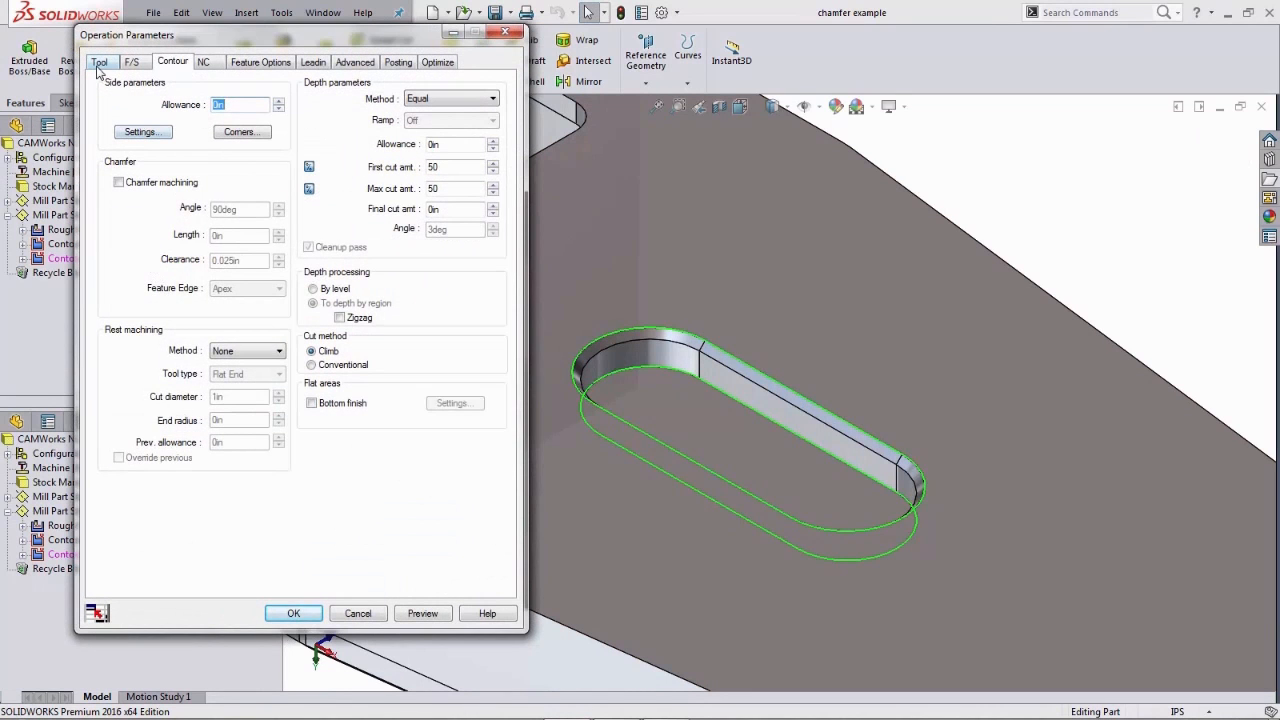
- Pick the 3/8 HSS 90DEG 4FL countersink from the tool crib as the operation's tool, replacing its holder too
left_click(100, 64)
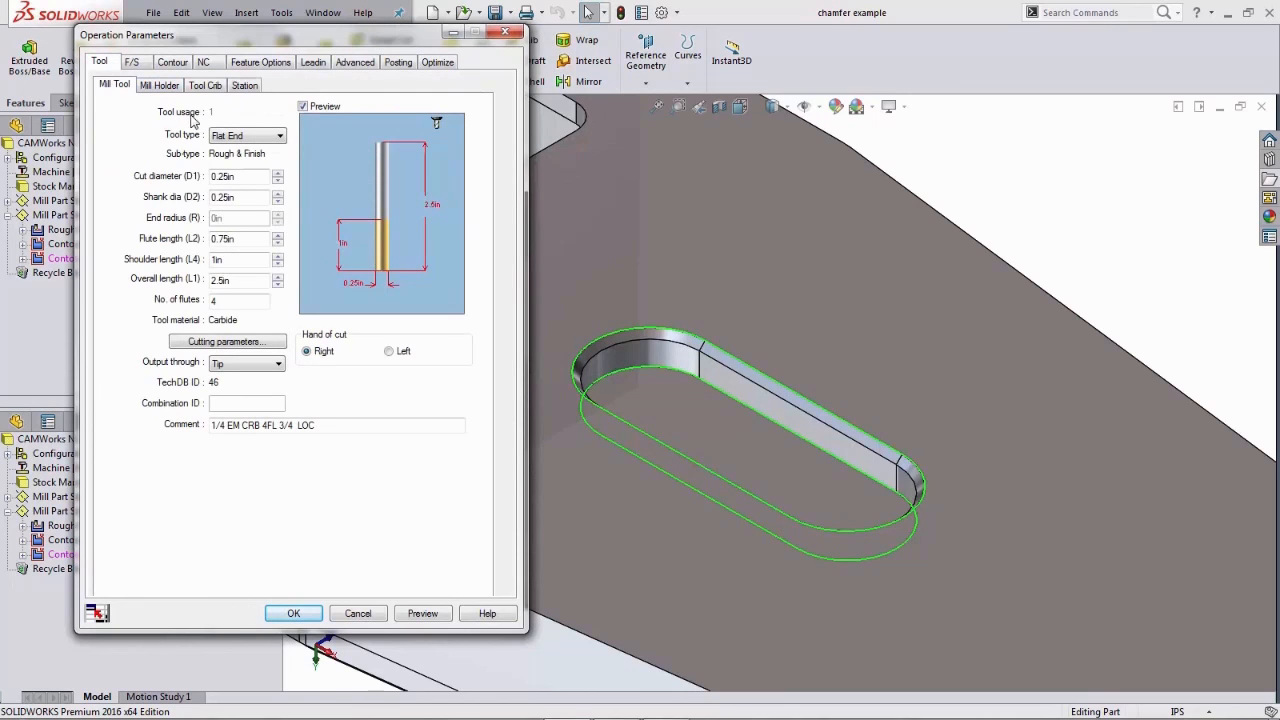
left_click(205, 86)
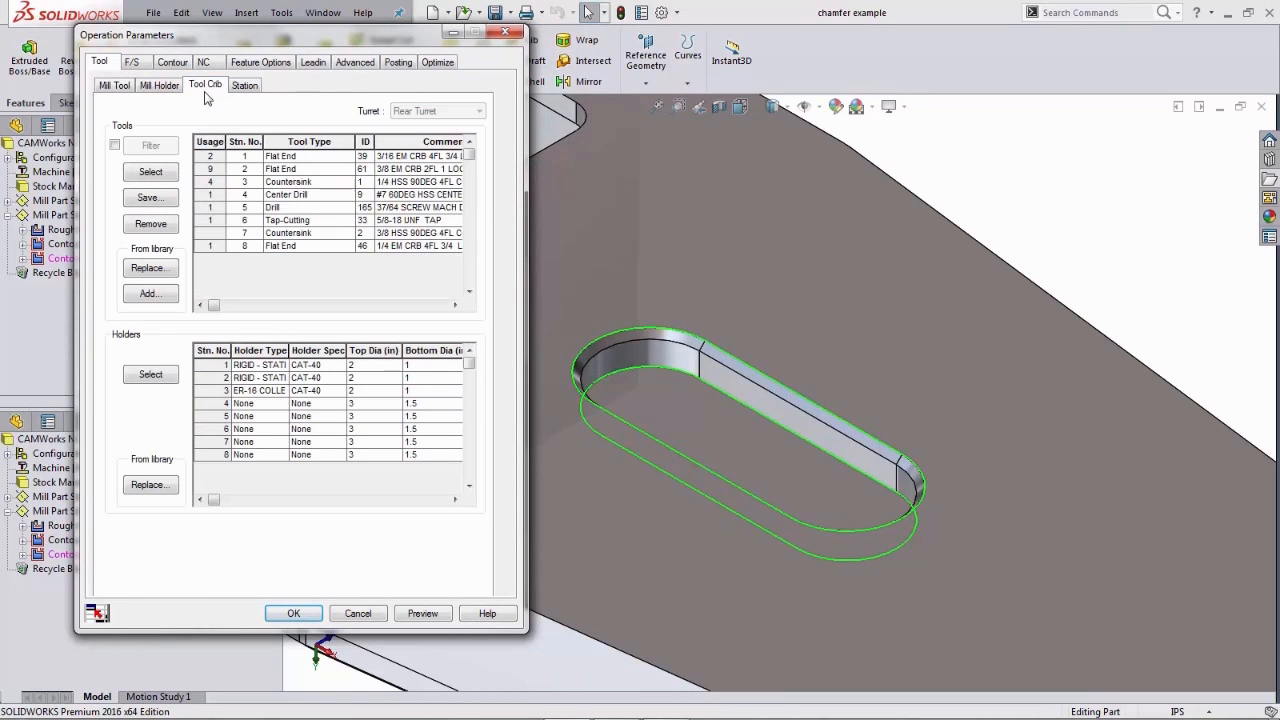
left_click(209, 232)
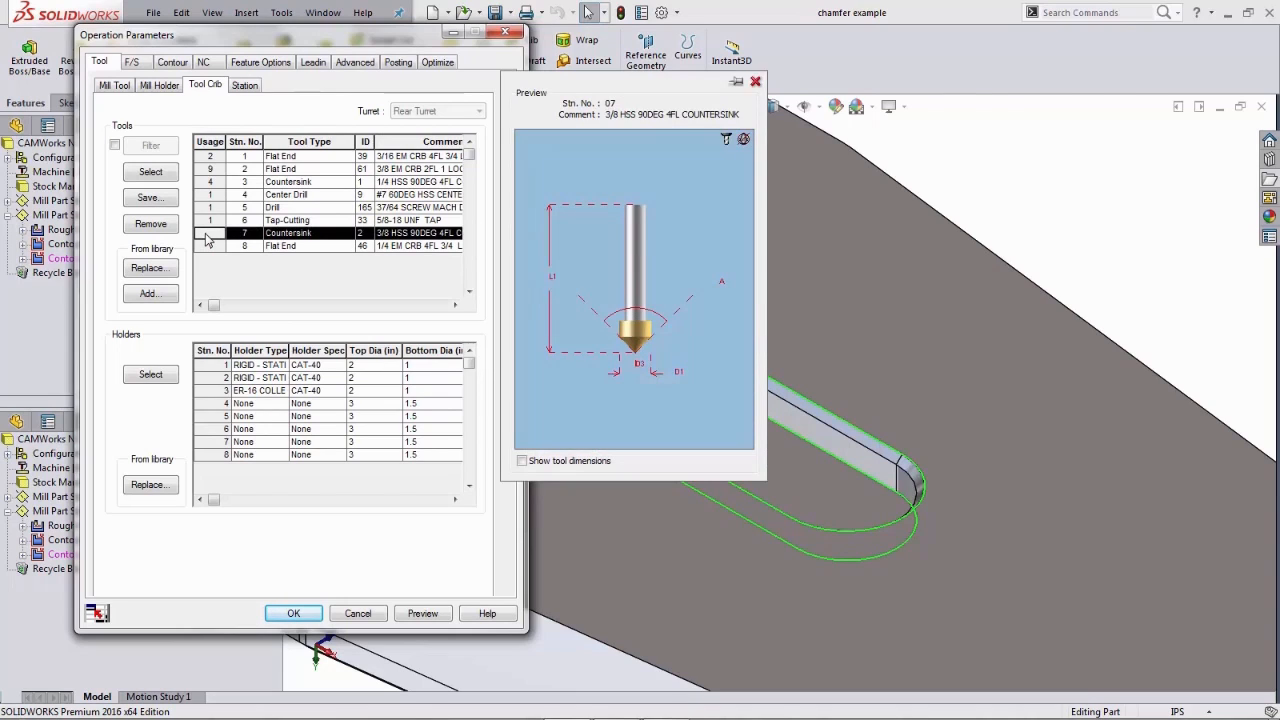
left_click(150, 174)
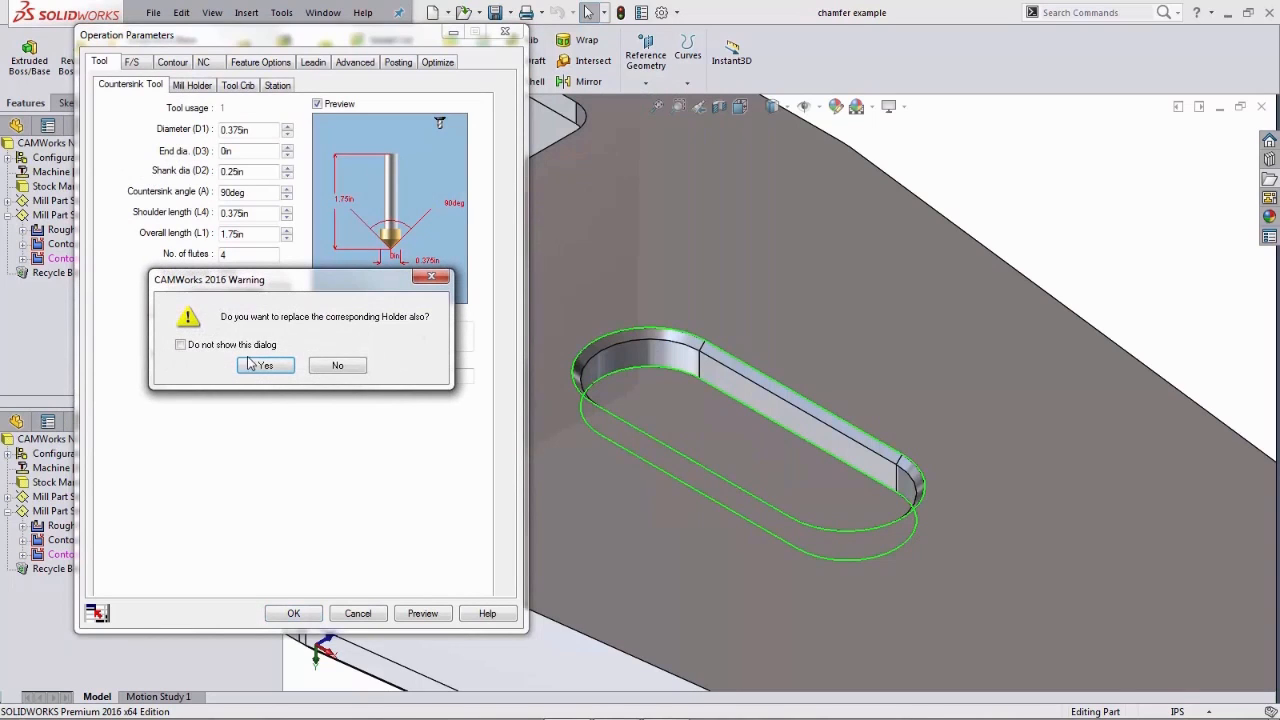
left_click(262, 366)
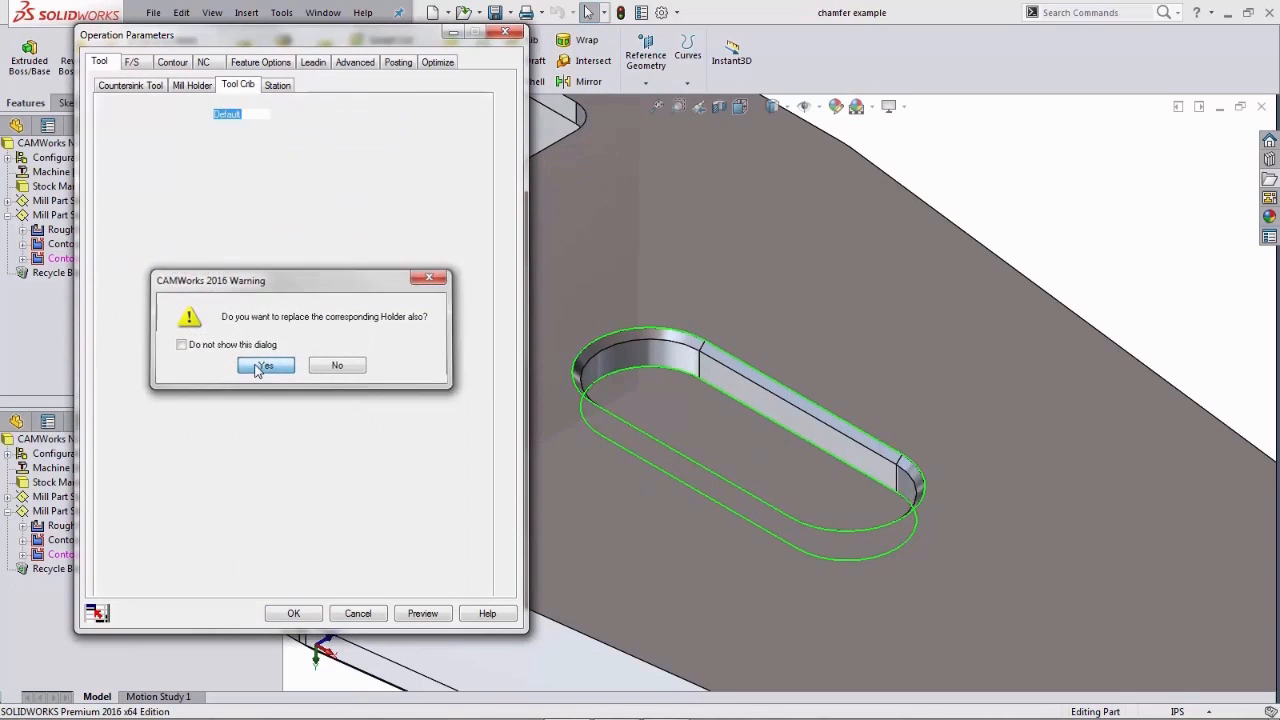
- Enable chamfer machining for the operation and read the help page on the chamfer machining parameters
left_click(172, 62)
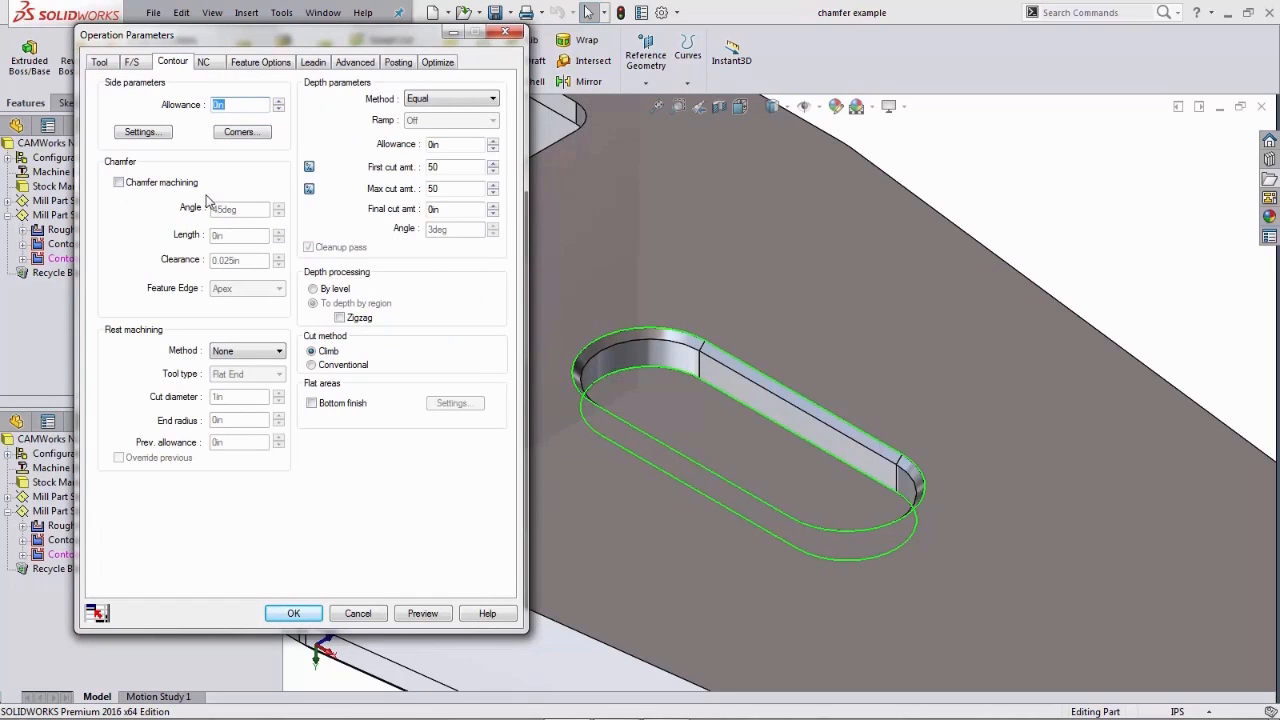
left_click(118, 184)
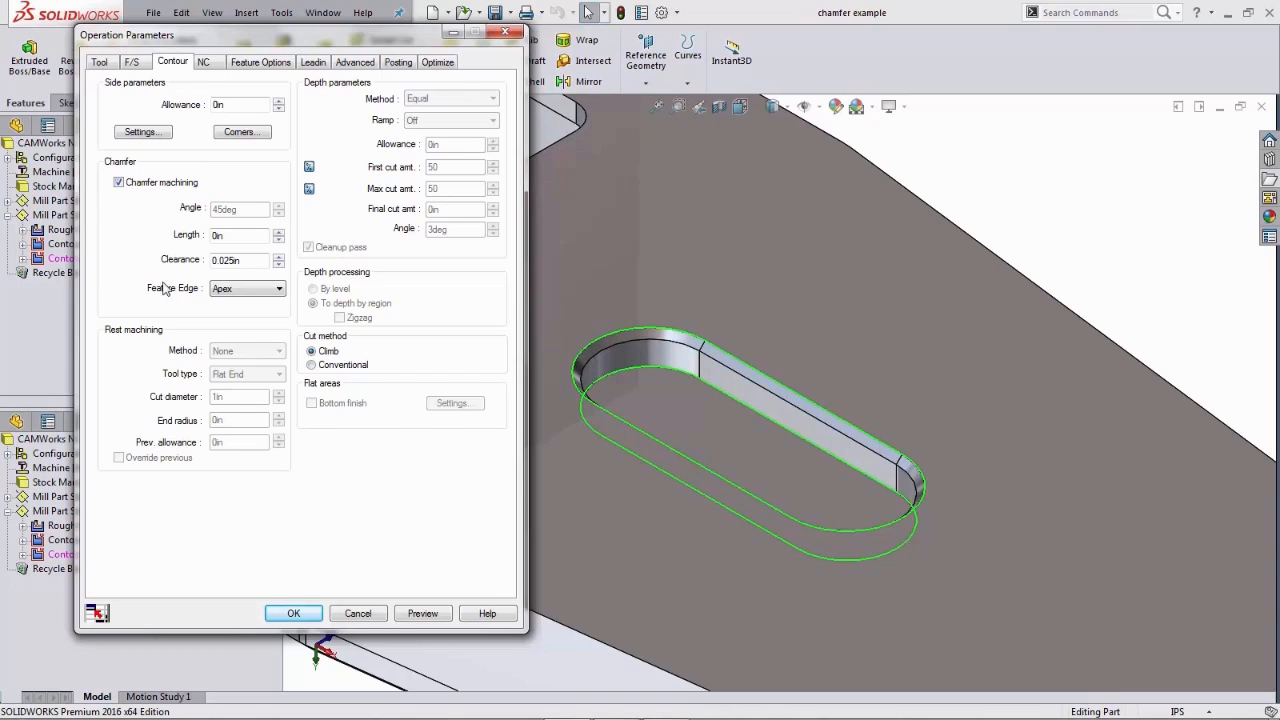
left_click(487, 613)
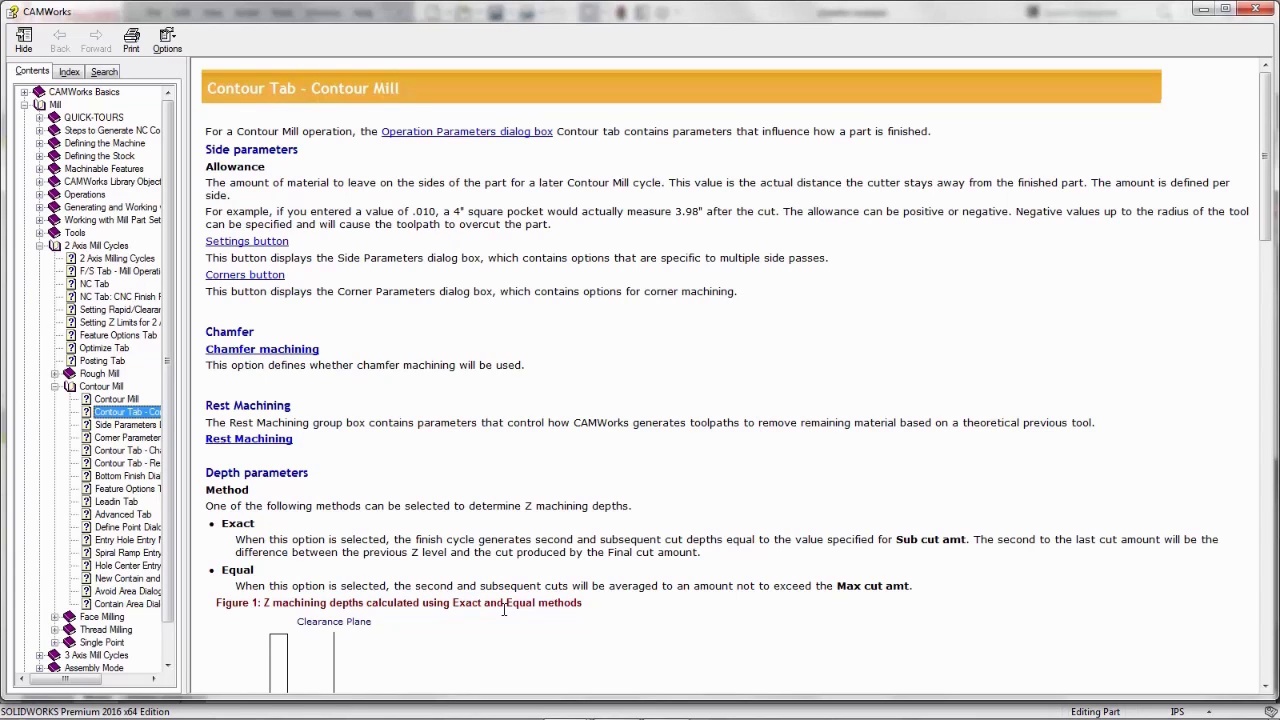
left_click(419, 466)
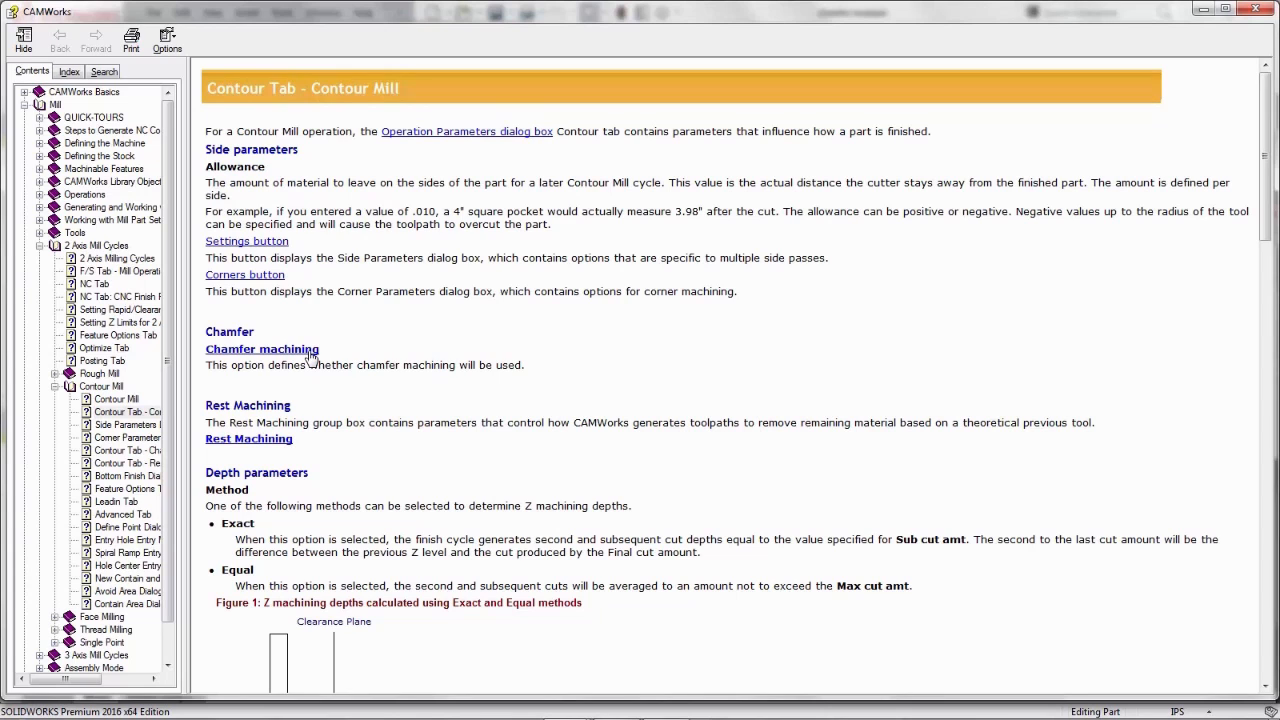
left_click(262, 349)
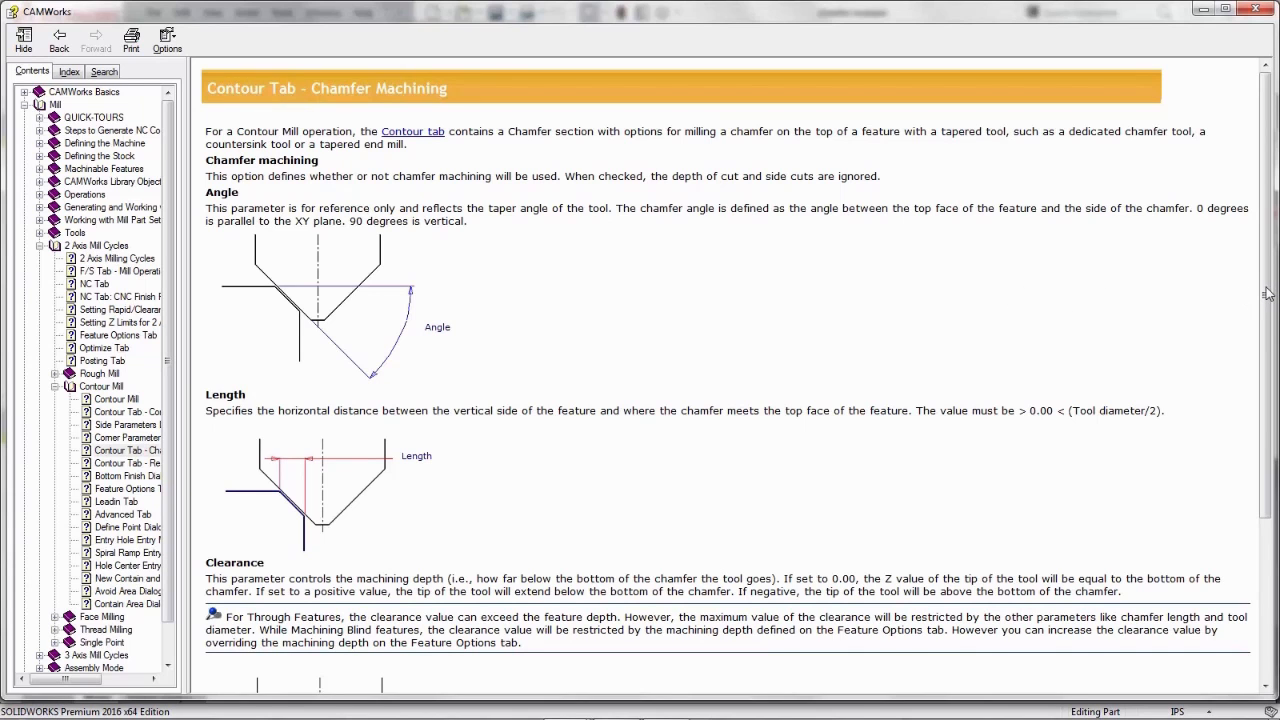
mouse_move(1268, 293)
left_mouse_down()
mouse_move(1270, 476)
mouse_move(1257, 312)
left_mouse_up()
left_click(1256, 10)
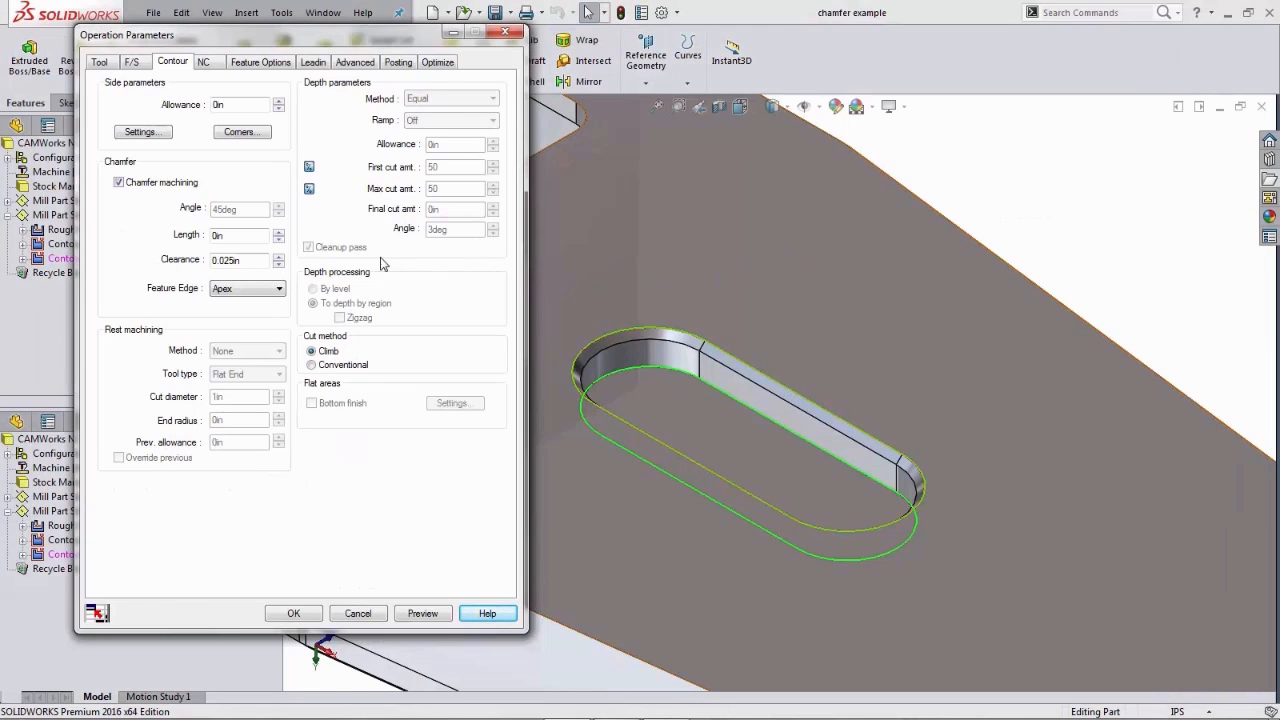
- Set the chamfer length to 0.03 in
double_click(244, 236)
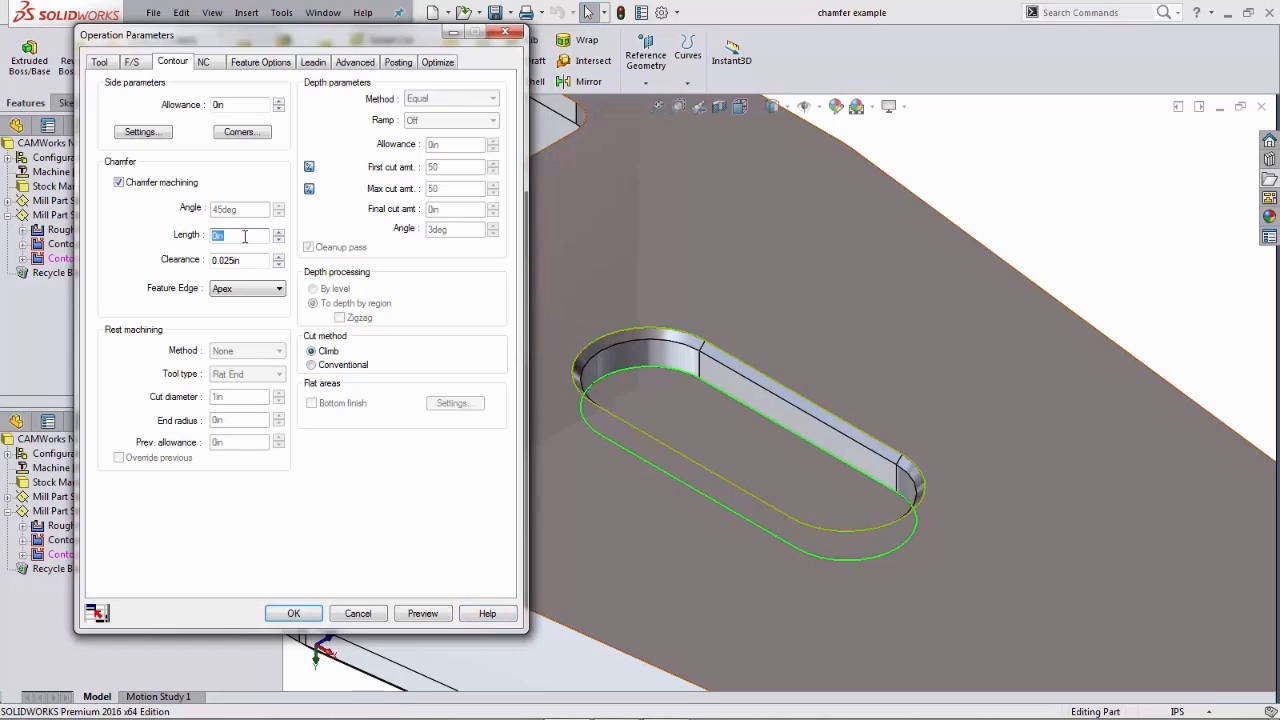
type(".03")
key("Tab")
left_click_drag(248, 262, 205, 272)
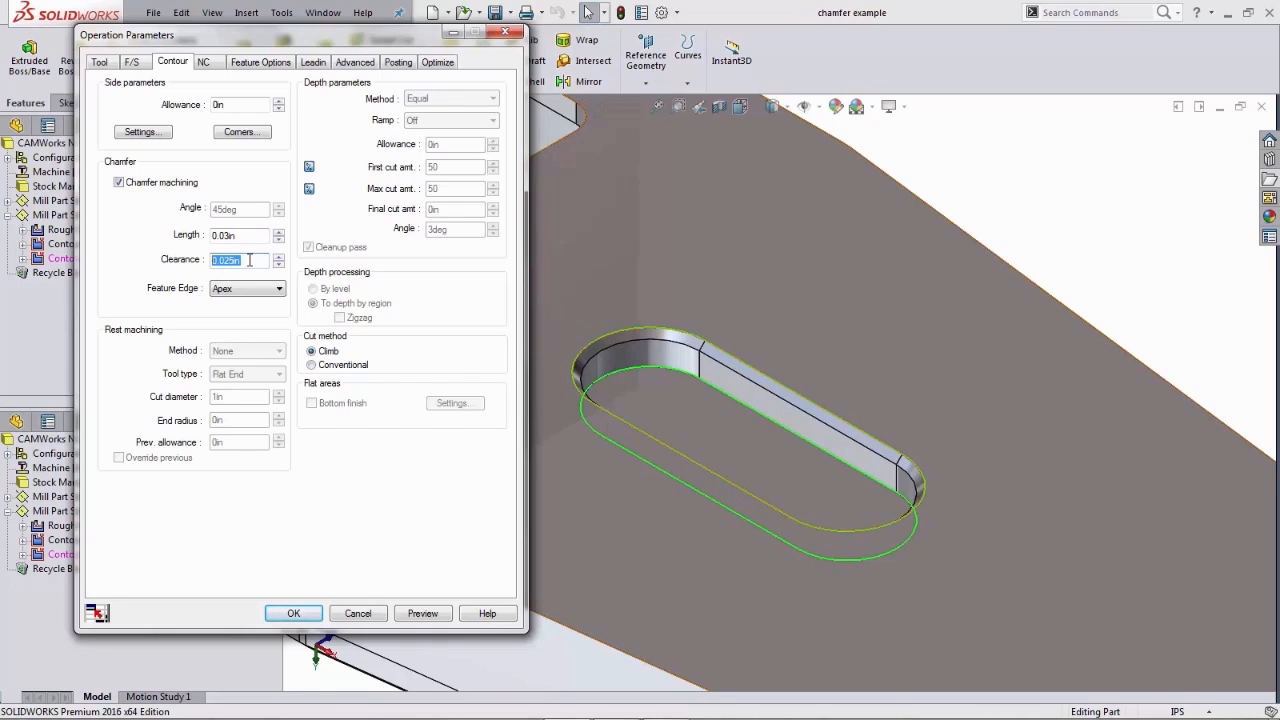
left_click(249, 260)
- Review the feature options, preview the chamfer toolpath and open Step Through Toolpath
left_click(261, 63)
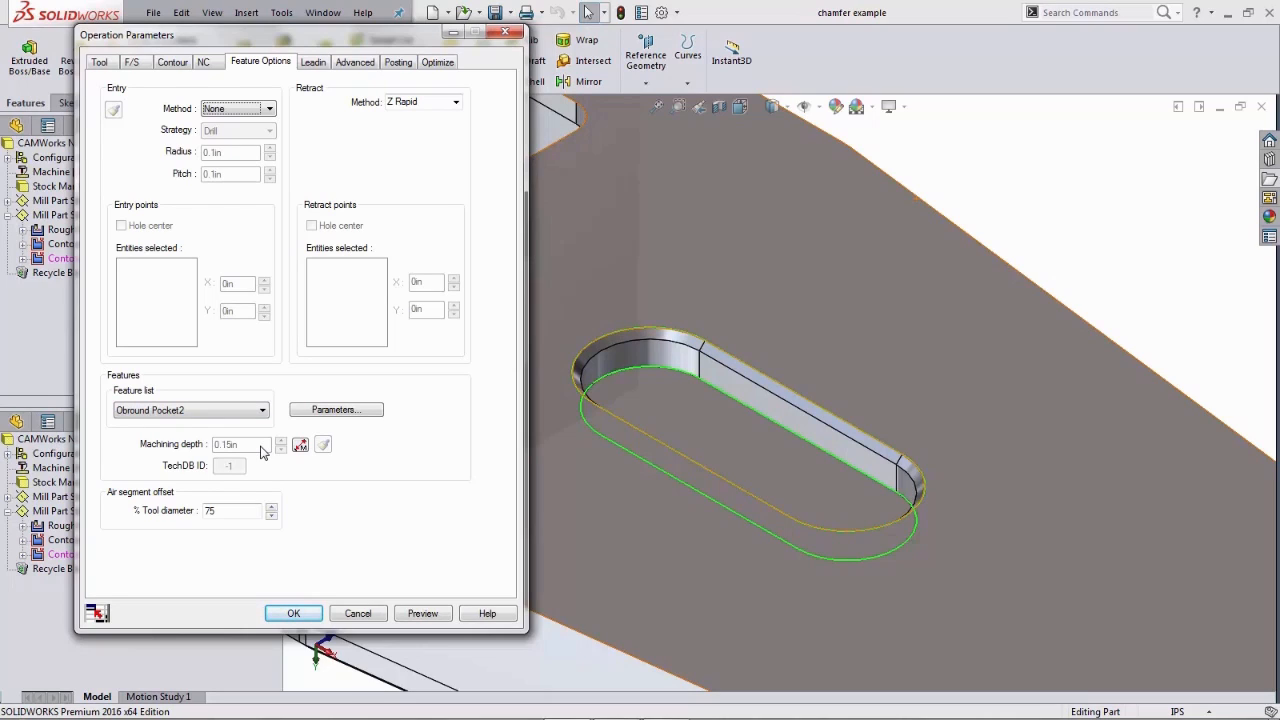
left_click(173, 63)
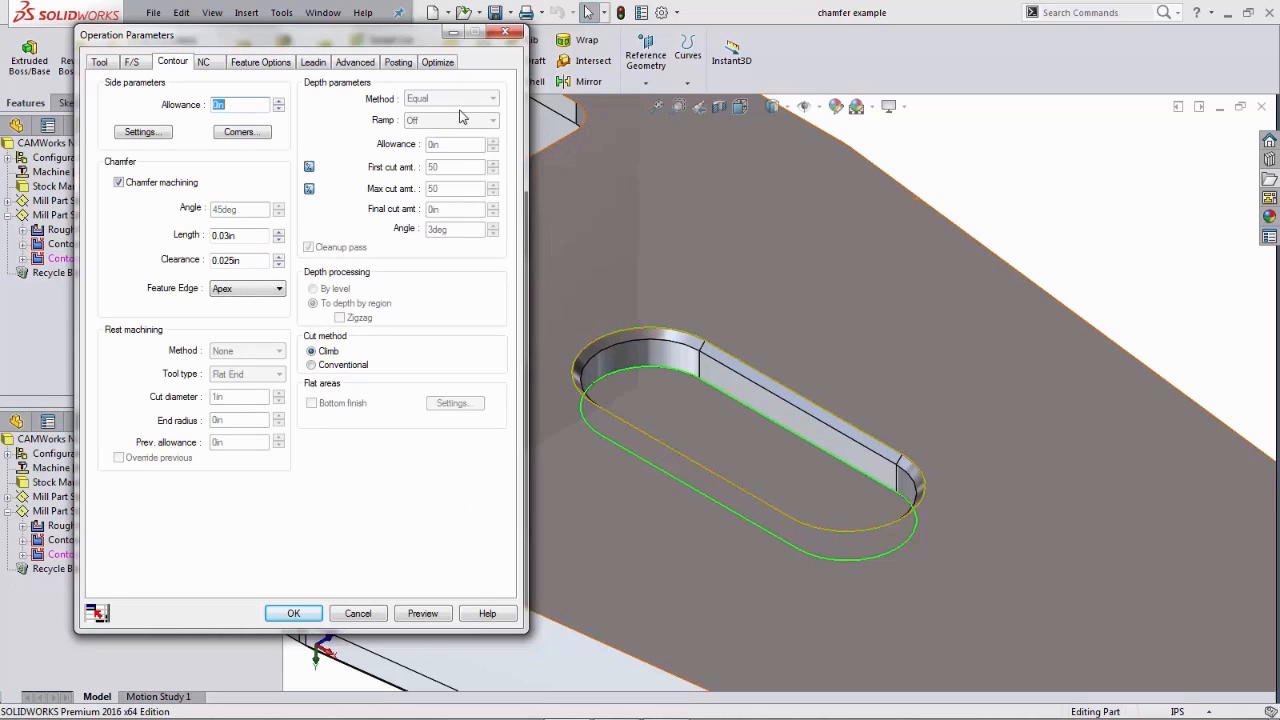
left_click(421, 610)
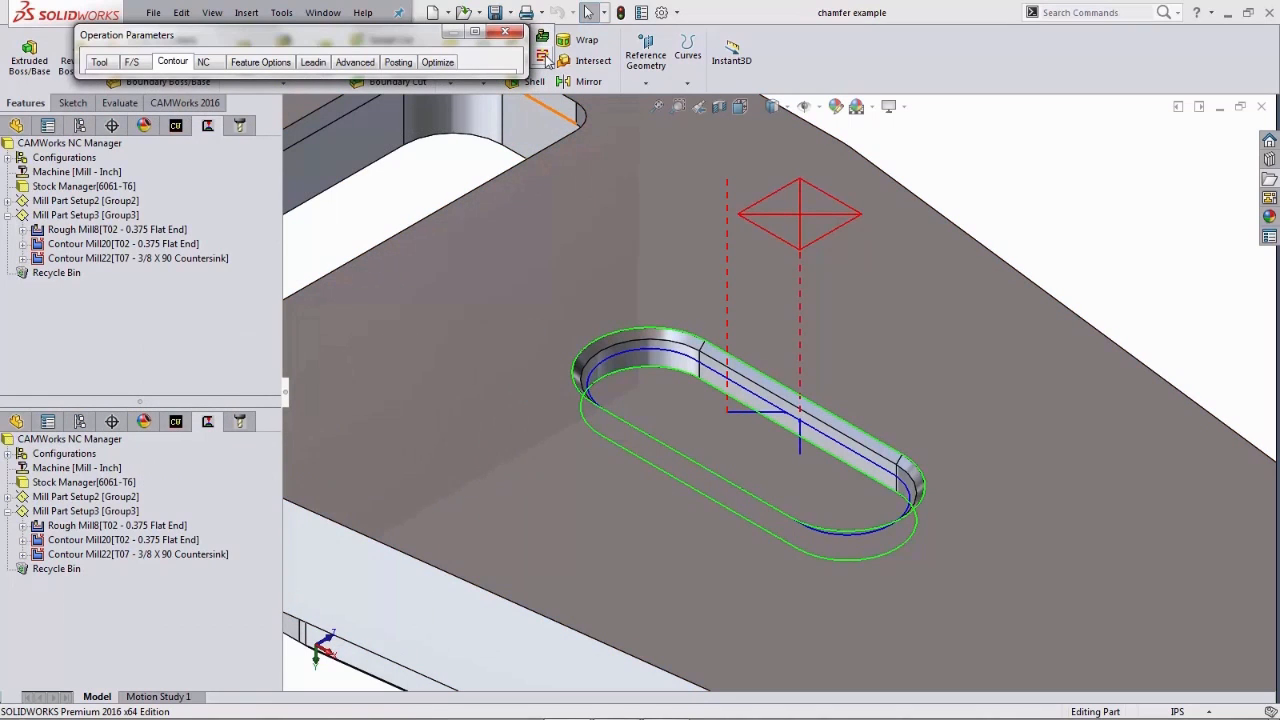
left_click(543, 57)
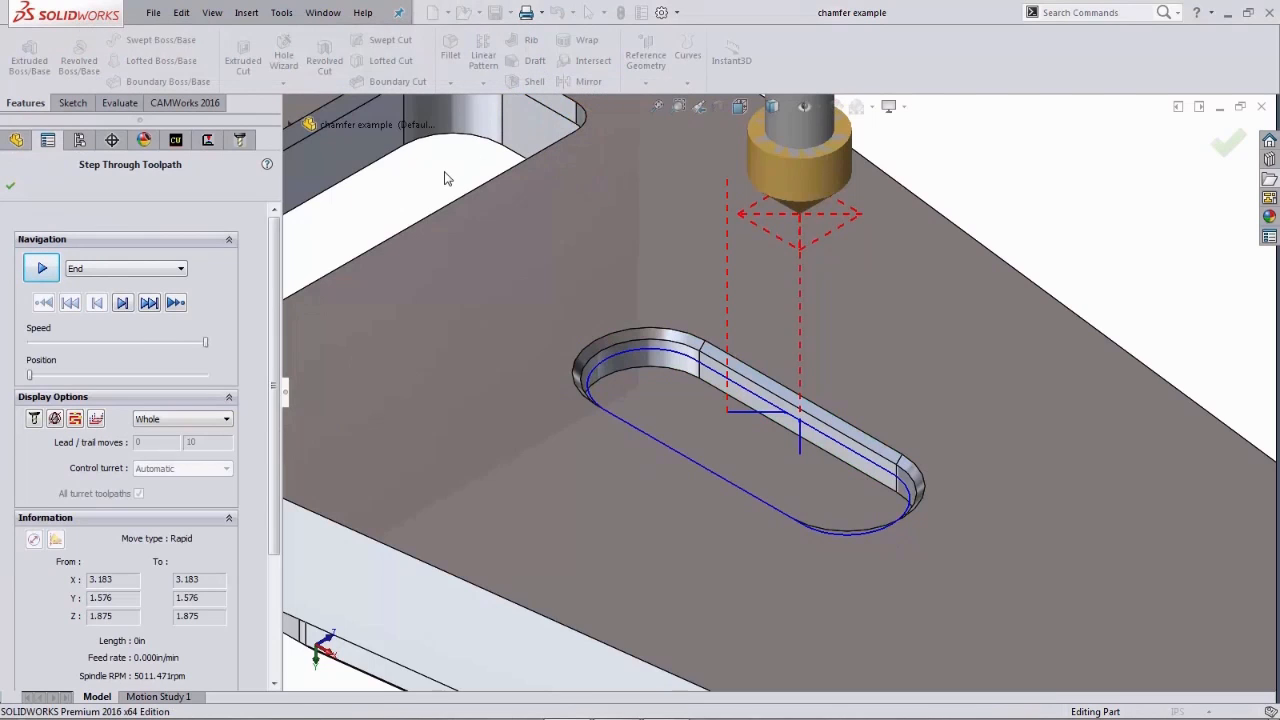
- Step through the countersink toolpath move by move in the 2nd Operation Section3 view
key("space")
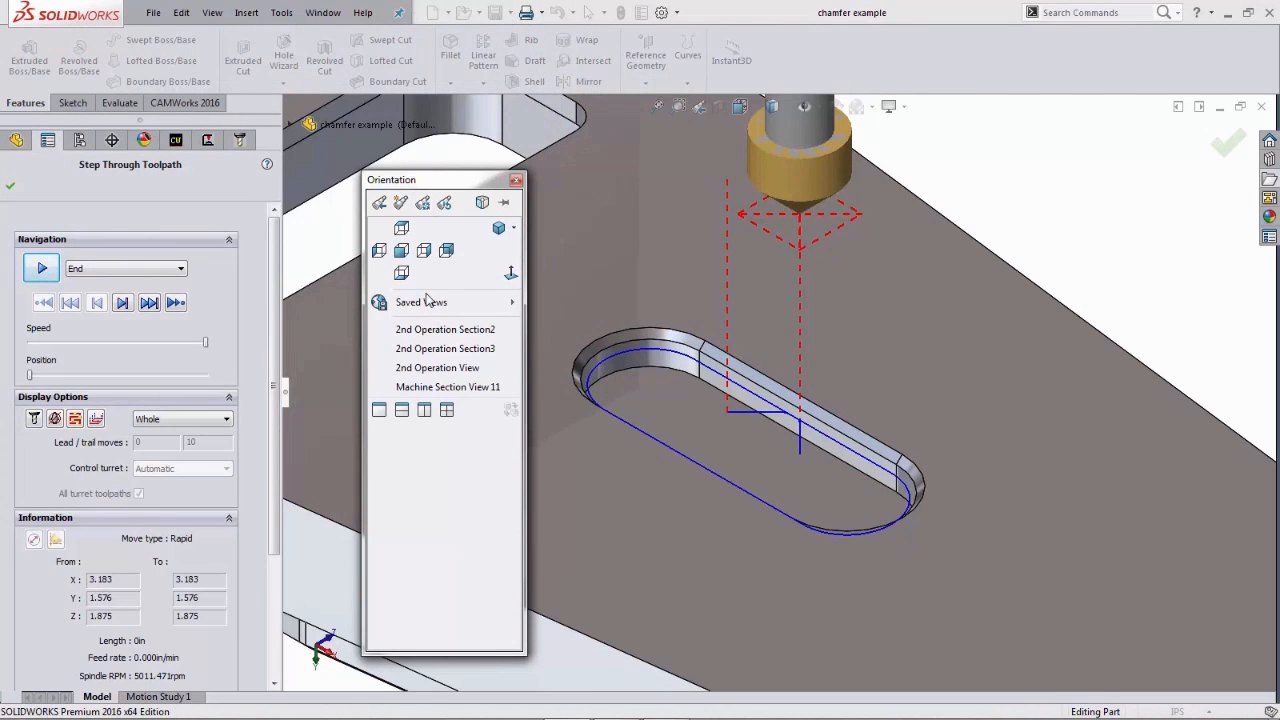
left_click(430, 331)
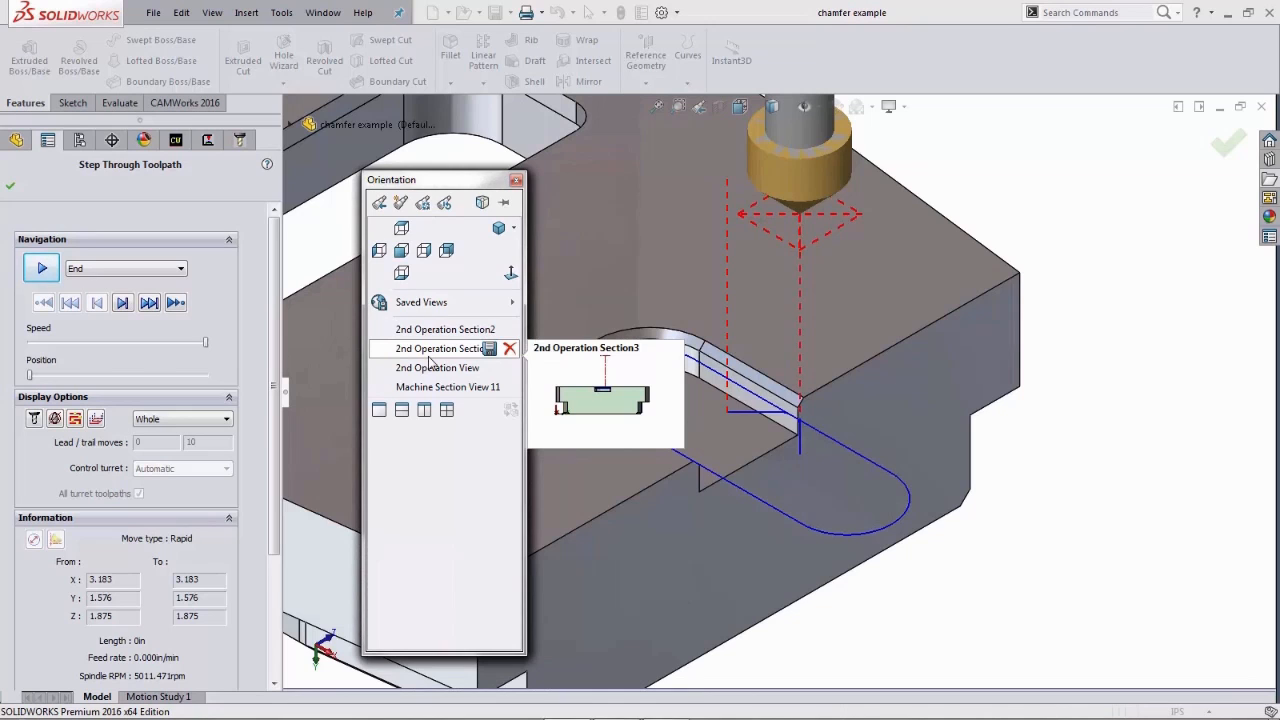
left_click(430, 357)
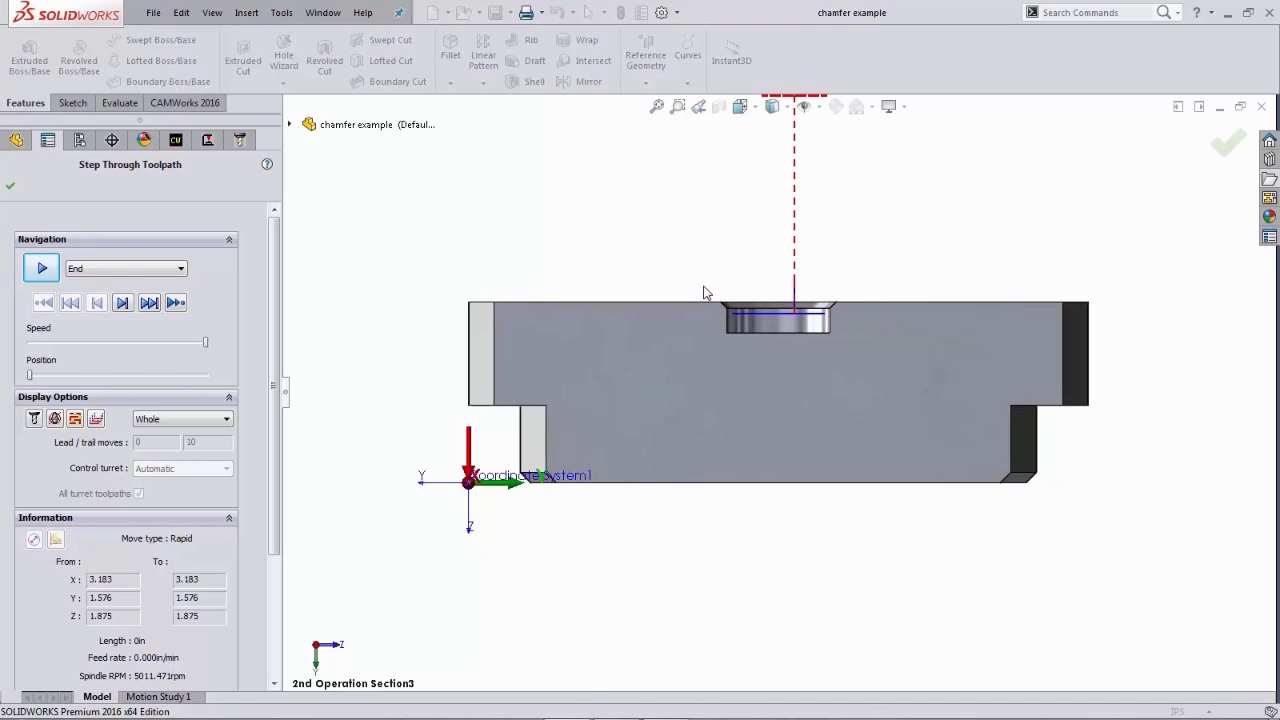
left_click(122, 303)
left_click(122, 303)
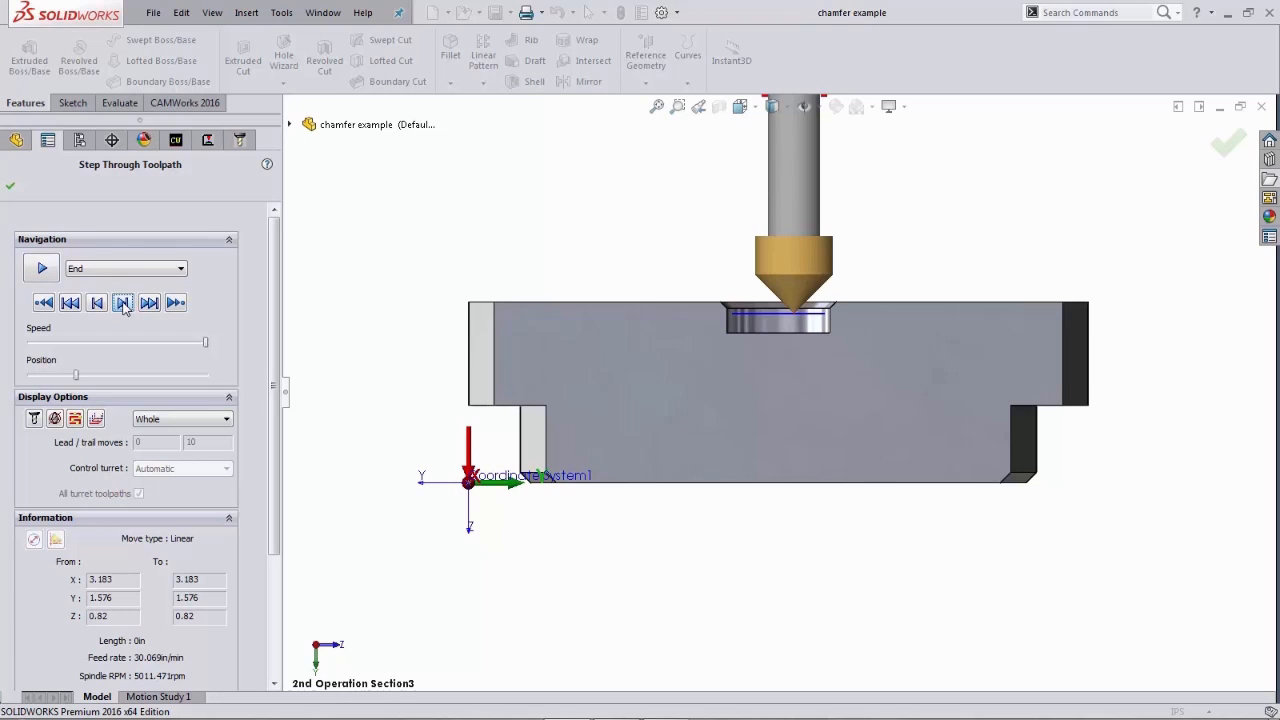
left_click(122, 303)
left_click(122, 303)
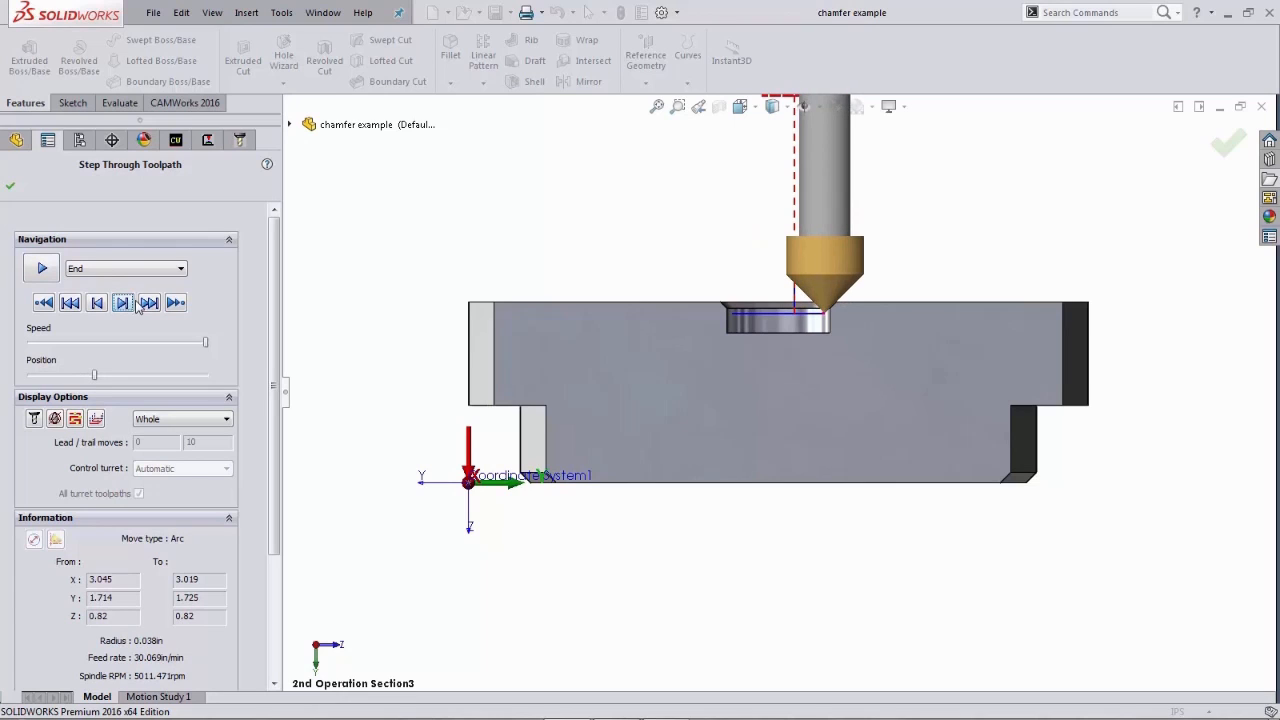
scroll(784, 306, "down", 5)
scroll(785, 308, "down", 3)
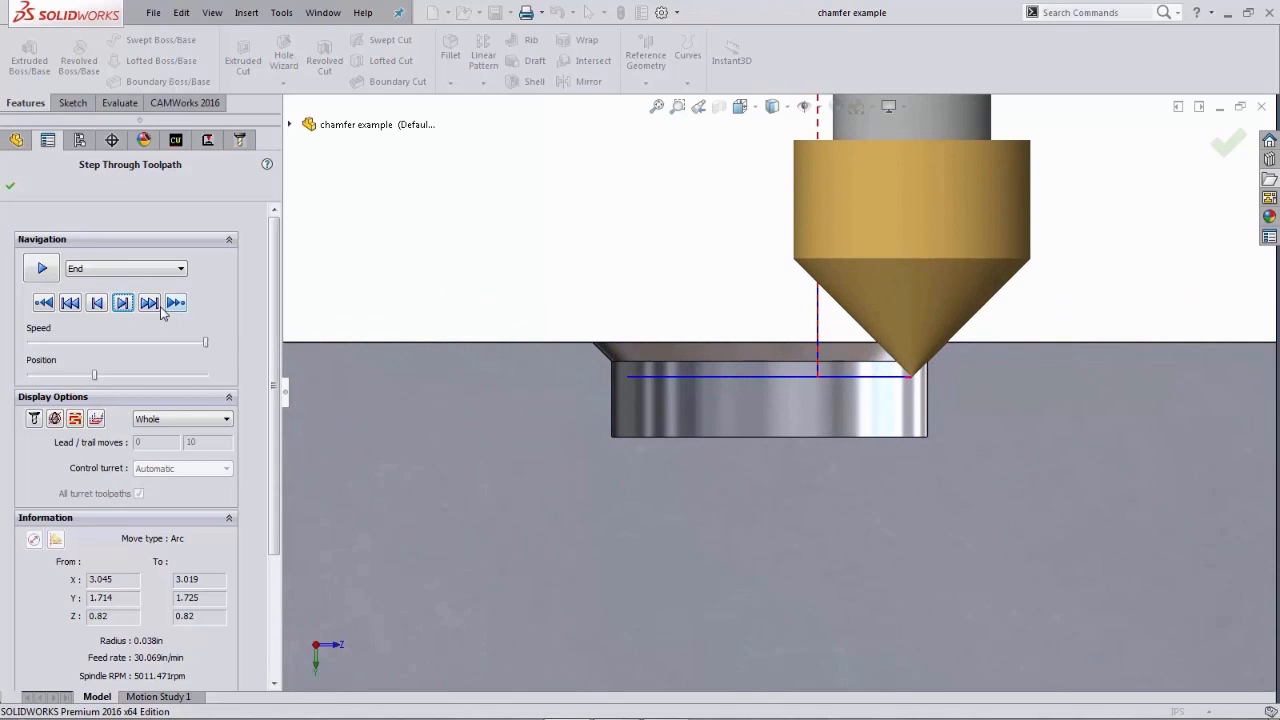
left_click(122, 302)
left_click(122, 302)
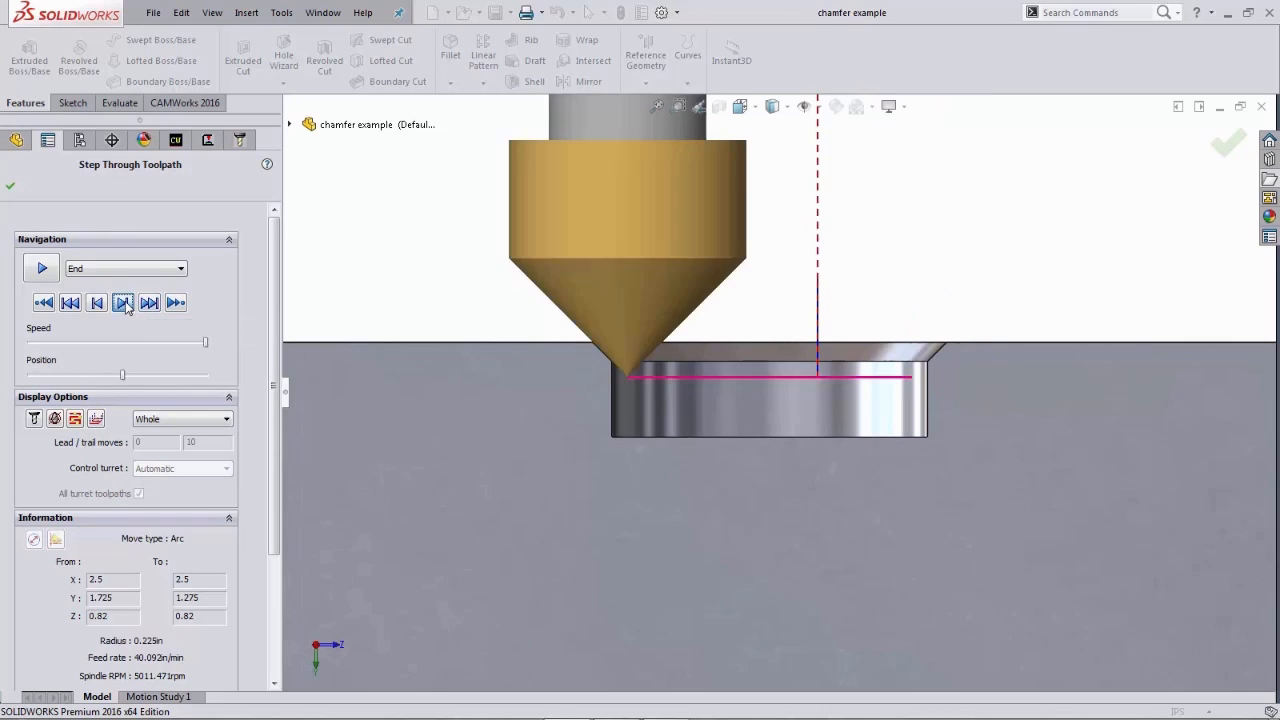
left_click(122, 302)
left_click(122, 302)
left_click(122, 302)
left_click(122, 302)
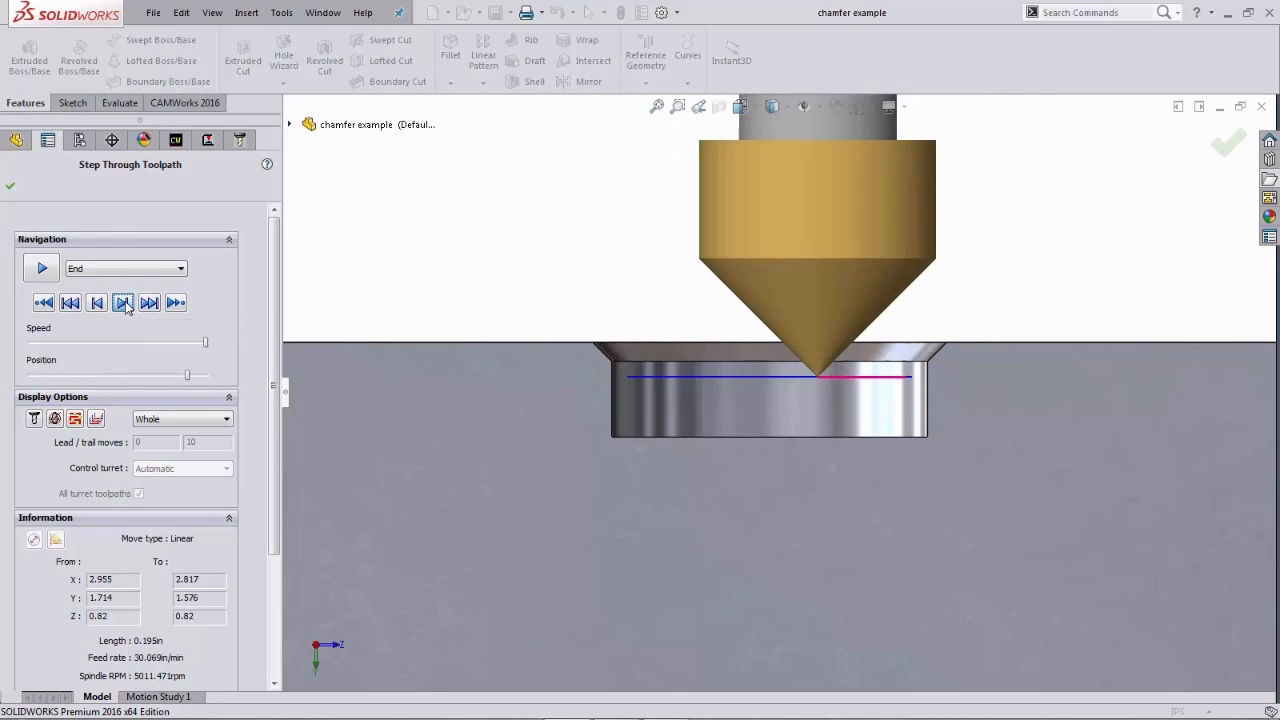
left_click(122, 302)
left_click(122, 302)
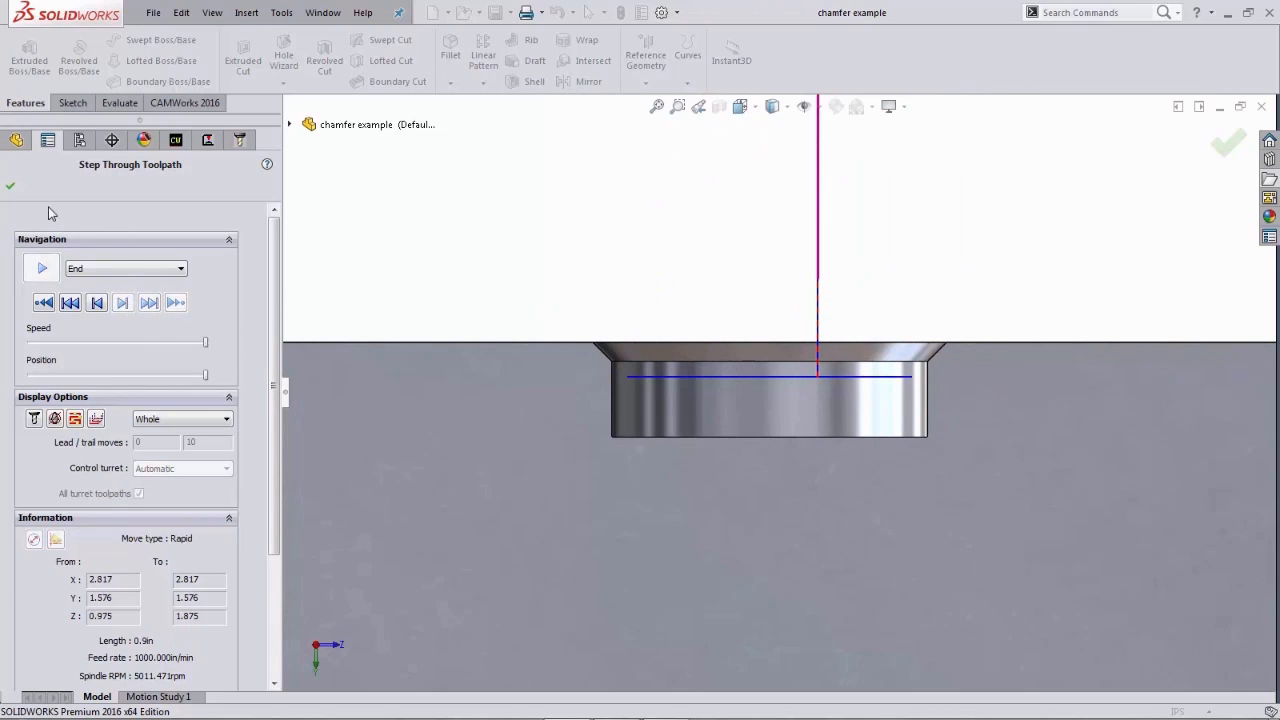
- Reopen the operation parameters and try to set the chamfer clearance to 0.15 in, dismissing the message
left_click(10, 185)
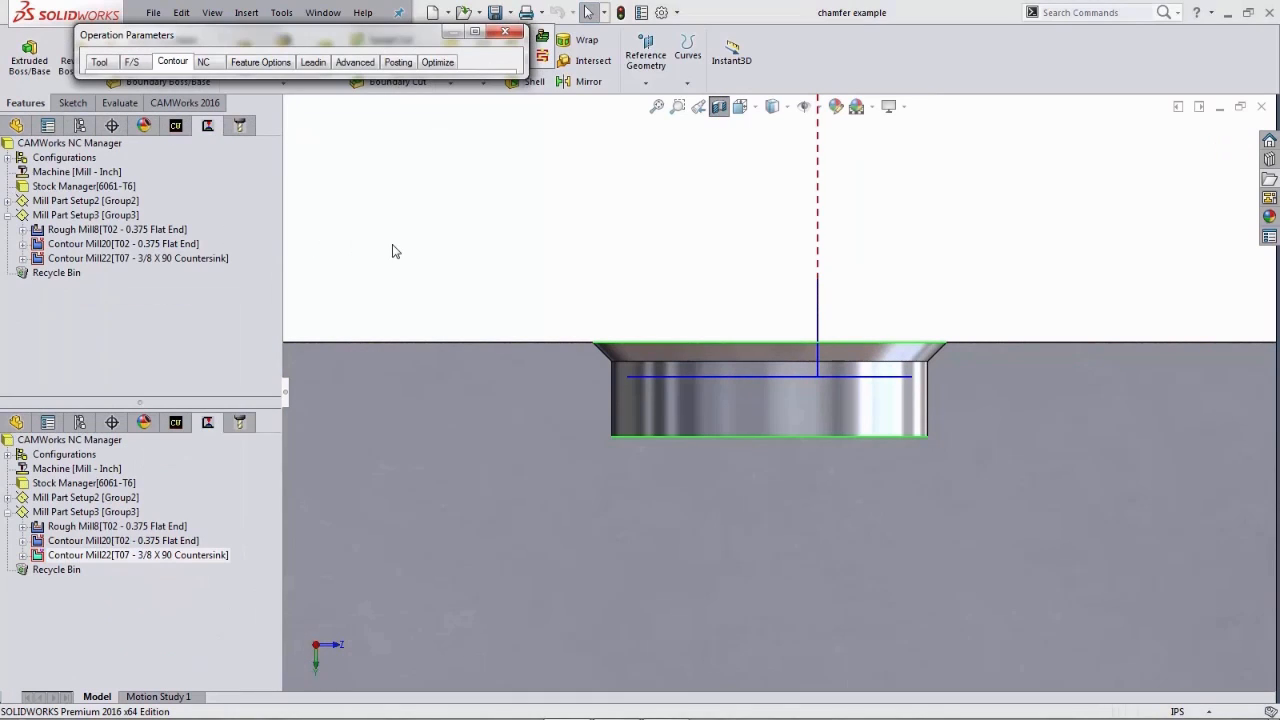
left_click(476, 33)
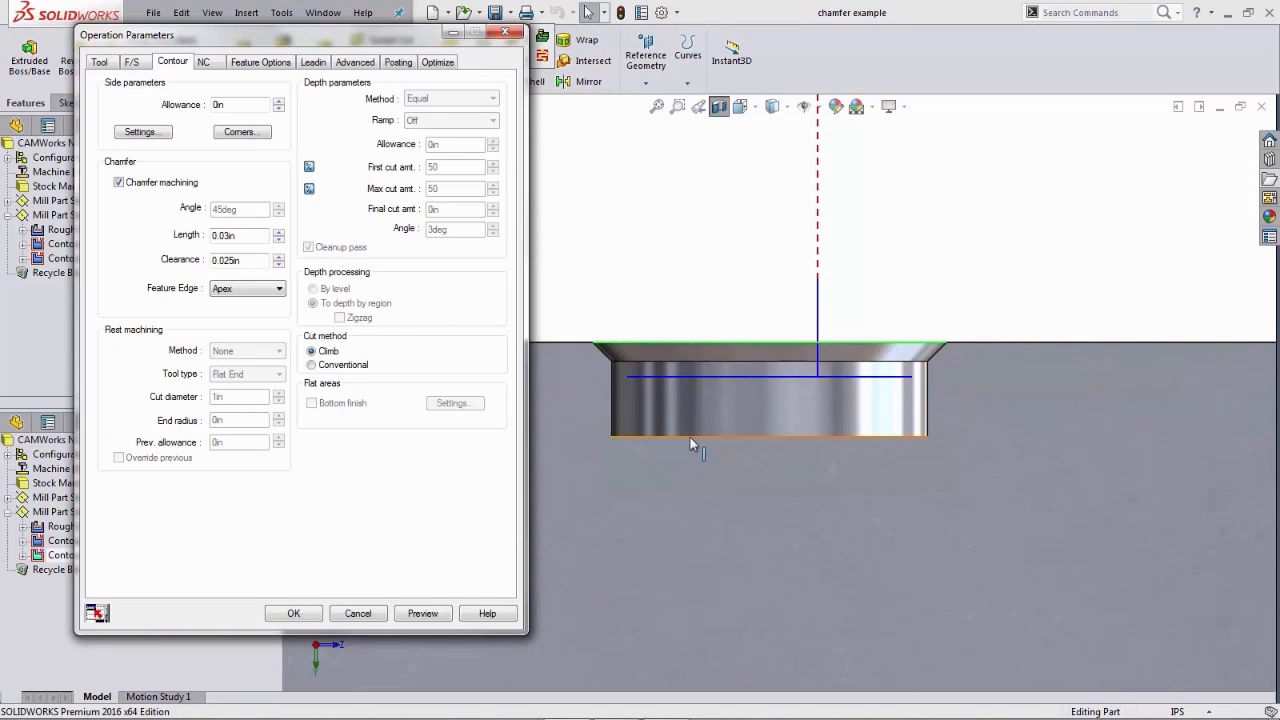
left_click(247, 261)
left_click_drag(247, 261, 205, 262)
key("BackSpace")
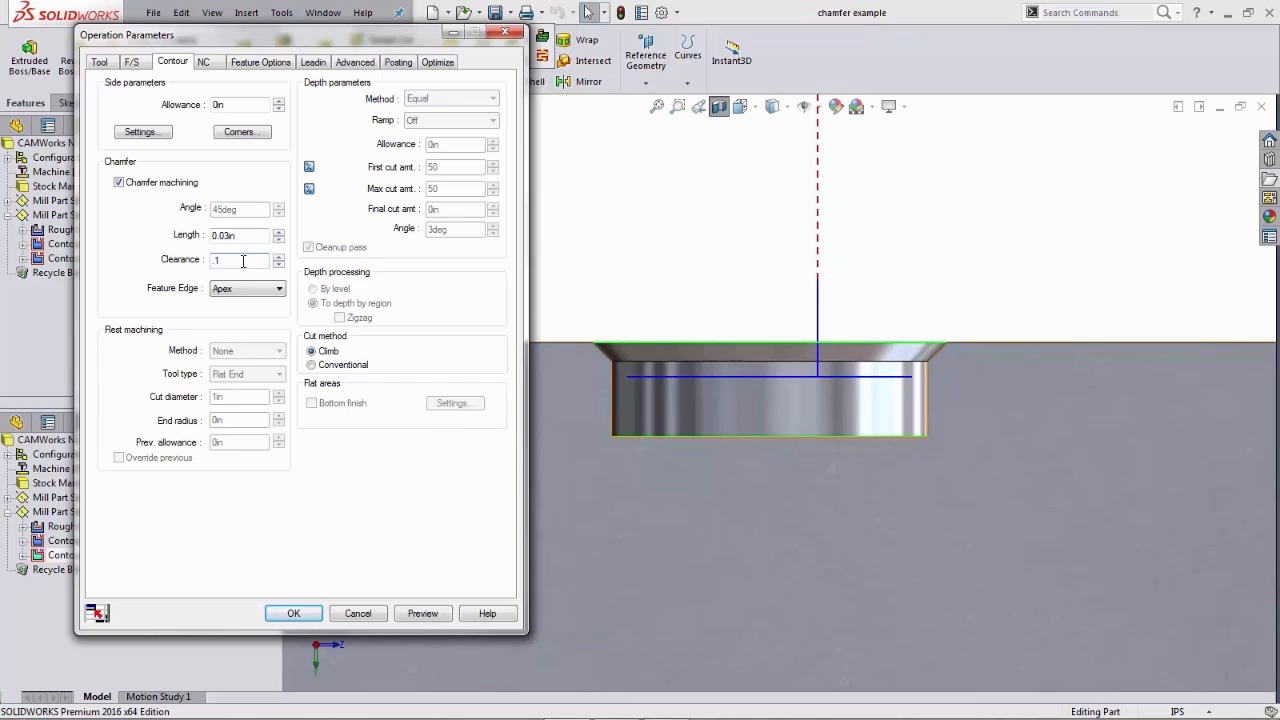
key("Tab")
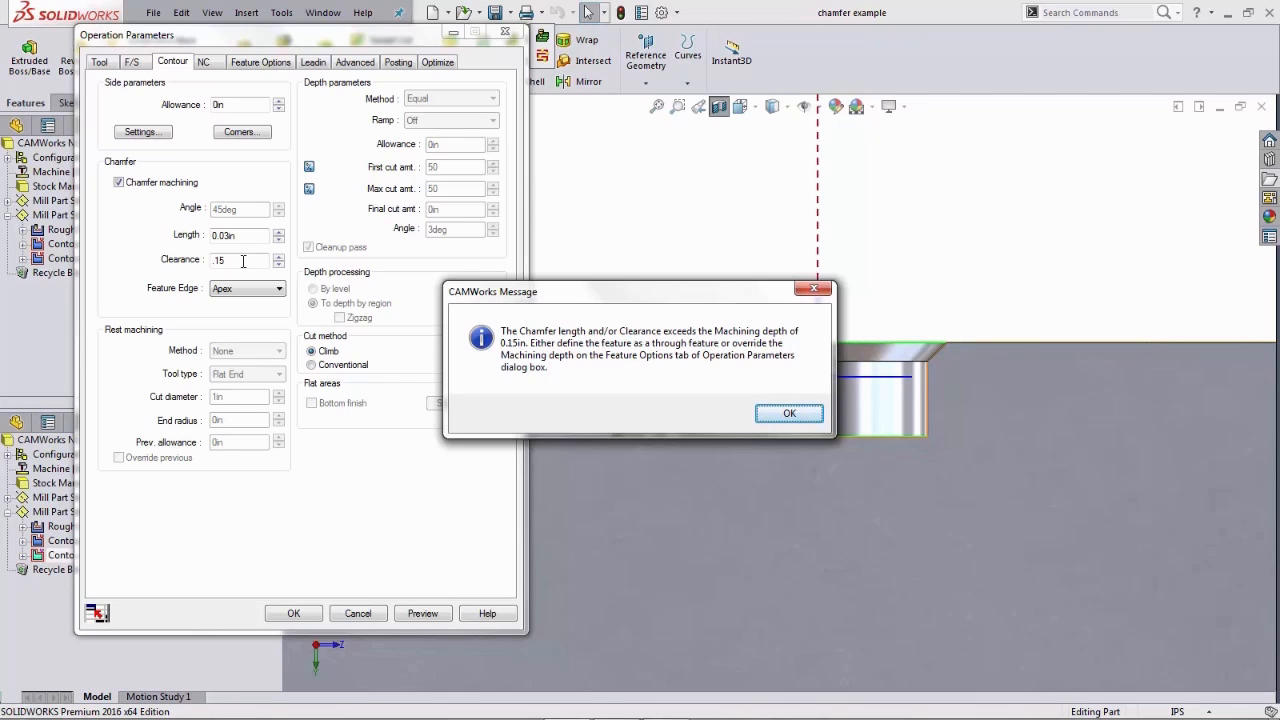
left_click_drag(481, 302, 416, 229)
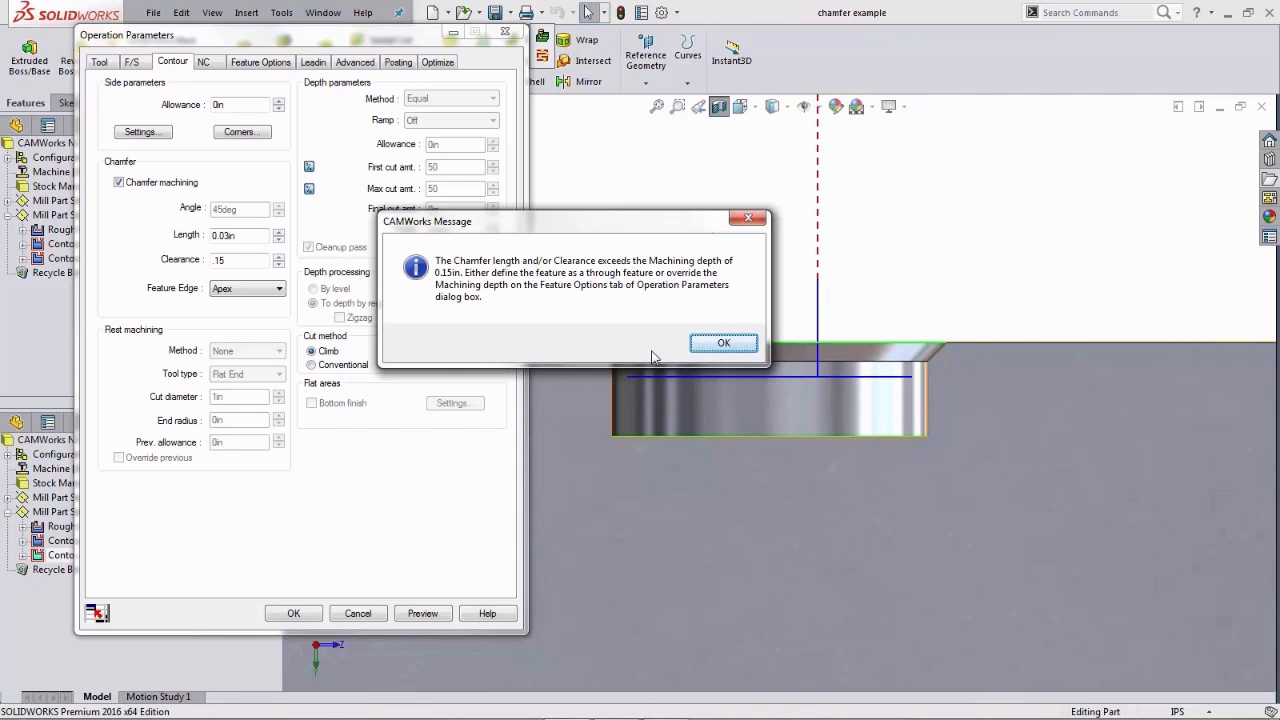
left_click(722, 344)
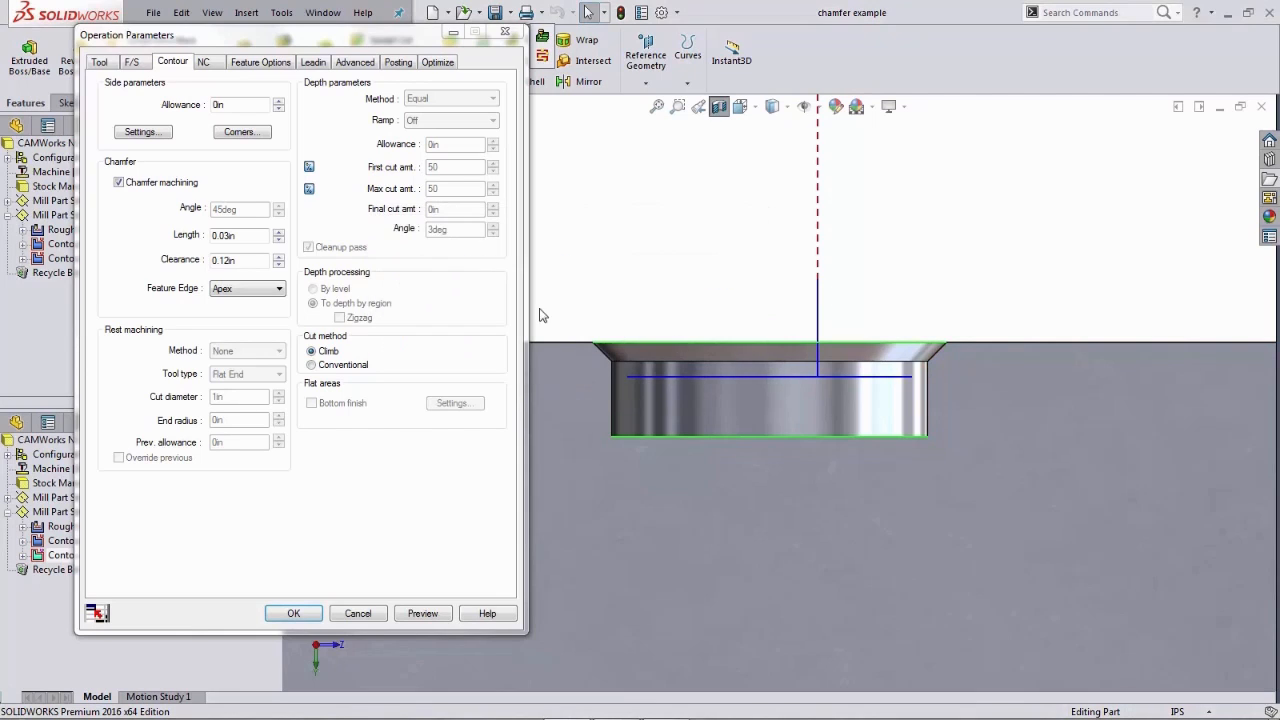
- Check the feature's machining depth under the feature options and return to the contour settings
left_click_drag(245, 260, 207, 261)
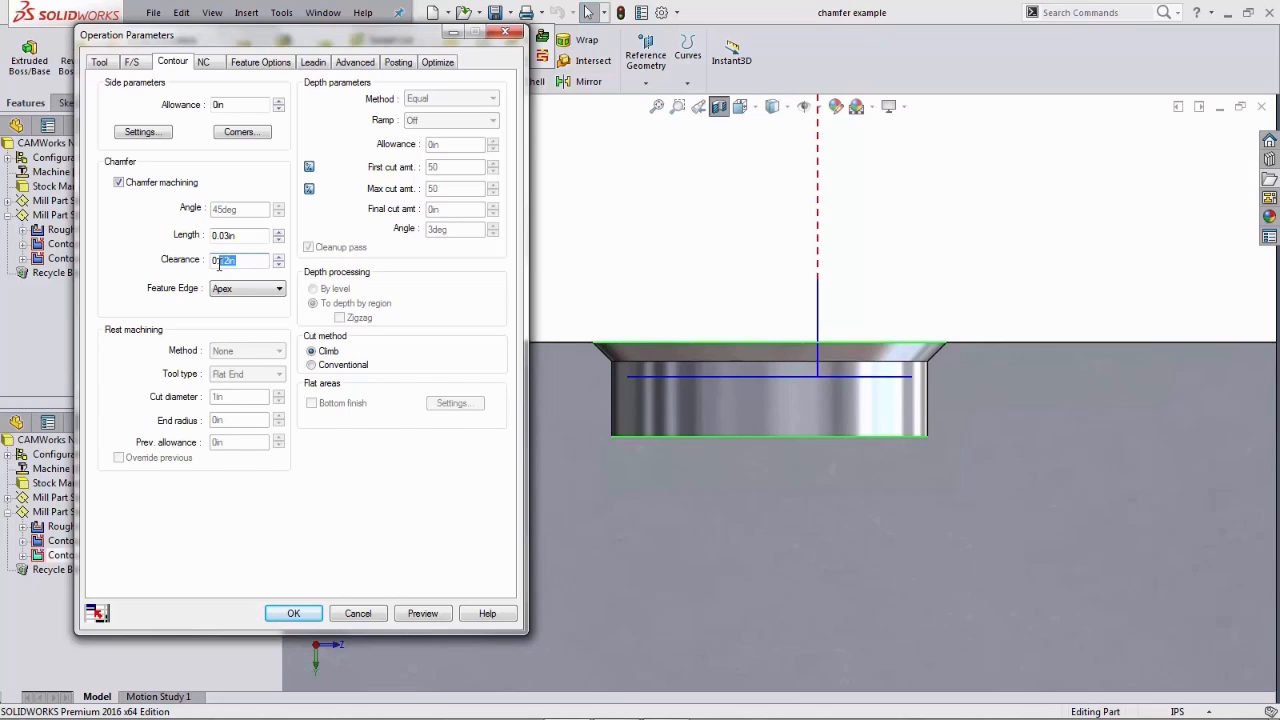
key("shift+Tab")
left_click(252, 262)
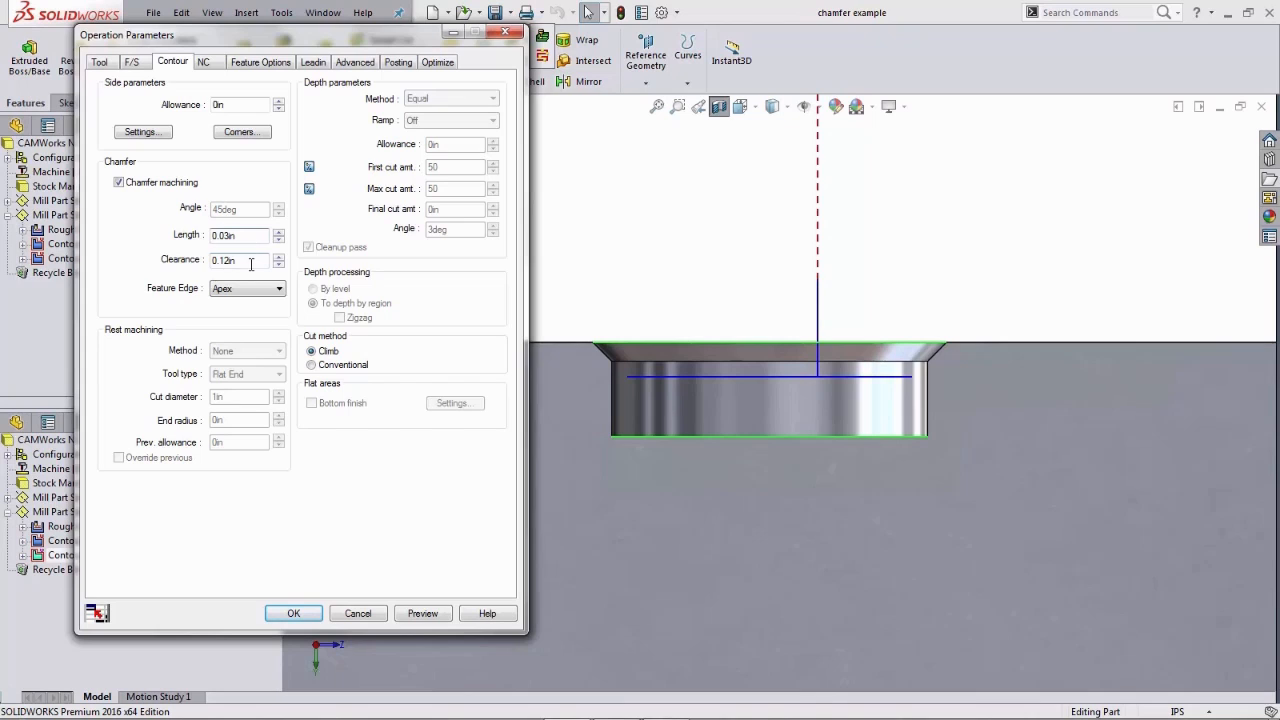
left_click(277, 65)
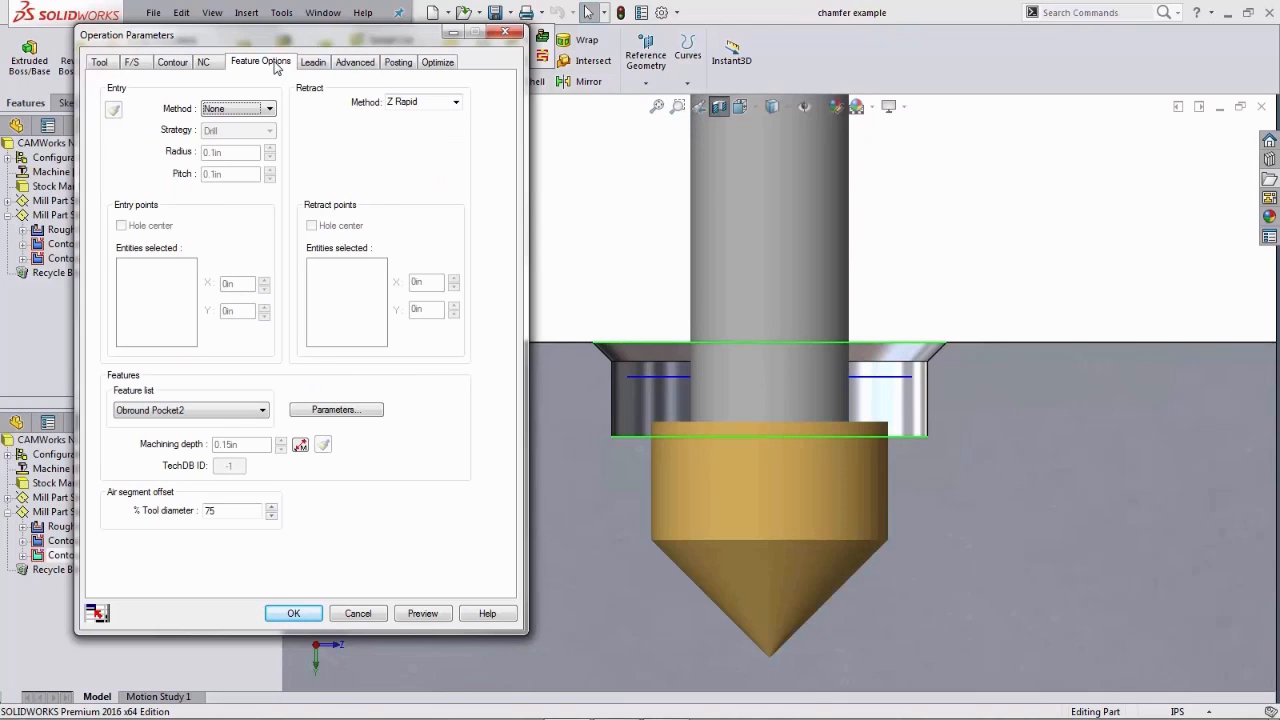
left_click(253, 442)
left_click(252, 442)
left_click(252, 442)
left_click(180, 63)
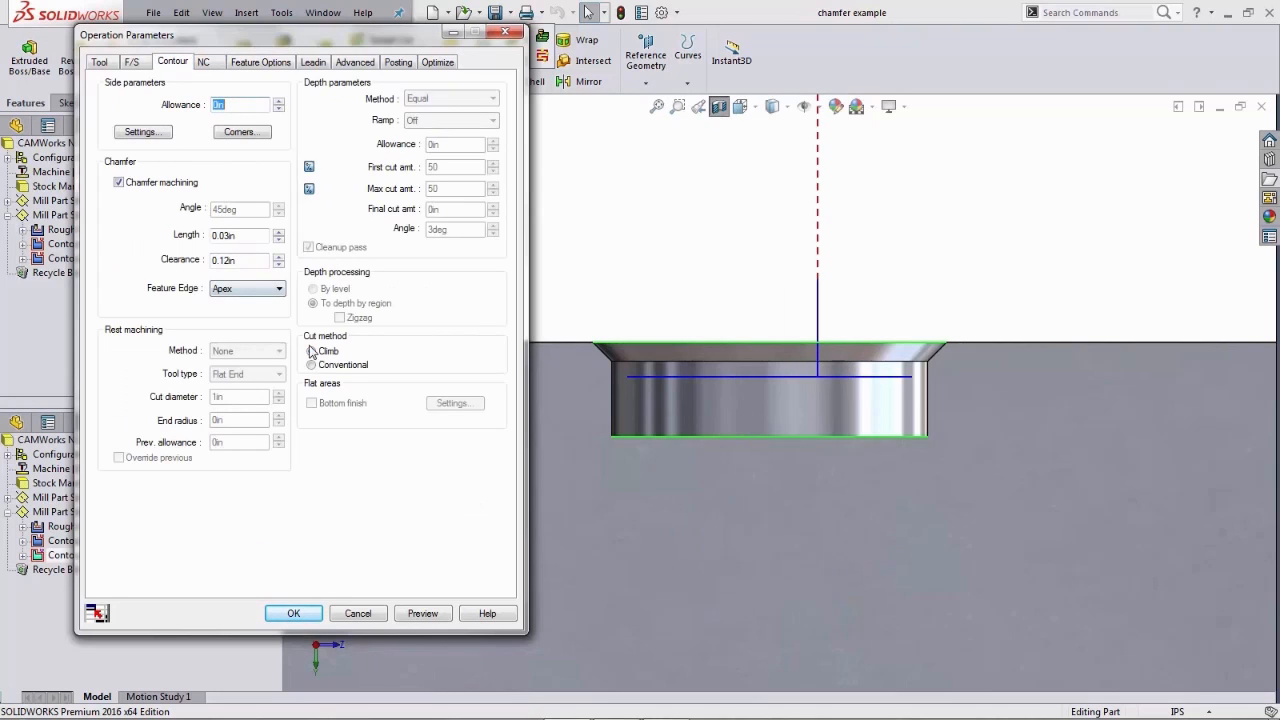
- Preview the chamfer toolpath and step through the countersink moves one by one
left_click(422, 613)
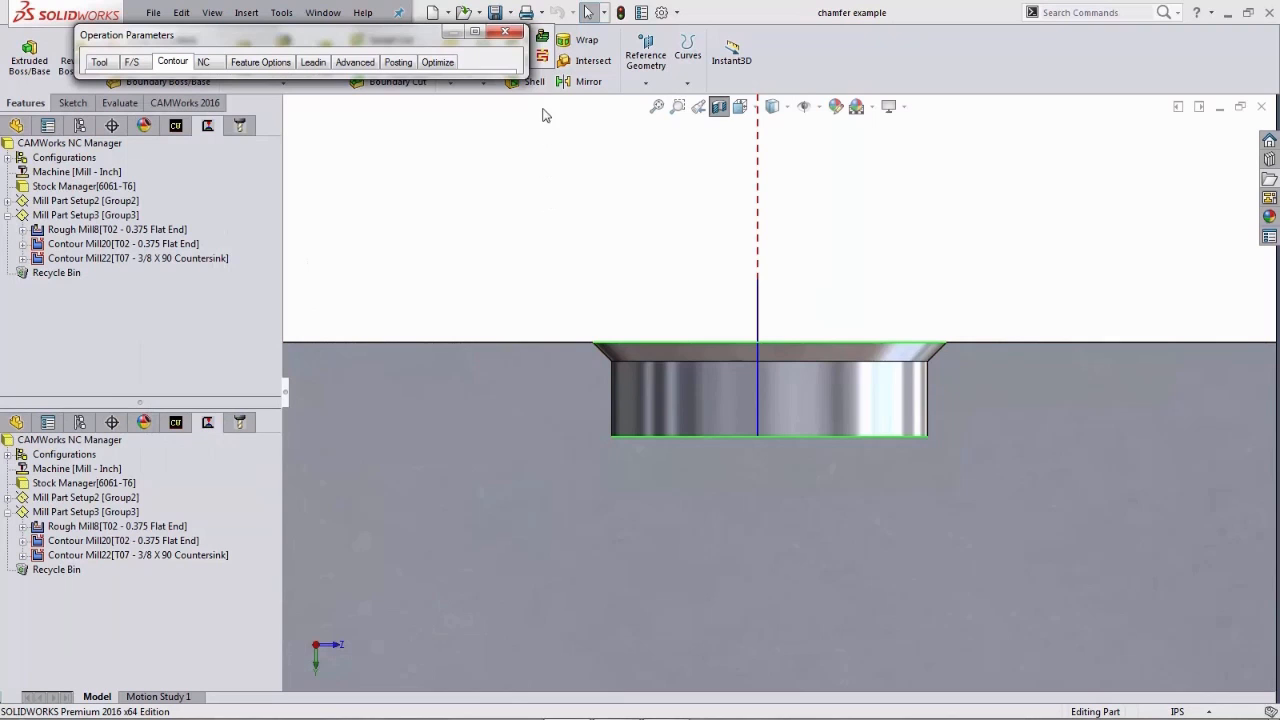
left_click(542, 60)
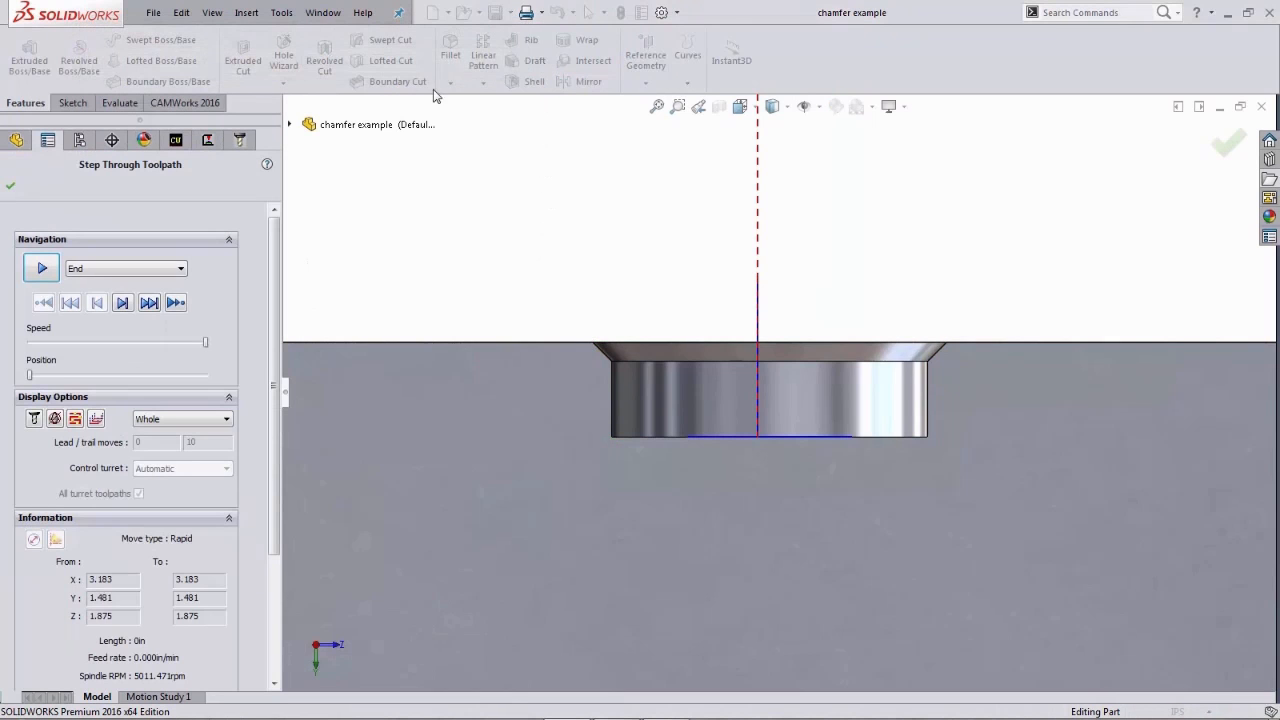
left_click(124, 303)
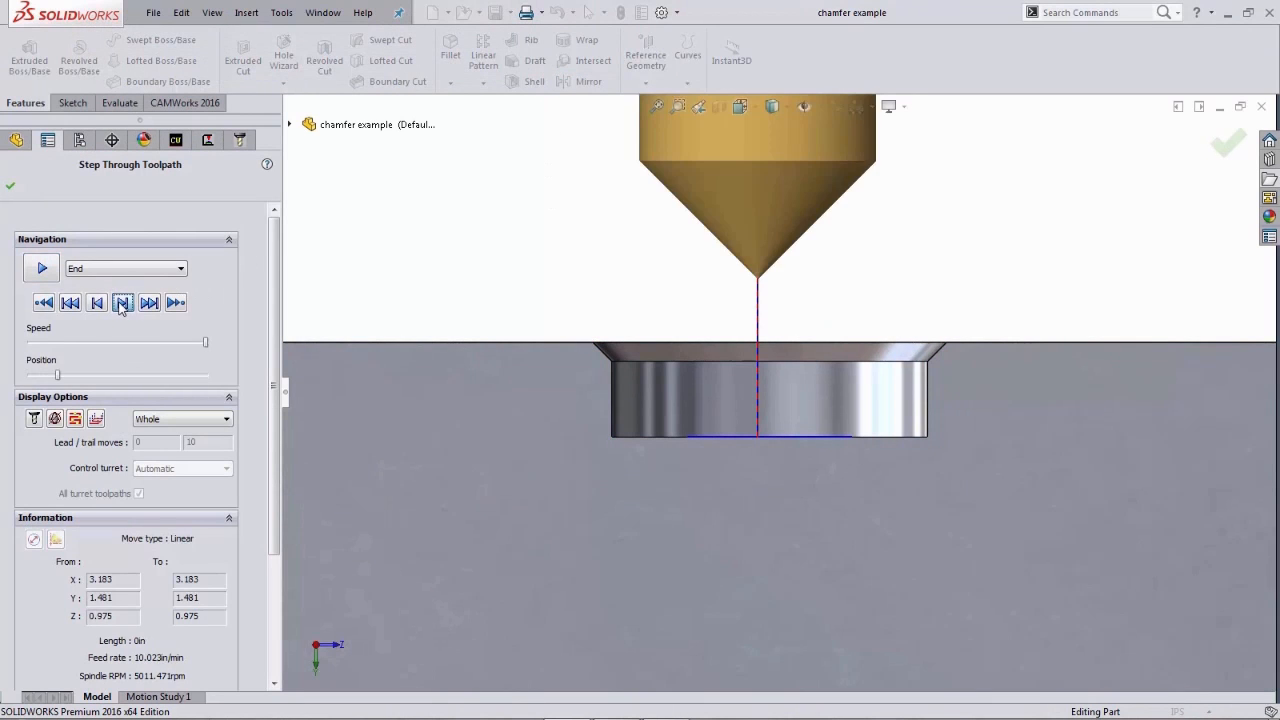
left_click(124, 303)
left_click(124, 303)
left_click(124, 303)
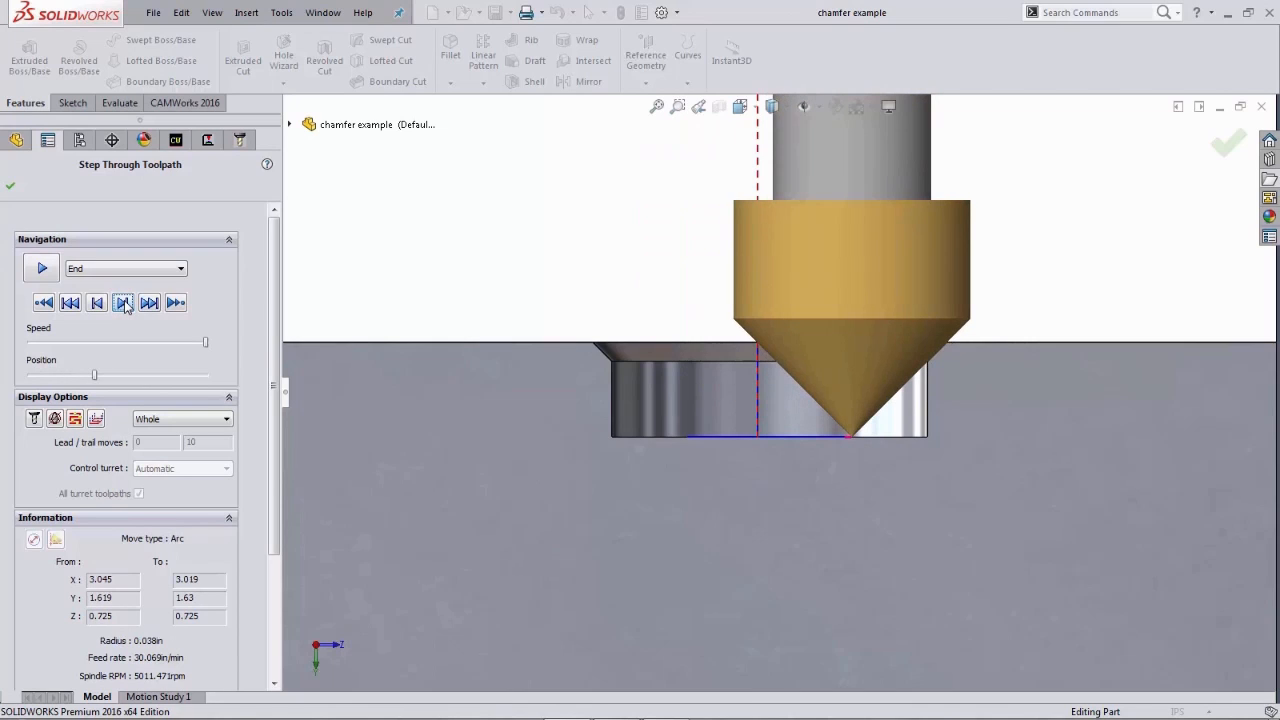
left_click(124, 303)
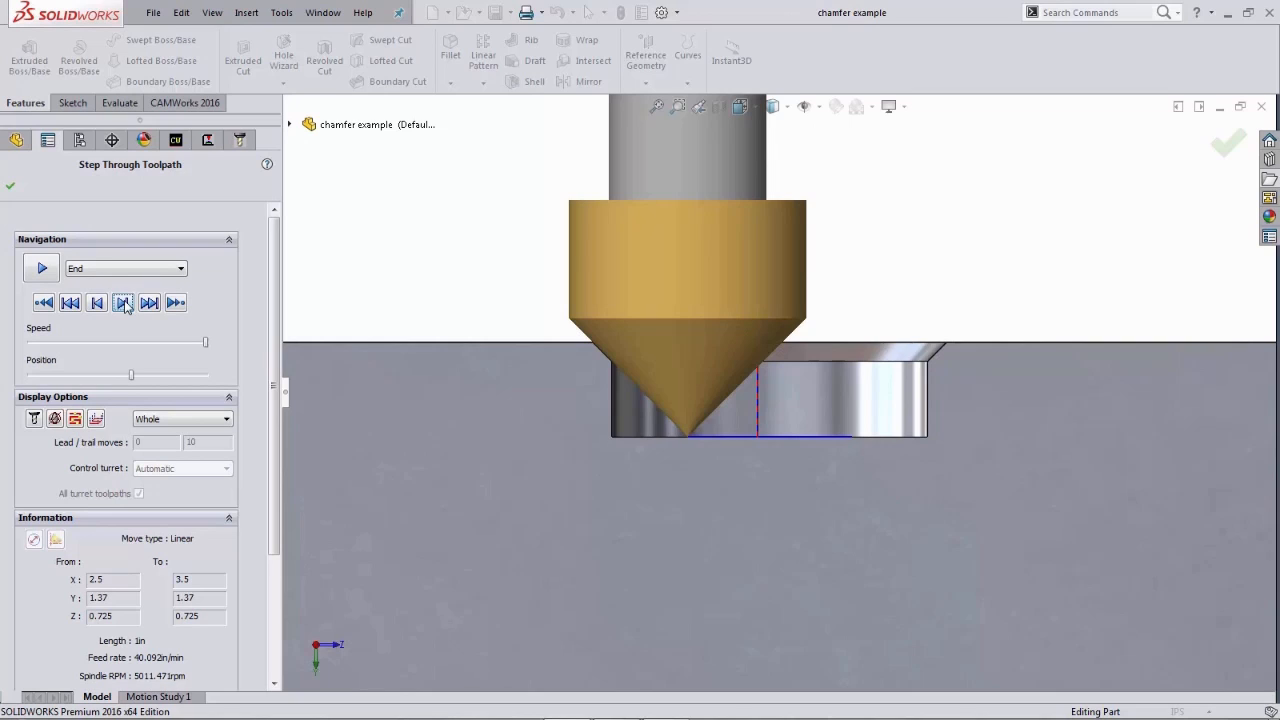
left_click(124, 303)
left_click(124, 303)
left_click(124, 303)
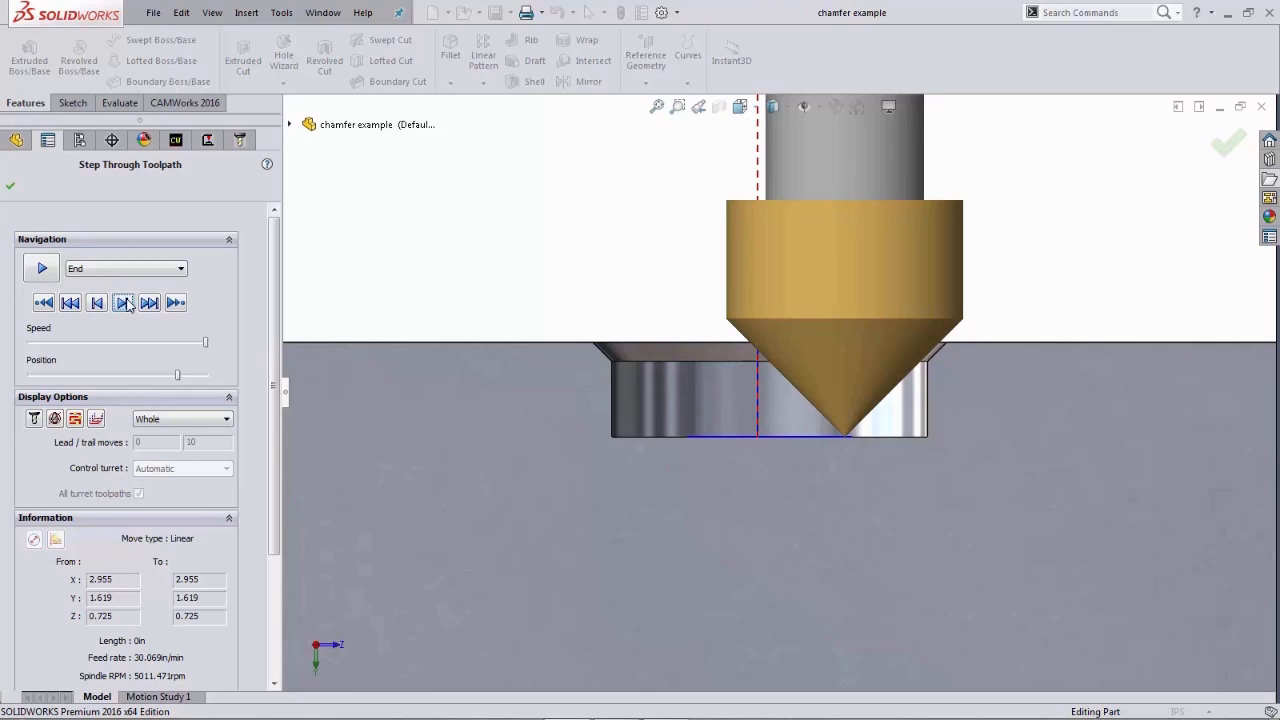
left_click(43, 269)
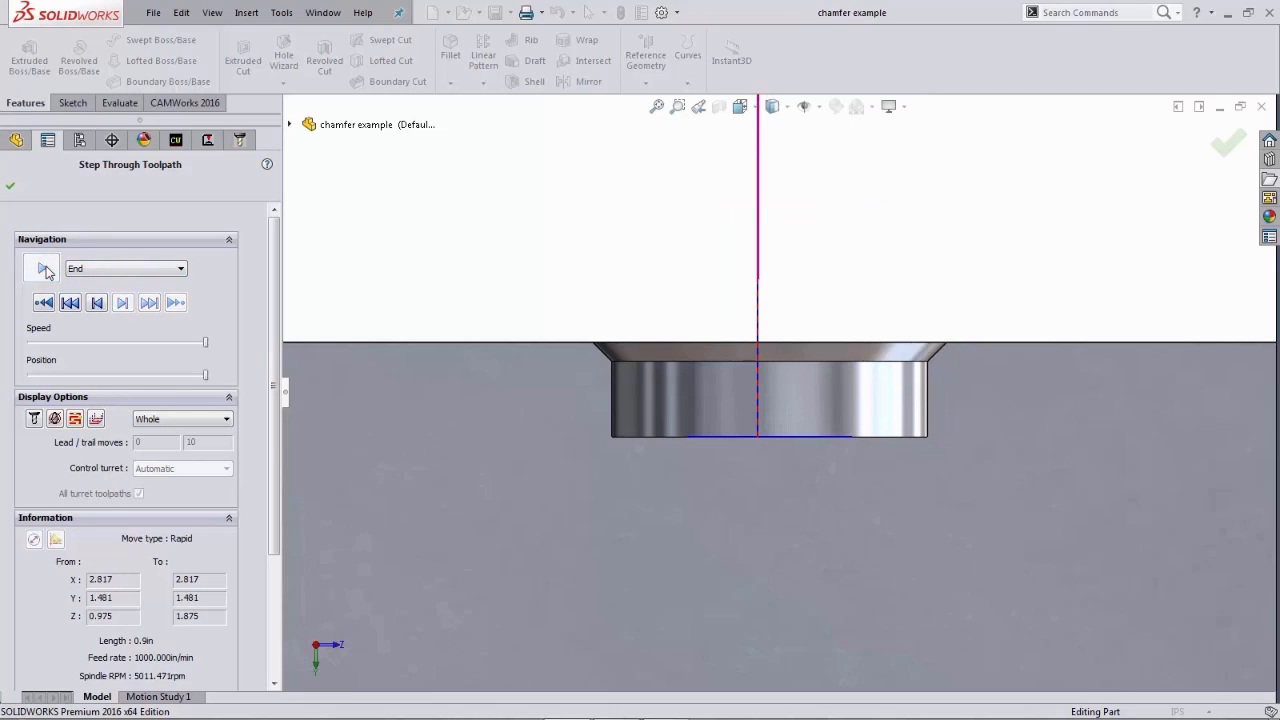
left_click(10, 185)
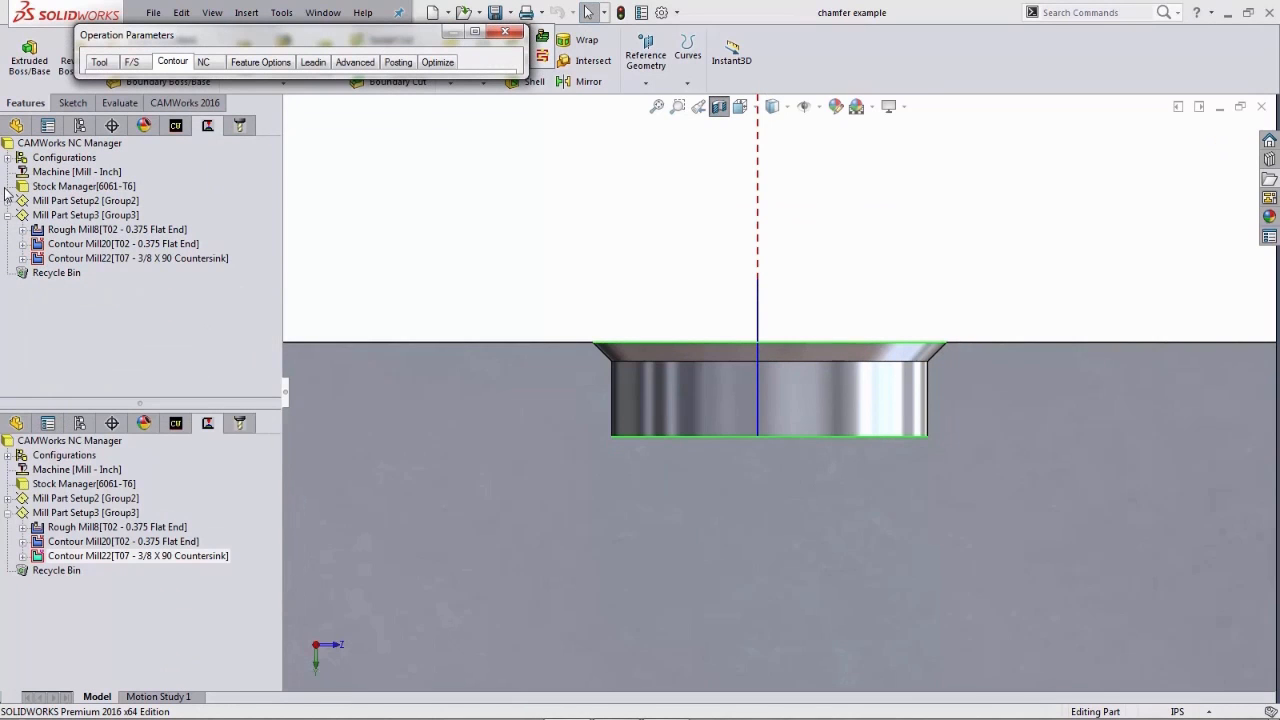
- Set the chamfer clearance to 0.02 in
left_click(476, 37)
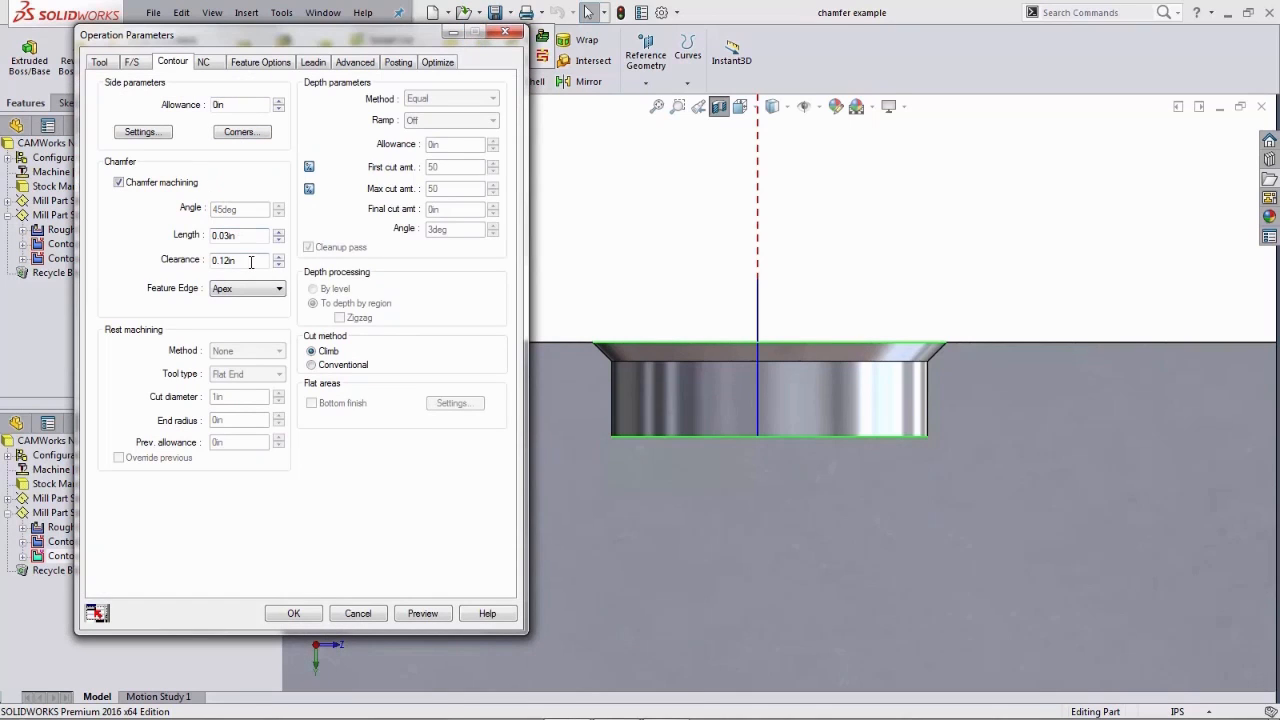
left_click_drag(252, 262, 202, 264)
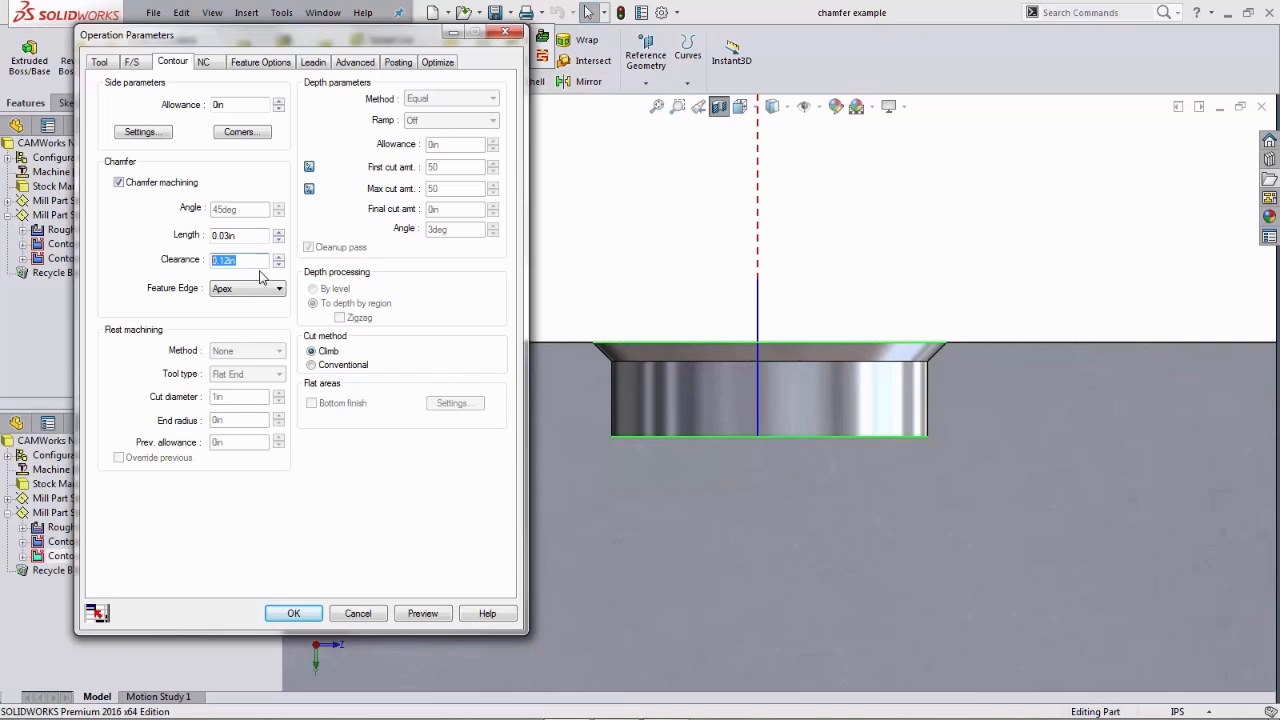
key("BackSpace")
key("Tab")
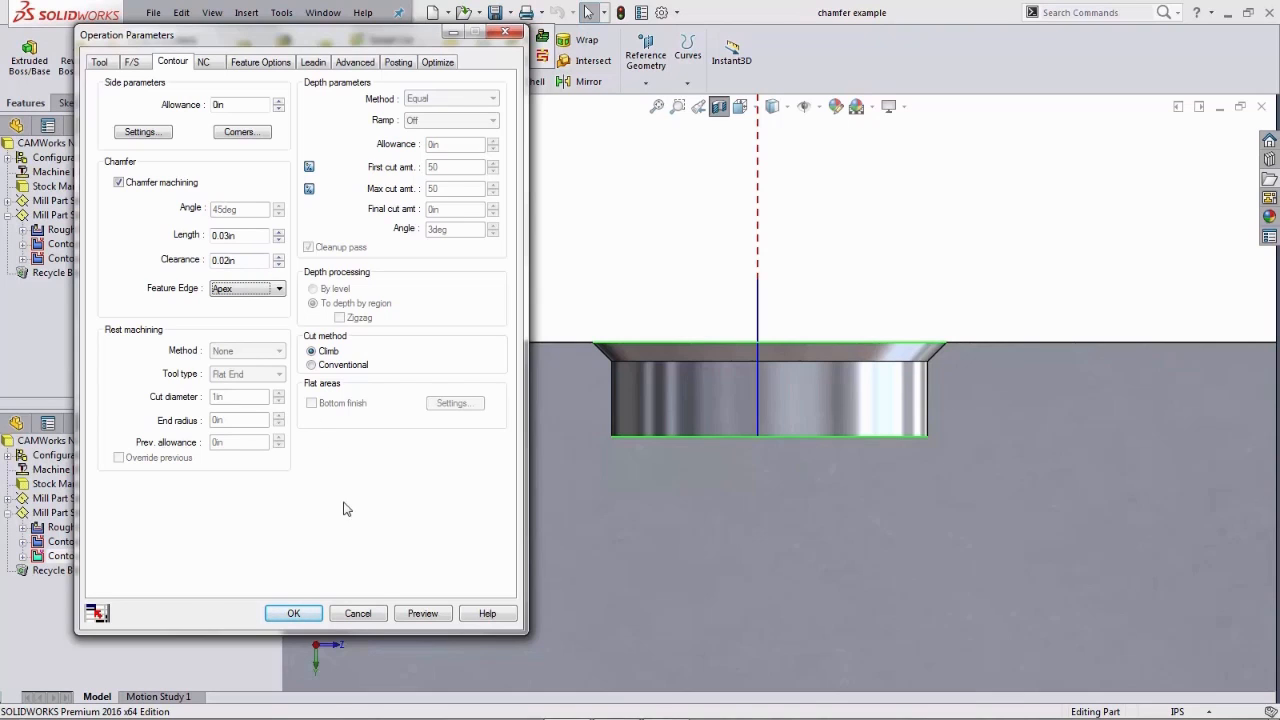
- Preview the revised toolpath, step through its countersink moves and accept the operation parameters
left_click(430, 617)
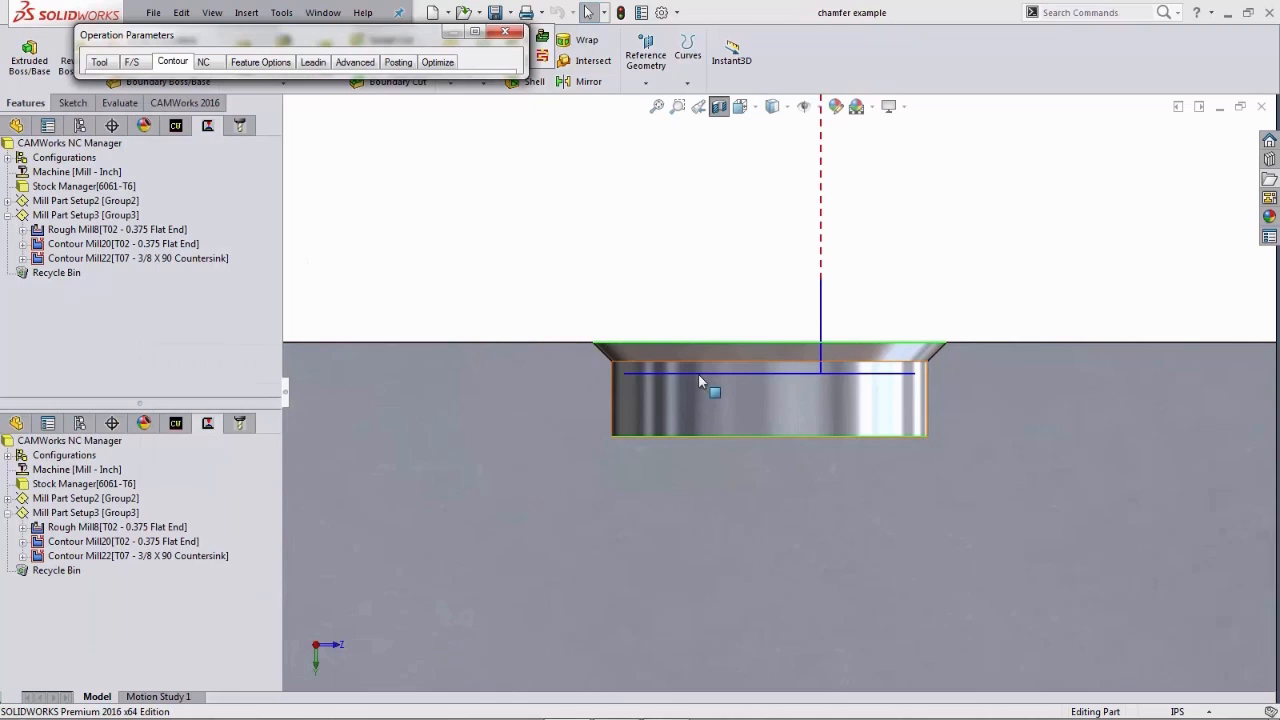
left_click(543, 57)
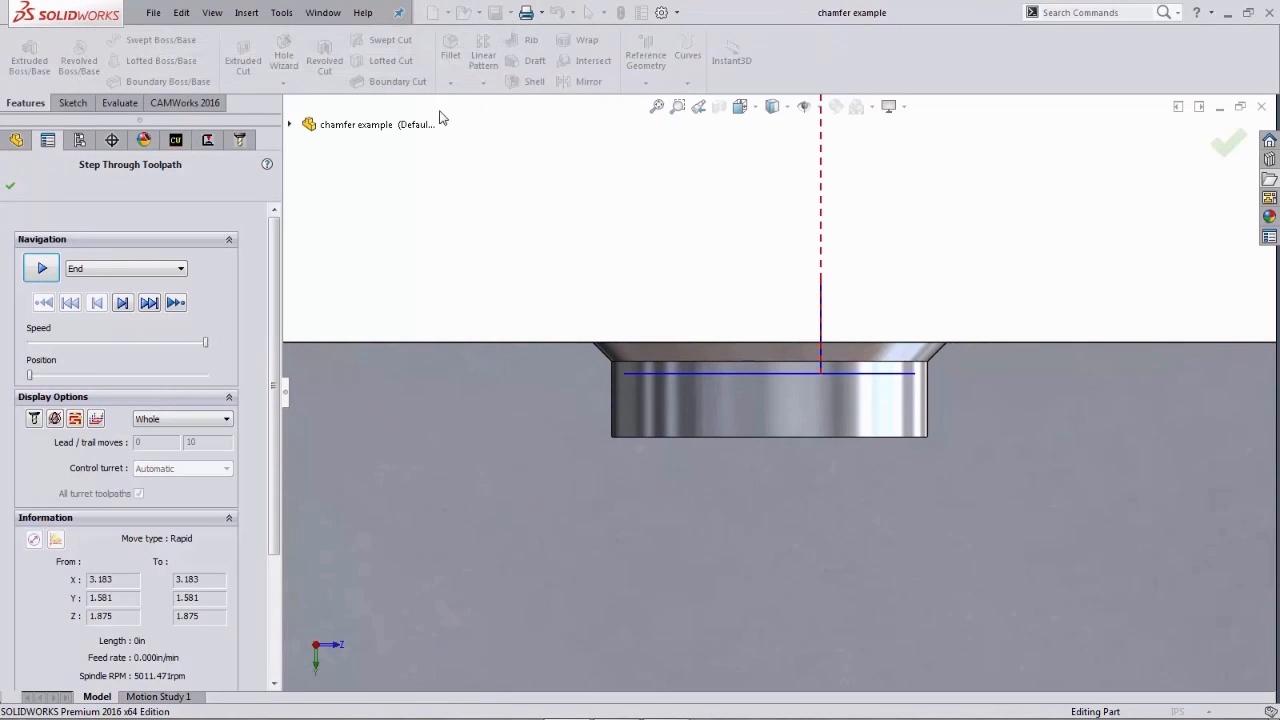
left_click(122, 303)
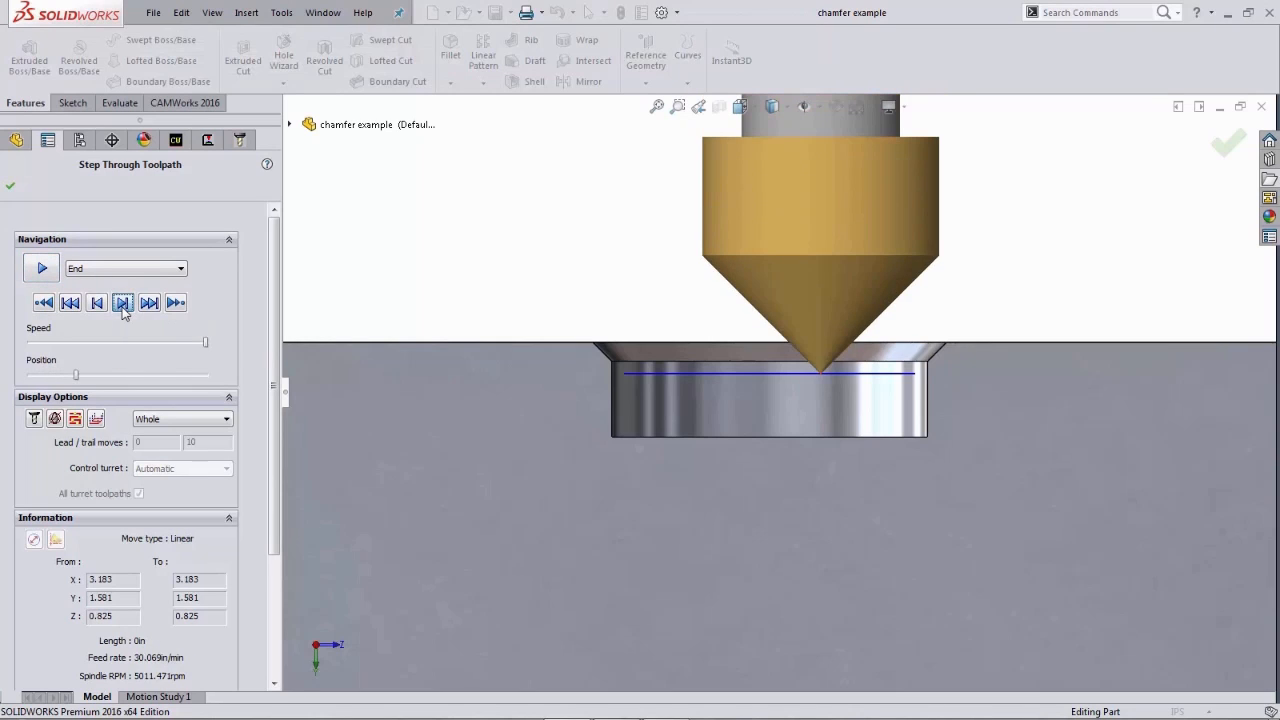
left_click(122, 303)
left_click(122, 303)
left_click(122, 303)
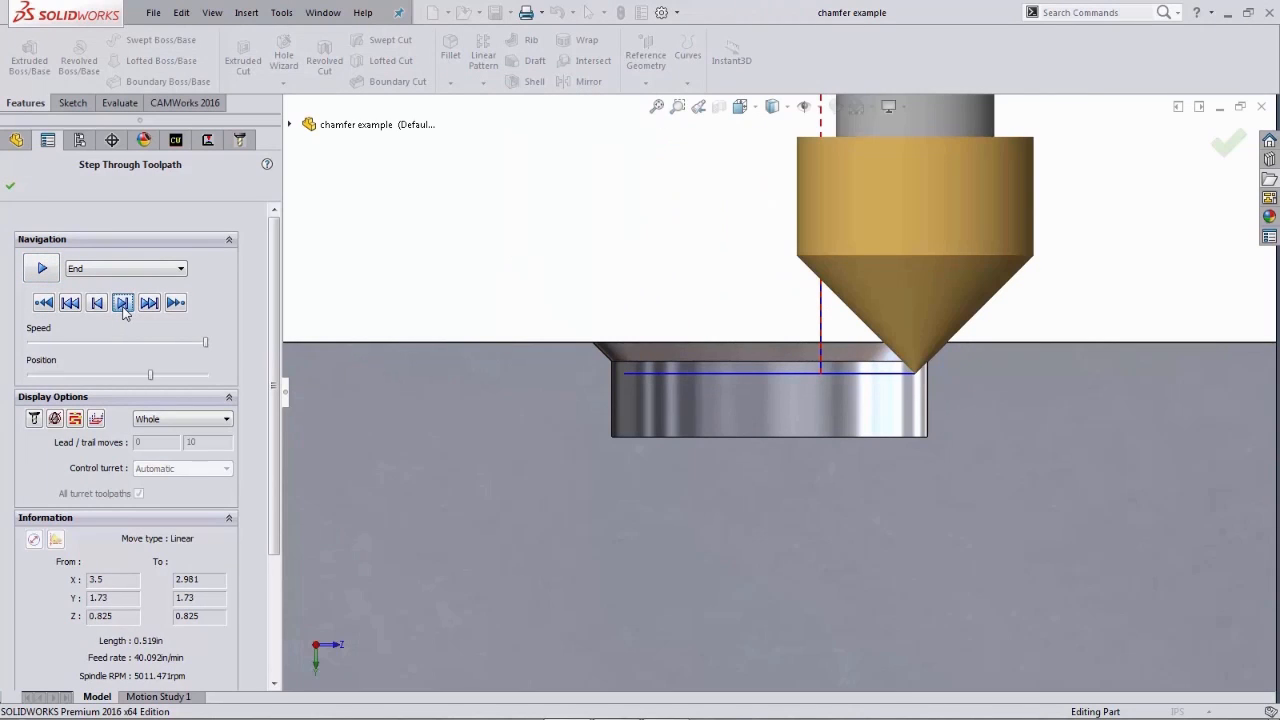
left_click(122, 303)
left_click(122, 303)
left_click(122, 303)
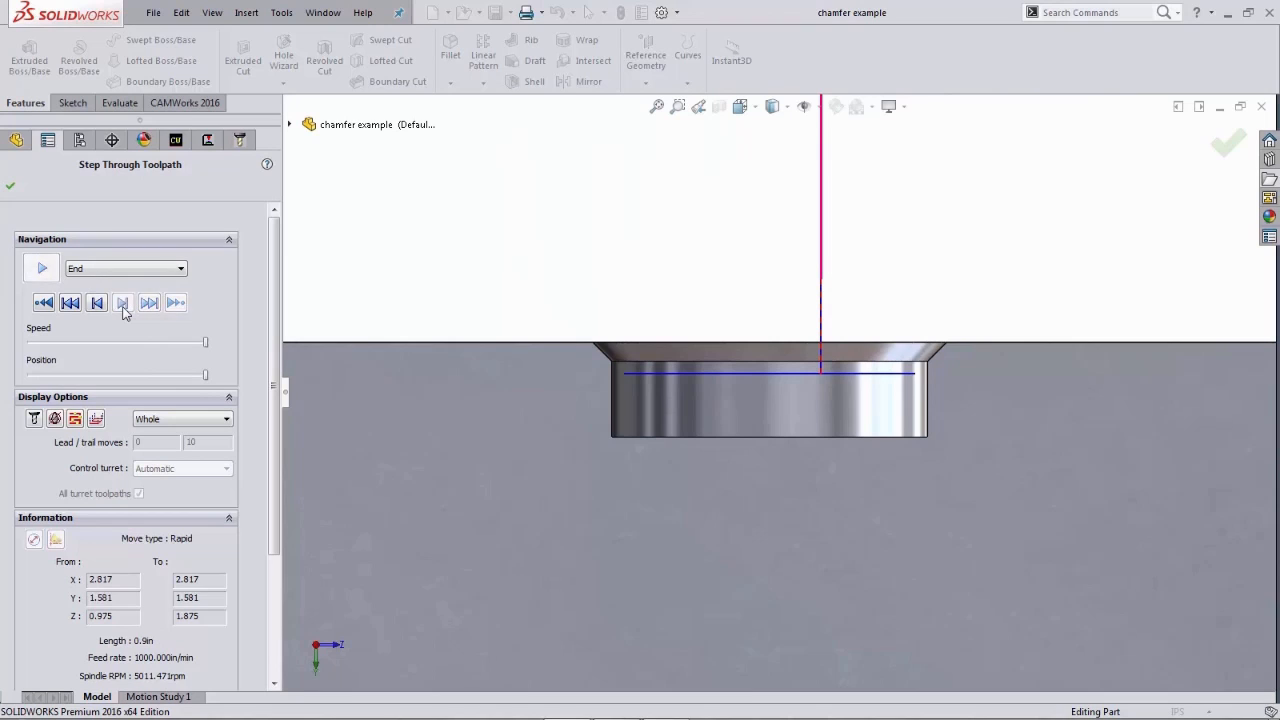
left_click(10, 187)
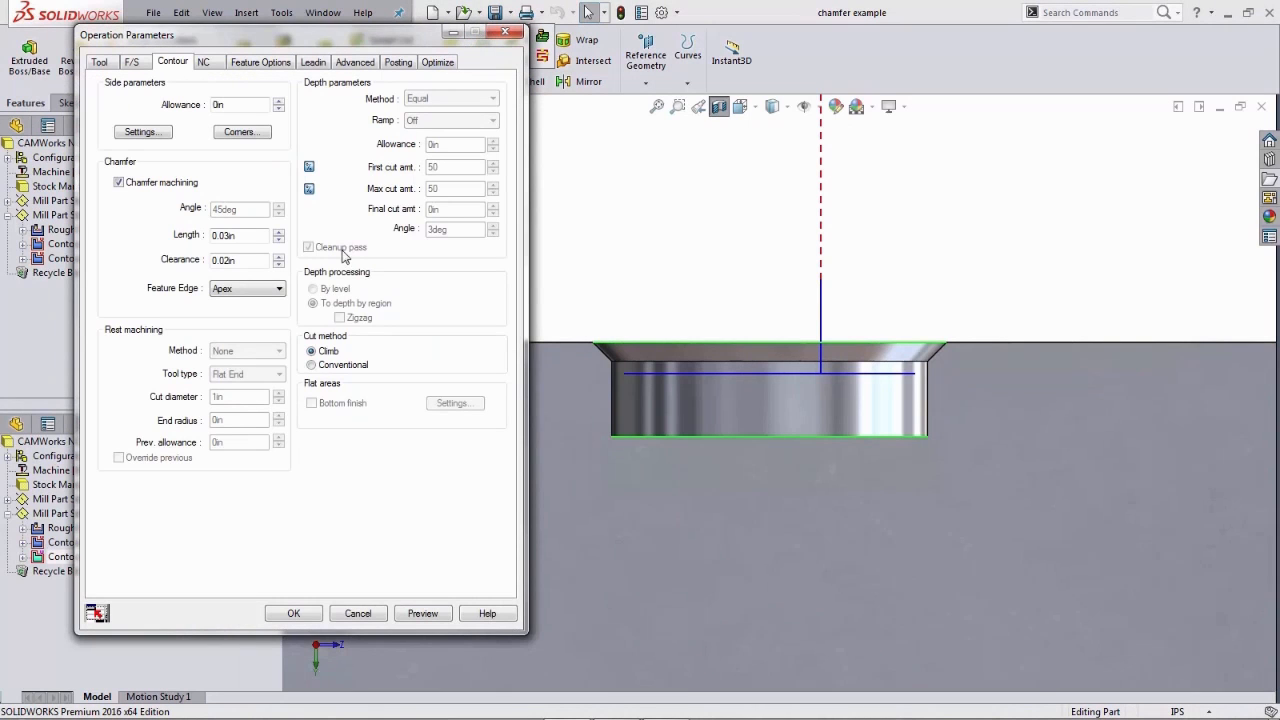
left_click(297, 612)
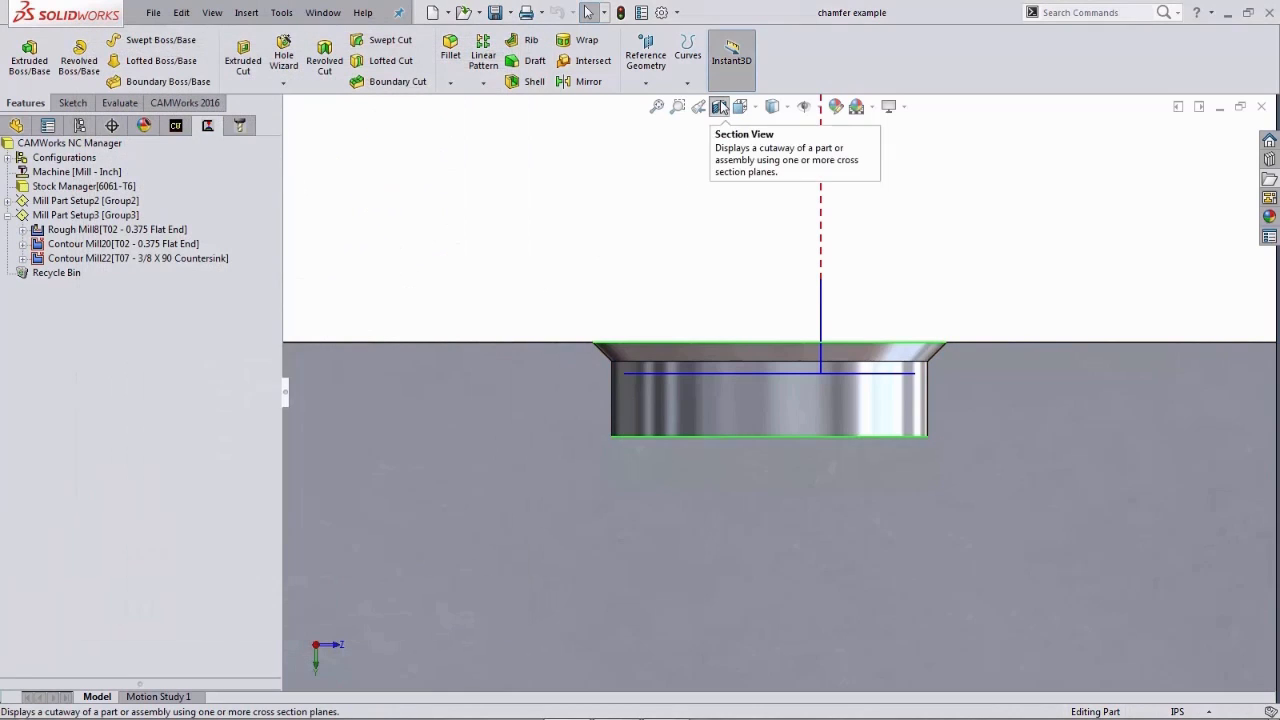
- Switch to the 2nd Operation View and run the toolpath simulation for Mill Part Setup3
key("space")
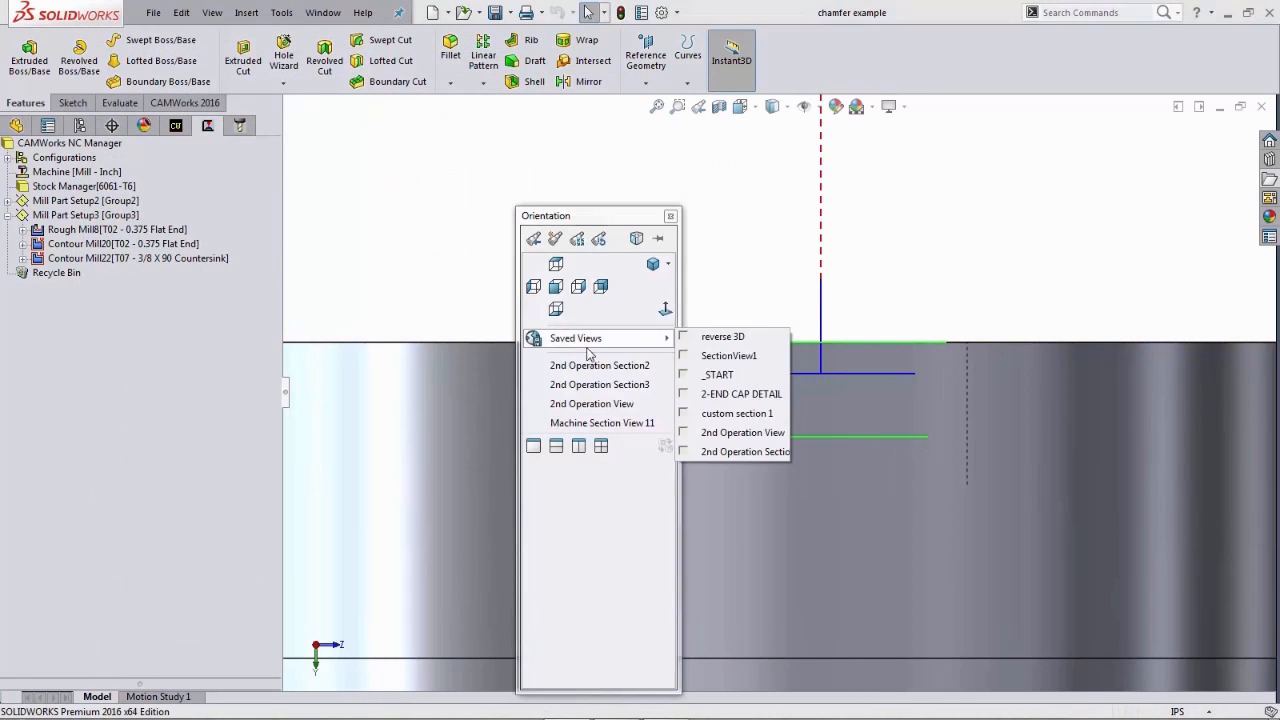
left_click(592, 404)
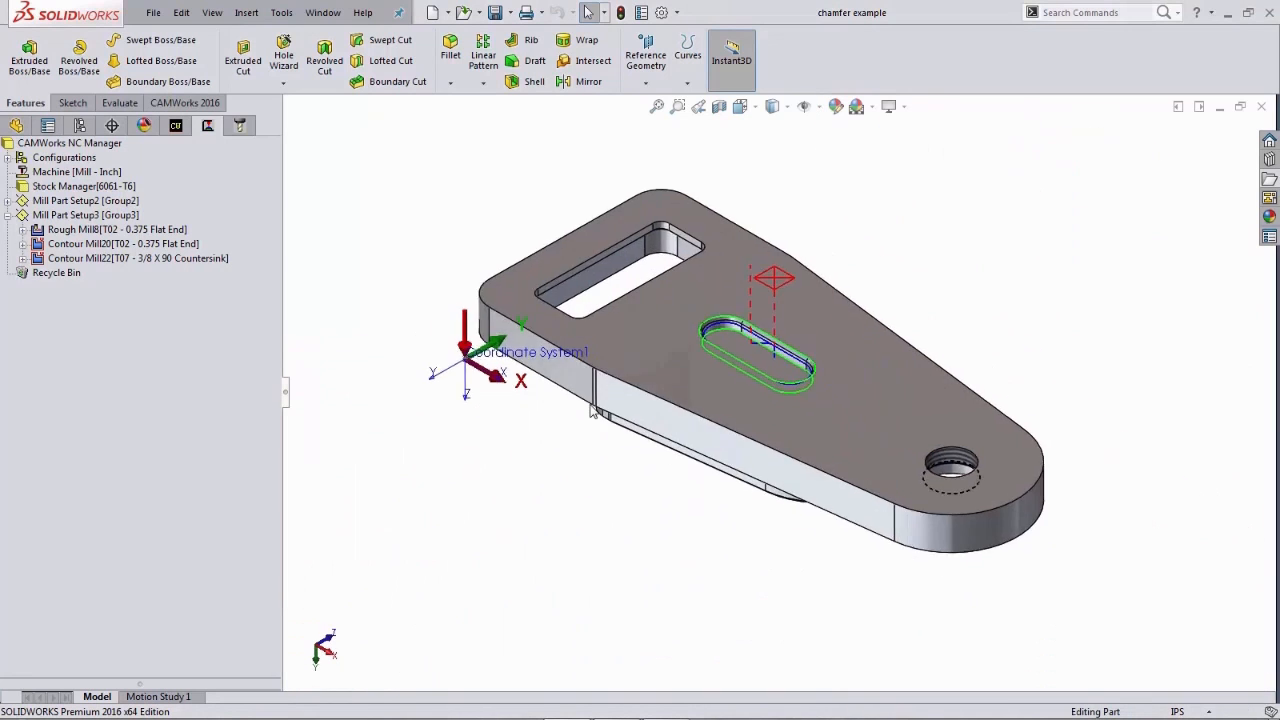
right_click(122, 216)
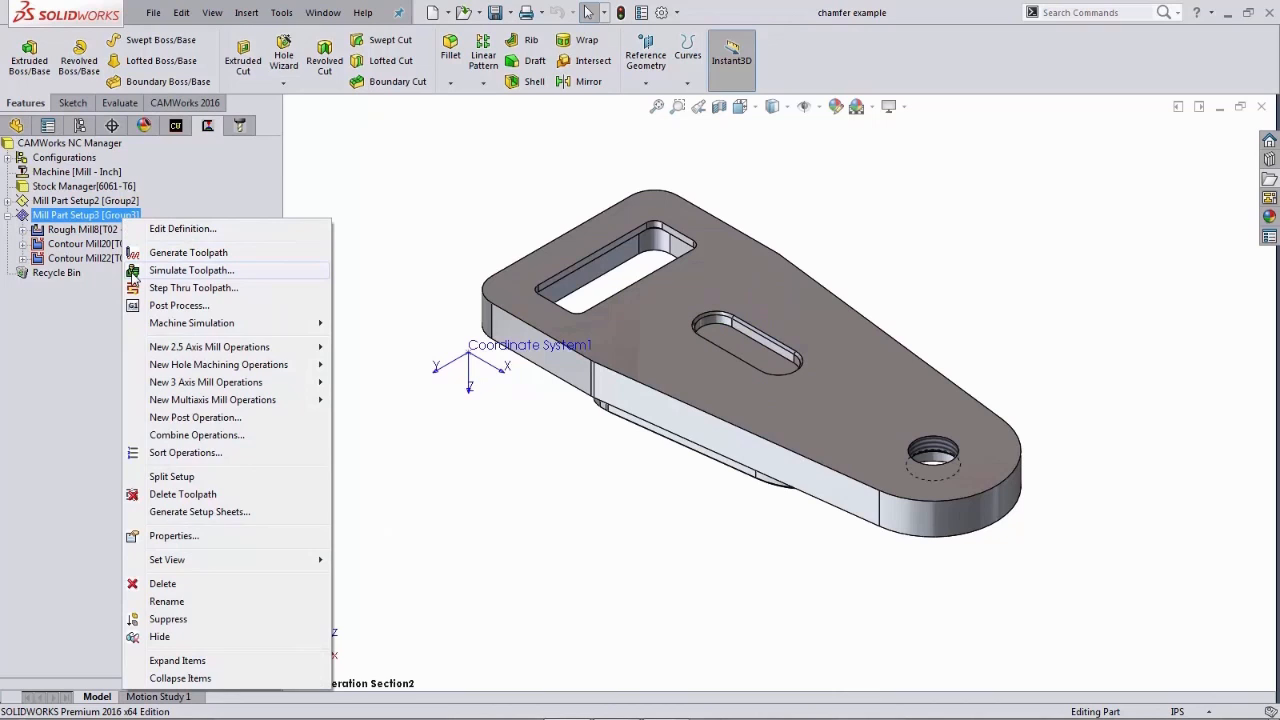
left_click(133, 271)
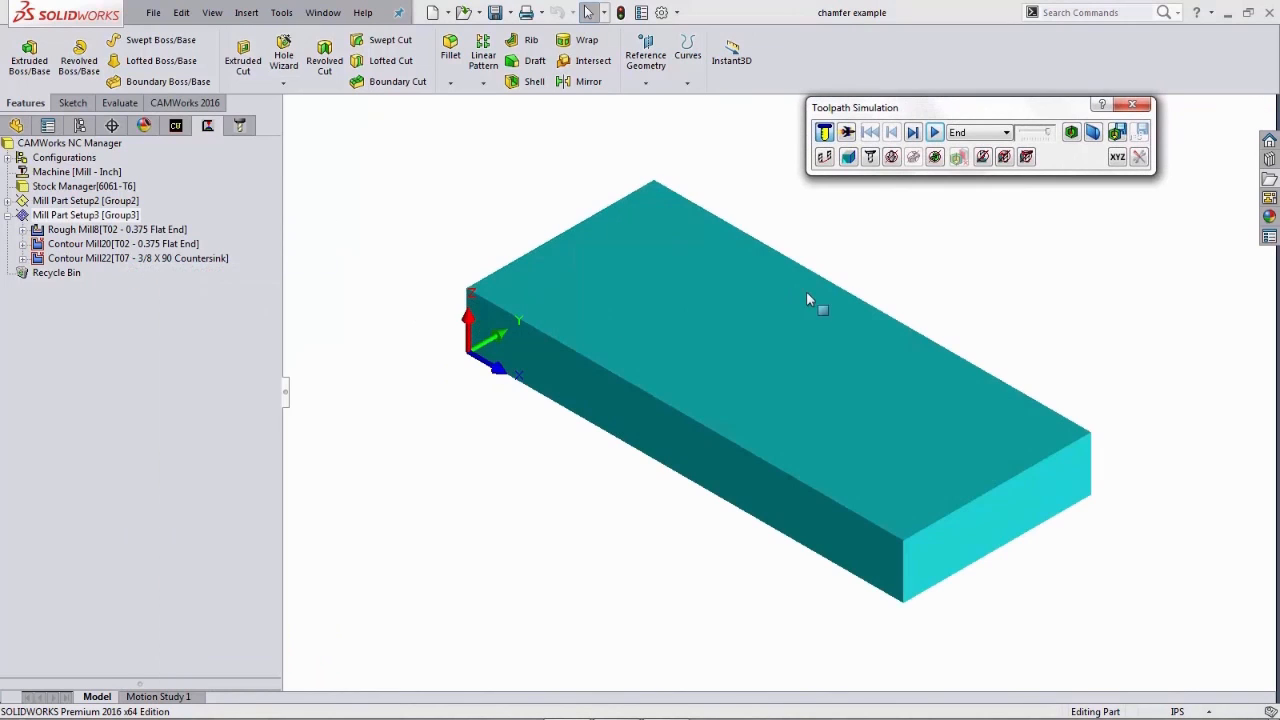
left_click(934, 133)
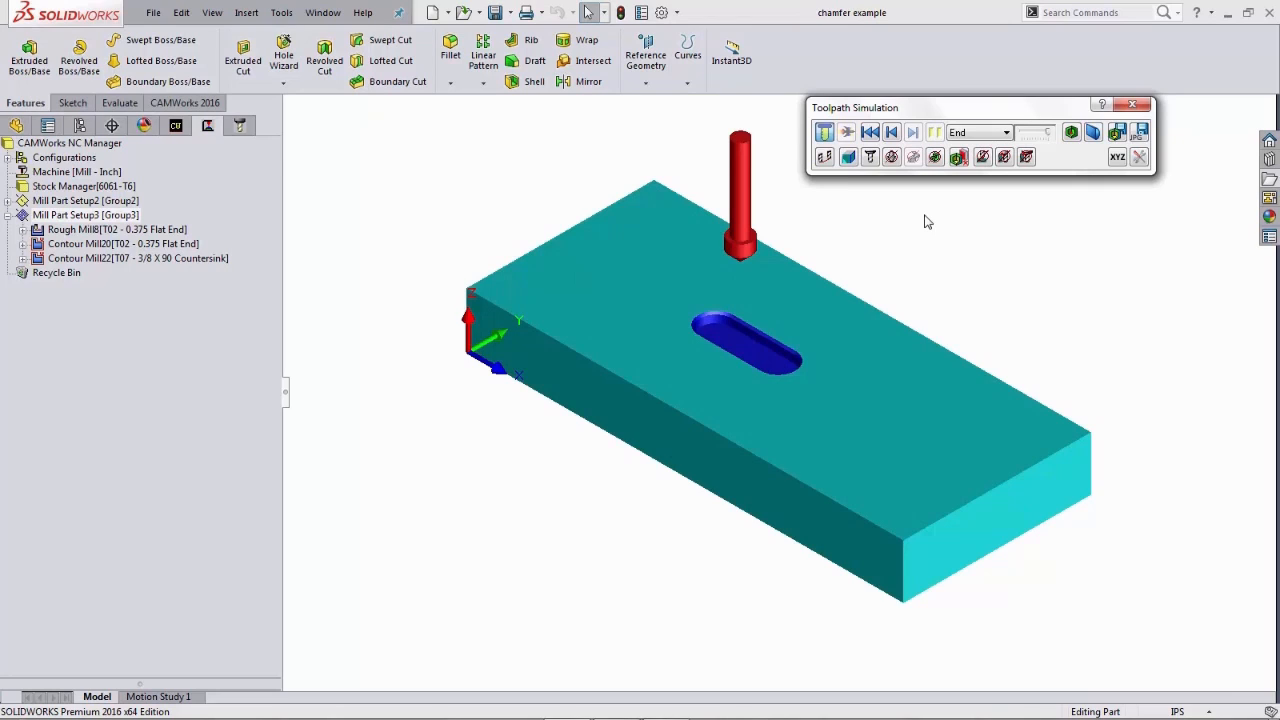
- Compare the simulated part with the design model and inspect the chamfered obround pocket closely
left_click(1071, 134)
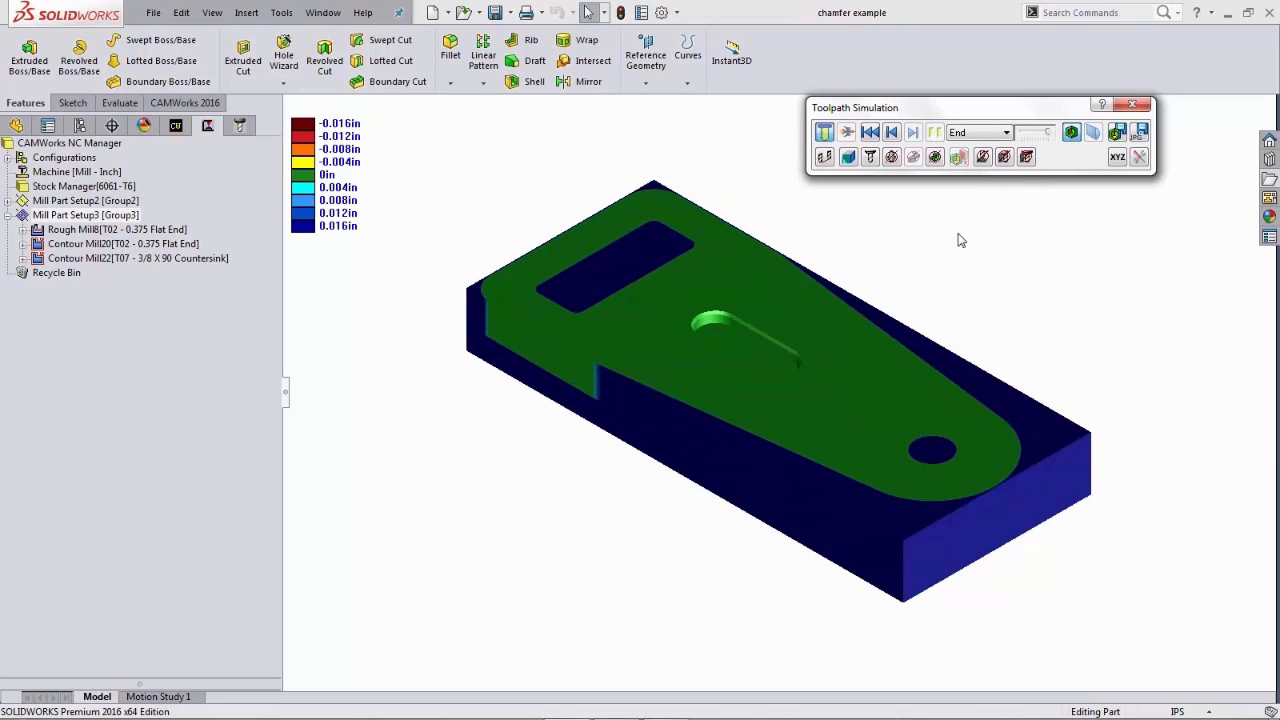
scroll(740, 338, "down", 3)
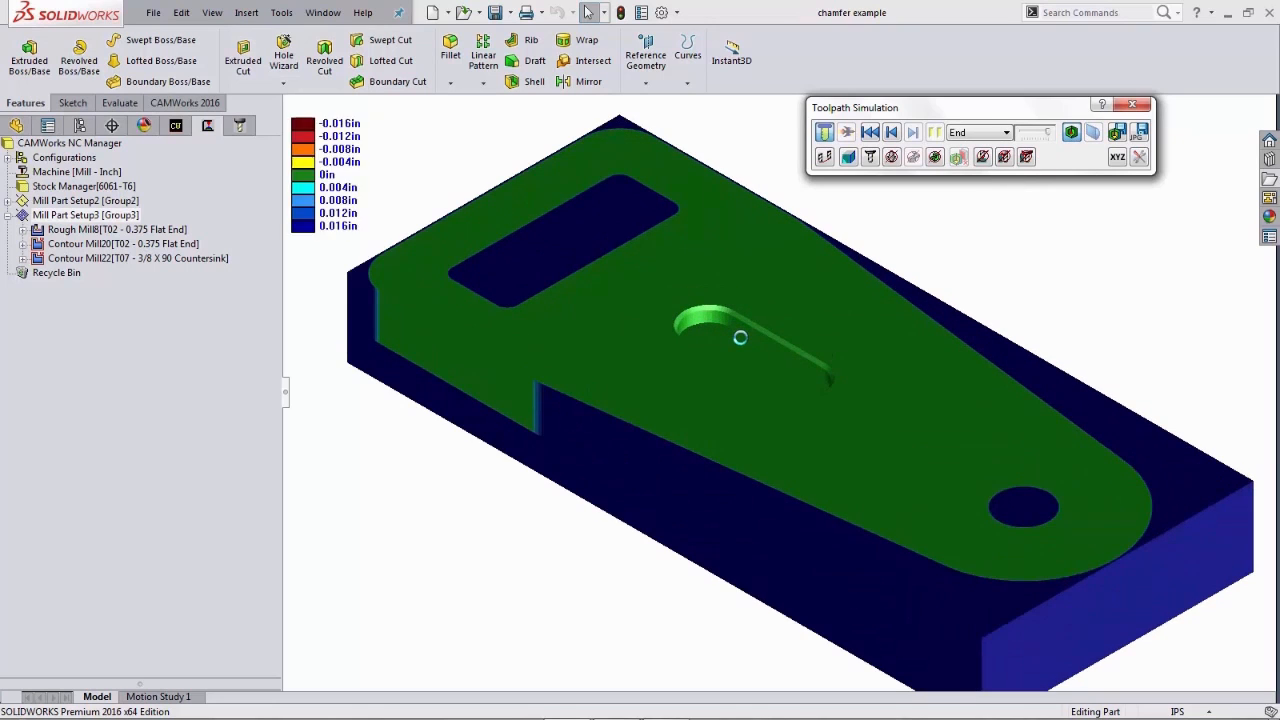
scroll(740, 338, "down", 5)
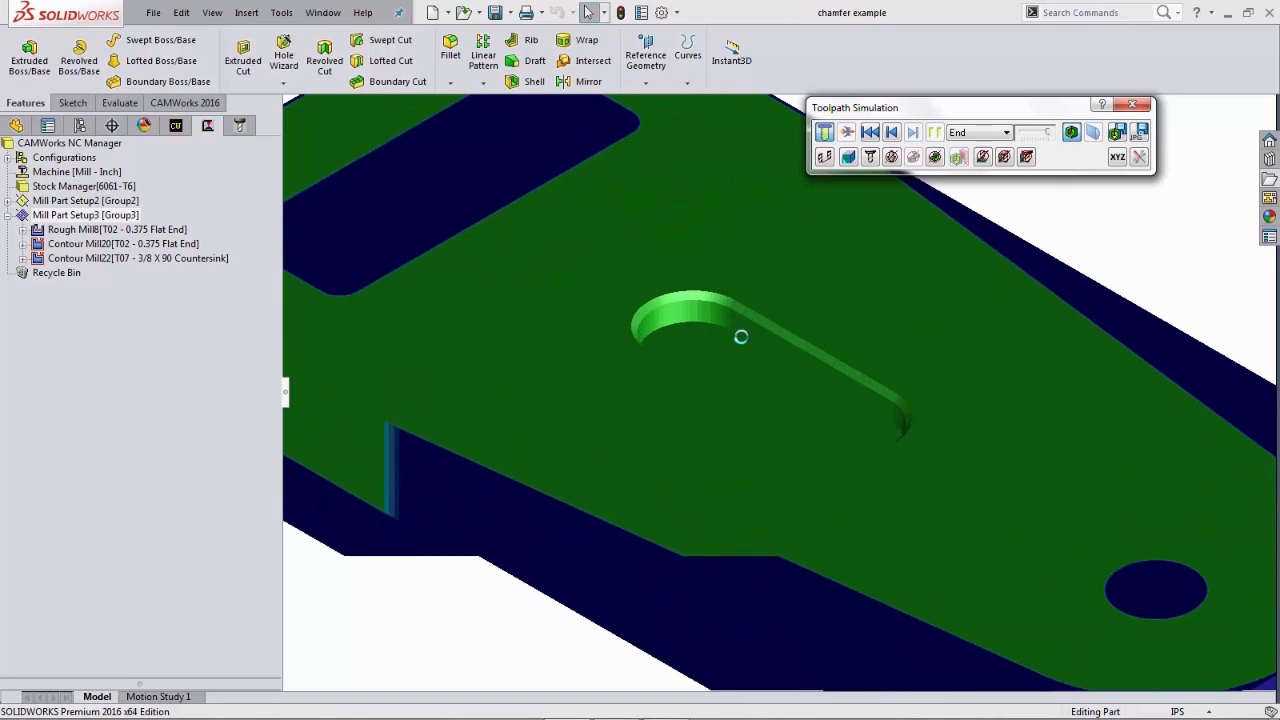
middle_click_drag(740, 337, 733, 395)
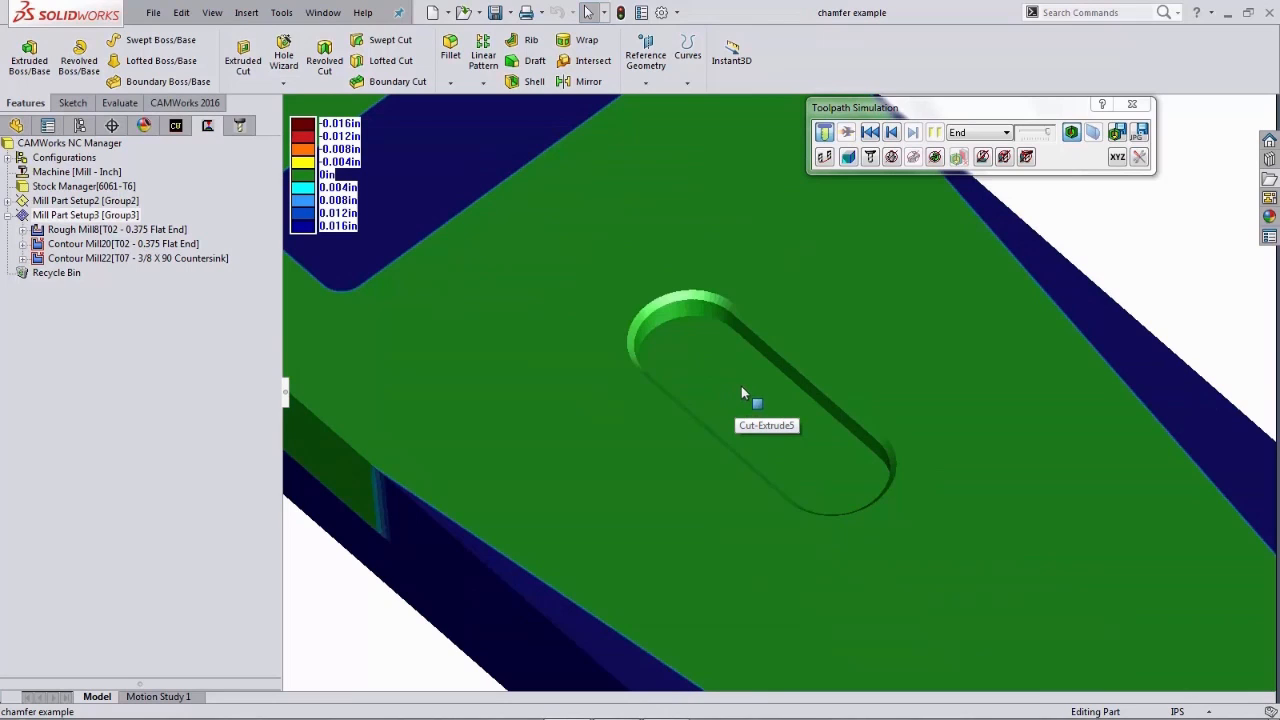
left_click(1133, 106)
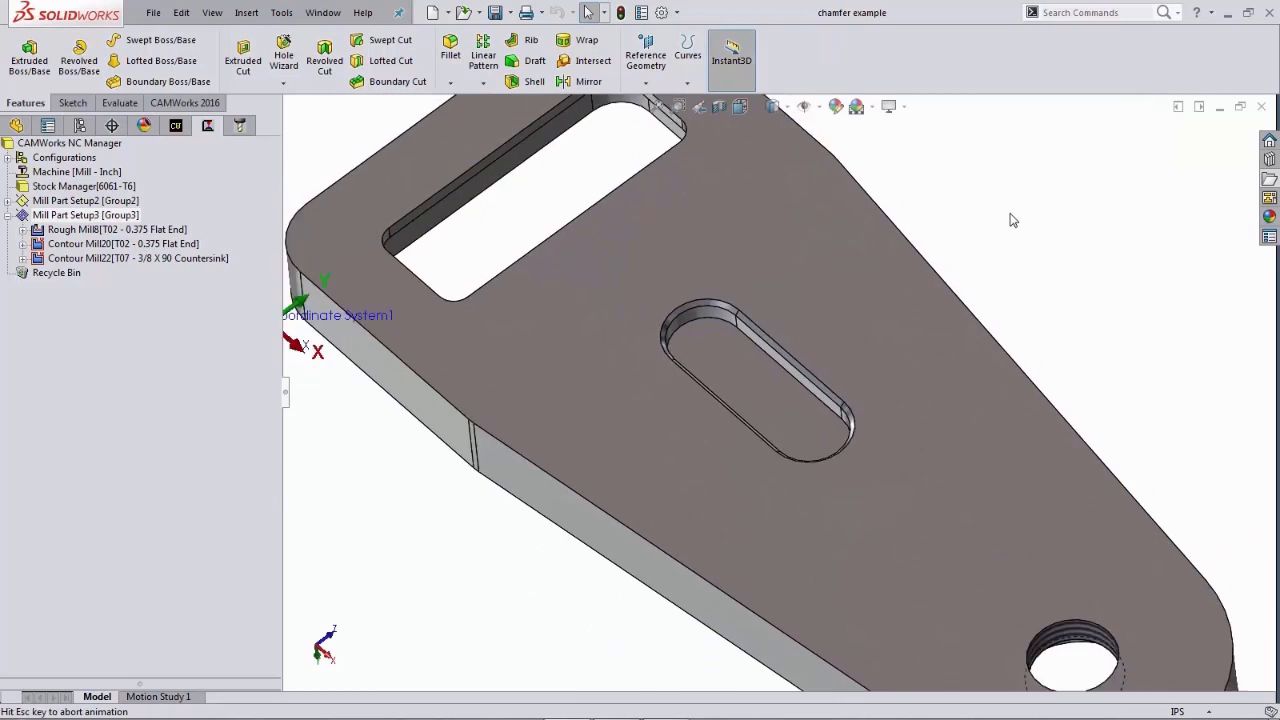